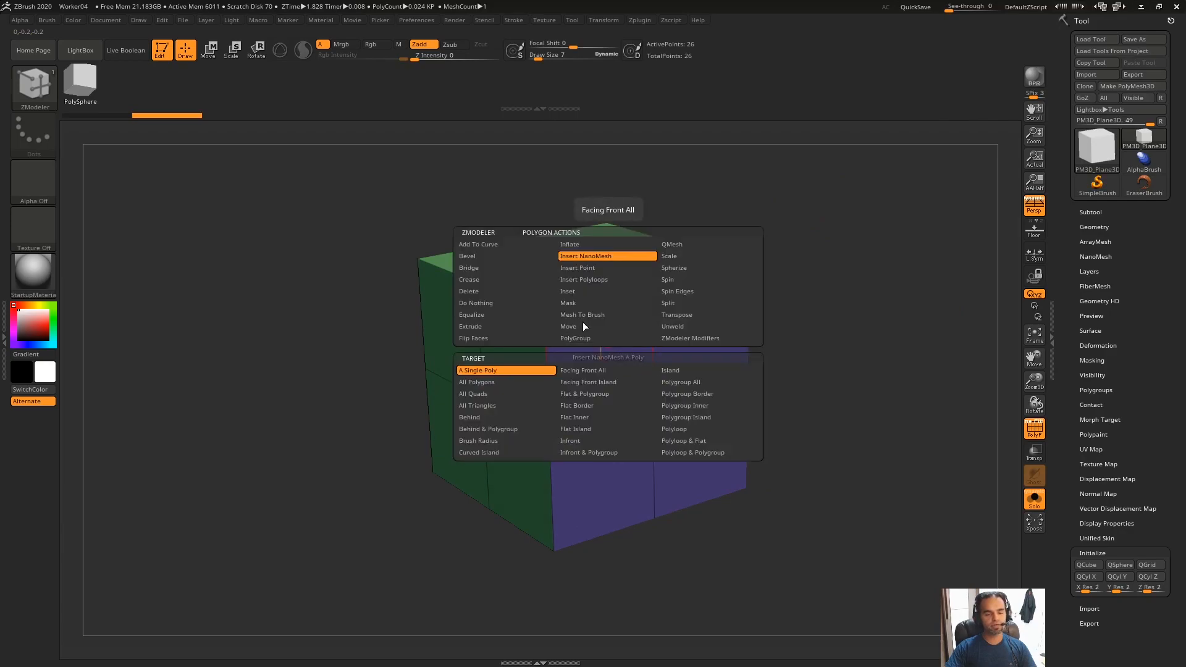
# Step: Examine the ZModeler action lists for the cube's polygons and edges
pyautogui.click(617, 264)
pyautogui.press('space')
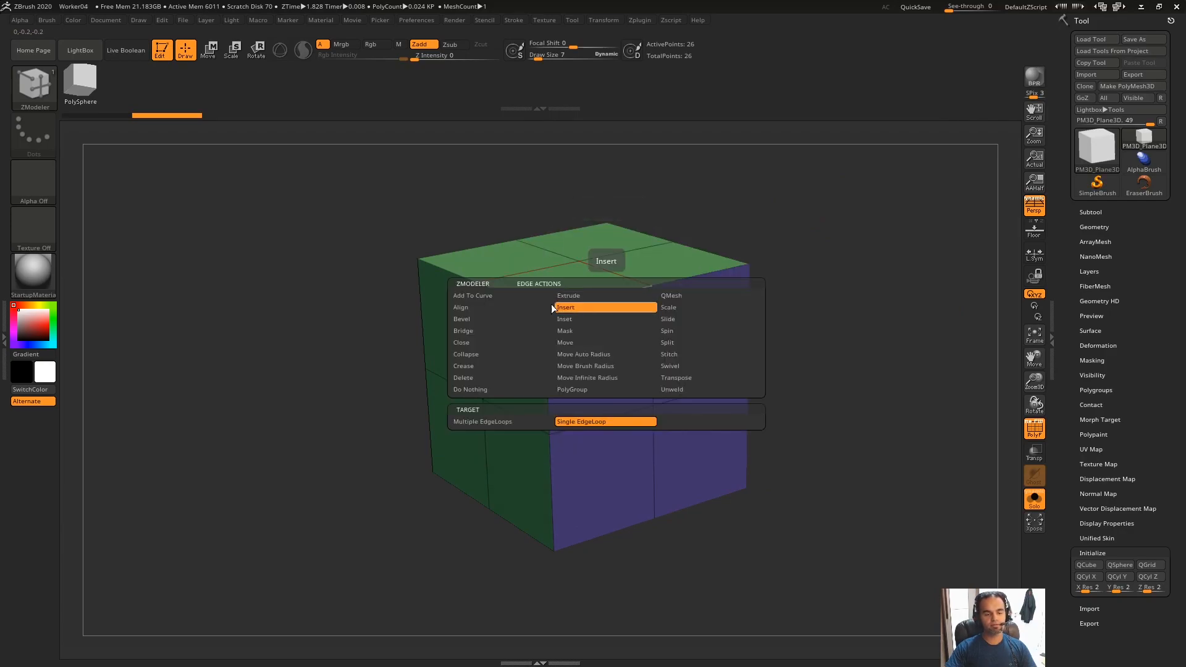
pyautogui.keyDown('alt'); pyautogui.moveTo(782, 196); pyautogui.dragTo(805, 298); pyautogui.keyUp('alt')
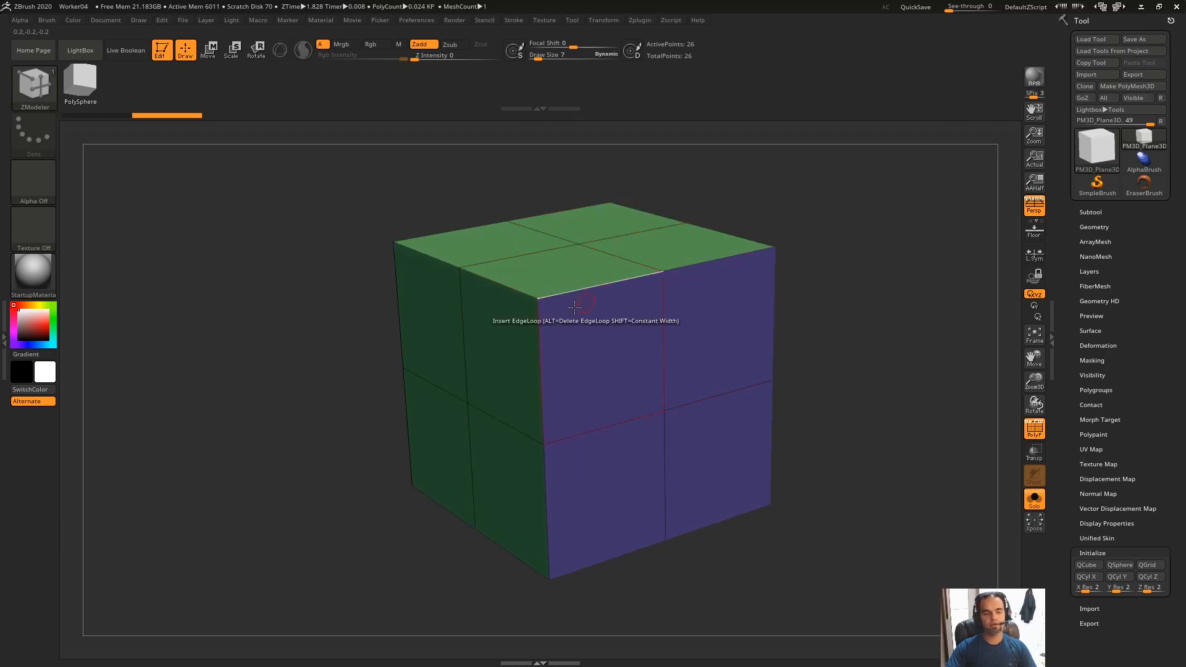
pyautogui.press('space')
pyautogui.moveTo(860, 224); pyautogui.dragTo(855, 241)
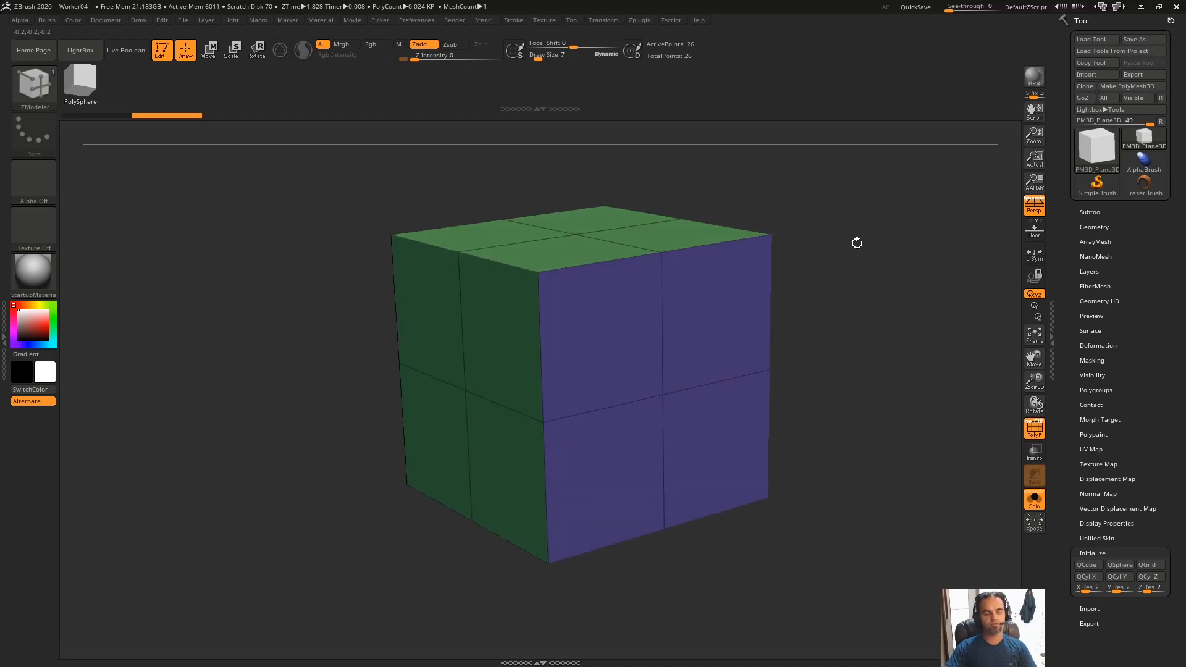
# Step: Bring up the polygon actions and mark the Insert NanoMesh, Insert Point and Insert Polyloops entries on a screen capture
pyautogui.press('space')
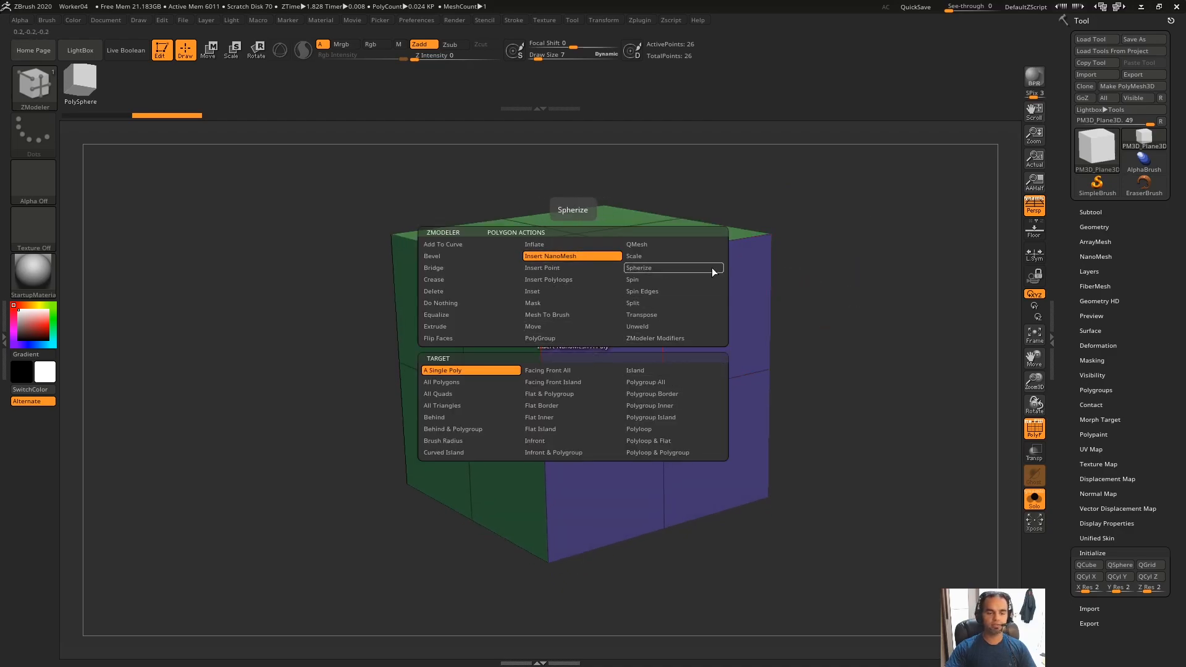
pyautogui.press('Print')
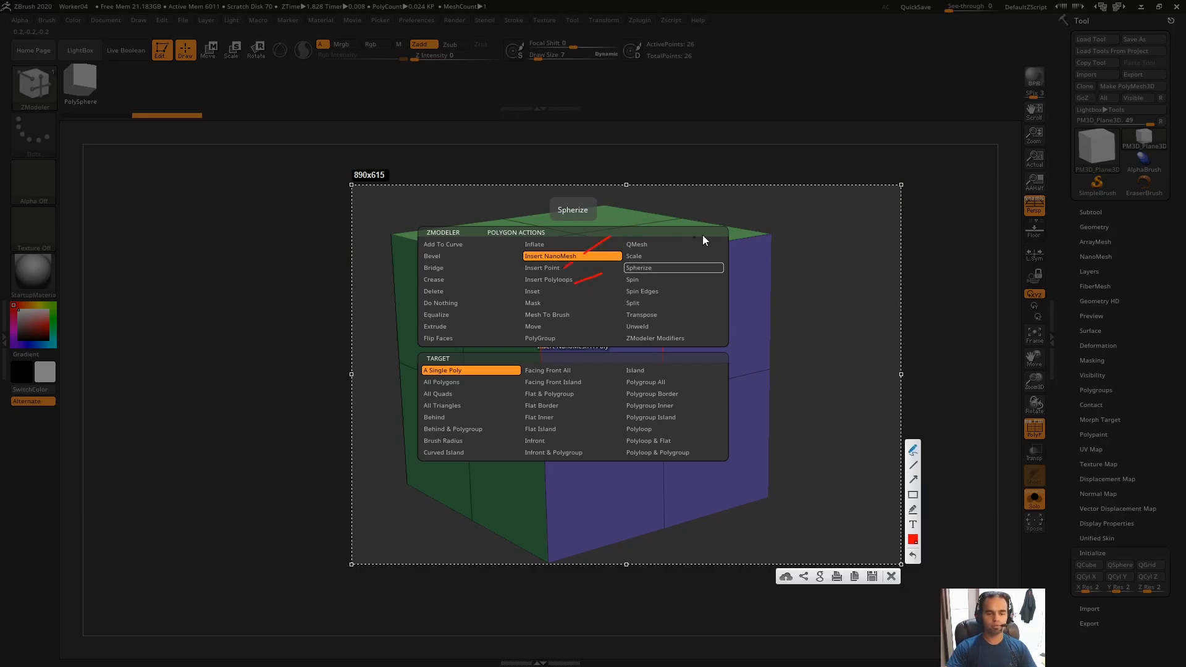
pyautogui.hotkey('ctrl', 'c')
# Step: Set the ZModeler polygon action to Insert NanoMesh with A Single Poly as the target
pyautogui.press('space')
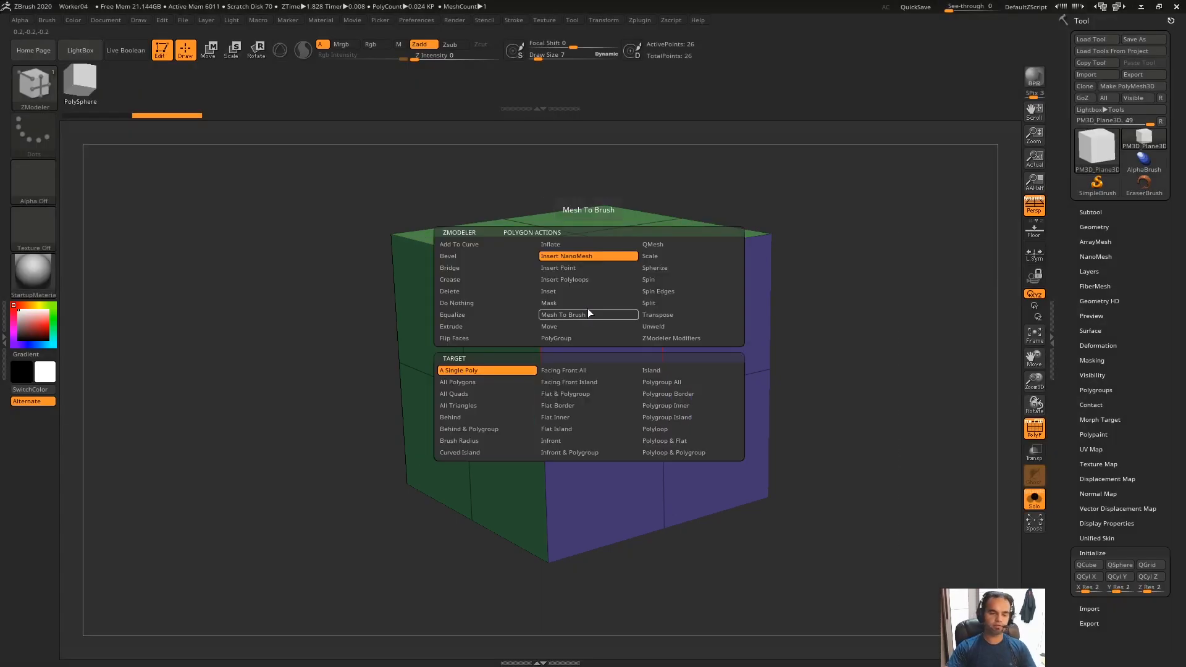
pyautogui.click(587, 256)
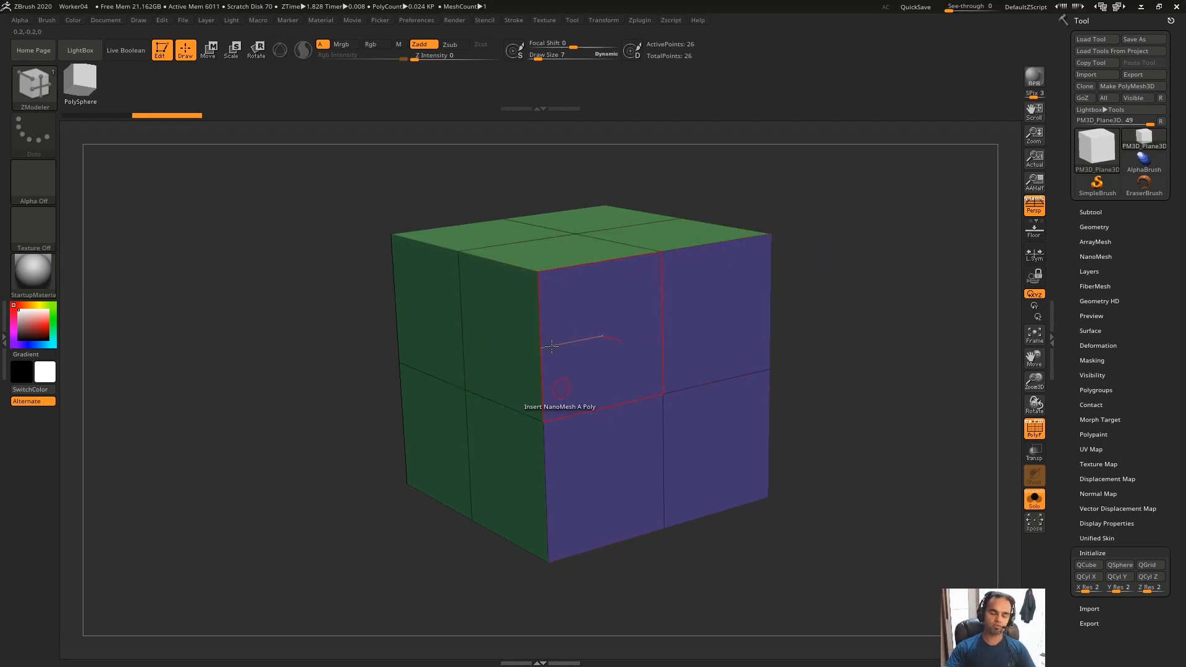
pyautogui.moveTo(879, 207); pyautogui.dragTo(668, 268)
pyautogui.press('space')
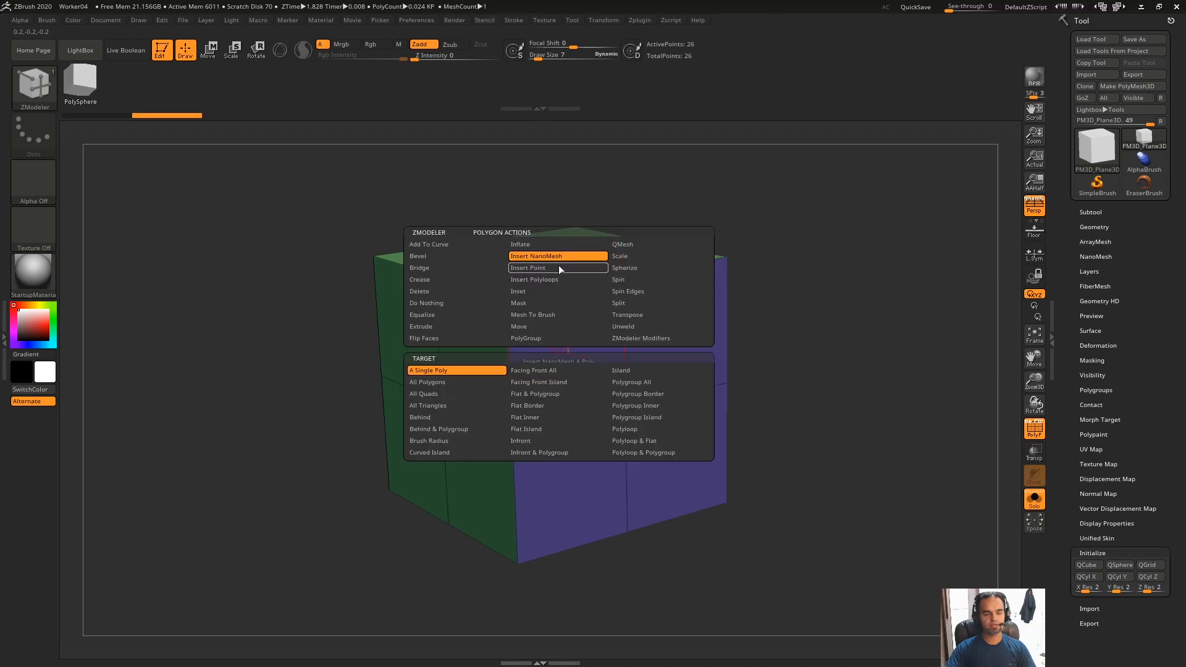
pyautogui.click(563, 258)
# Step: Insert a cube NanoMesh individually on each of the four front polygons and the four upper polygons of the cube
pyautogui.click(588, 291)
pyautogui.moveTo(588, 290); pyautogui.dragTo(580, 371)
pyautogui.moveTo(836, 212); pyautogui.dragTo(785, 278)
pyautogui.click(716, 321)
pyautogui.click(636, 451)
pyautogui.click(729, 441)
pyautogui.moveTo(840, 207); pyautogui.dragTo(877, 243)
pyautogui.moveTo(686, 216); pyautogui.dragTo(589, 176)
pyautogui.moveTo(499, 203); pyautogui.dragTo(525, 219)
pyautogui.moveTo(566, 247); pyautogui.dragTo(596, 226)
pyautogui.moveTo(633, 140); pyautogui.dragTo(655, 124)
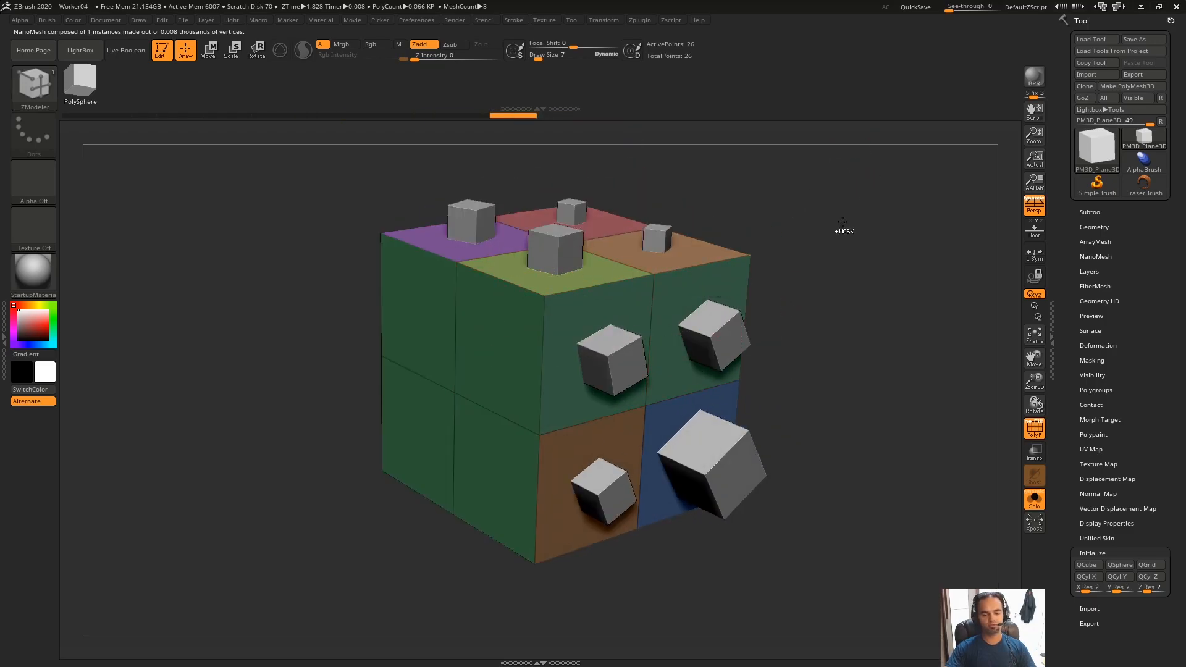
# Step: Undo all eight single-polygon NanoMesh insertions on the cube
pyautogui.hotkey('ctrl', 'z')
pyautogui.hotkey('ctrl', 'z')
pyautogui.hotkey('ctrl', 'z')
pyautogui.hotkey('ctrl', 'z')
pyautogui.hotkey('ctrl', 'z')
pyautogui.hotkey('ctrl', 'z')
pyautogui.hotkey('ctrl', 'z')
pyautogui.hotkey('ctrl', 'z')
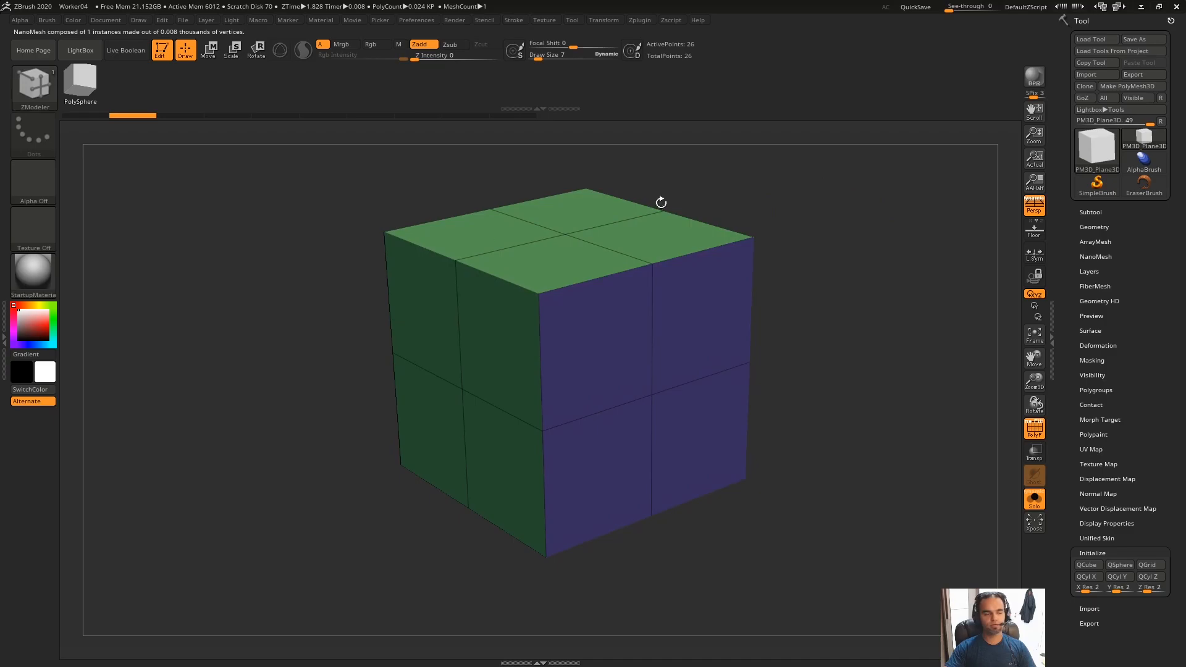
# Step: Mark the brush's PolySphere insert mesh on a screen capture, and dismiss the capture
pyautogui.press('Print')
pyautogui.moveTo(213, 30); pyautogui.dragTo(0, 234)
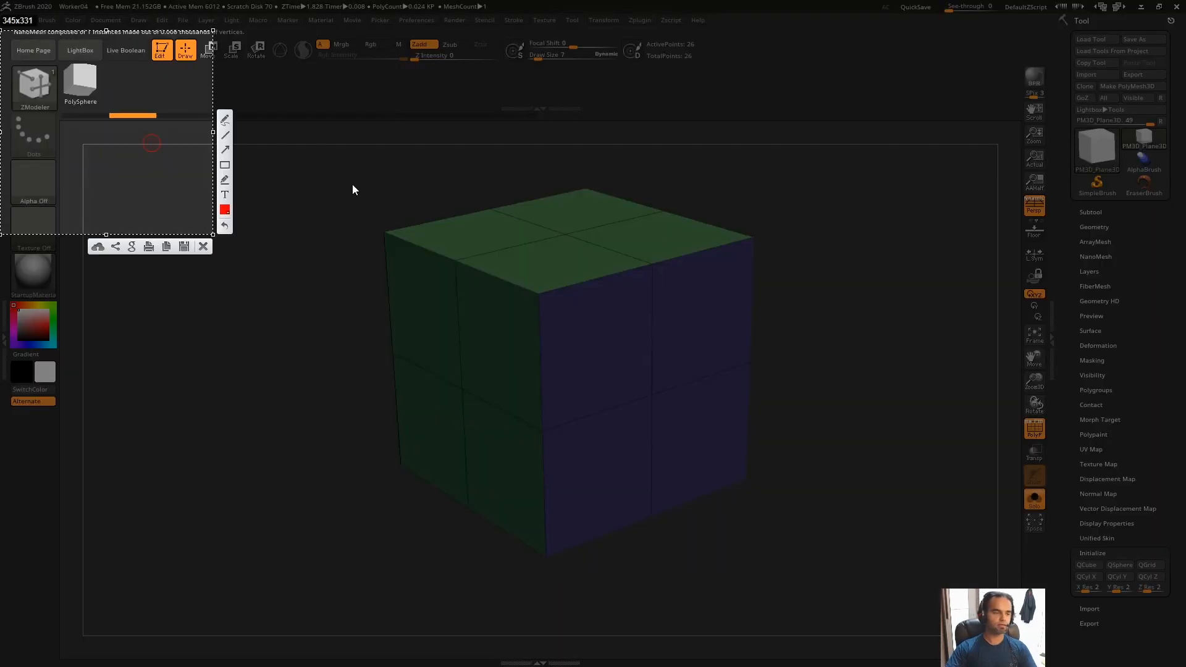
pyautogui.moveTo(138, 75); pyautogui.dragTo(112, 76)
pyautogui.press('Escape')
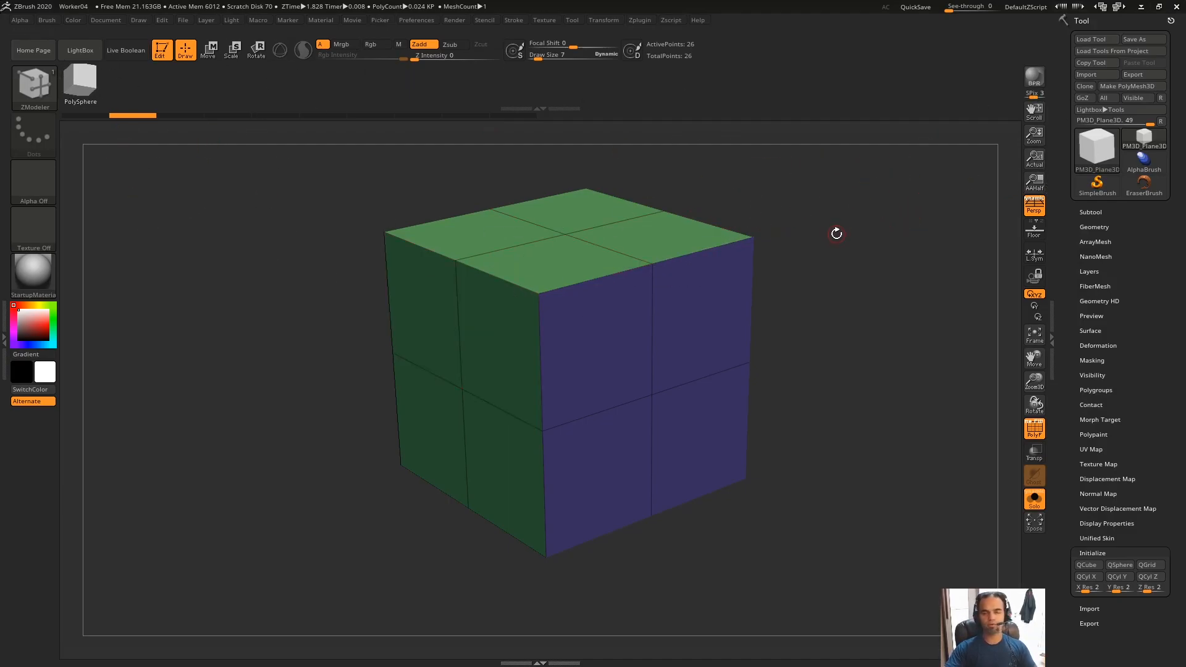
# Step: Switch the active tool to Gear3D and view the gear face-on
pyautogui.click(1103, 160)
pyautogui.click(850, 223)
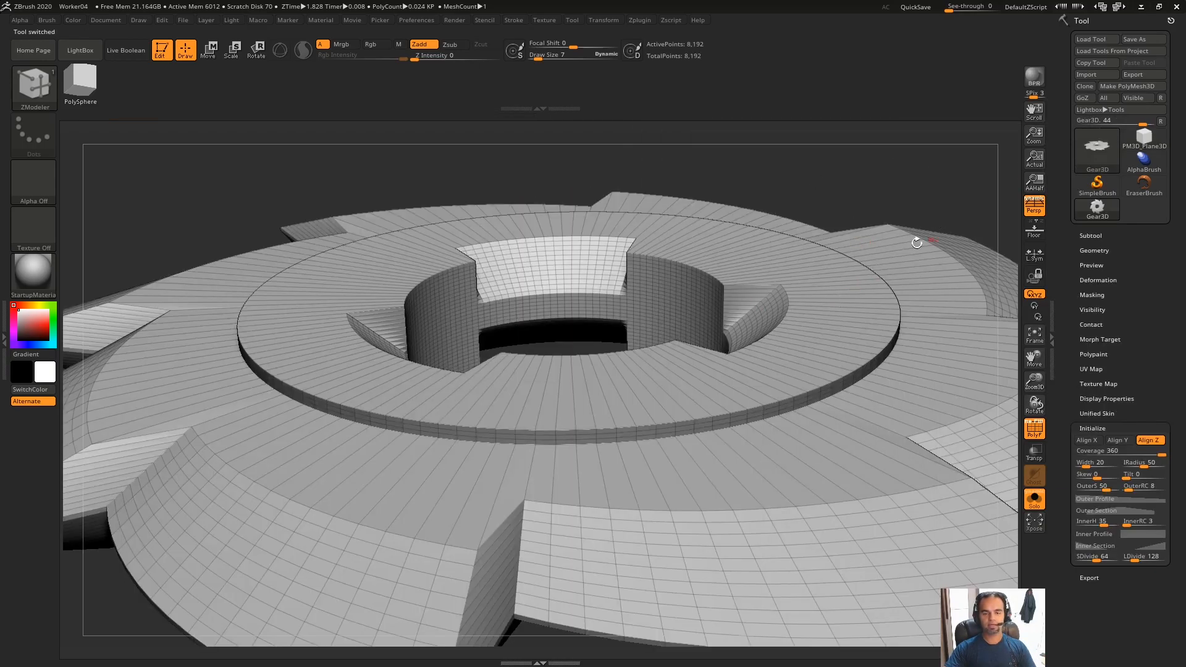
pyautogui.moveTo(890, 217); pyautogui.dragTo(867, 282)
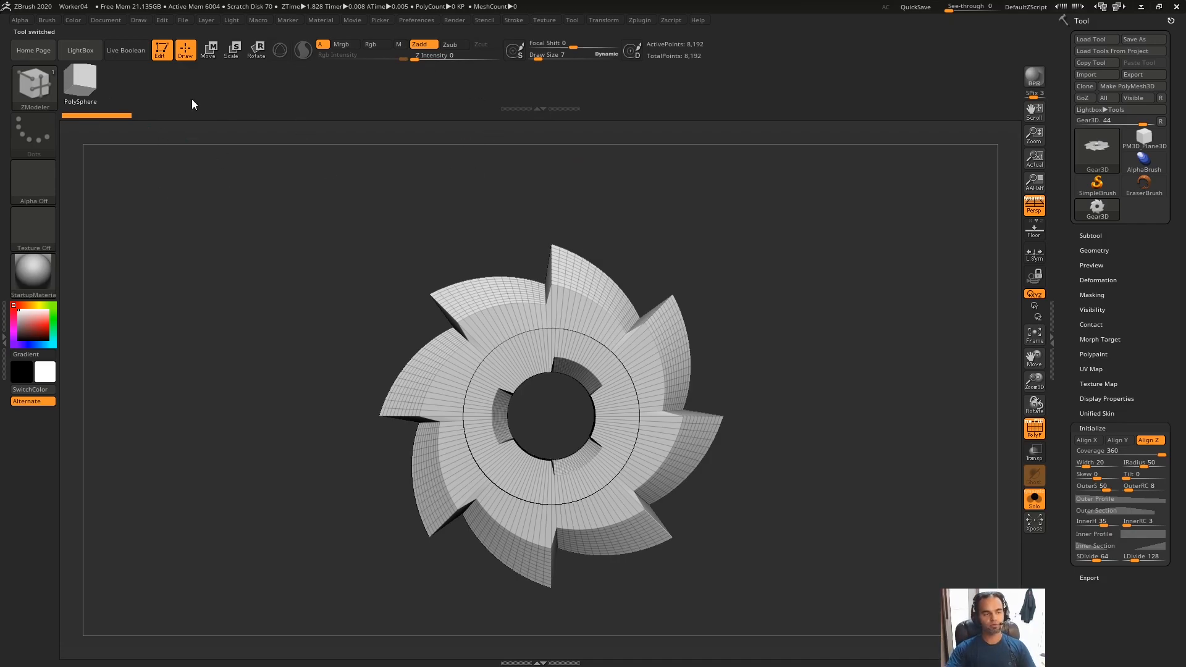
pyautogui.keyDown('alt'); pyautogui.moveTo(688, 229); pyautogui.dragTo(807, 210); pyautogui.keyUp('alt')
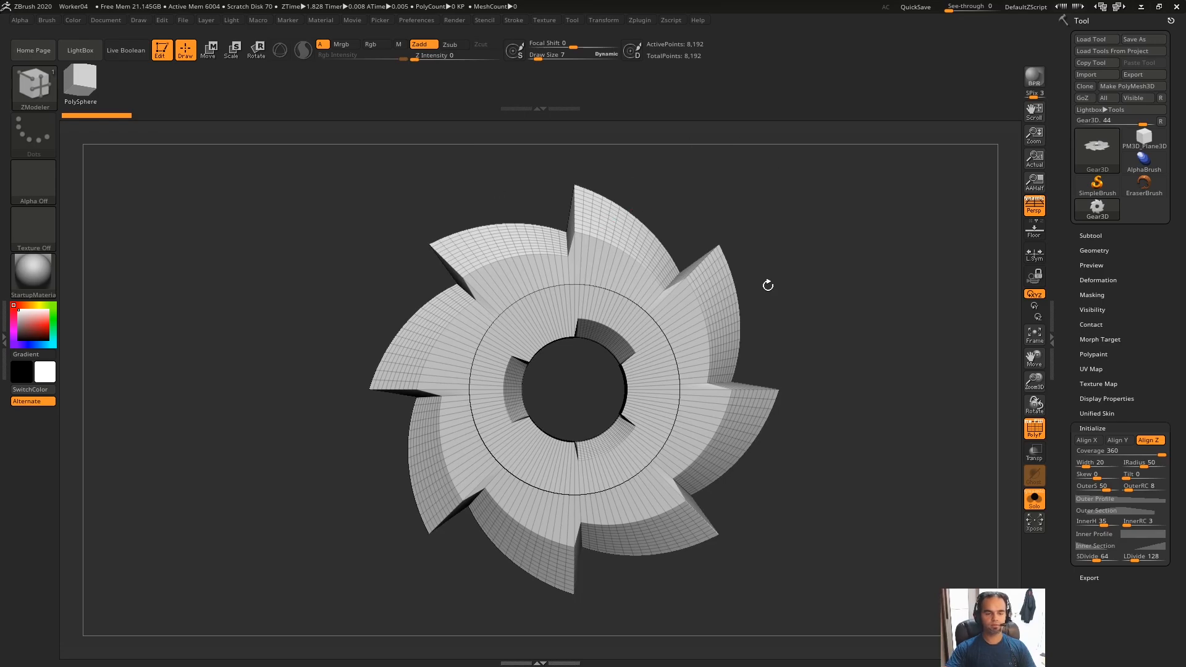
# Step: Dock the Brush palette in the side tray and add the gear to the ZModeler brush with From Mesh
pyautogui.click(4, 340)
pyautogui.click(177, 20)
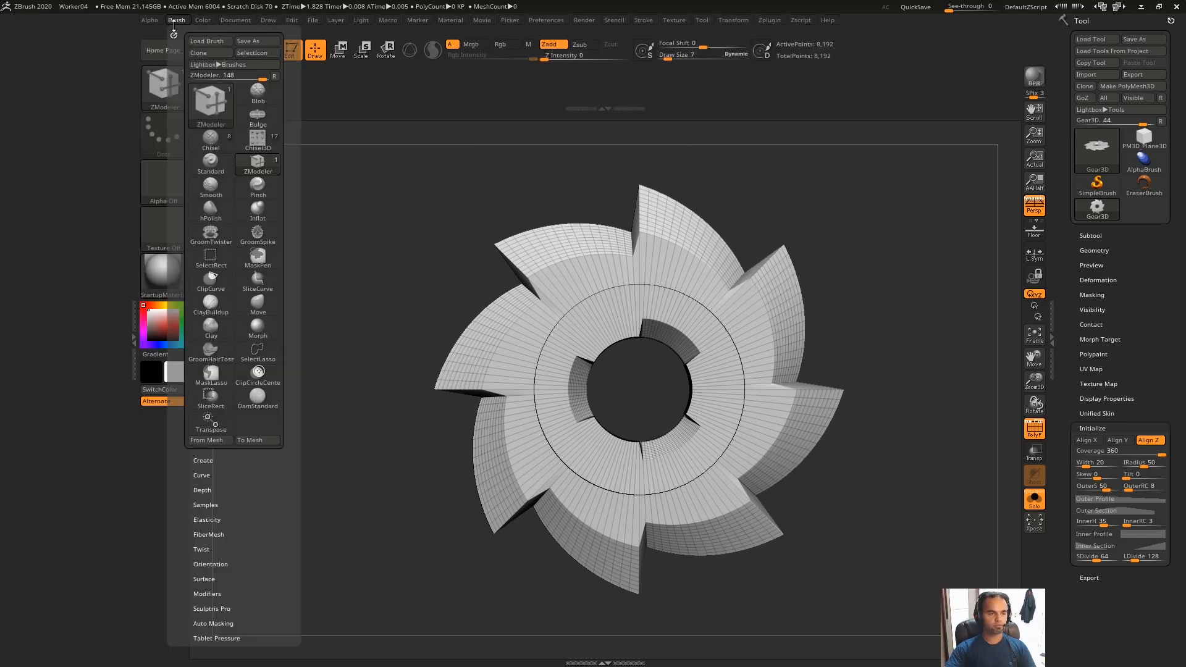
pyautogui.scroll(-3, 90, 449)
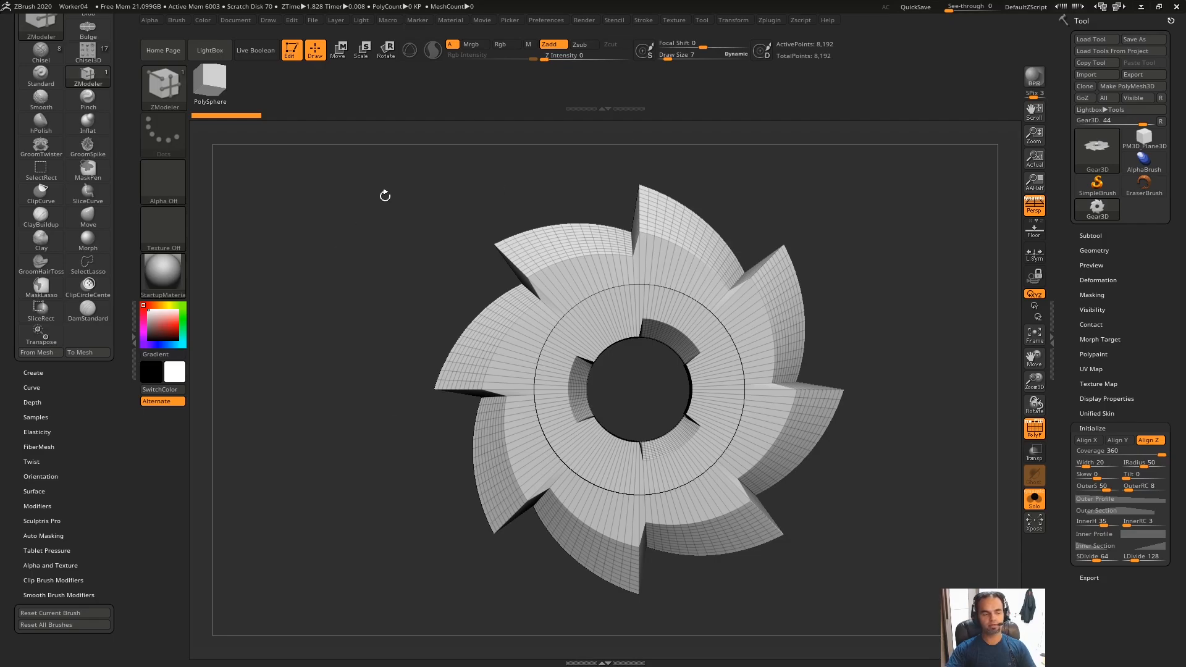
pyautogui.keyDown('alt'); pyautogui.moveTo(329, 246); pyautogui.dragTo(300, 247); pyautogui.keyUp('alt')
pyautogui.click(35, 354)
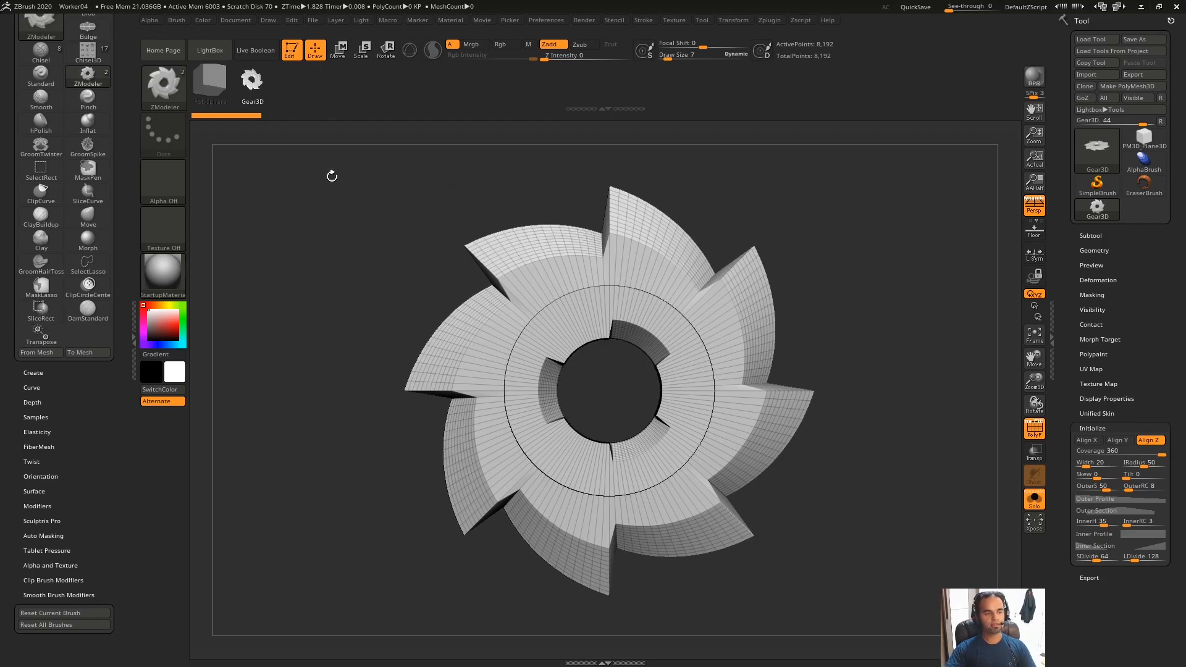
# Step: Mark the new Gear3D insert mesh on a screen capture of the brush area and copy the capture
pyautogui.press('Print')
pyautogui.moveTo(342, 31); pyautogui.dragTo(57, 212)
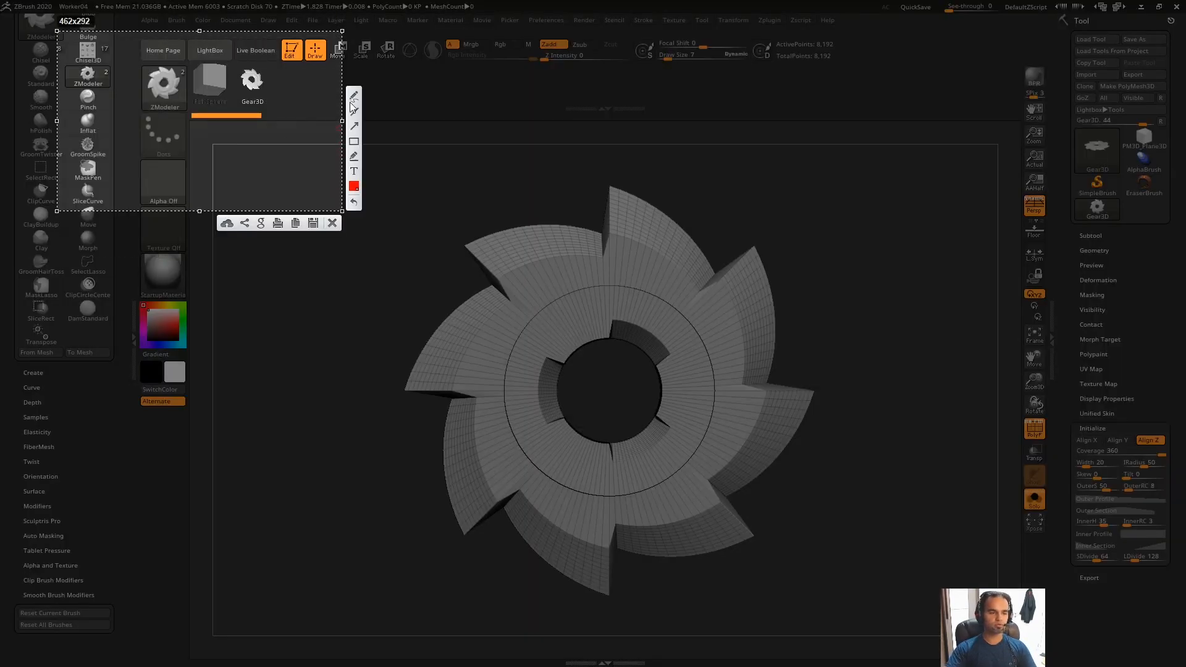
pyautogui.moveTo(284, 73)
pyautogui.mouseDown()
pyautogui.moveTo(273, 109)
pyautogui.moveTo(281, 74)
pyautogui.moveTo(290, 94)
pyautogui.mouseUp()
pyautogui.hotkey('ctrl', 'c')
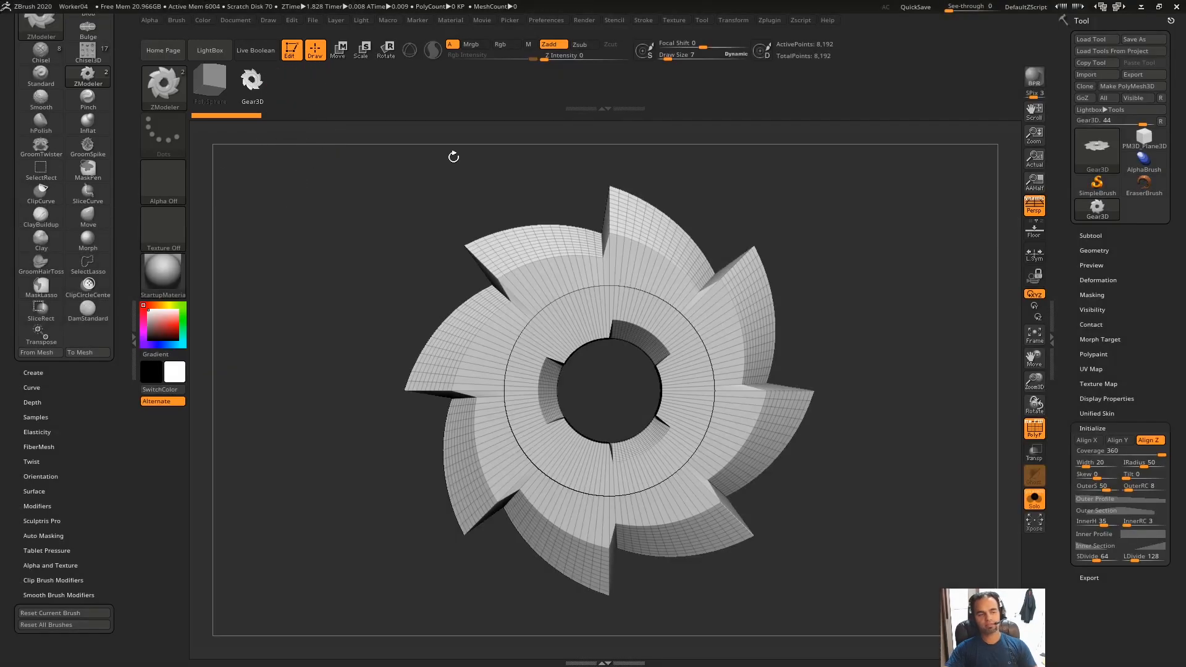
# Step: Switch back to the PM3D_Plane3D cube and insert the gear as a NanoMesh on one upper front polygon
pyautogui.click(1143, 139)
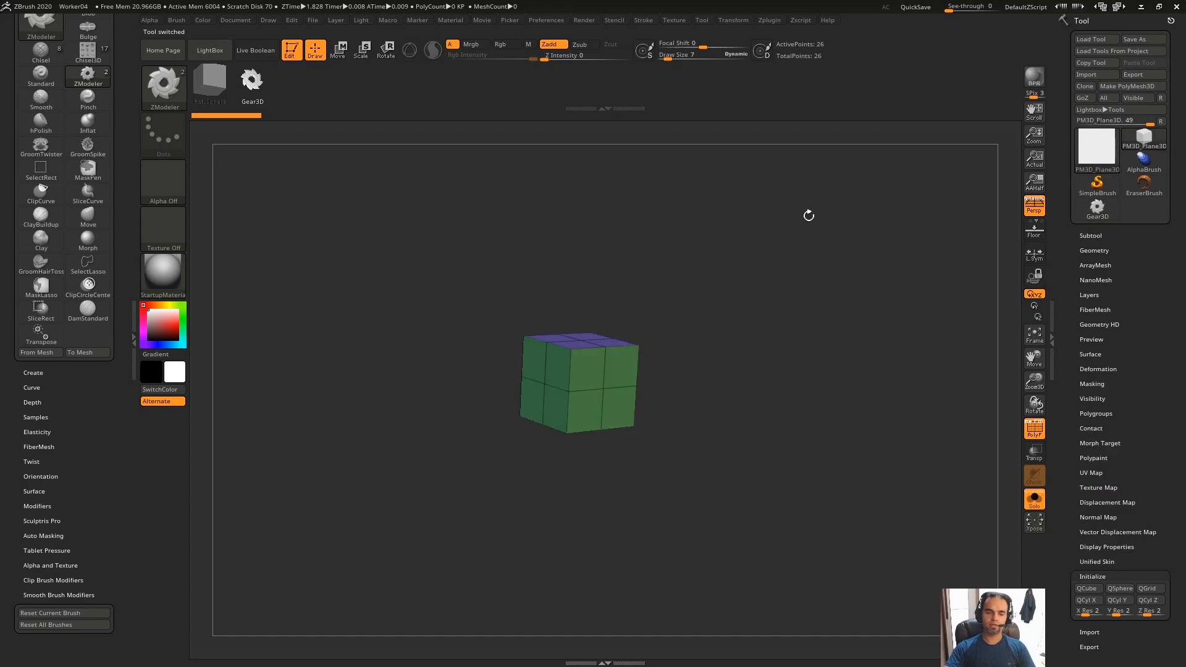
pyautogui.moveTo(665, 340); pyautogui.dragTo(747, 384)
pyautogui.moveTo(808, 333); pyautogui.dragTo(829, 257)
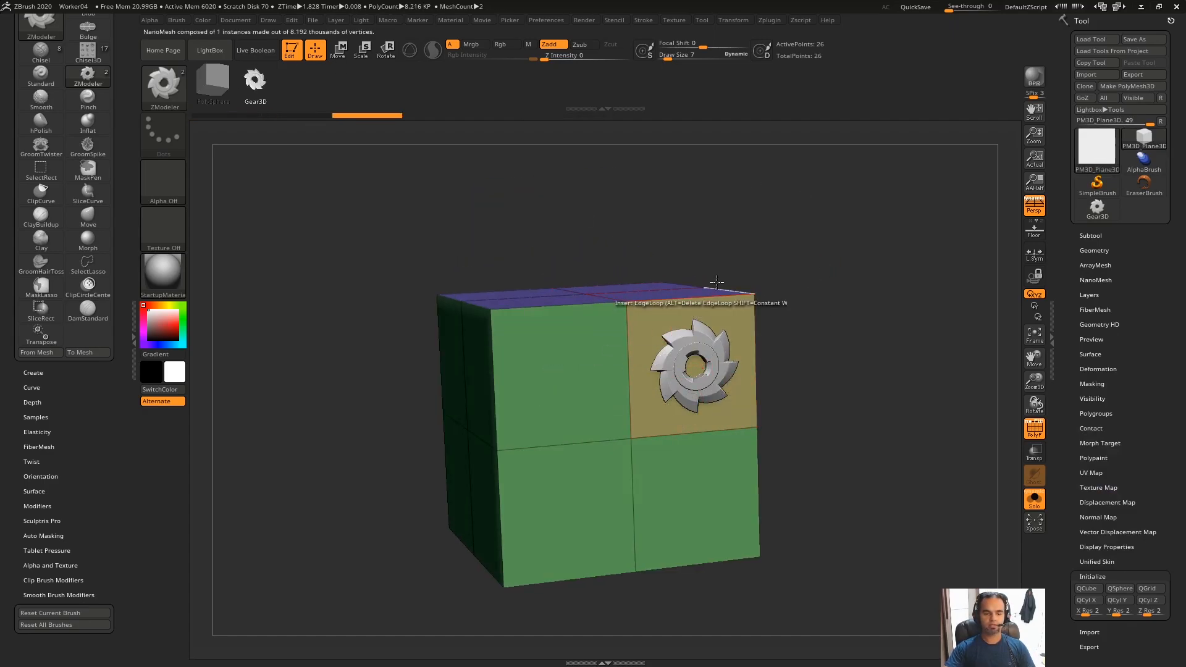
# Step: Undo the gear NanoMesh insertion and delete the Gear3D mesh from the ZModeler brush
pyautogui.hotkey('ctrl', 'z')
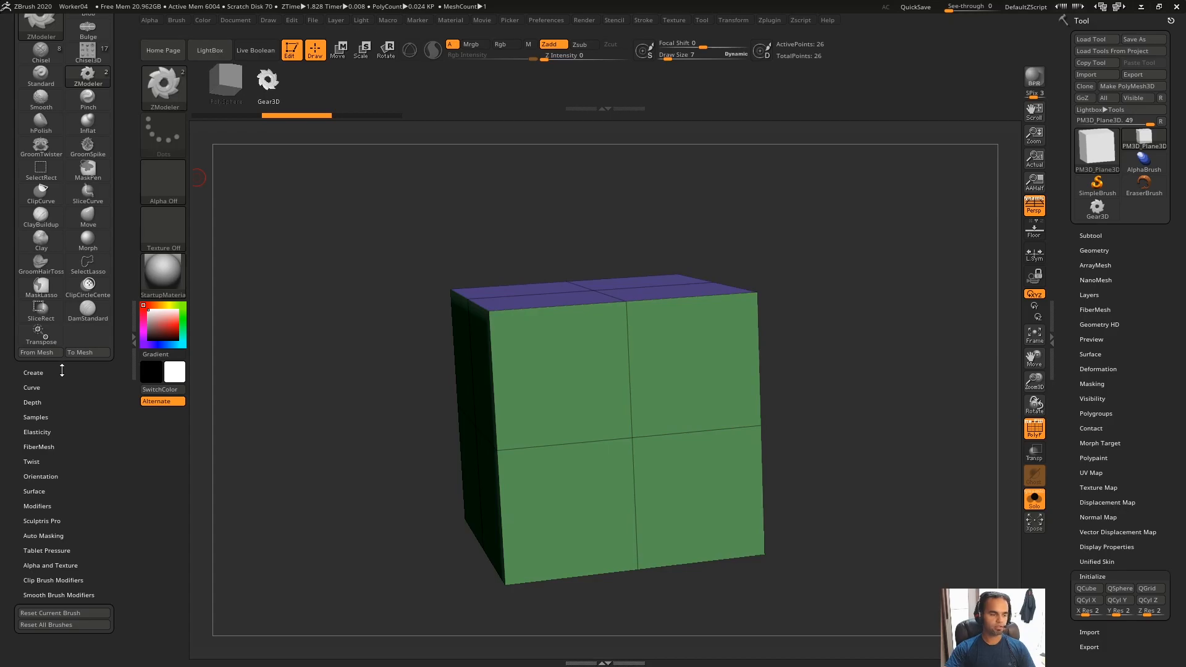
pyautogui.click(33, 373)
pyautogui.click(90, 468)
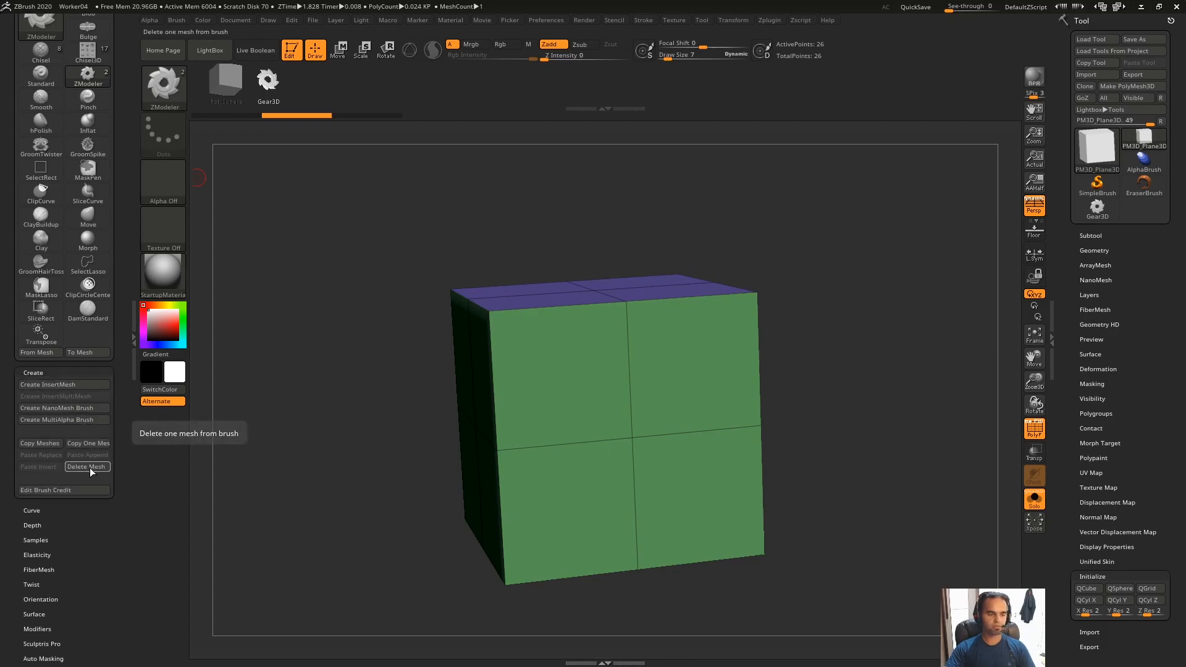
pyautogui.click(271, 86)
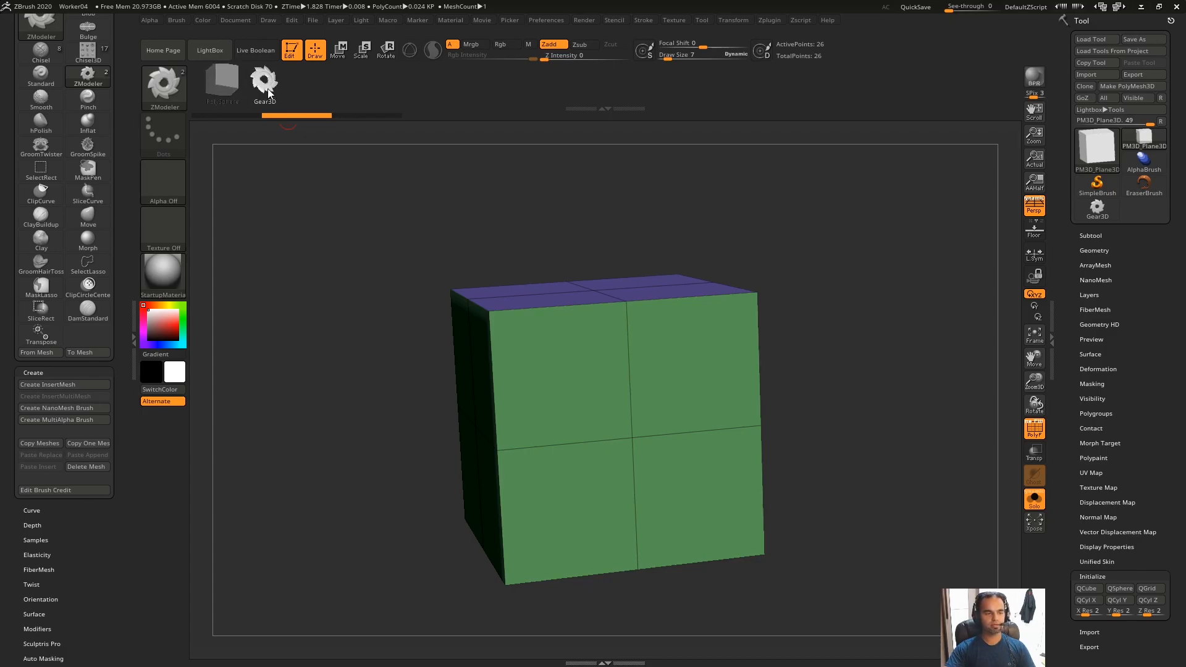
pyautogui.click(90, 468)
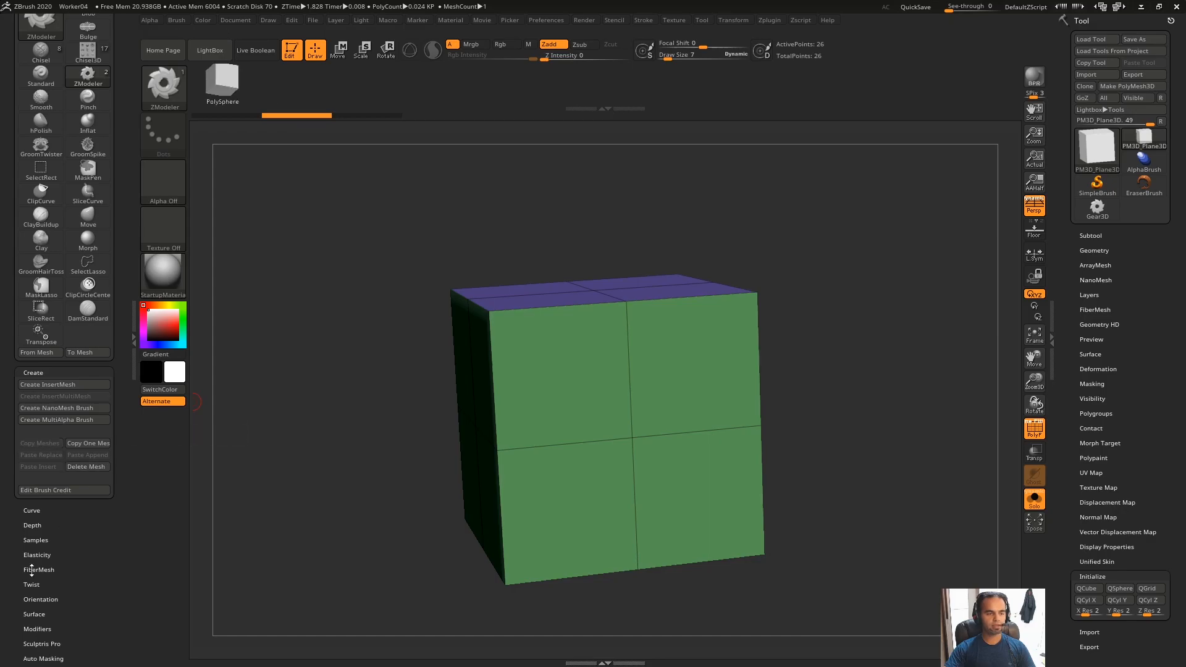
# Step: Set the Insert NanoMesh target to Polygroup All and insert cubes across the front face's polygroup
pyautogui.moveTo(657, 211); pyautogui.dragTo(741, 247)
pyautogui.press('space')
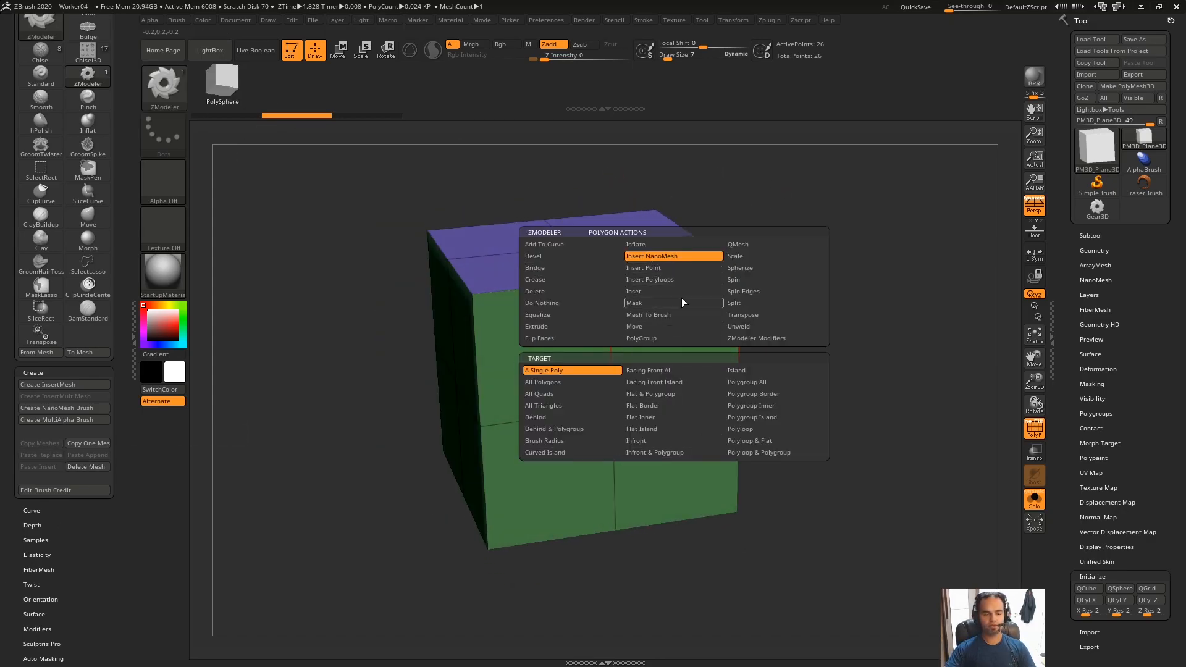
pyautogui.click(757, 384)
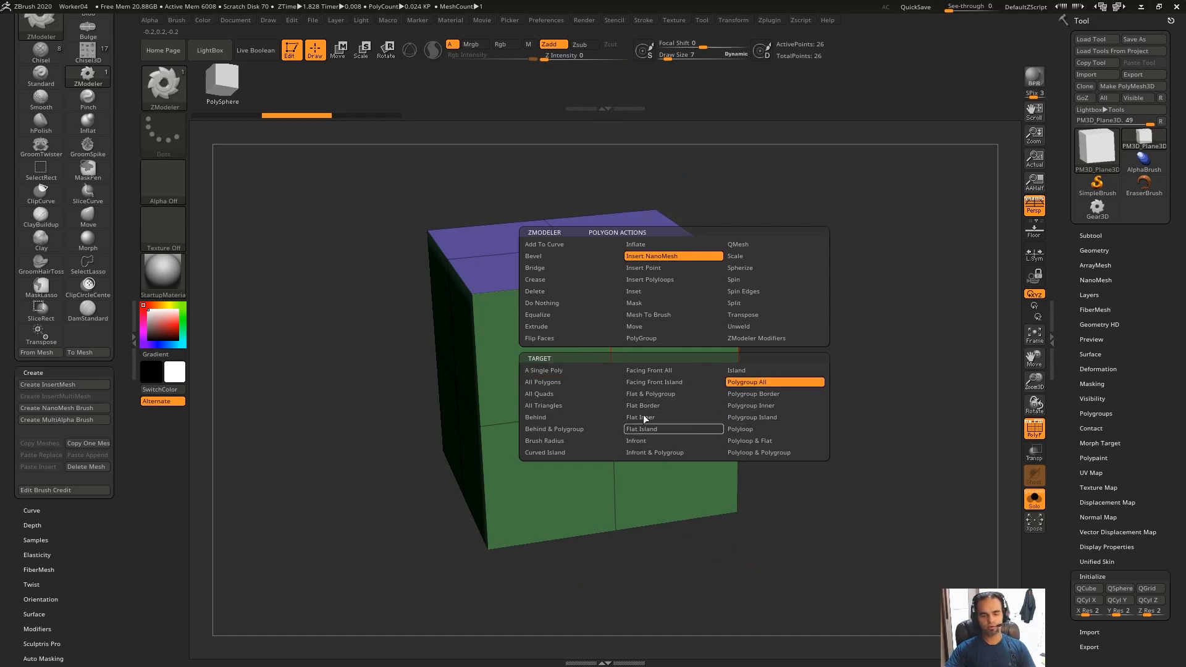
pyautogui.click(675, 349)
pyautogui.moveTo(794, 270); pyautogui.dragTo(666, 291)
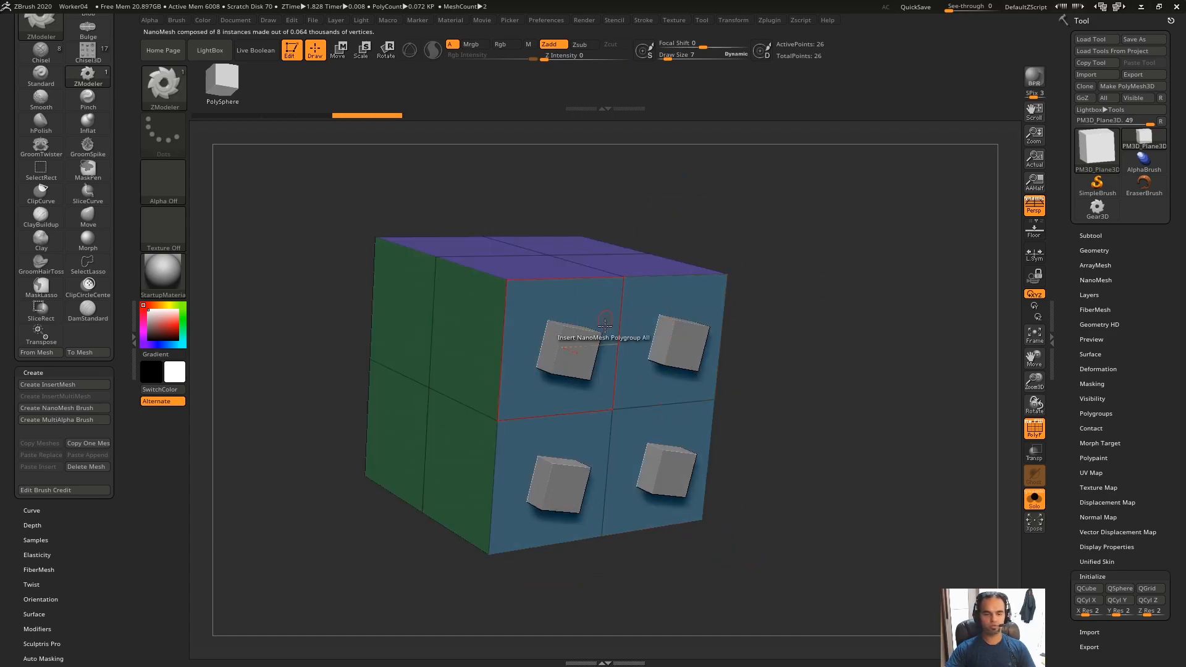
# Step: Undo the polygroup insertion, and insert cube NanoMeshes with the target set to All Polygons
pyautogui.hotkey('ctrl', 'z')
pyautogui.press('space')
pyautogui.click(569, 385)
pyautogui.moveTo(601, 337); pyautogui.dragTo(661, 293)
pyautogui.moveTo(783, 169); pyautogui.dragTo(847, 212)
# Step: Undo and repeat the All Polygons insertion, making the NanoMesh cubes about 0.28 in size
pyautogui.hotkey('ctrl', 'z')
pyautogui.moveTo(664, 344); pyautogui.dragTo(665, 485)
pyautogui.hotkey('ctrl', 'z')
pyautogui.moveTo(661, 366); pyautogui.dragTo(667, 431)
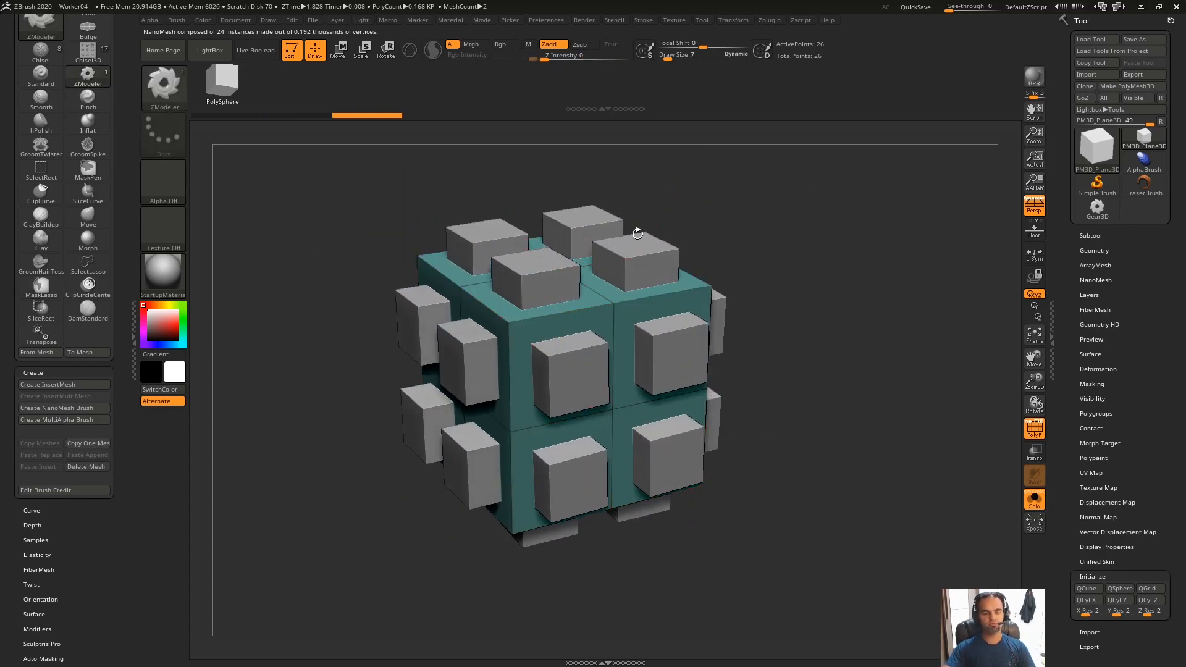
# Step: Take a screen capture of the tool subpalettes around the NanoMesh entry and copy it
pyautogui.press('Print')
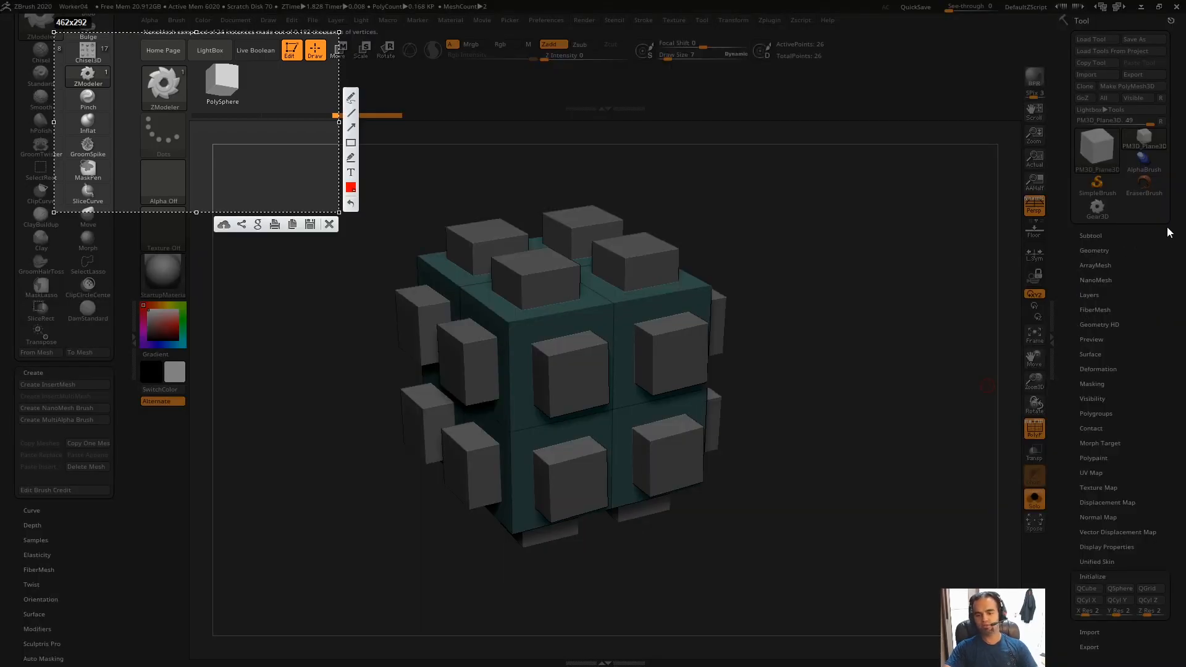
pyautogui.moveTo(954, 226); pyautogui.dragTo(1166, 388)
pyautogui.hotkey('ctrl', 'c')
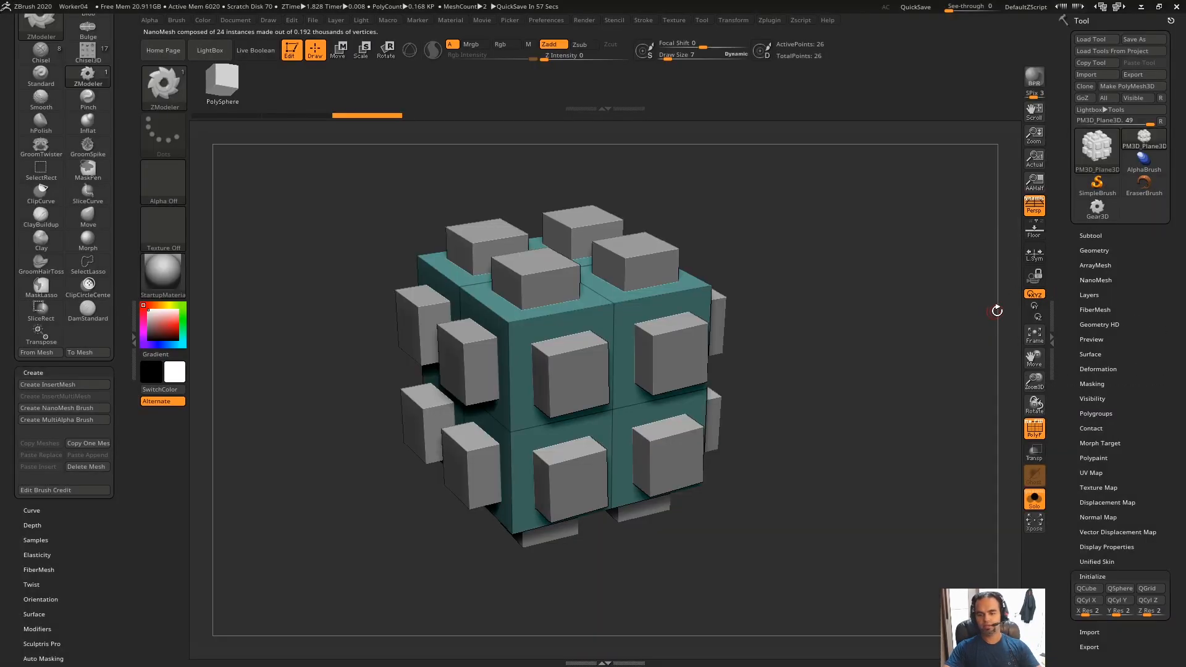
# Step: Set the NanoMesh size to 0.26865, WVar 100, LVar 66, HVar 34, XOVar 19, YOVar 49, ZOVar 22, XOffset about 5.2 and YOffset about 2.38
pyautogui.click(1088, 279)
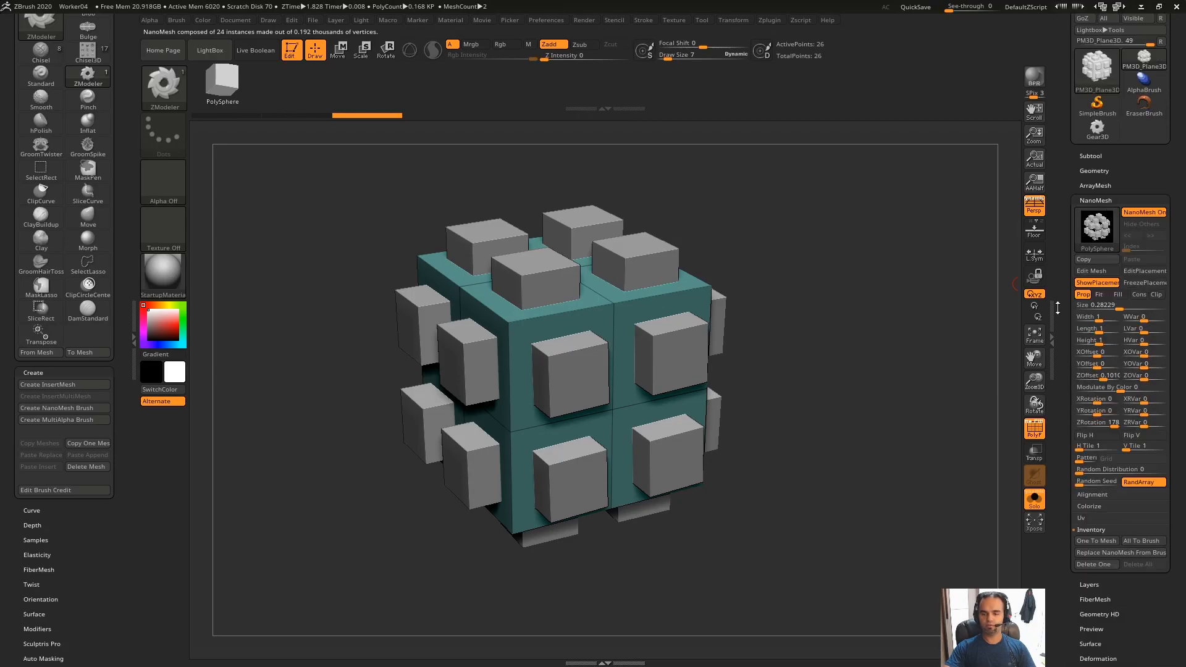
pyautogui.keyDown('alt'); pyautogui.moveTo(851, 218); pyautogui.dragTo(823, 225); pyautogui.keyUp('alt')
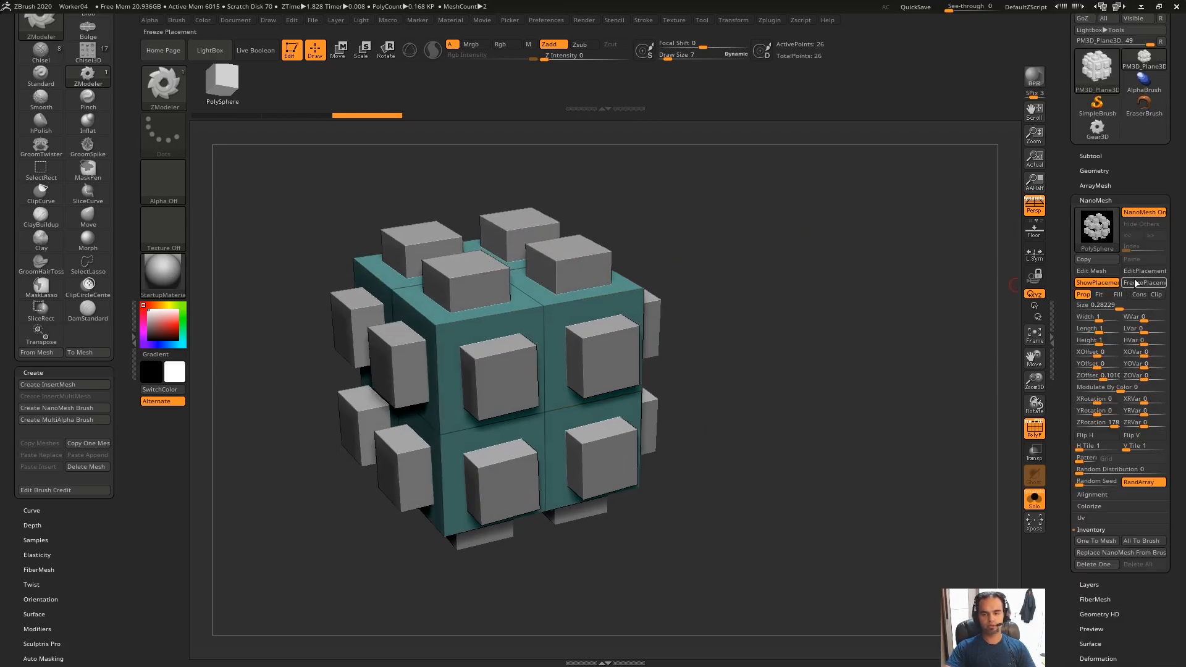
pyautogui.moveTo(1120, 307); pyautogui.dragTo(1157, 366)
pyautogui.moveTo(1145, 378); pyautogui.dragTo(1153, 377)
pyautogui.moveTo(1097, 354)
pyautogui.mouseDown()
pyautogui.moveTo(1112, 354)
pyautogui.moveTo(1110, 366)
pyautogui.mouseUp()
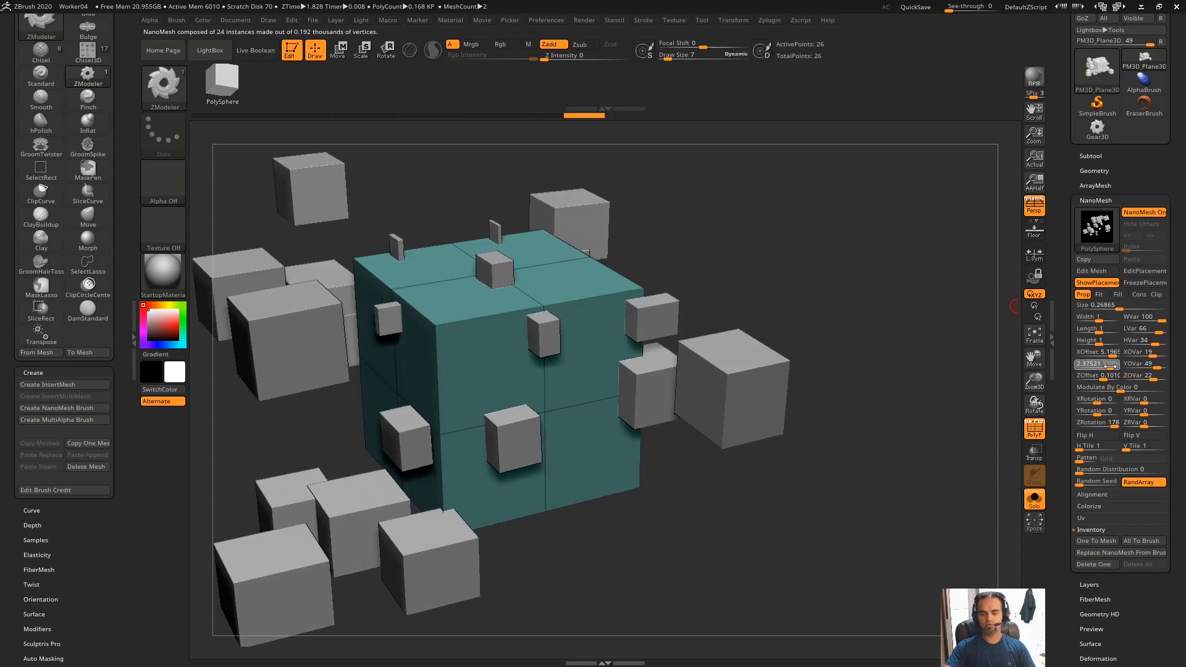
# Step: Set the NanoMesh XRotation to 78, YRotation to 24, XRVar to 79, YRVar to 49 and ZRVar to 1
pyautogui.keyDown('alt'); pyautogui.moveTo(914, 314); pyautogui.dragTo(939, 299); pyautogui.keyUp('alt')
pyautogui.moveTo(1144, 410); pyautogui.dragTo(1157, 412)
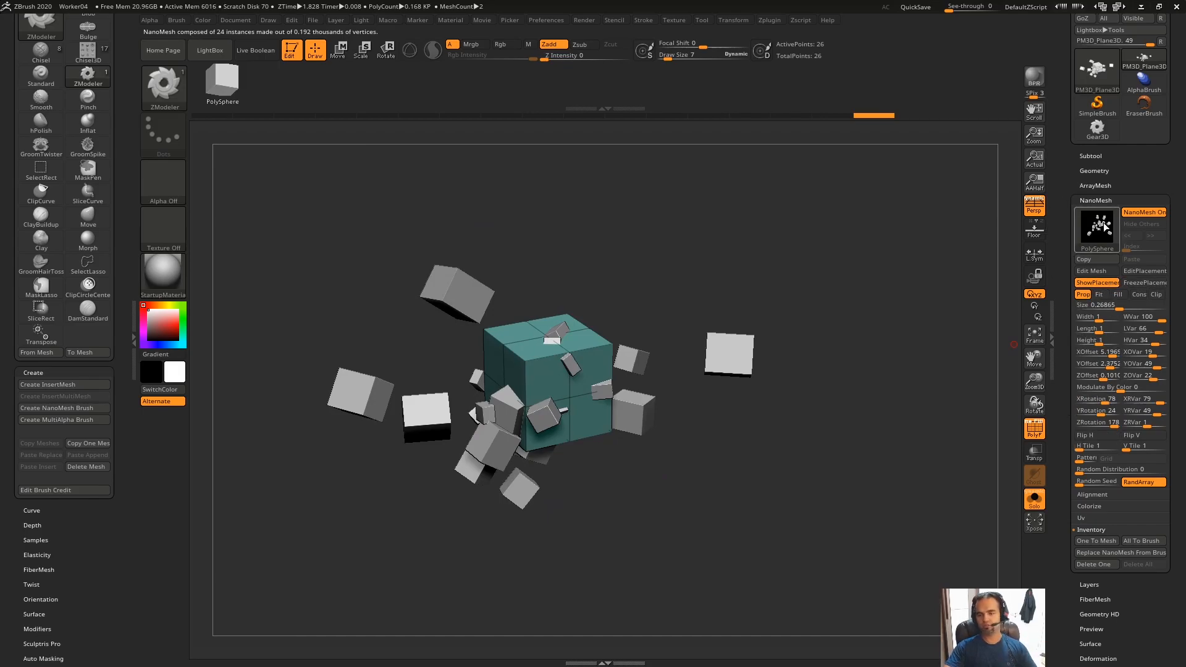
pyautogui.moveTo(1140, 186); pyautogui.dragTo(1140, 178)
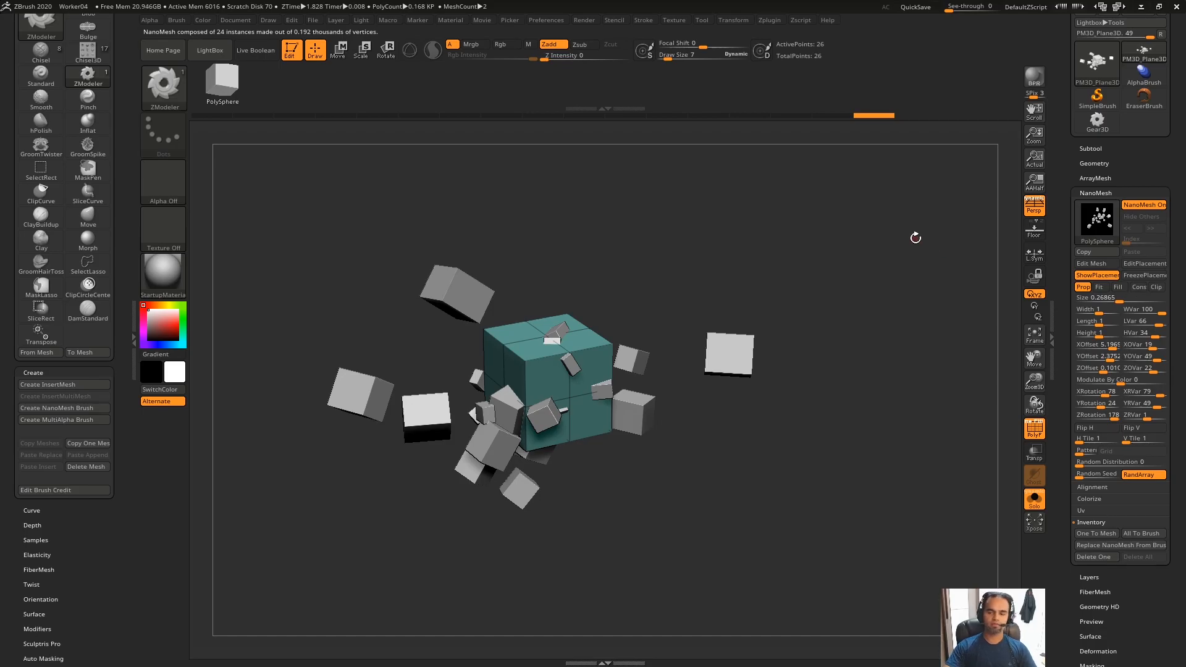
pyautogui.keyDown('alt'); pyautogui.moveTo(914, 240); pyautogui.dragTo(756, 295); pyautogui.keyUp('alt')
pyautogui.keyDown('alt'); pyautogui.moveTo(757, 250); pyautogui.dragTo(682, 322); pyautogui.keyUp('alt')
pyautogui.press('space')
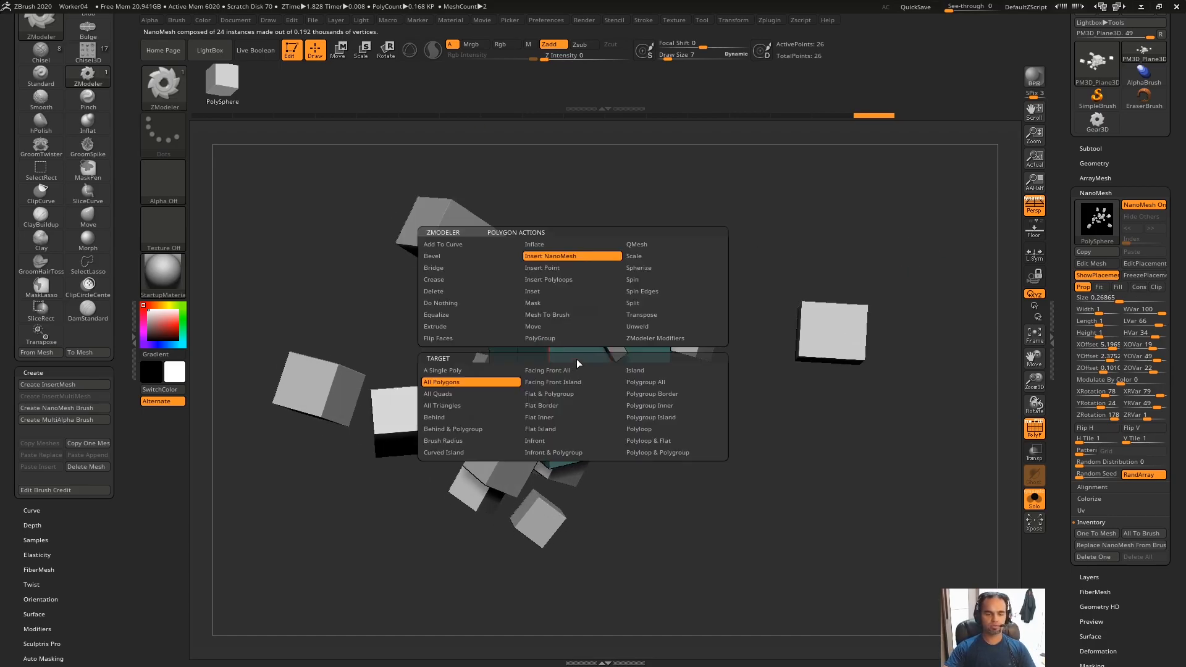
pyautogui.press('space')
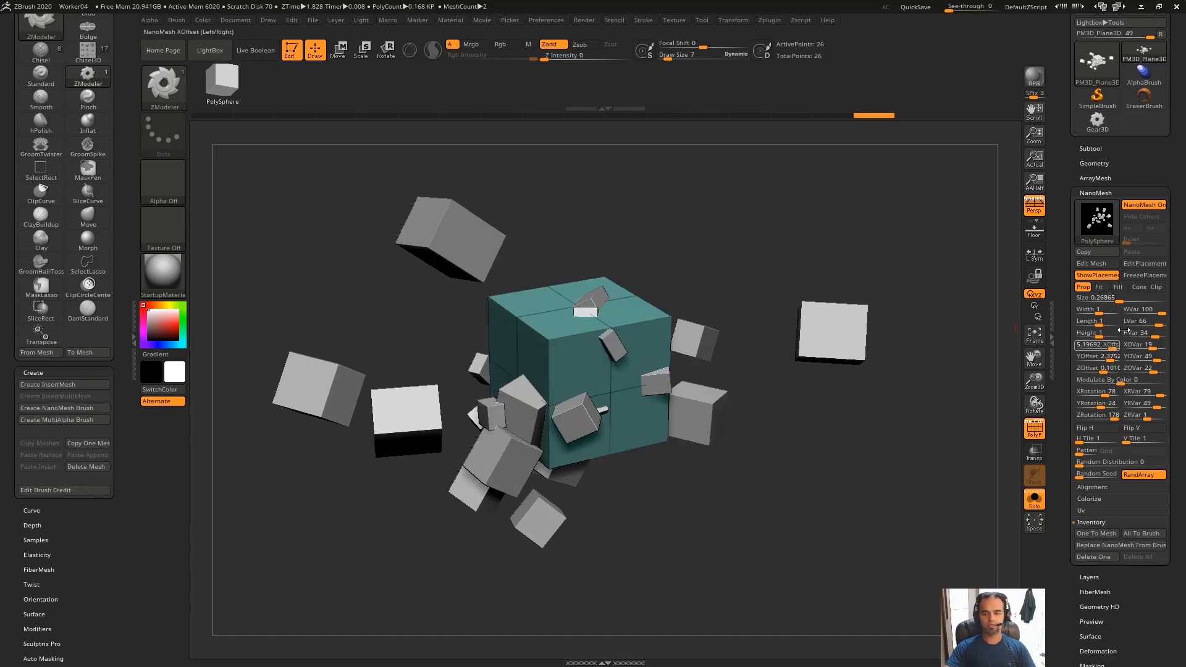
pyautogui.moveTo(865, 262); pyautogui.dragTo(611, 211)
# Step: Convert the scattered cube NanoMesh instances into real geometry with One To Mesh
pyautogui.click(1093, 522)
pyautogui.click(1101, 524)
pyautogui.moveTo(1062, 526); pyautogui.dragTo(1063, 495)
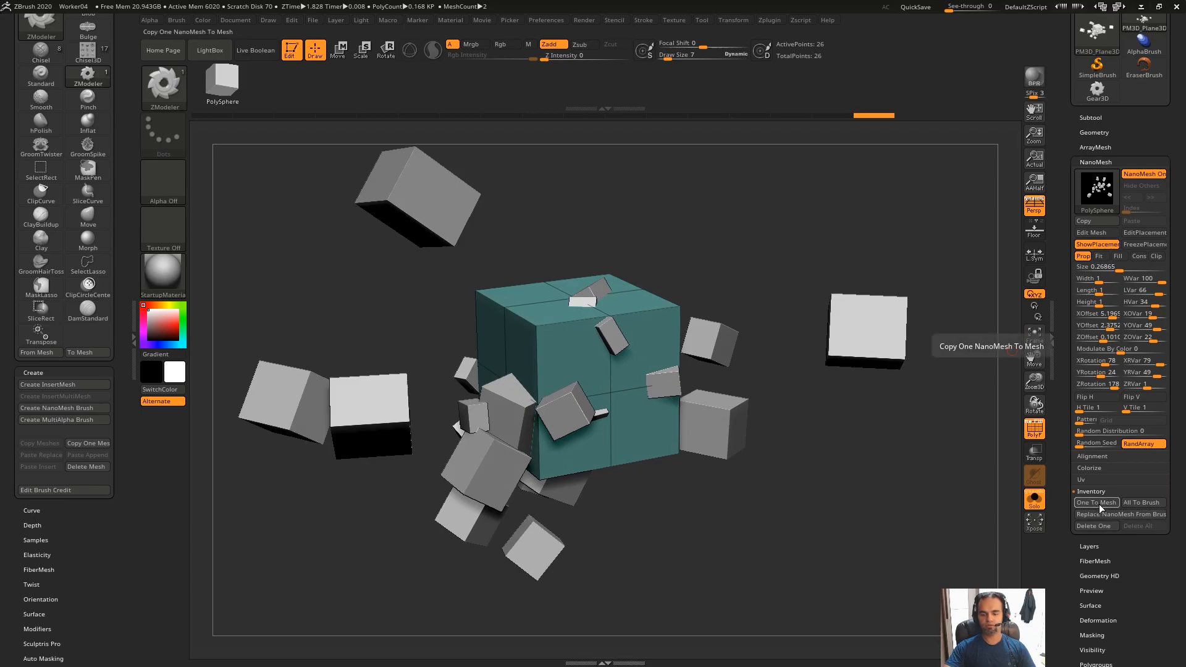
pyautogui.click(1098, 504)
pyautogui.moveTo(905, 595); pyautogui.dragTo(744, 188)
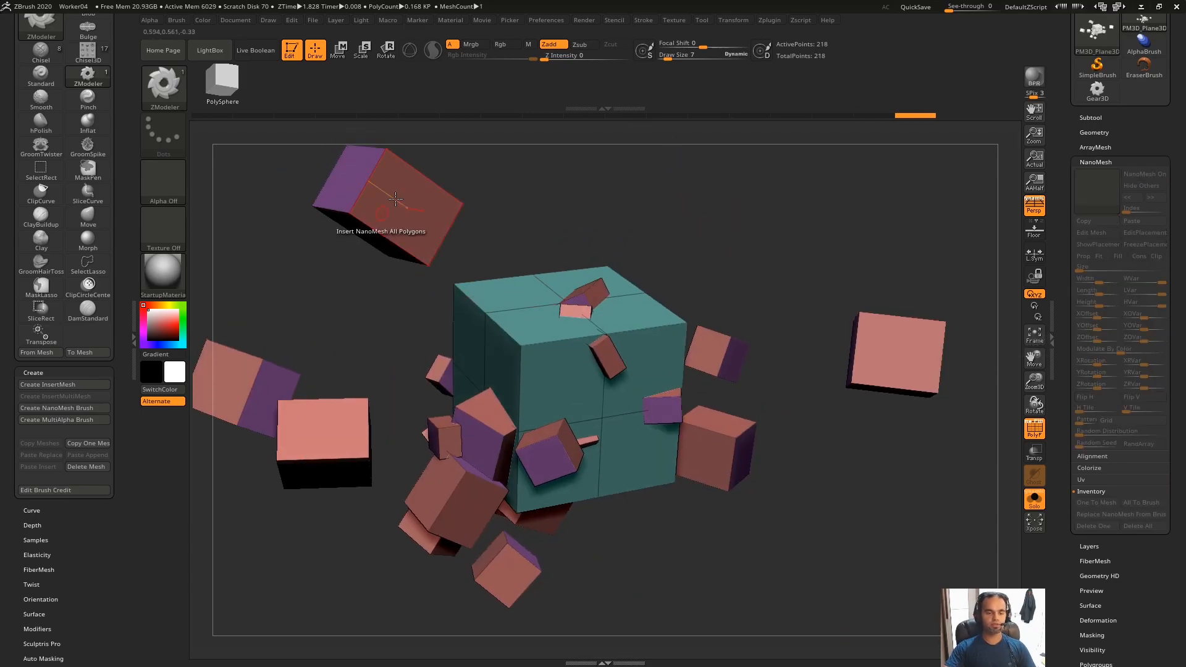
# Step: Isolate the large teal cube and split the hidden small cubes into their own subtool
pyautogui.click(1123, 117)
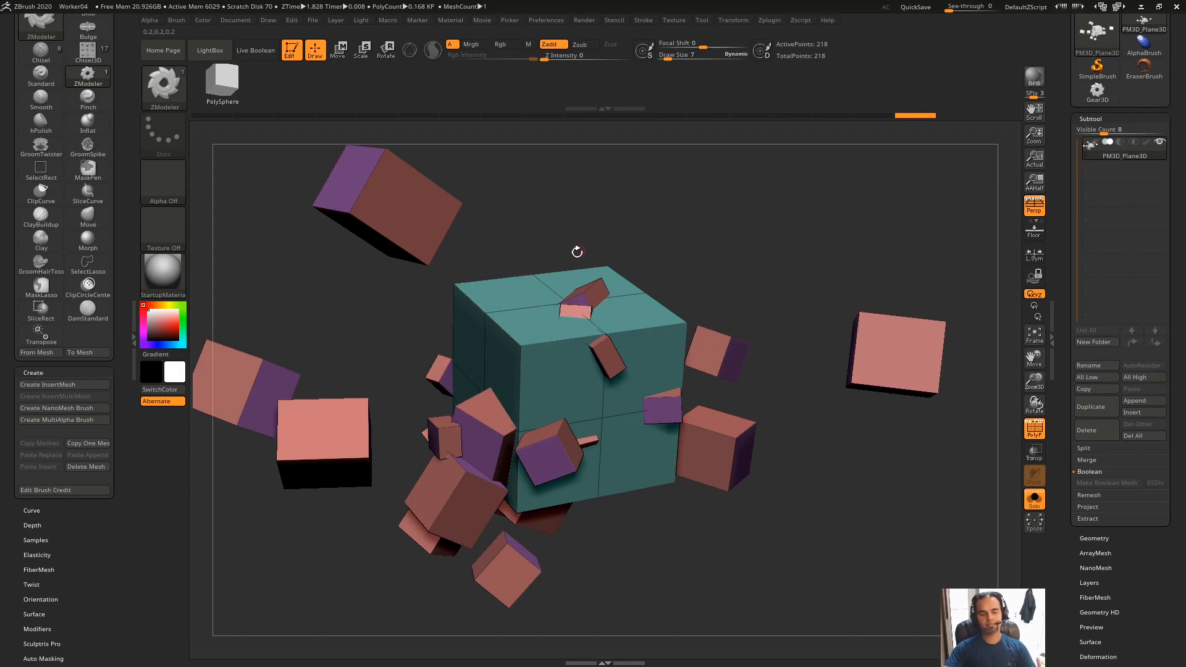
pyautogui.moveTo(611, 247)
pyautogui.mouseDown()
pyautogui.moveTo(675, 213)
pyautogui.moveTo(671, 230)
pyautogui.mouseUp()
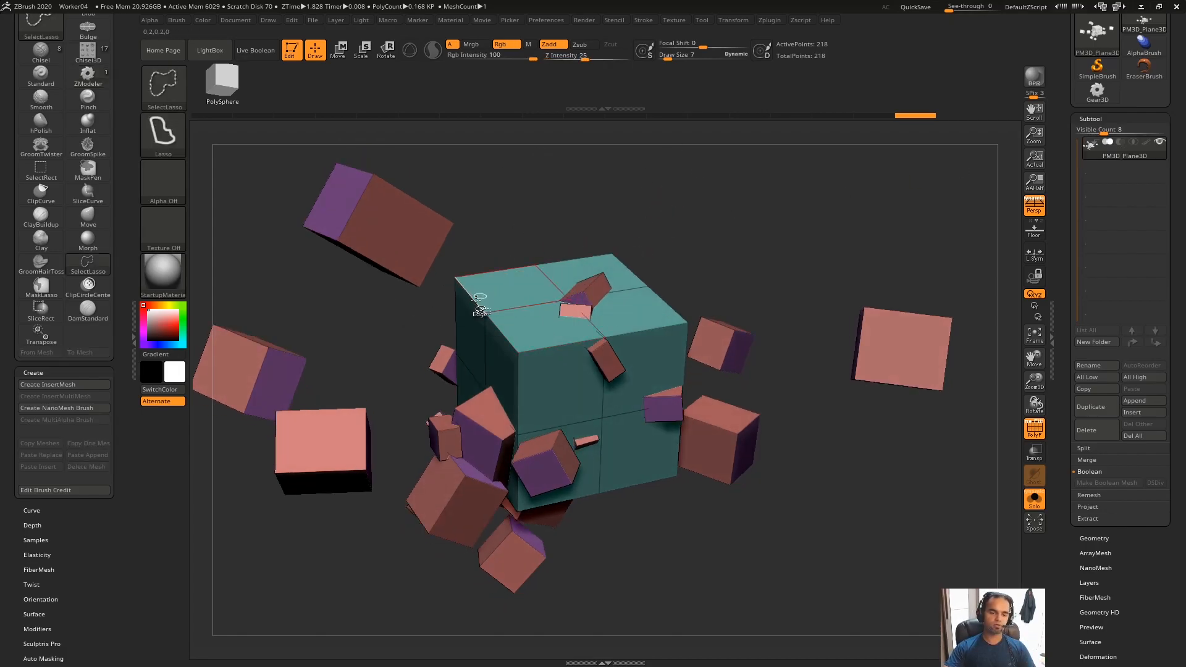
pyautogui.keyDown('ctrl'); pyautogui.keyDown('shift'); pyautogui.click(486, 314); pyautogui.keyUp('shift'); pyautogui.keyUp('ctrl')
pyautogui.click(1084, 448)
pyautogui.click(1090, 461)
# Step: Select the subtool holding the small cubes and delete it
pyautogui.click(1101, 174)
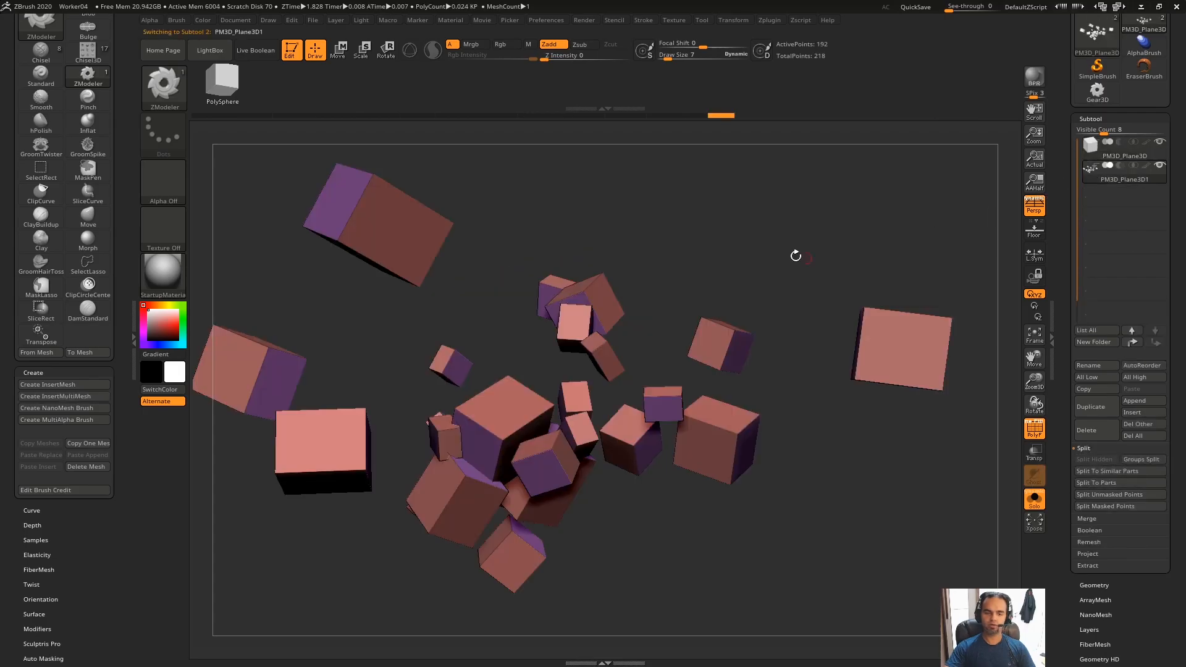
pyautogui.hotkey('shift', 'f')
pyautogui.hotkey('shift', 'f')
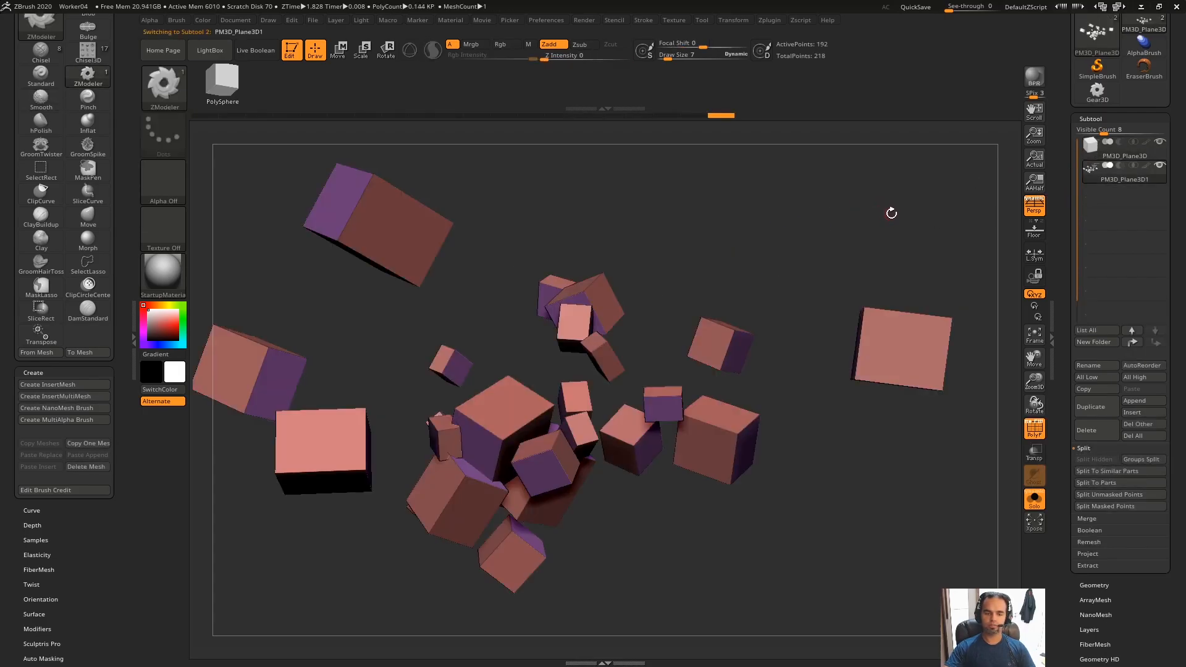
pyautogui.click(1086, 430)
pyautogui.click(974, 464)
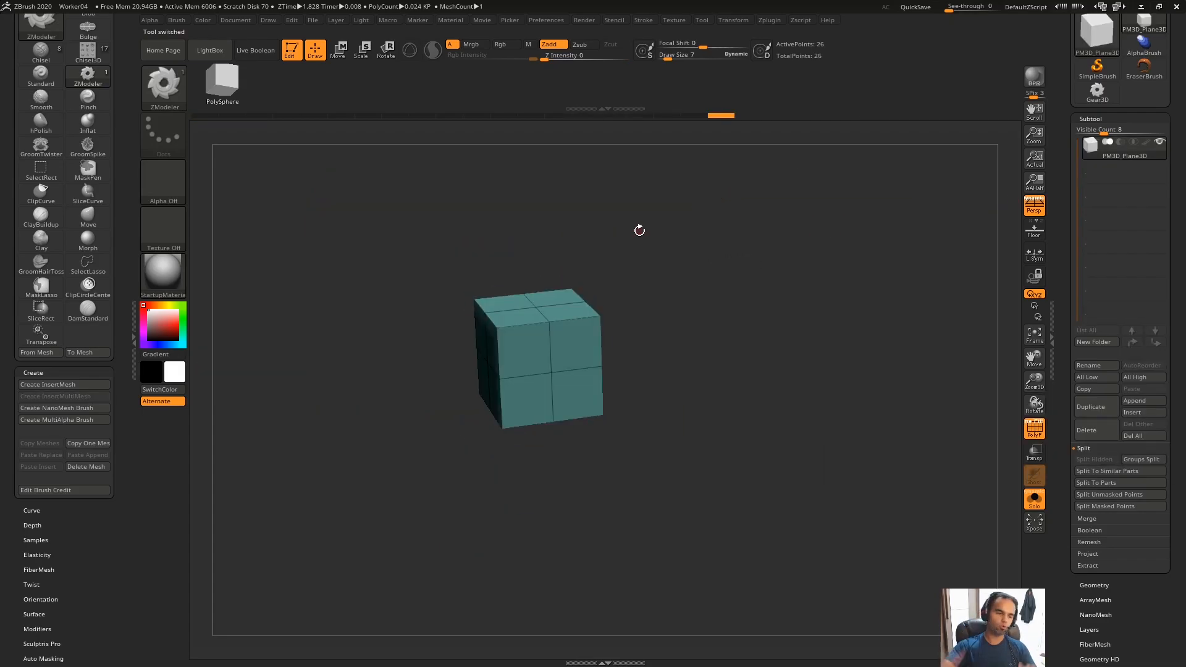
# Step: Load the Ring3D primitive and convert it to a PolyMesh3D
pyautogui.moveTo(1088, 119); pyautogui.dragTo(1058, 236)
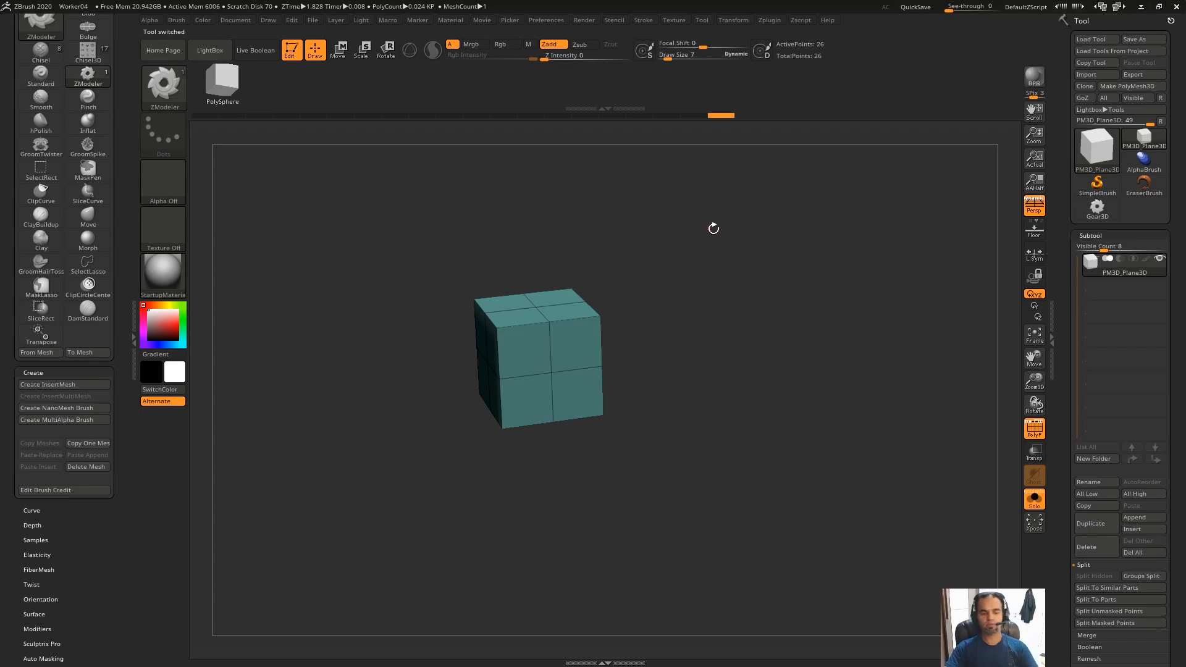
pyautogui.keyDown('alt'); pyautogui.moveTo(698, 249); pyautogui.dragTo(724, 269); pyautogui.keyUp('alt')
pyautogui.press('s')
pyautogui.click(738, 262)
pyautogui.moveTo(705, 219); pyautogui.dragTo(706, 241)
pyautogui.click(1080, 158)
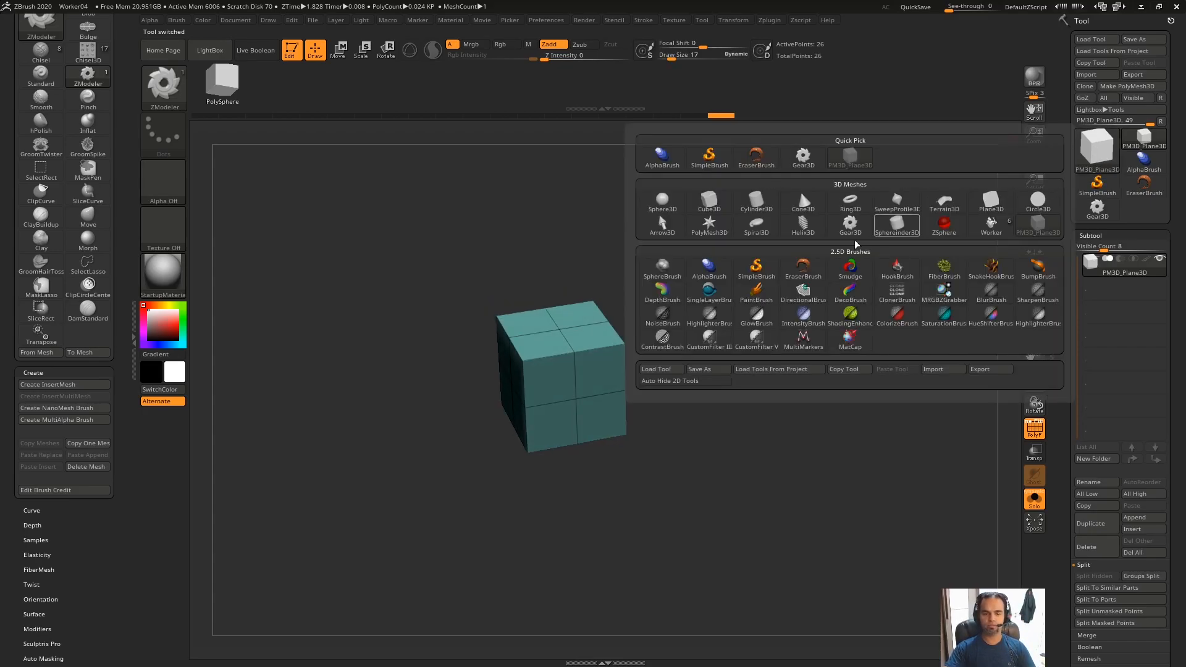
pyautogui.click(864, 209)
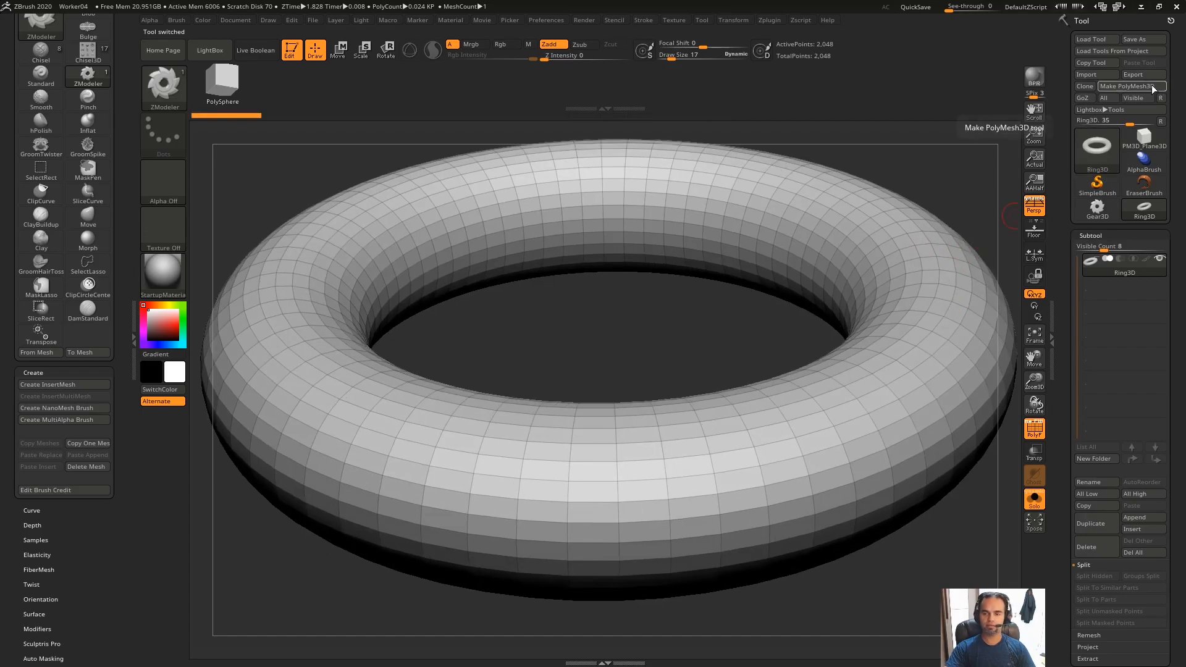
pyautogui.click(1152, 88)
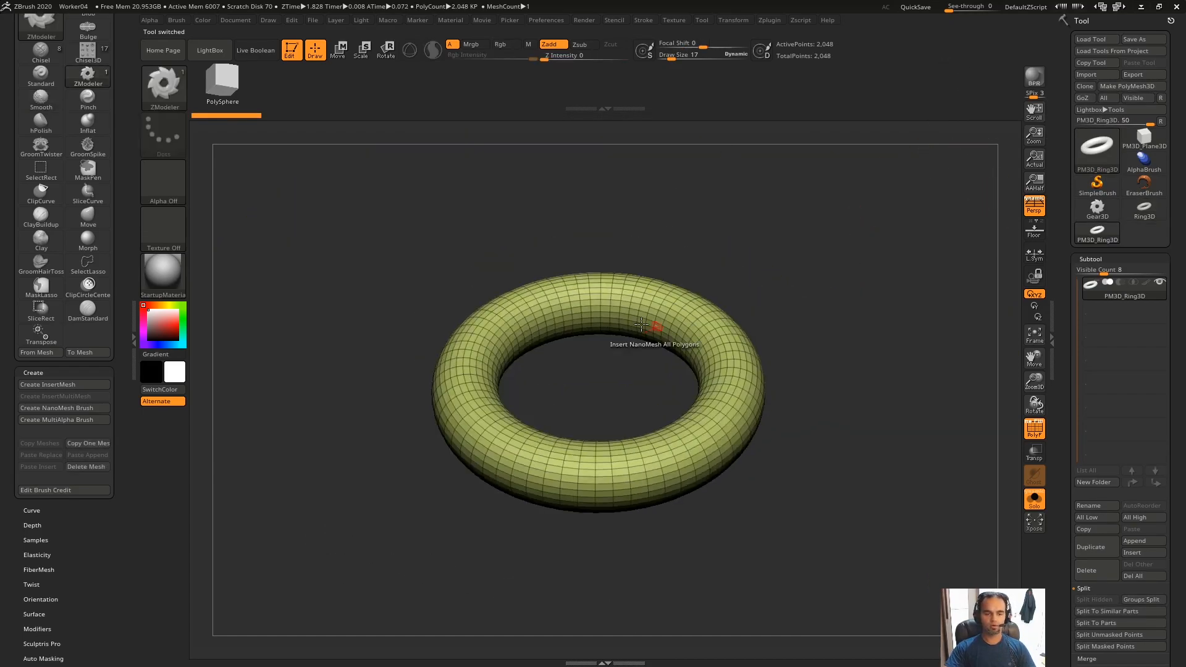
# Step: Align the view to the ring's front and duplicate the ring sideways with the transform gizmo
pyautogui.press('e')
pyautogui.press('y')
pyautogui.moveTo(890, 176); pyautogui.dragTo(850, 200)
pyautogui.moveTo(567, 369); pyautogui.dragTo(560, 391)
pyautogui.keyDown('shift'); pyautogui.moveTo(851, 262); pyautogui.dragTo(858, 265); pyautogui.keyUp('shift')
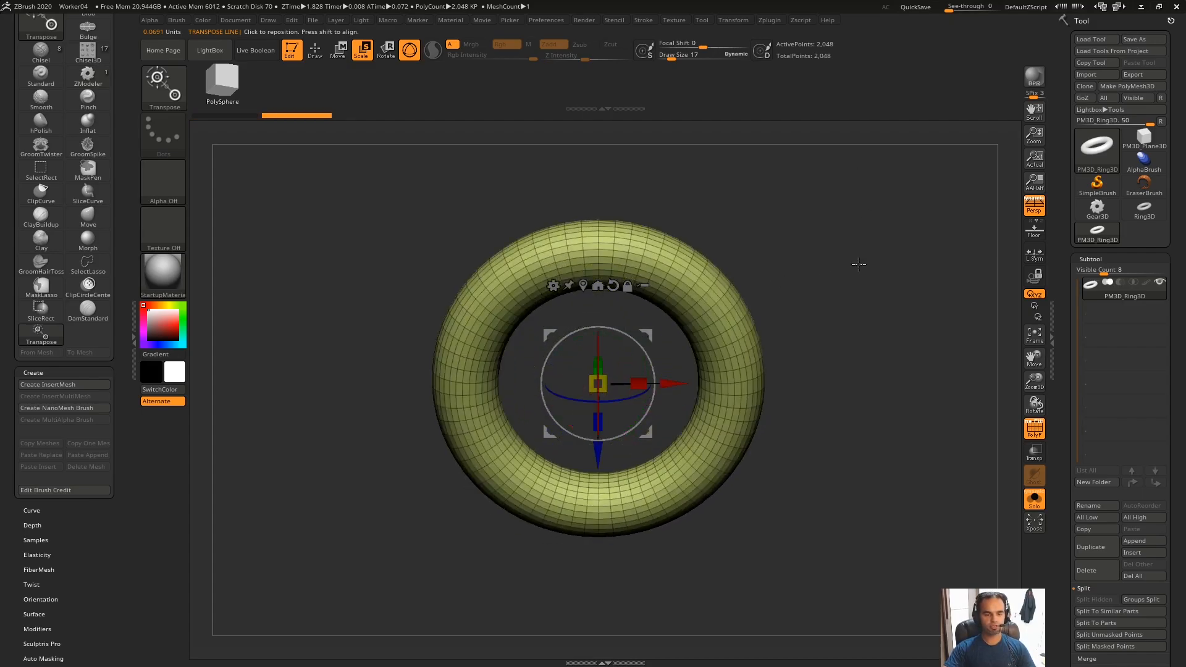
pyautogui.press('w')
pyautogui.keyDown('ctrl'); pyautogui.moveTo(675, 384); pyautogui.dragTo(873, 383); pyautogui.keyUp('ctrl')
# Step: Move and tilt one of the two rings so they interlock like chain links, and clear the mask
pyautogui.moveTo(772, 337); pyautogui.dragTo(830, 348)
pyautogui.keyDown('alt'); pyautogui.moveTo(914, 207); pyautogui.dragTo(899, 156); pyautogui.keyUp('alt')
pyautogui.keyDown('shift'); pyautogui.moveTo(880, 266); pyautogui.dragTo(852, 265); pyautogui.keyUp('shift')
pyautogui.moveTo(871, 383); pyautogui.dragTo(862, 383)
pyautogui.keyDown('alt'); pyautogui.moveTo(950, 322); pyautogui.dragTo(930, 253); pyautogui.keyUp('alt')
pyautogui.moveTo(771, 382); pyautogui.dragTo(770, 426)
pyautogui.moveTo(889, 476); pyautogui.dragTo(864, 426)
pyautogui.press('q')
pyautogui.keyDown('ctrl'); pyautogui.moveTo(895, 259); pyautogui.dragTo(920, 284); pyautogui.keyUp('ctrl')
# Step: Append the two interlocked rings to the ZModeler brush as a new insert mesh
pyautogui.keyDown('alt'); pyautogui.moveTo(914, 275); pyautogui.dragTo(765, 278); pyautogui.keyUp('alt')
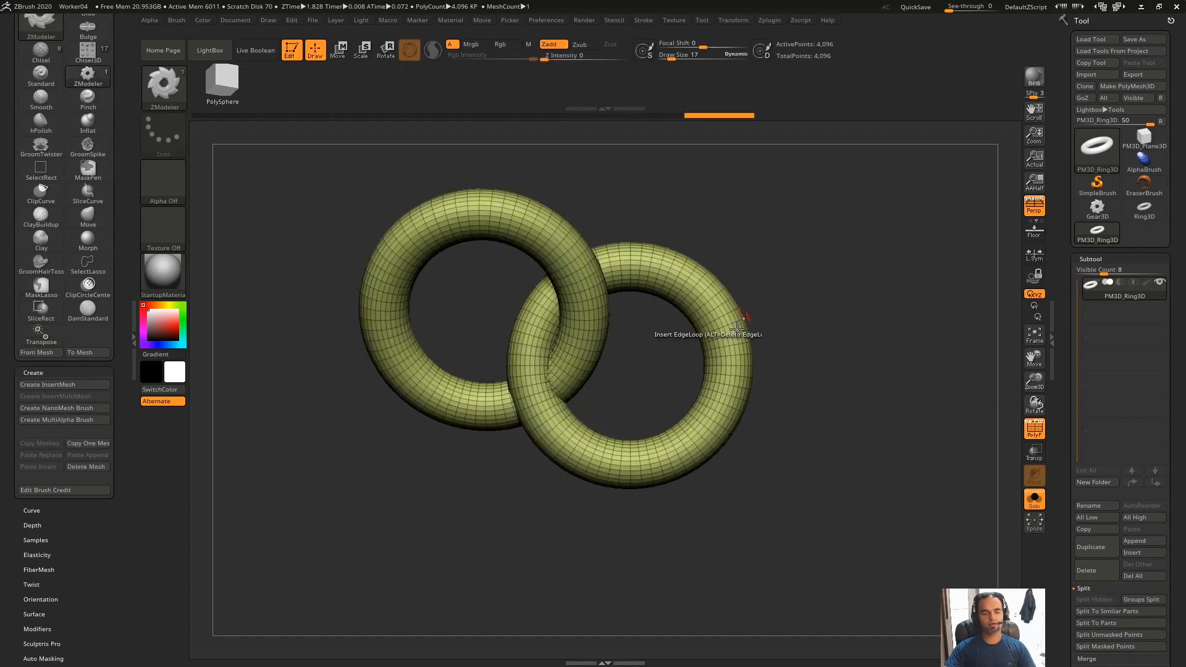
pyautogui.keyDown('alt'); pyautogui.moveTo(815, 185); pyautogui.dragTo(874, 284); pyautogui.keyUp('alt')
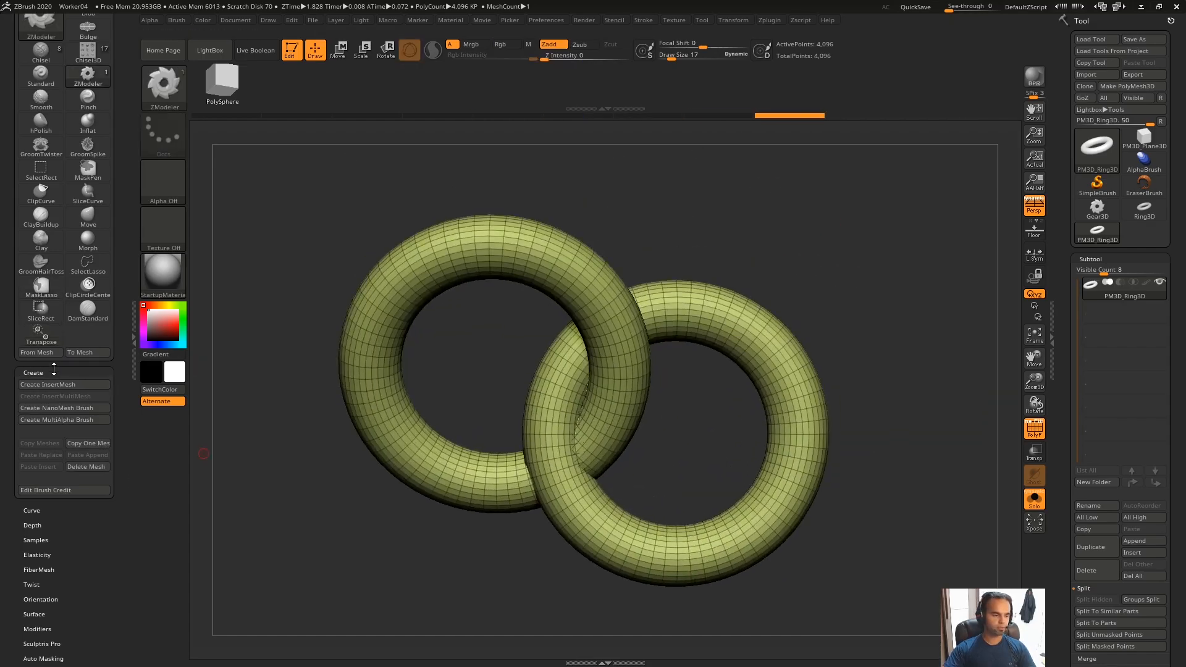
pyautogui.moveTo(56, 369); pyautogui.dragTo(56, 419)
pyautogui.moveTo(124, 273); pyautogui.dragTo(121, 254)
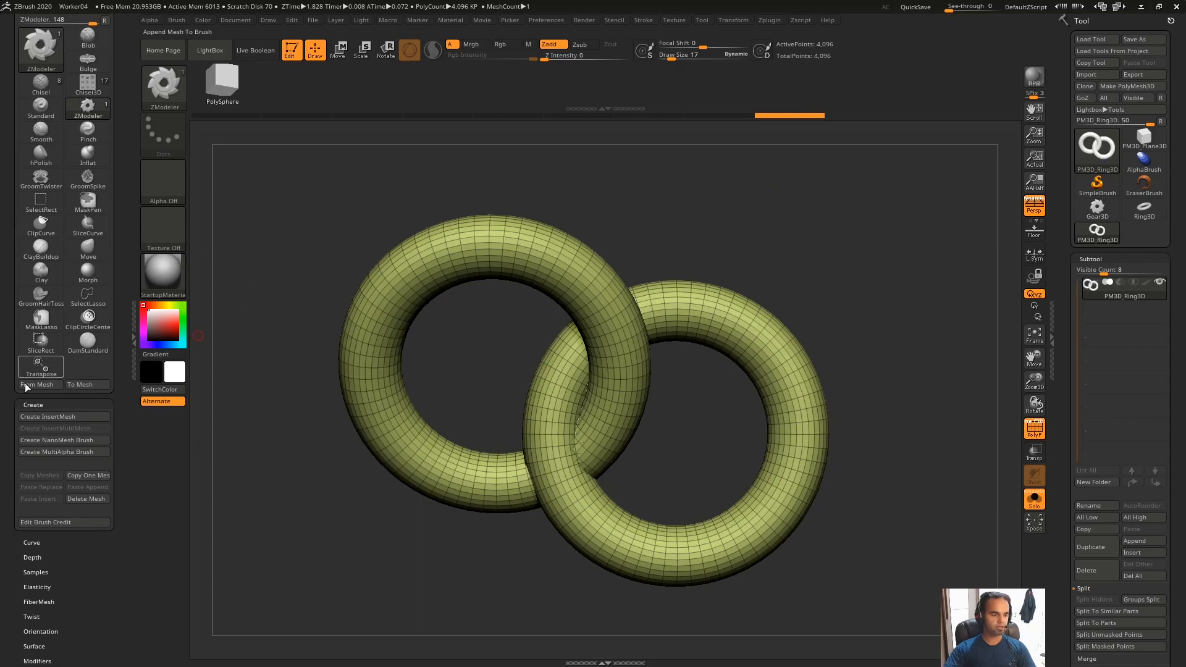
pyautogui.click(29, 383)
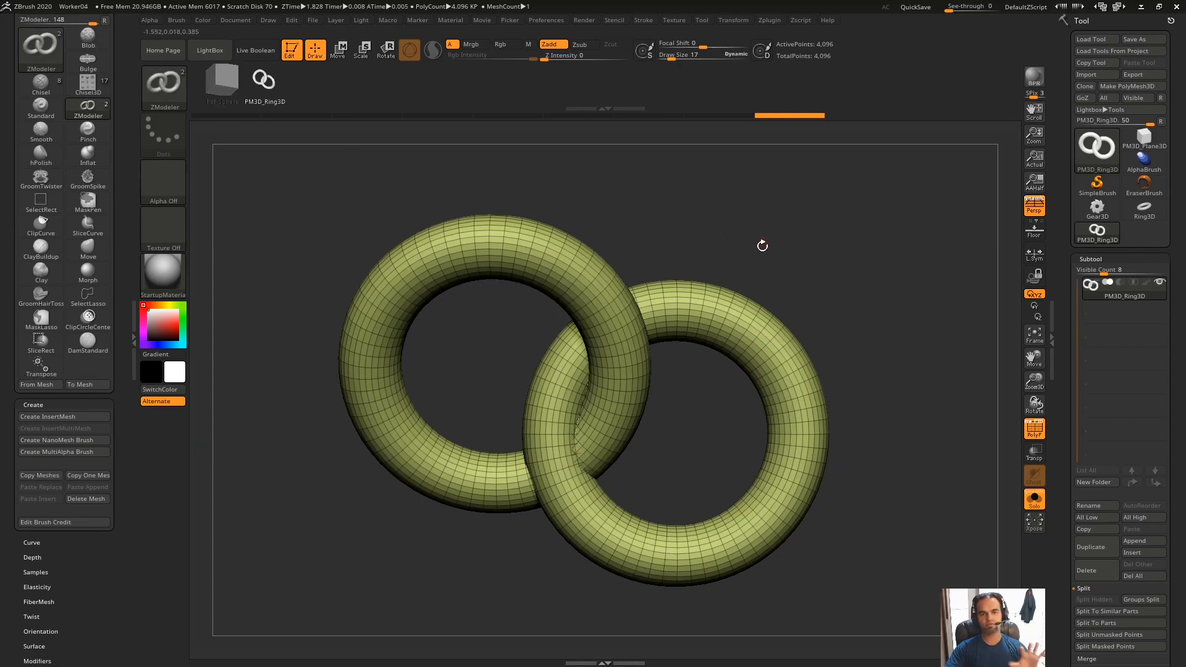
# Step: Load the Plane3D primitive and convert it to a PolyMesh3D
pyautogui.moveTo(750, 194); pyautogui.dragTo(868, 238)
pyautogui.click(1144, 138)
pyautogui.click(1145, 87)
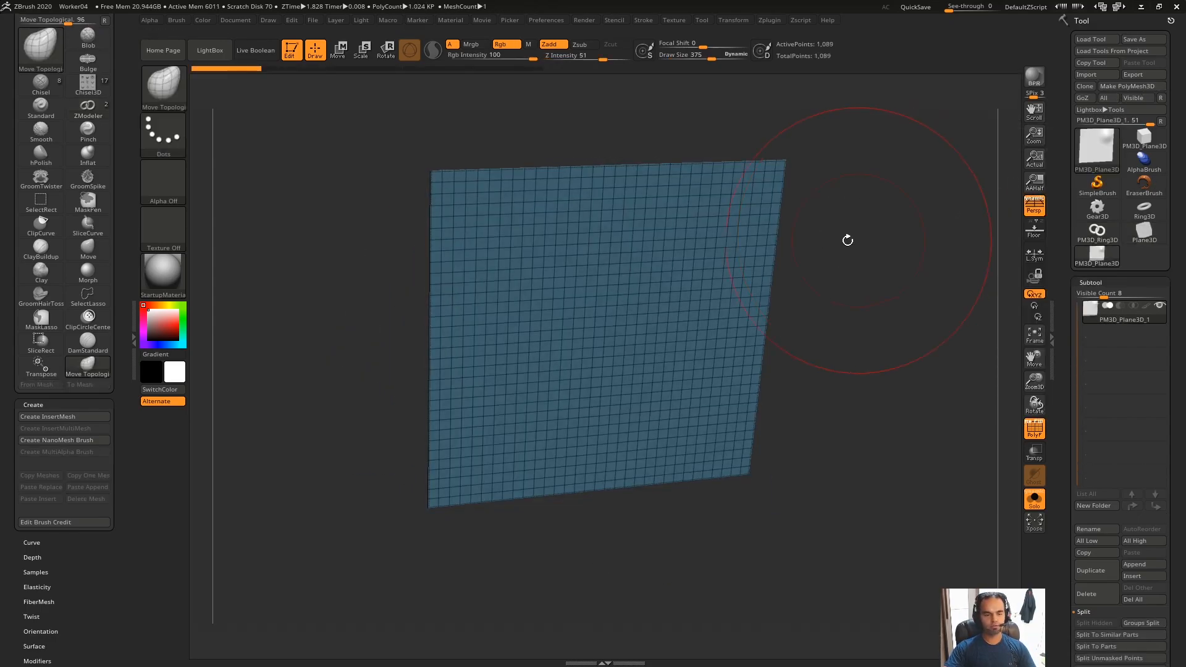
# Step: Sculpt the flat plane into a wavy, cloth-like surface using the Move Topological and Move brushes, smoothing the folds
pyautogui.moveTo(722, 218); pyautogui.dragTo(695, 197)
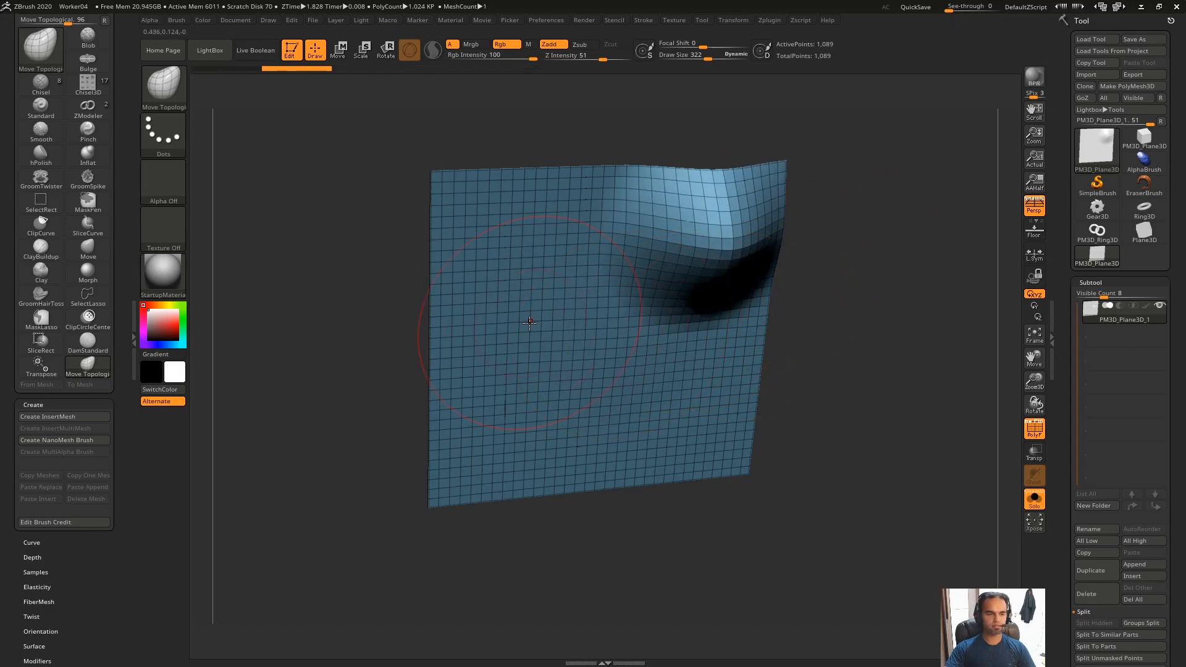
pyautogui.click(160, 92)
pyautogui.press('m')
pyautogui.click(695, 296)
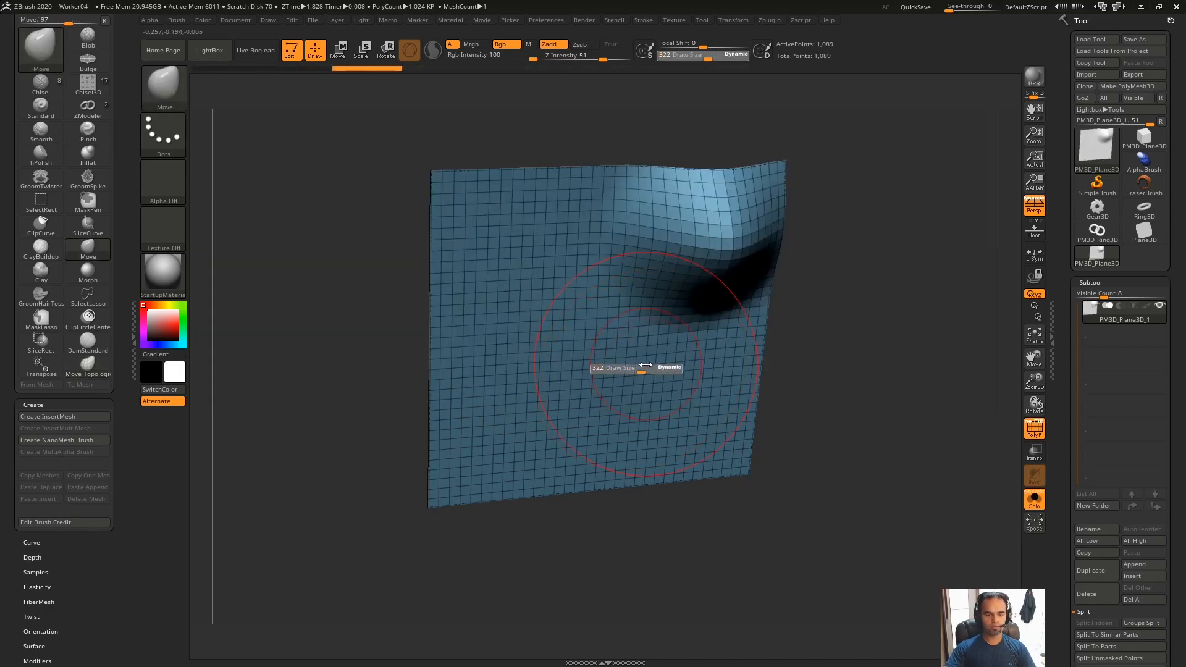
pyautogui.moveTo(596, 352); pyautogui.dragTo(693, 471)
pyautogui.moveTo(516, 212)
pyautogui.keyDown('shift'); pyautogui.mouseDown()
pyautogui.moveTo(617, 268)
pyautogui.moveTo(795, 300)
pyautogui.moveTo(594, 430)
pyautogui.moveTo(815, 296)
pyautogui.moveTo(843, 309)
pyautogui.mouseUp(); pyautogui.keyUp('shift')
pyautogui.moveTo(460, 353); pyautogui.dragTo(380, 353)
pyautogui.moveTo(457, 441); pyautogui.dragTo(410, 457)
pyautogui.moveTo(463, 504); pyautogui.dragTo(450, 520)
pyautogui.moveTo(756, 509); pyautogui.dragTo(800, 536)
pyautogui.moveTo(757, 322); pyautogui.dragTo(779, 318)
pyautogui.moveTo(751, 259); pyautogui.dragTo(766, 247)
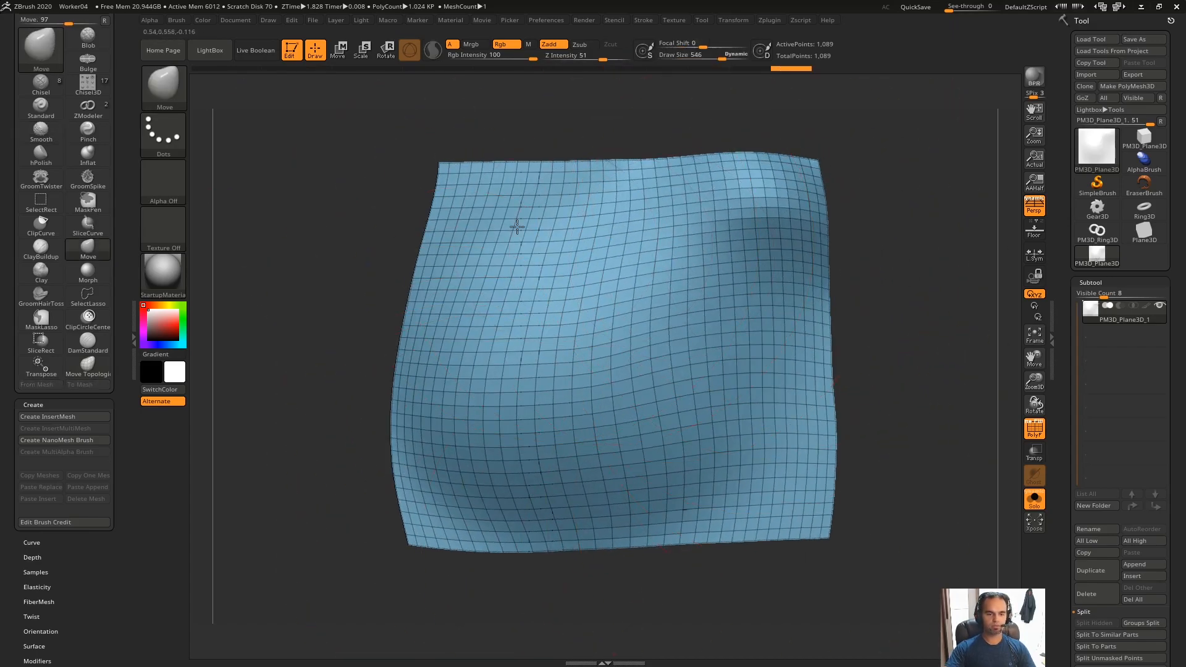
pyautogui.moveTo(534, 241); pyautogui.dragTo(531, 216)
pyautogui.moveTo(815, 127); pyautogui.dragTo(804, 141)
pyautogui.keyDown('shift'); pyautogui.moveTo(724, 222); pyautogui.dragTo(556, 387); pyautogui.keyUp('shift')
# Step: Switch to the ZModeler brush and reduce its draw size to 90 over the wavy plane
pyautogui.click(164, 88)
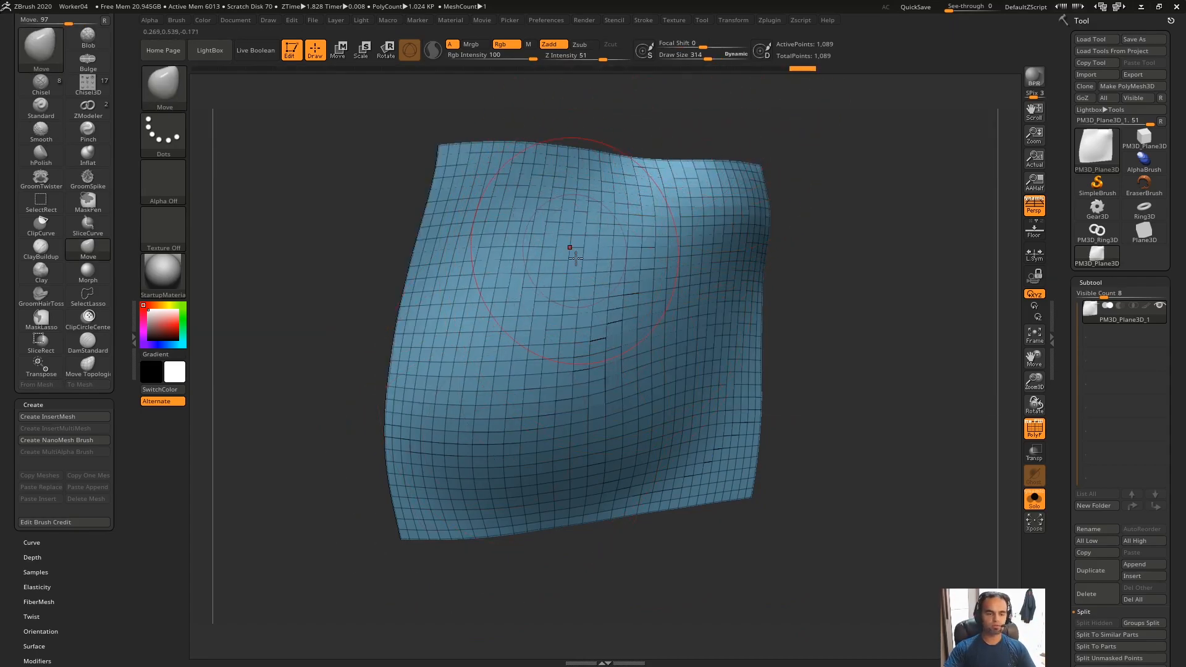
pyautogui.keyDown('ctrl'); pyautogui.moveTo(574, 250); pyautogui.dragTo(575, 299, button='right'); pyautogui.keyUp('ctrl')
pyautogui.press('b')
pyautogui.press('z')
pyautogui.press('m')
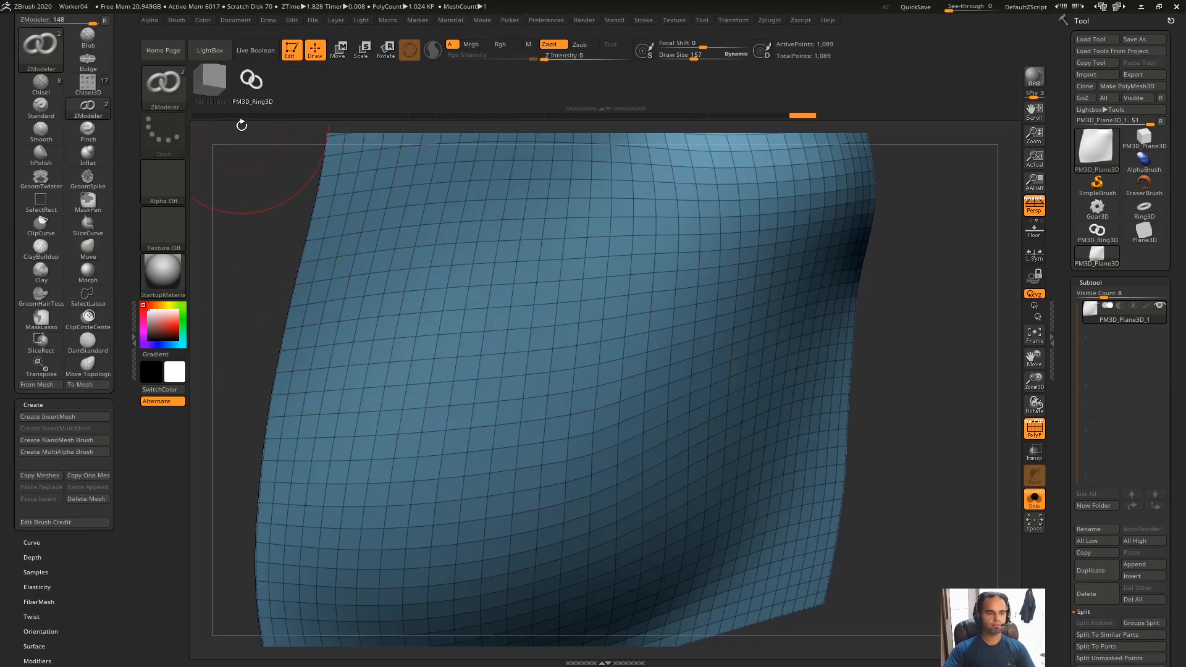
pyautogui.keyDown('ctrl'); pyautogui.moveTo(584, 249); pyautogui.dragTo(609, 310, button='right'); pyautogui.keyUp('ctrl')
pyautogui.moveTo(656, 282); pyautogui.dragTo(657, 319)
# Step: Insert the interlocked rings as a NanoMesh across the wavy plane with the target All Polygons, sized about 0.85
pyautogui.press('space')
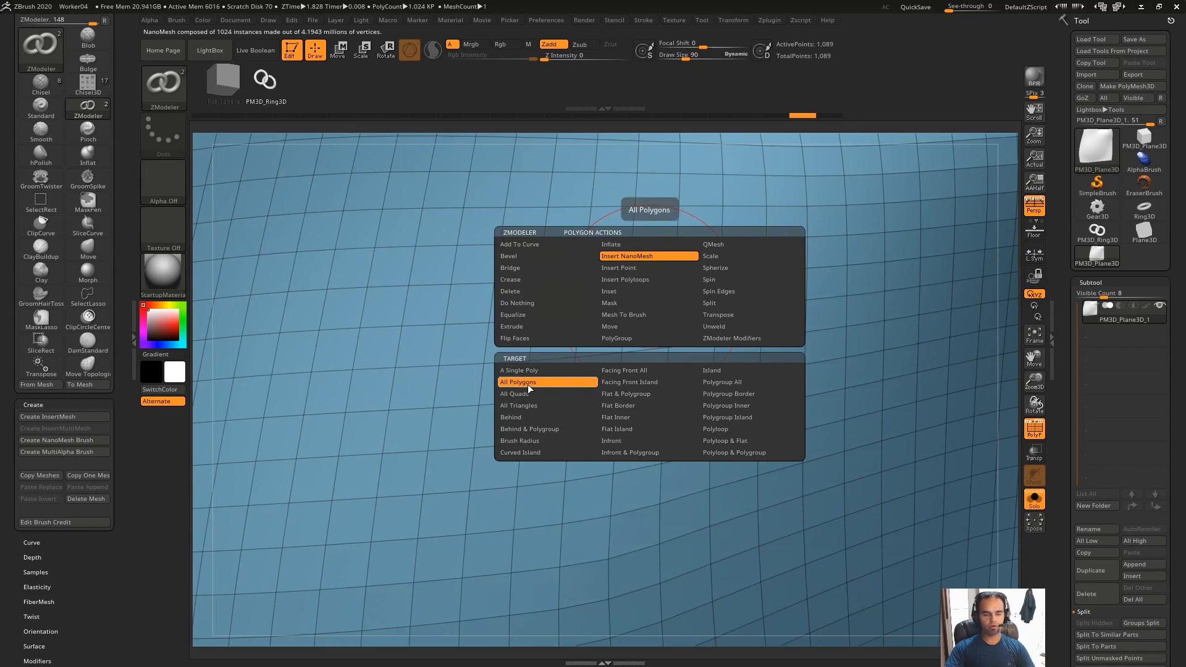
pyautogui.click(748, 382)
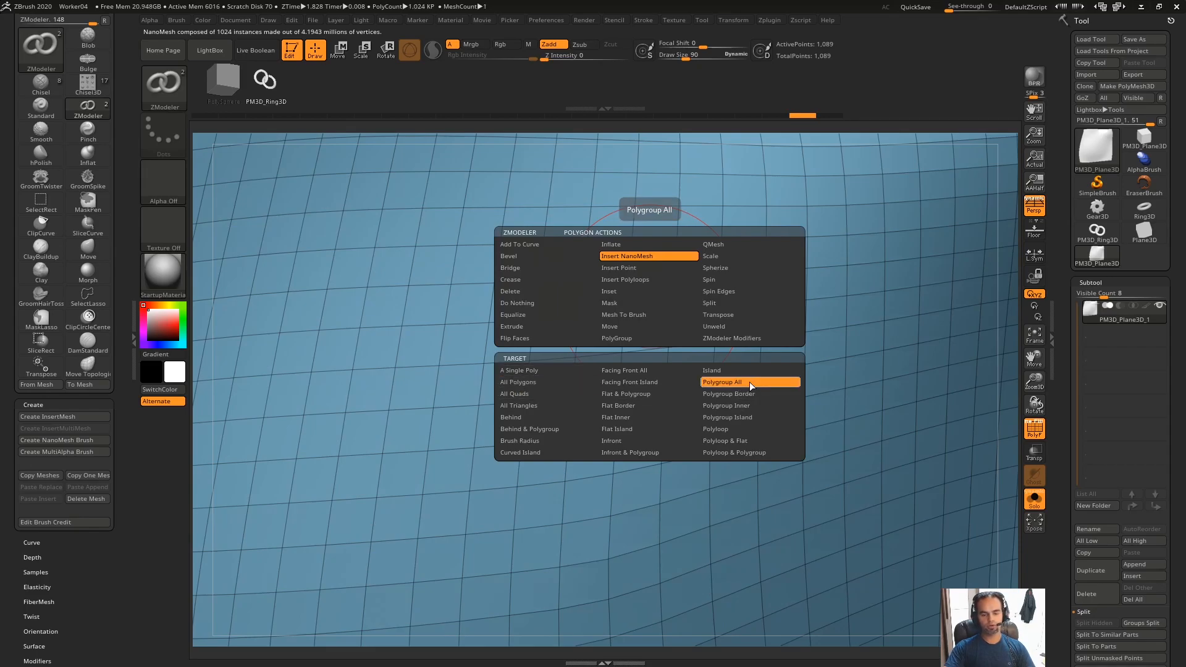
pyautogui.click(584, 384)
pyautogui.keyDown('ctrl'); pyautogui.moveTo(873, 258); pyautogui.dragTo(840, 218, button='right'); pyautogui.keyUp('ctrl')
pyautogui.keyDown('ctrl'); pyautogui.moveTo(735, 319); pyautogui.dragTo(806, 293, button='right'); pyautogui.keyUp('ctrl')
pyautogui.moveTo(810, 292); pyautogui.dragTo(724, 256)
pyautogui.moveTo(724, 255); pyautogui.dragTo(436, 271, button='right')
pyautogui.moveTo(542, 275)
pyautogui.keyDown('alt'); pyautogui.mouseDown(button='right')
pyautogui.moveTo(660, 242)
pyautogui.moveTo(539, 297)
pyautogui.mouseUp(button='right'); pyautogui.keyUp('alt')
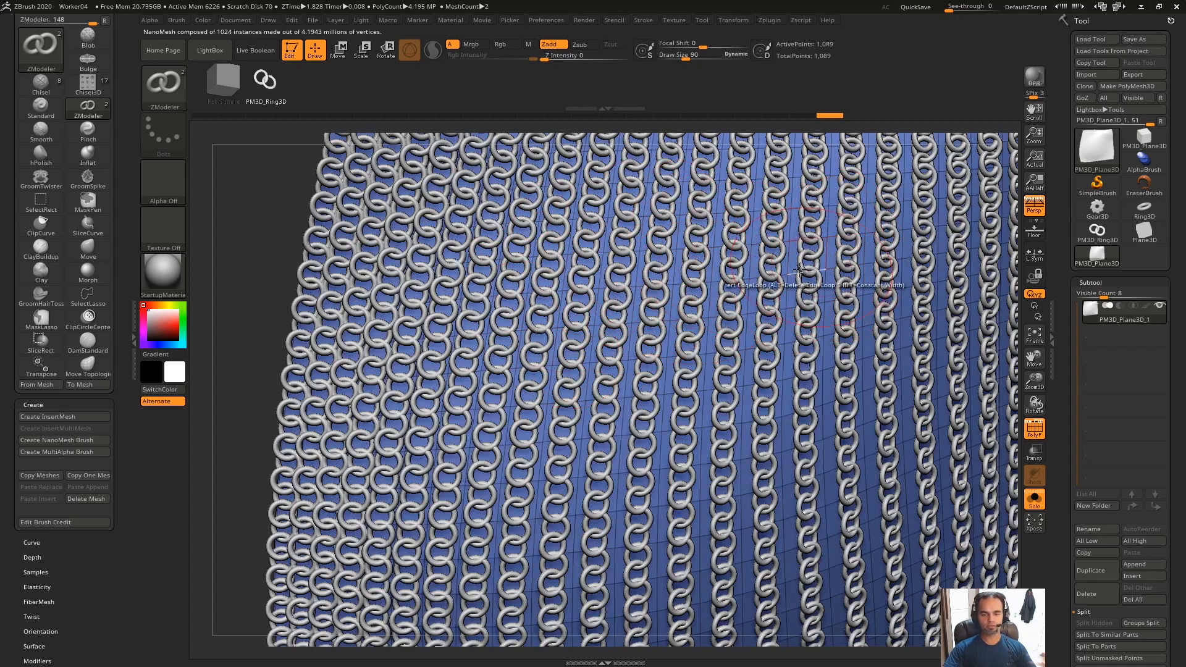
# Step: Open the NanoMesh settings and set WVar to 4, LVar to -8 and Modulate By Color to 2
pyautogui.click(1127, 282)
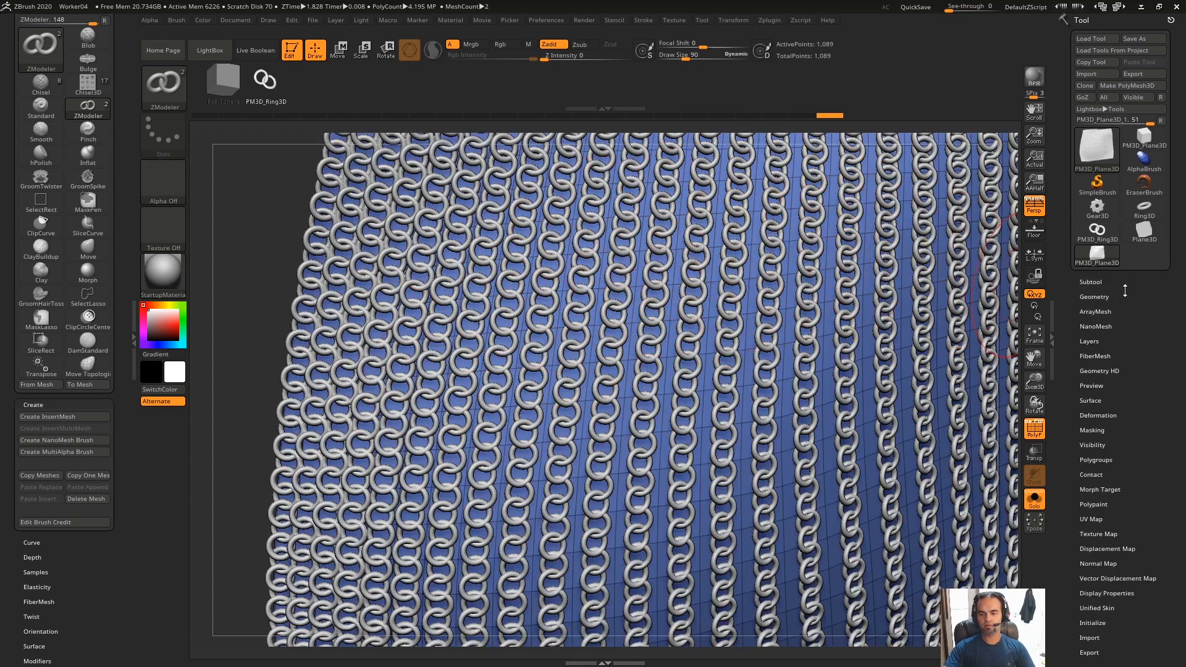
pyautogui.click(1106, 326)
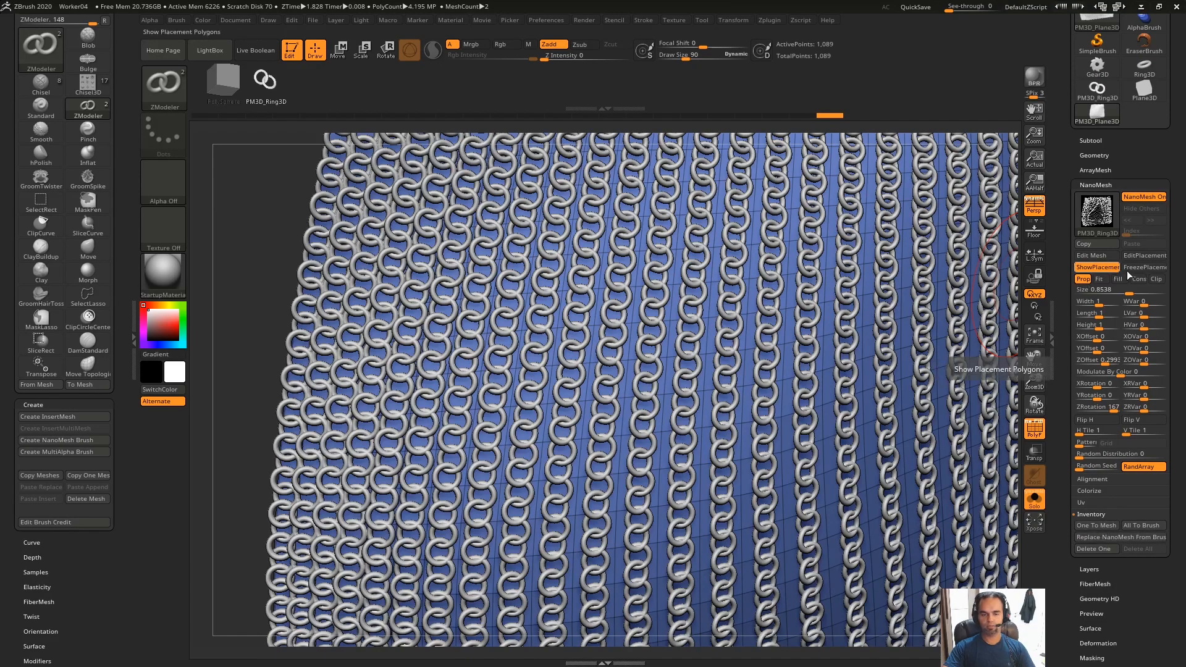
pyautogui.moveTo(1132, 302); pyautogui.dragTo(1149, 302)
pyautogui.moveTo(1146, 314); pyautogui.dragTo(1138, 314)
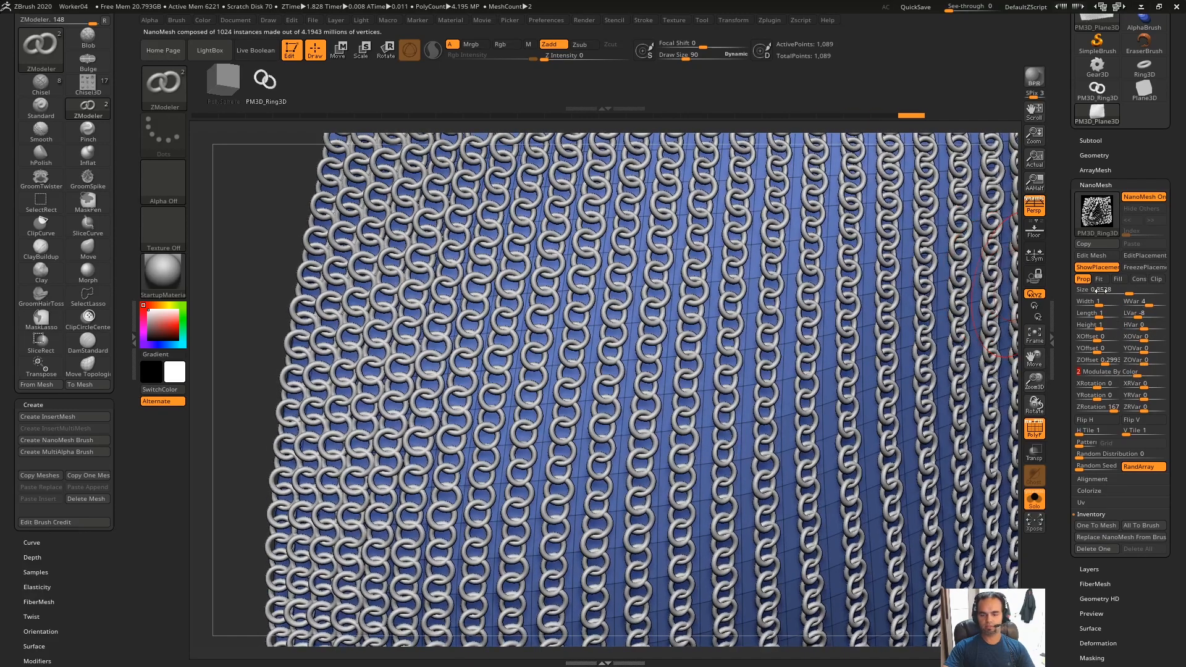
# Step: Convert the ring NanoMesh on the plane into real geometry with One To Mesh and frame the whole model
pyautogui.moveTo(1065, 452); pyautogui.dragTo(1066, 426)
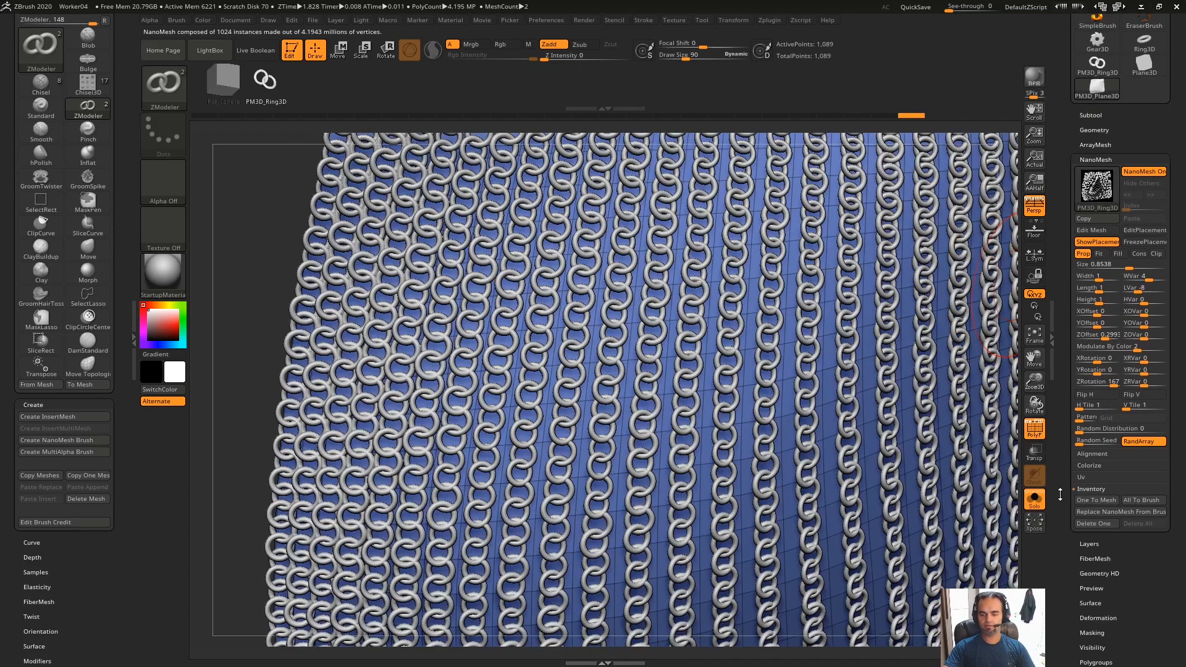
pyautogui.moveTo(1130, 486); pyautogui.dragTo(1129, 469)
pyautogui.click(1097, 483)
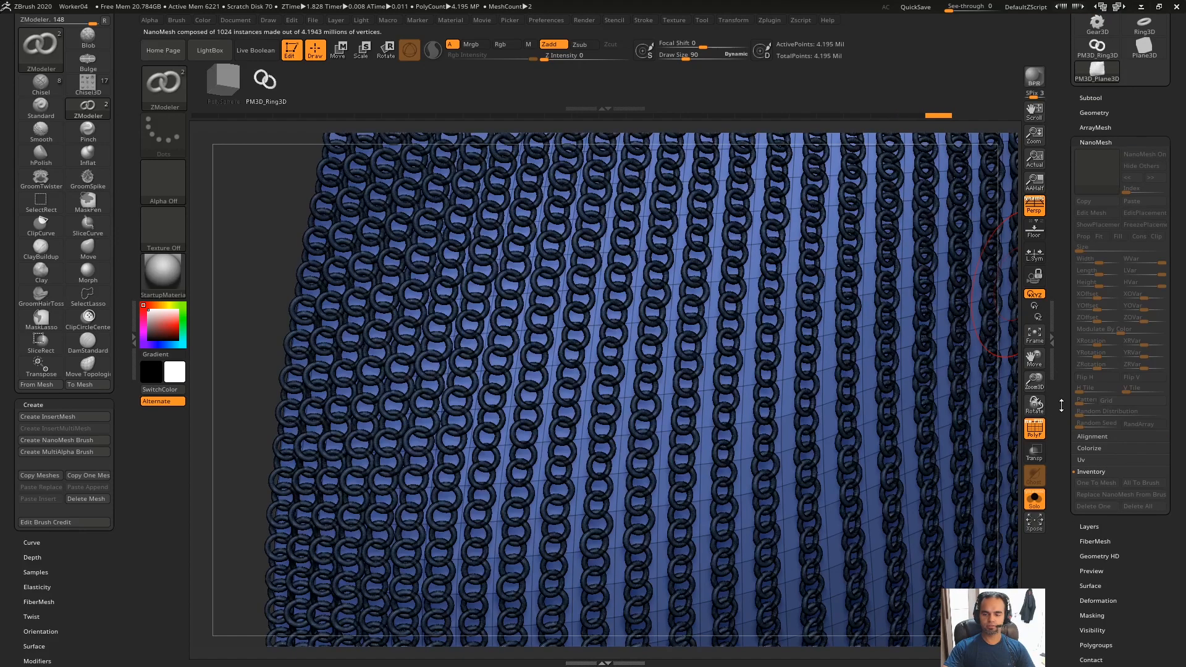
pyautogui.press('f')
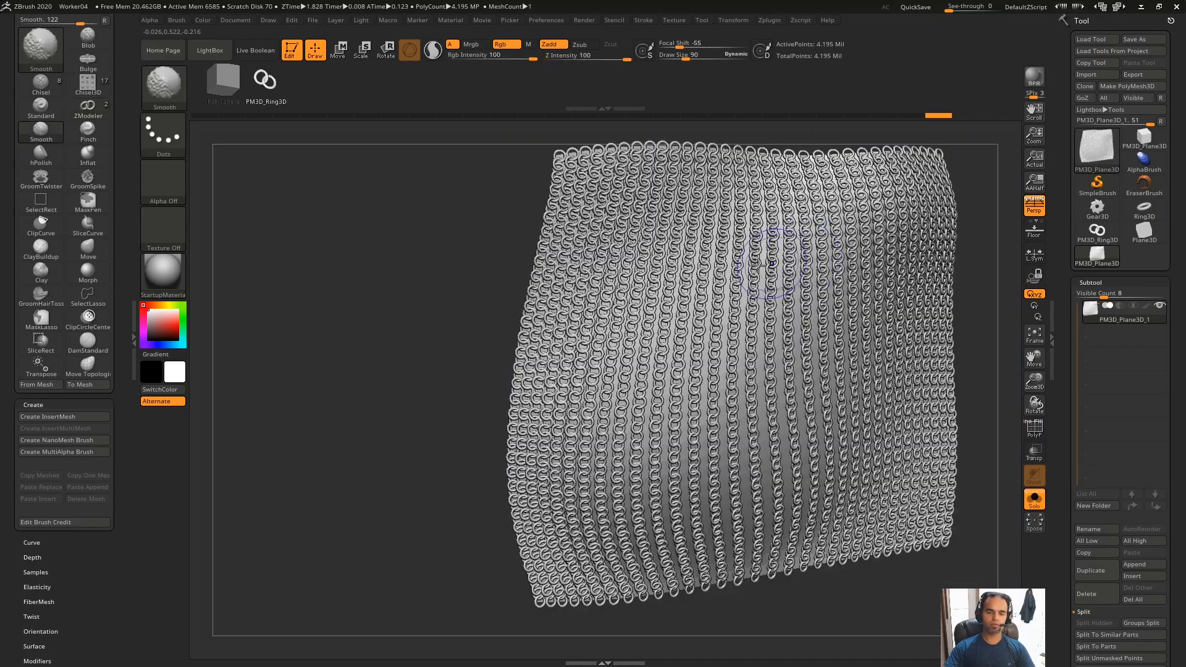
# Step: Isolate the wavy plane from the ring mesh and separate the hidden rings into their own subtool with Split Hidden
pyautogui.keyDown('alt'); pyautogui.moveTo(715, 308); pyautogui.dragTo(709, 445, button='right'); pyautogui.keyUp('alt')
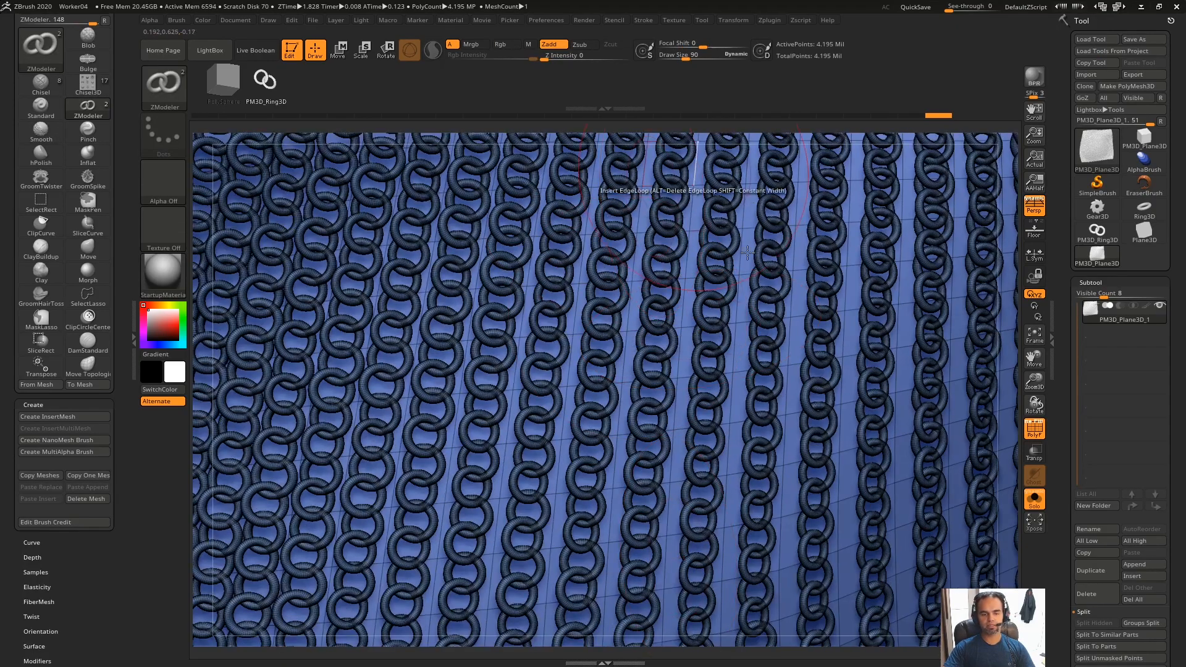
pyautogui.moveTo(692, 253)
pyautogui.keyDown('alt'); pyautogui.mouseDown(button='right')
pyautogui.moveTo(682, 351)
pyautogui.moveTo(821, 302)
pyautogui.moveTo(795, 156)
pyautogui.moveTo(710, 148)
pyautogui.mouseUp(button='right'); pyautogui.keyUp('alt')
pyautogui.keyDown('ctrl'); pyautogui.keyDown('shift'); pyautogui.click(681, 355); pyautogui.keyUp('shift'); pyautogui.keyUp('ctrl')
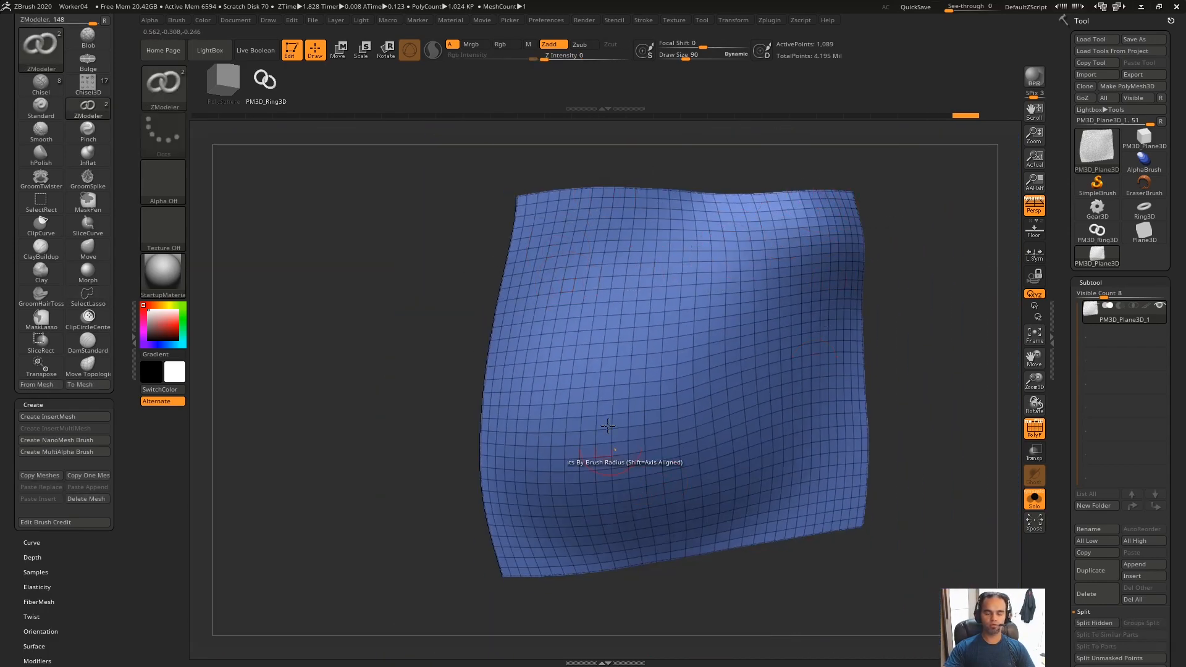
pyautogui.scroll(-5, 1102, 554)
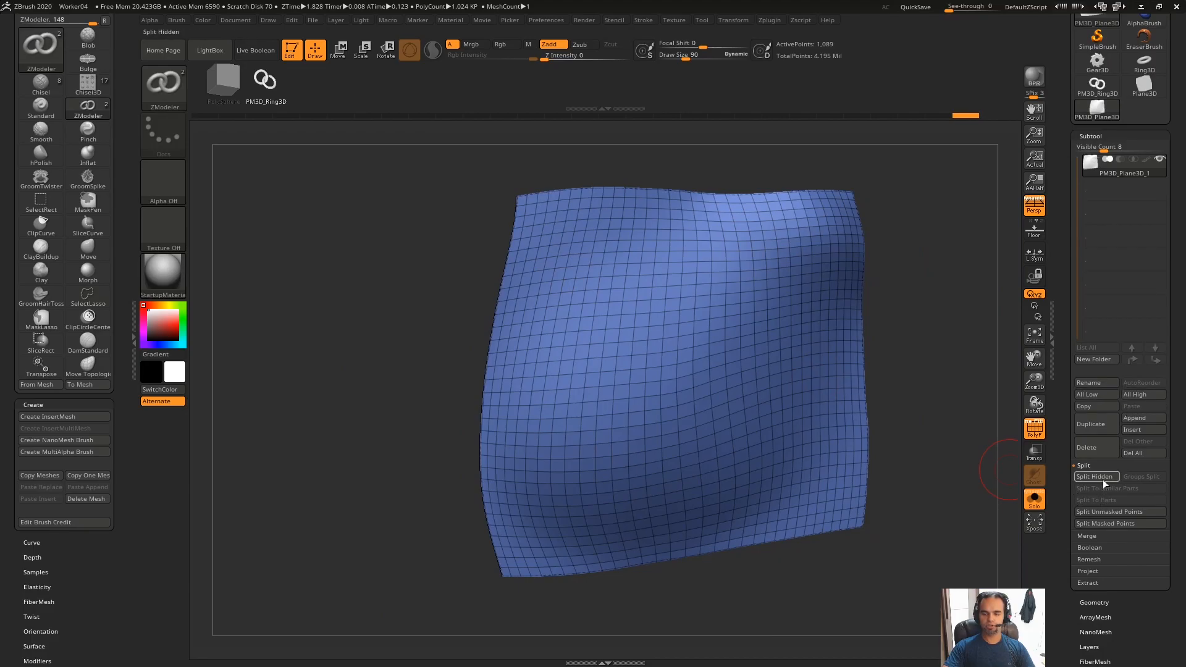
pyautogui.click(1097, 476)
# Step: Select the separated ring subtool and examine the chain mesh up close and from several angles
pyautogui.click(1099, 196)
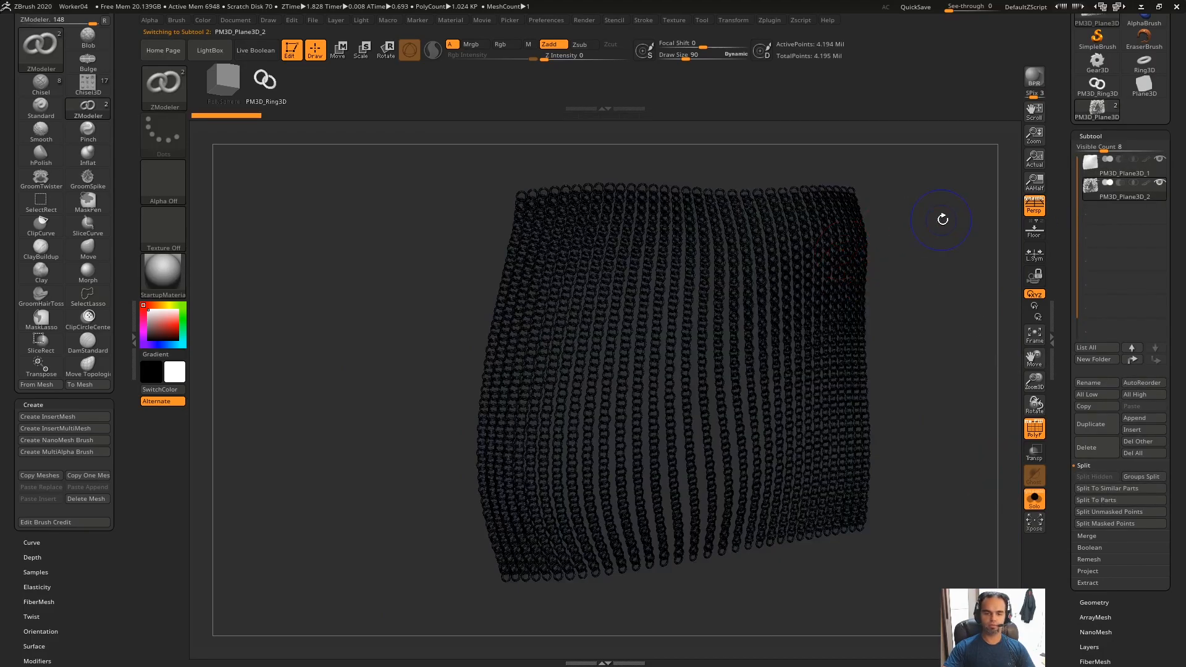
pyautogui.moveTo(967, 255)
pyautogui.mouseDown()
pyautogui.moveTo(974, 272)
pyautogui.moveTo(945, 238)
pyautogui.moveTo(953, 200)
pyautogui.moveTo(953, 235)
pyautogui.moveTo(1054, 187)
pyautogui.moveTo(882, 230)
pyautogui.moveTo(887, 201)
pyautogui.moveTo(841, 301)
pyautogui.mouseUp()
pyautogui.moveTo(929, 246); pyautogui.dragTo(949, 238)
pyautogui.press('f')
pyautogui.moveTo(854, 215)
pyautogui.mouseDown()
pyautogui.moveTo(903, 206)
pyautogui.moveTo(833, 190)
pyautogui.mouseUp()
pyautogui.keyDown('alt'); pyautogui.moveTo(871, 276); pyautogui.dragTo(840, 358); pyautogui.keyUp('alt')
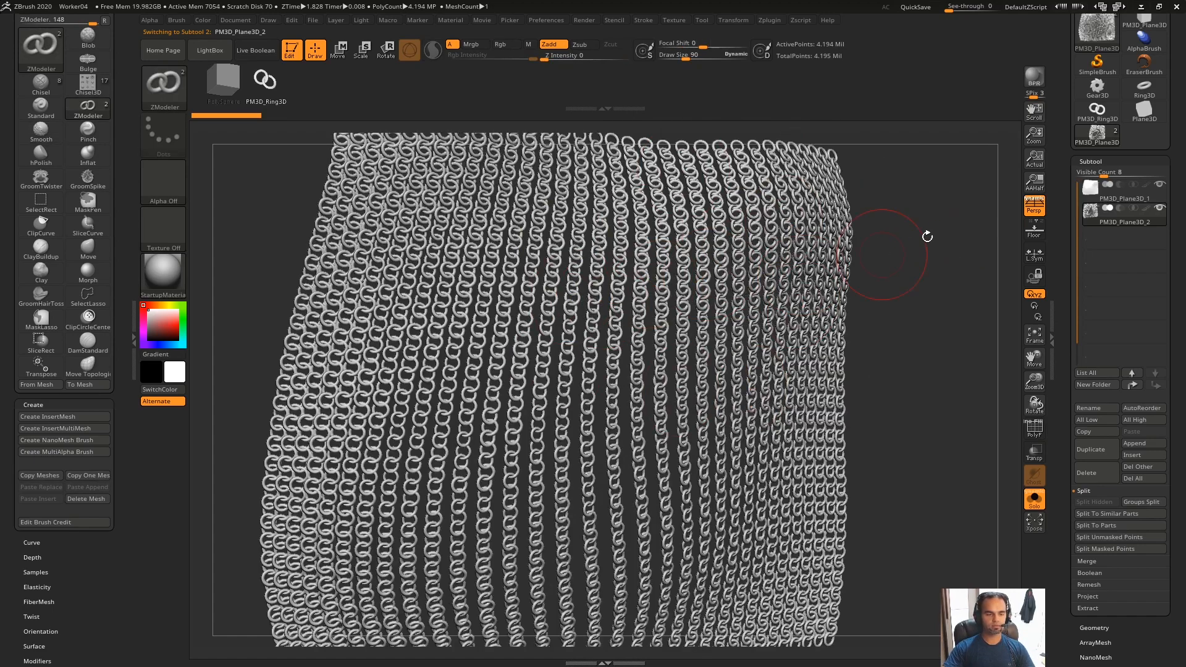
pyautogui.moveTo(928, 245); pyautogui.dragTo(914, 228)
pyautogui.press('f')
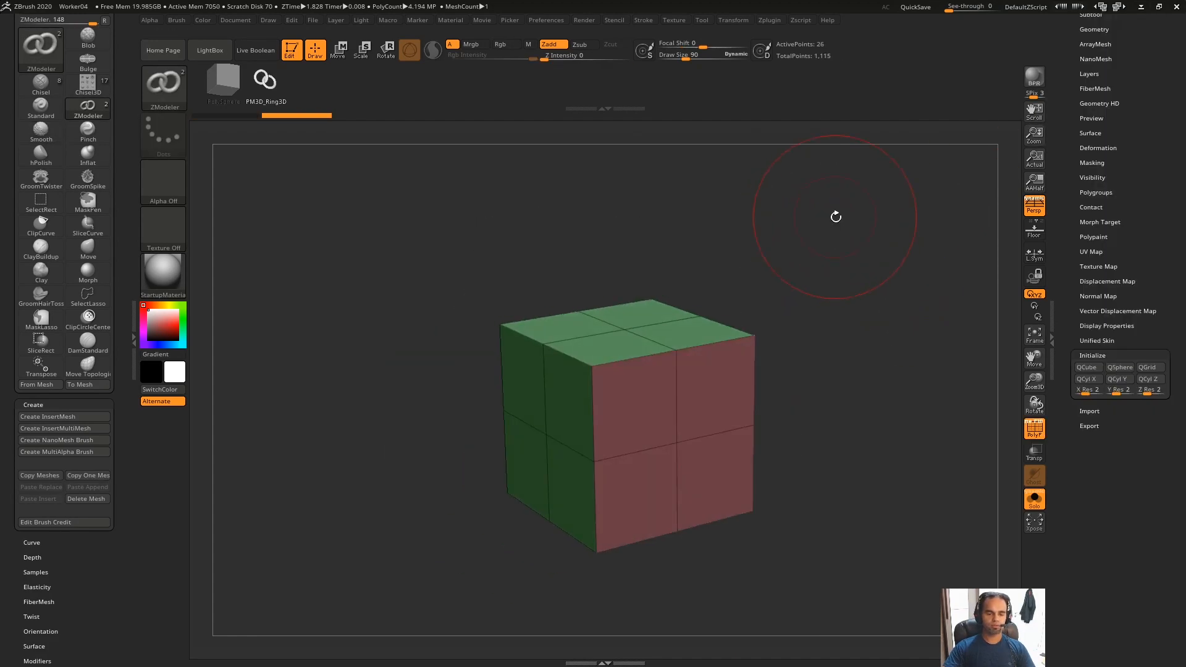
# Step: Choose the ZModeler polygon action Insert Point with the target PolyCenter for the cube
pyautogui.press('space')
pyautogui.click(630, 274)
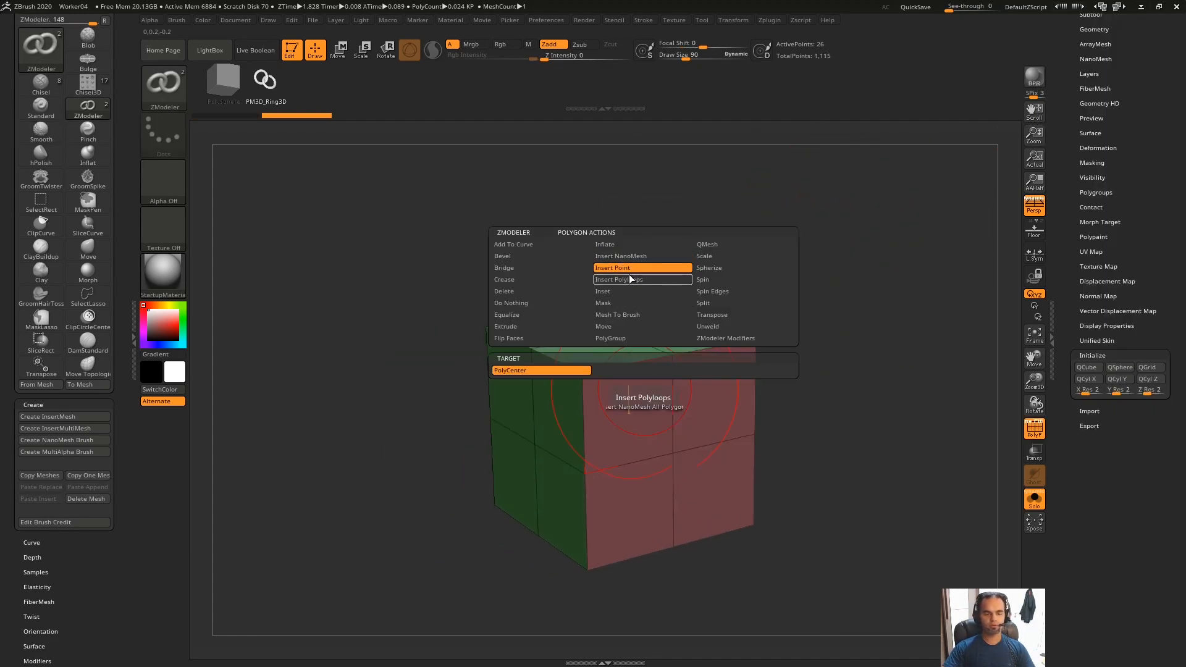
pyautogui.moveTo(818, 252)
pyautogui.mouseDown()
pyautogui.moveTo(828, 207)
pyautogui.moveTo(852, 198)
pyautogui.moveTo(842, 243)
pyautogui.moveTo(822, 251)
pyautogui.moveTo(844, 278)
pyautogui.mouseUp()
# Step: Insert a centre point in each of the four polygons on the cube's top face and on its red side face
pyautogui.click(687, 322)
pyautogui.click(584, 360)
pyautogui.click(577, 461)
pyautogui.click(716, 426)
pyautogui.click(681, 268)
pyautogui.click(579, 285)
pyautogui.click(520, 237)
pyautogui.click(609, 197)
pyautogui.moveTo(701, 189); pyautogui.dragTo(753, 213)
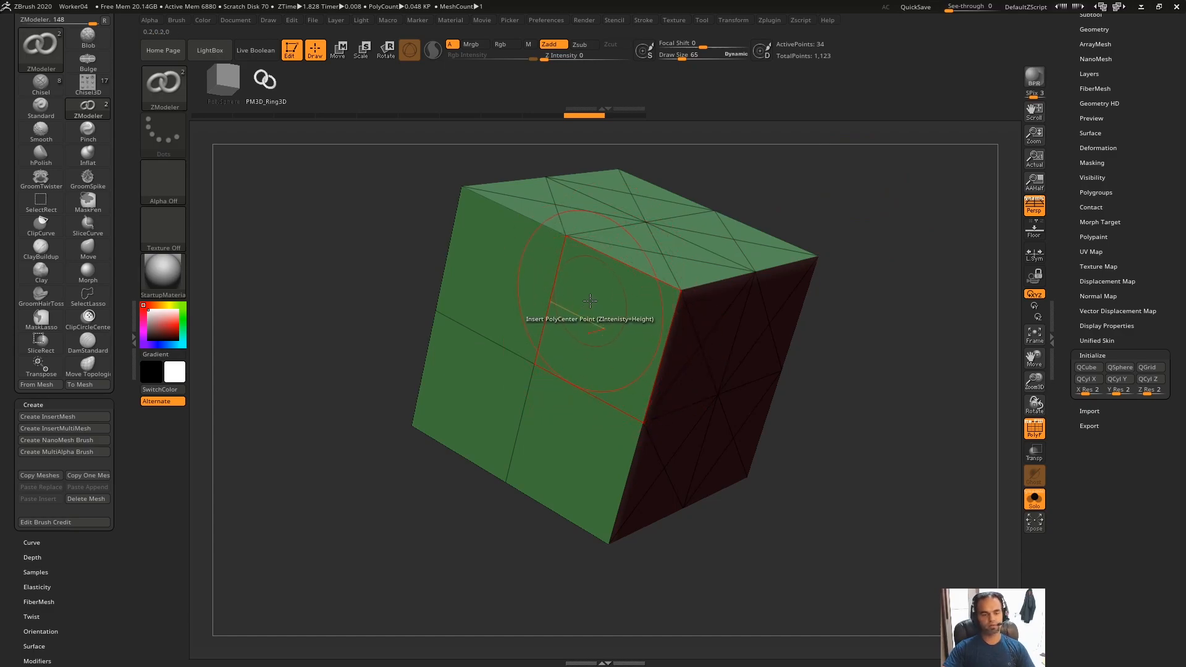
# Step: Insert centre points in the four polygons of the cube's remaining green side face
pyautogui.hotkey('ctrl', 'z')
pyautogui.hotkey('ctrl', 'z')
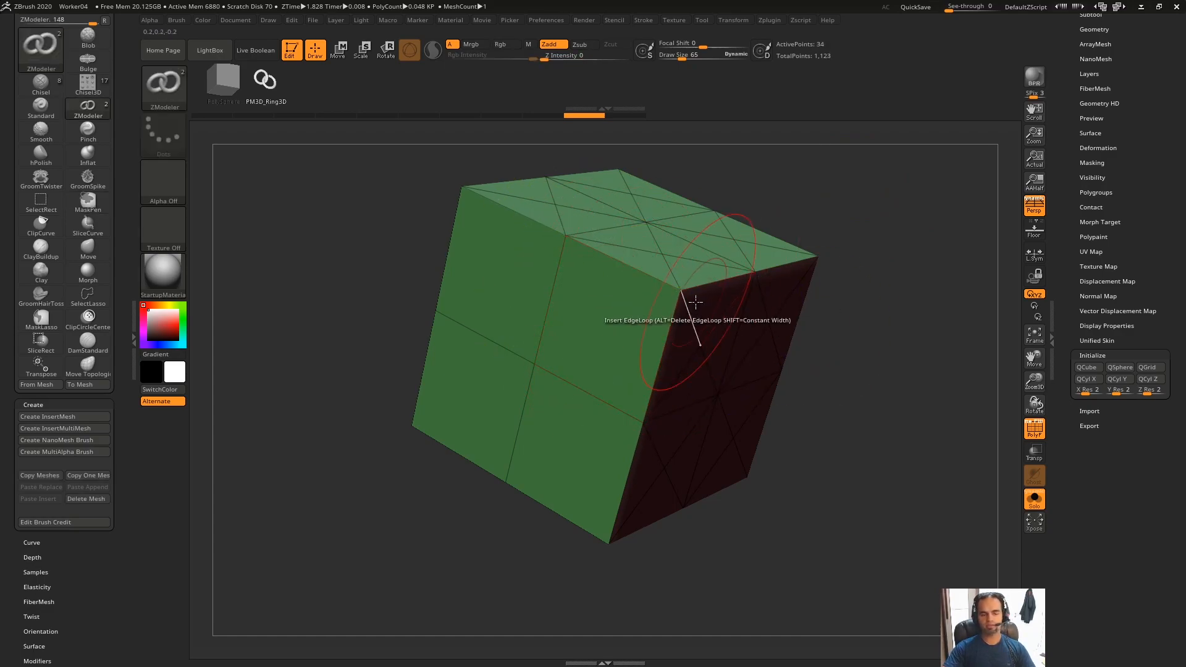
pyautogui.click(604, 327)
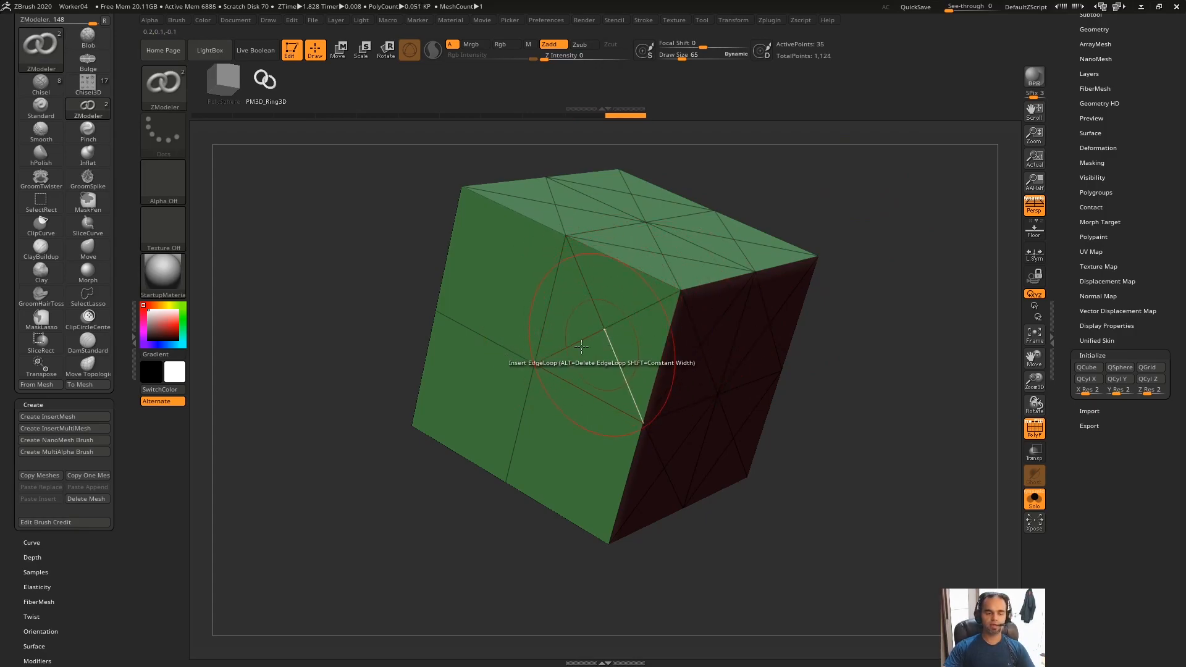
pyautogui.click(497, 280)
pyautogui.click(467, 411)
pyautogui.click(577, 440)
pyautogui.moveTo(920, 266); pyautogui.dragTo(625, 351)
pyautogui.keyDown('alt'); pyautogui.moveTo(818, 274); pyautogui.dragTo(617, 360); pyautogui.keyUp('alt')
# Step: Undo all the centre points inserted on the cube
pyautogui.hotkey('ctrl', 'z')
pyautogui.hotkey('ctrl', 'z')
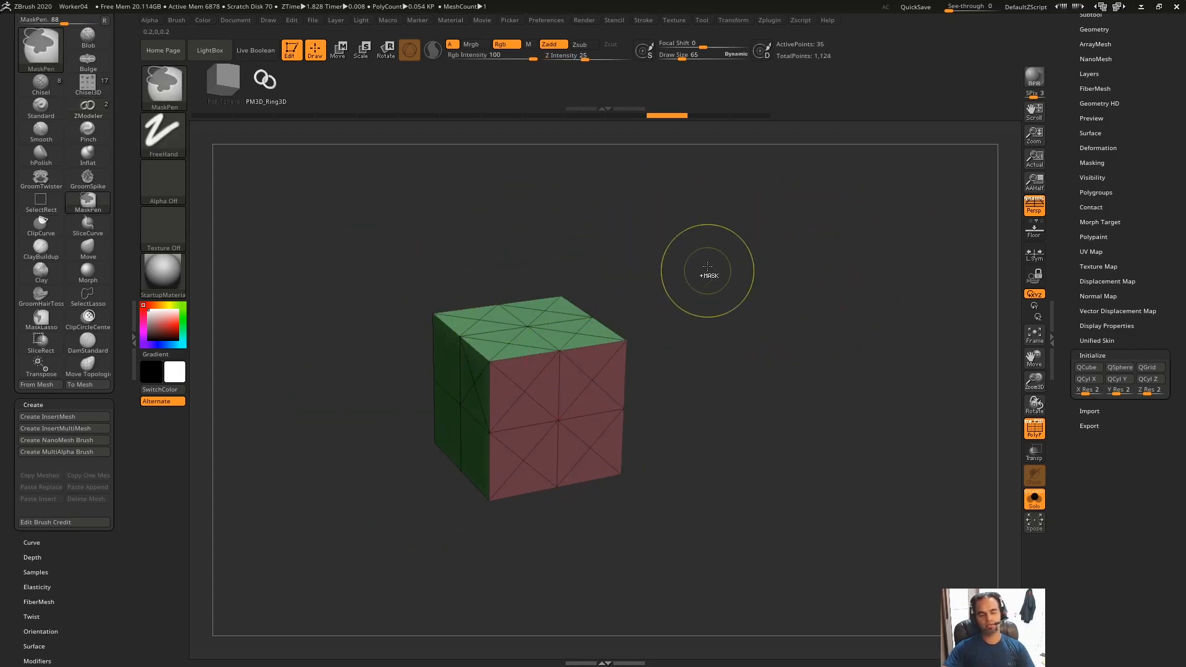
pyautogui.hotkey('ctrl', 'z')
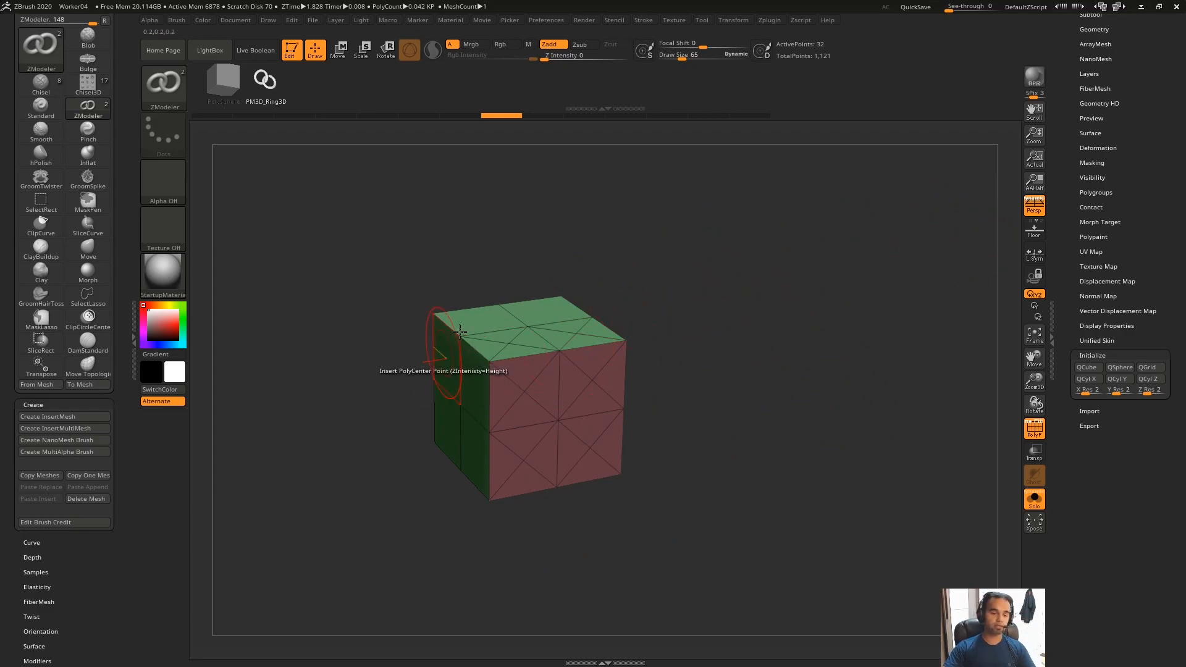
pyautogui.hotkey('ctrl', 'z')
pyautogui.hotkey('ctrl', 'z')
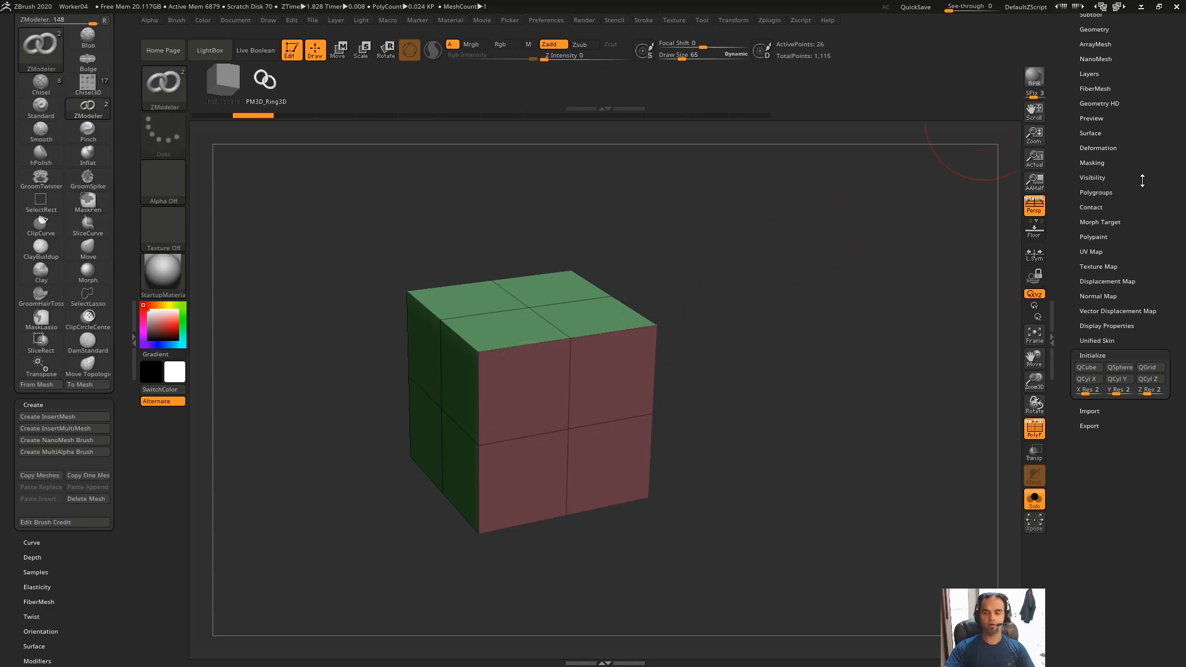
# Step: Switch the current tool to the Plane3D primitive and convert it with Make PolyMesh3D
pyautogui.moveTo(1144, 156); pyautogui.dragTo(1138, 371)
pyautogui.click(1106, 165)
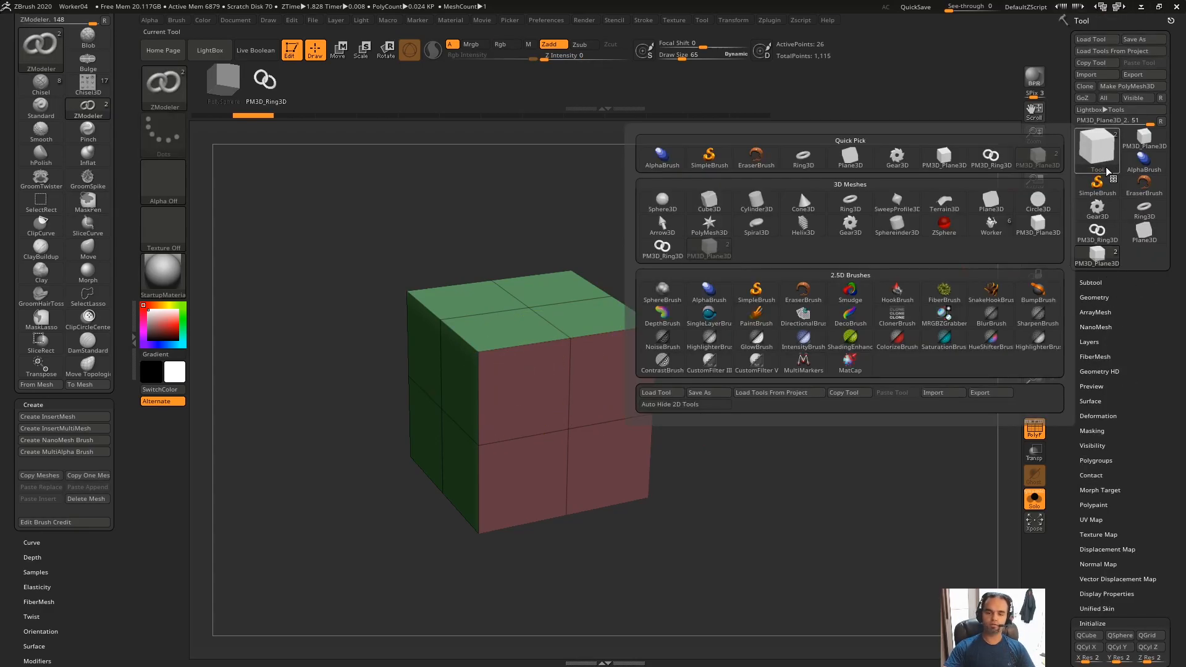
pyautogui.click(1103, 164)
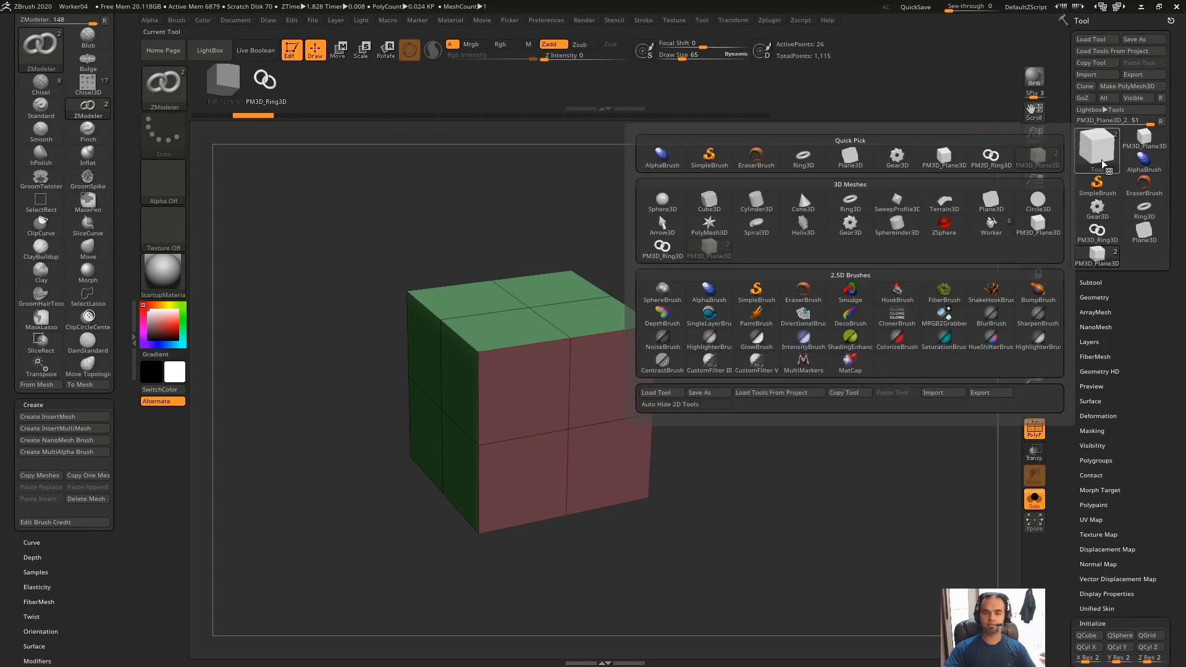
pyautogui.click(862, 163)
pyautogui.click(1130, 86)
pyautogui.press('f')
pyautogui.press('f')
pyautogui.moveTo(892, 278); pyautogui.dragTo(731, 274)
# Step: Capture the area beside the plane in the screenshot overlay and sketch a grid of crossing red lines
pyautogui.press('Print')
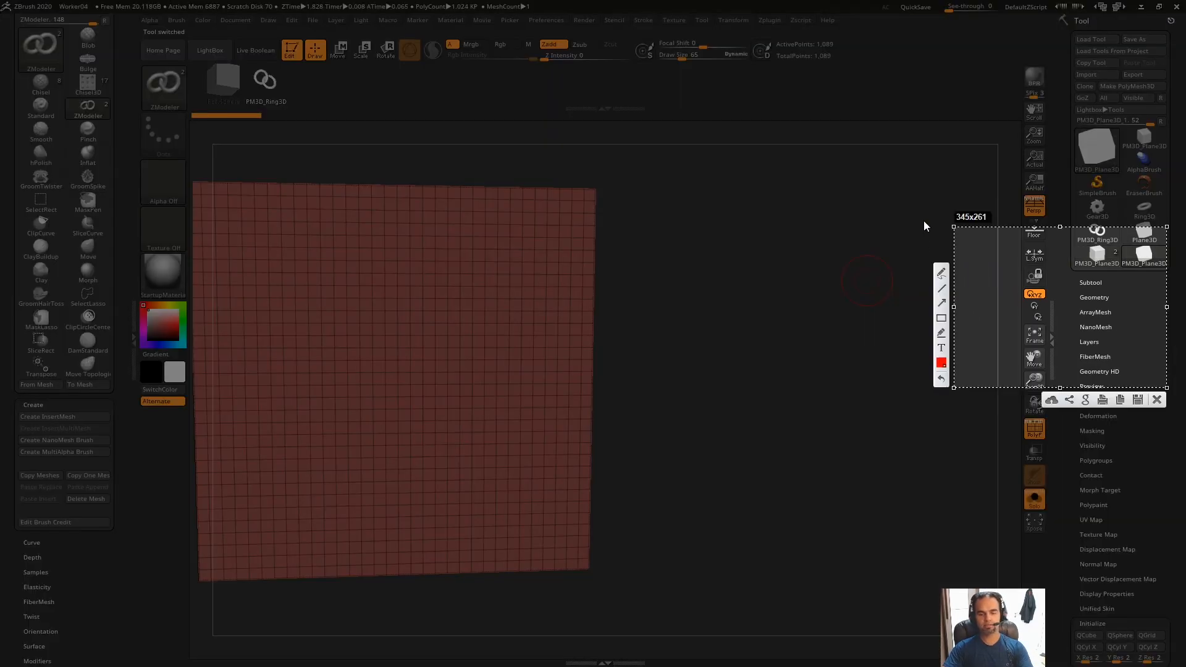
pyautogui.moveTo(948, 154); pyautogui.dragTo(464, 620)
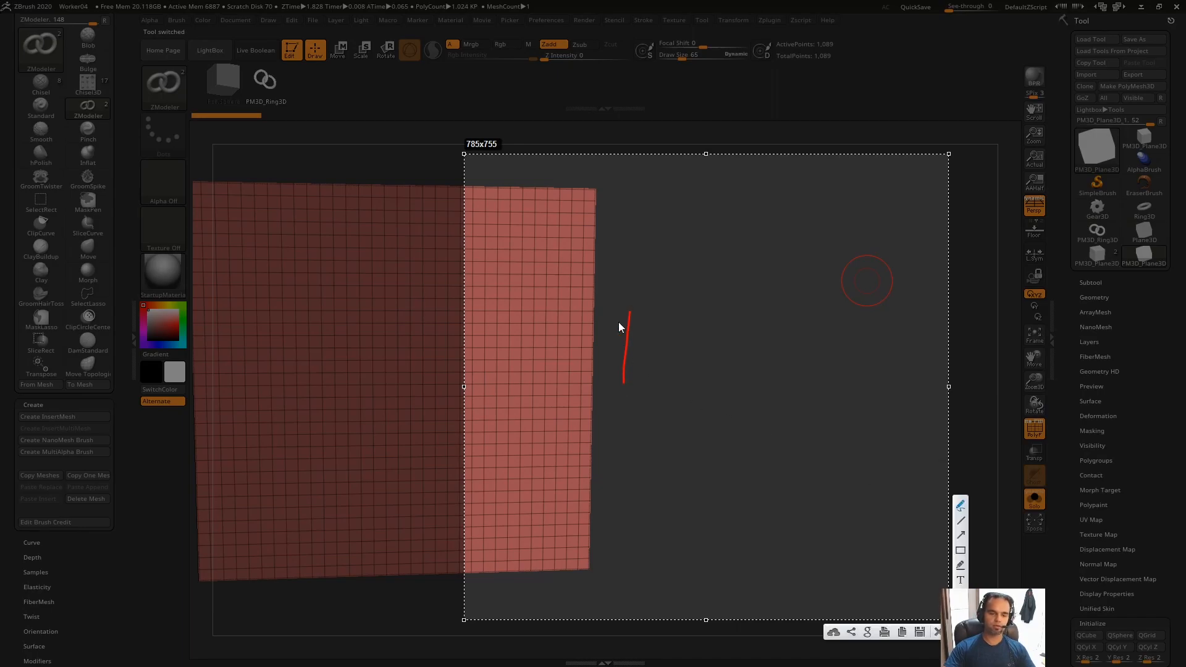
pyautogui.moveTo(612, 317); pyautogui.dragTo(702, 303)
pyautogui.moveTo(701, 298); pyautogui.dragTo(697, 394)
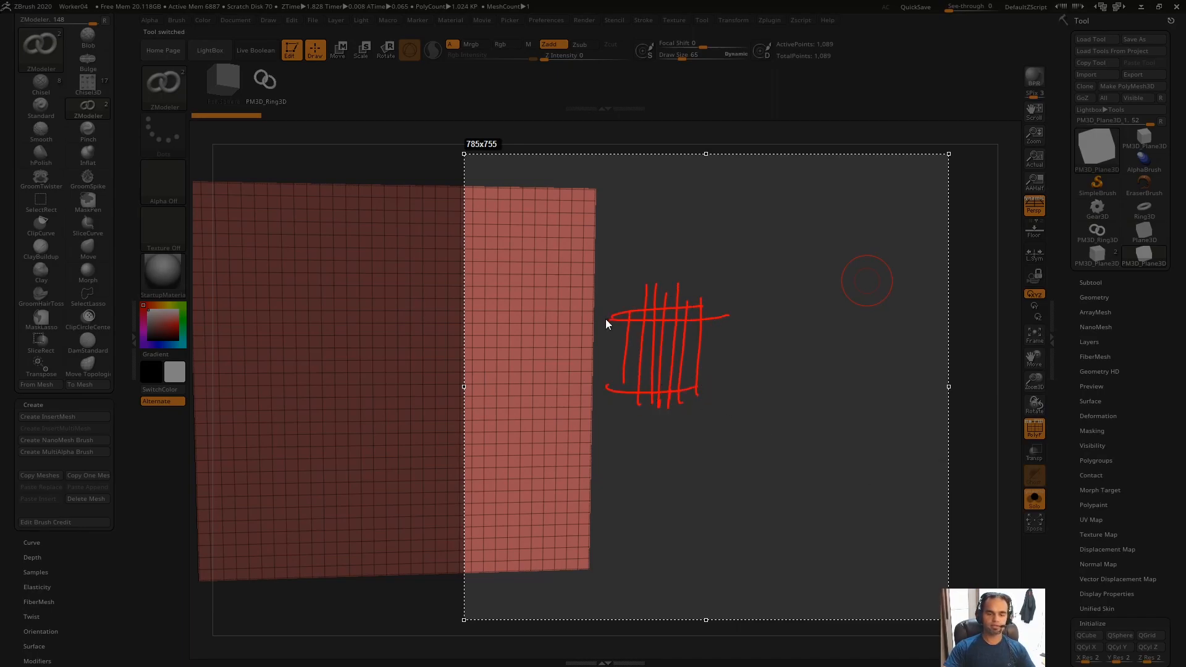
pyautogui.moveTo(702, 352); pyautogui.dragTo(593, 348)
pyautogui.moveTo(601, 365); pyautogui.dragTo(728, 362)
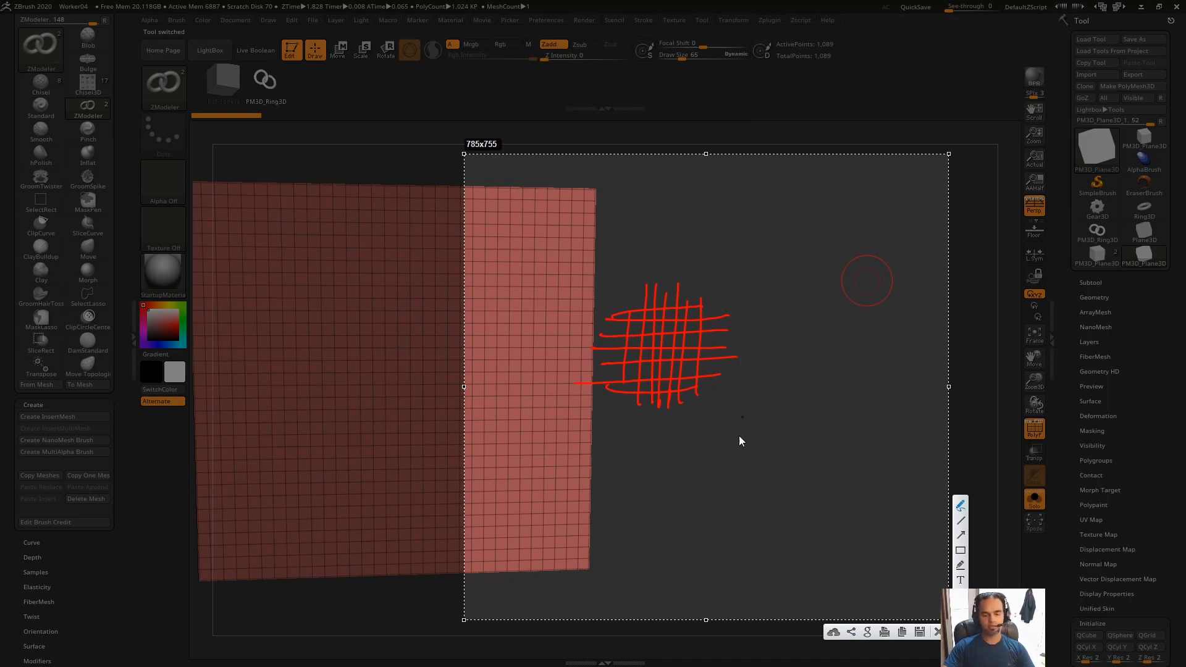
# Step: Sketch a square filled with diagonal lines below the red grid and close the screenshot overlay
pyautogui.moveTo(721, 501)
pyautogui.mouseDown()
pyautogui.moveTo(723, 429)
pyautogui.moveTo(823, 442)
pyautogui.mouseUp()
pyautogui.moveTo(713, 520); pyautogui.dragTo(713, 459)
pyautogui.moveTo(772, 426)
pyautogui.mouseDown()
pyautogui.moveTo(721, 475)
pyautogui.moveTo(723, 500)
pyautogui.mouseUp()
pyautogui.moveTo(835, 420); pyautogui.dragTo(725, 518)
pyautogui.moveTo(822, 461); pyautogui.dragTo(748, 515)
pyautogui.moveTo(814, 490); pyautogui.dragTo(769, 514)
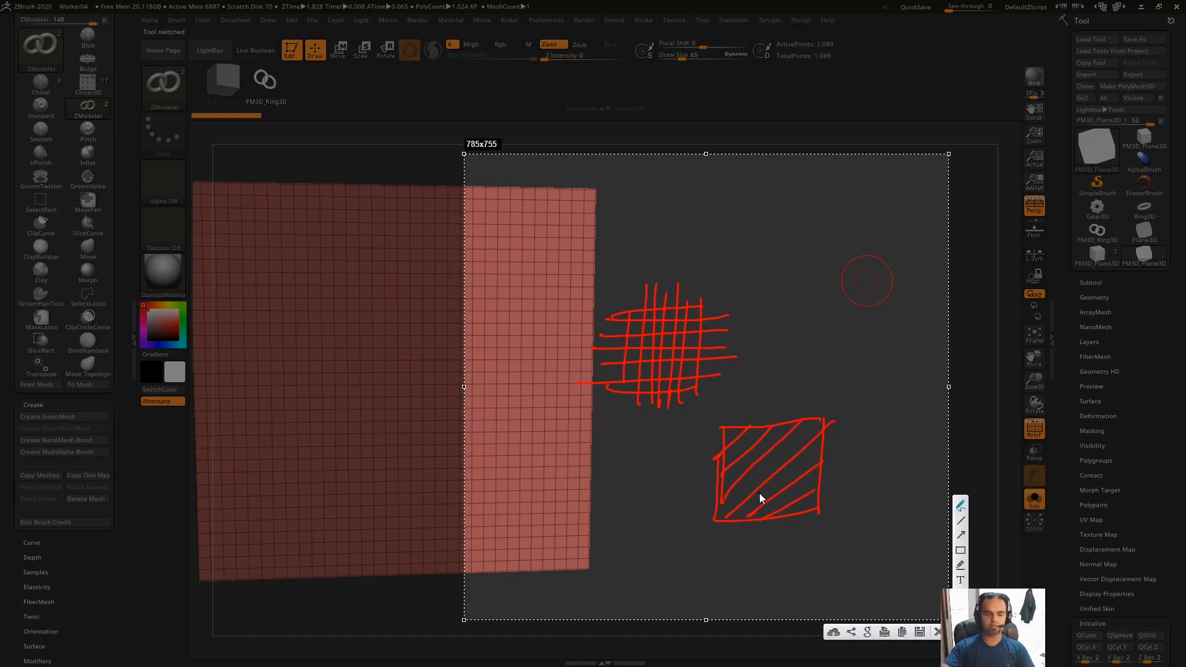
pyautogui.press('Escape')
# Step: Try inserting centre points in a few polygons along the plane's upper edge and undo them
pyautogui.keyDown('alt'); pyautogui.moveTo(453, 275); pyautogui.dragTo(670, 294, button='right'); pyautogui.keyUp('alt')
pyautogui.moveTo(864, 252)
pyautogui.keyDown('shift'); pyautogui.mouseDown(button='right')
pyautogui.moveTo(887, 249)
pyautogui.moveTo(821, 465)
pyautogui.mouseUp(button='right'); pyautogui.keyUp('shift')
pyautogui.keyDown('alt'); pyautogui.moveTo(593, 275); pyautogui.dragTo(619, 344, button='right'); pyautogui.keyUp('alt')
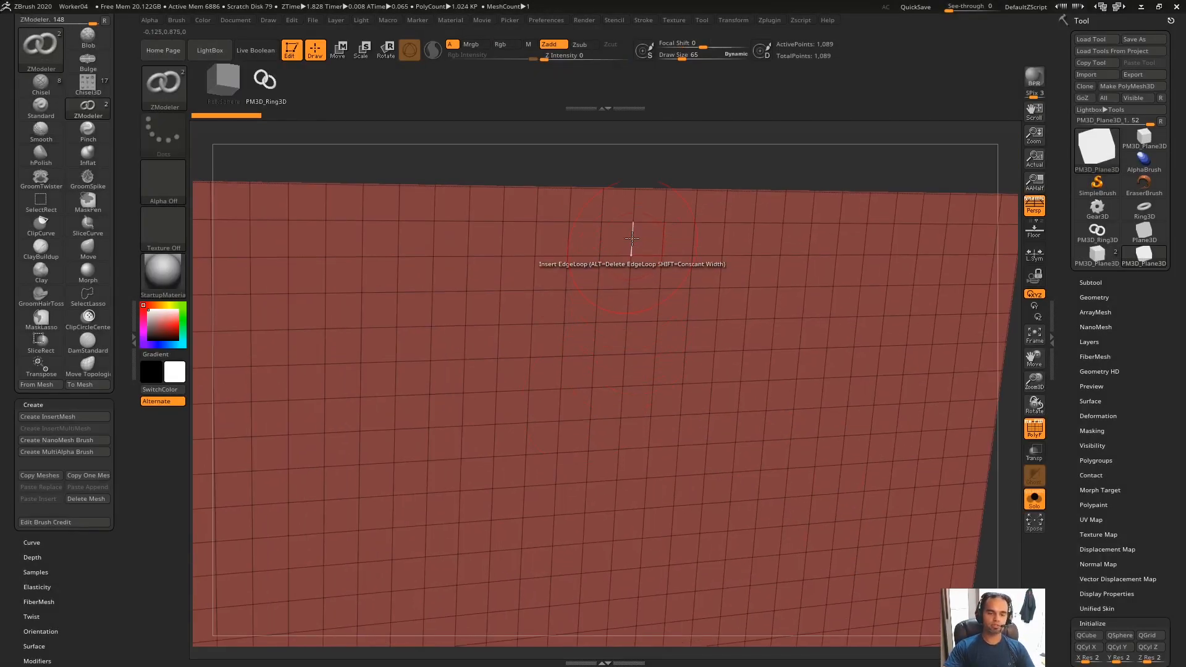
pyautogui.keyDown('alt'); pyautogui.moveTo(649, 207); pyautogui.dragTo(621, 367, button='right'); pyautogui.keyUp('alt')
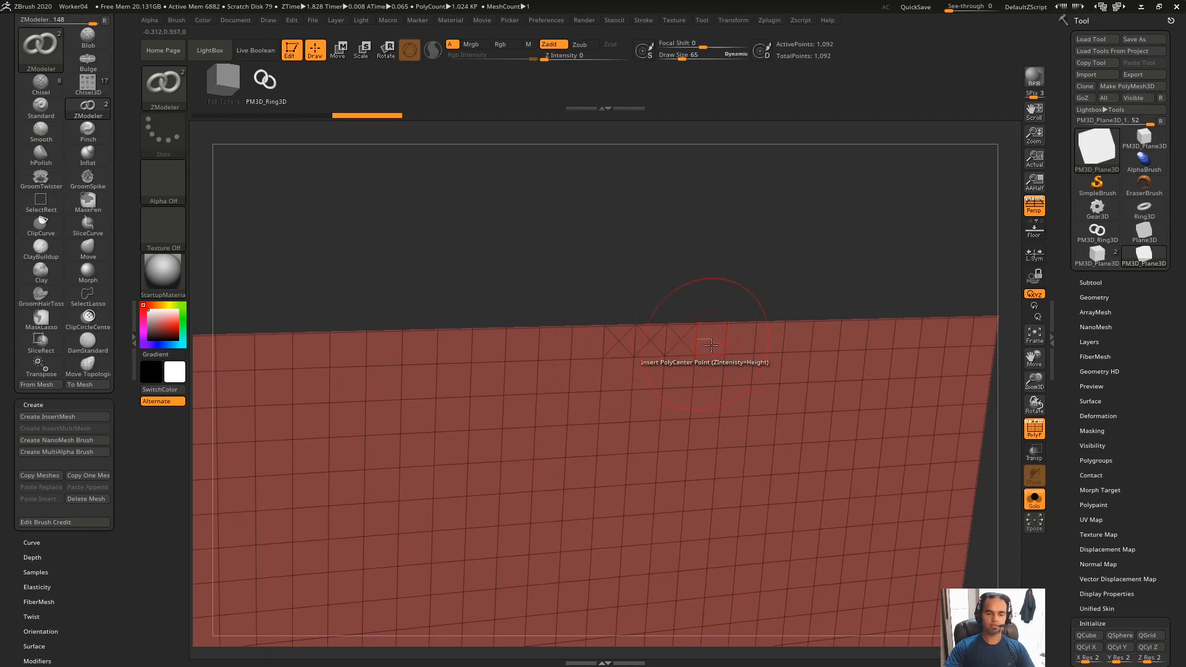
pyautogui.keyDown('ctrl'); pyautogui.moveTo(785, 389); pyautogui.dragTo(643, 401, button='right'); pyautogui.keyUp('ctrl')
pyautogui.hotkey('ctrl', 'z')
pyautogui.hotkey('ctrl', 'z')
pyautogui.hotkey('ctrl', 'z')
pyautogui.hotkey('ctrl', 'z')
# Step: Reselect the ZModeler brush and set the Insert Point polygon action to the target PolyCenter
pyautogui.press('b')
pyautogui.press('z')
pyautogui.press('m')
pyautogui.press('space')
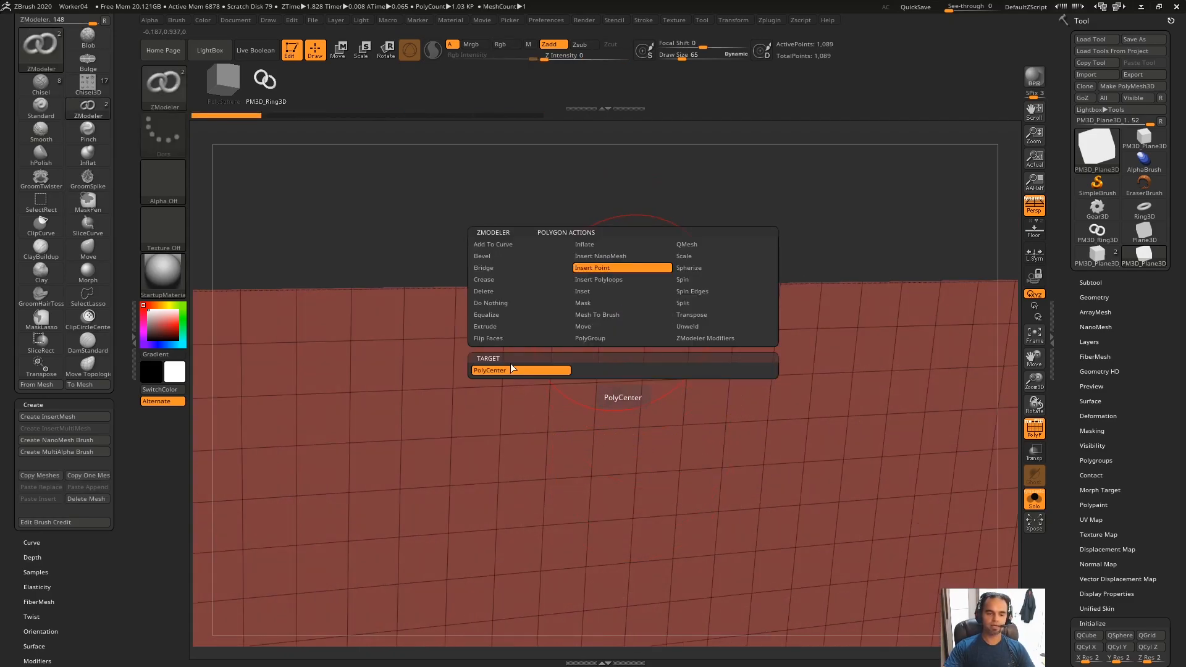
pyautogui.click(507, 369)
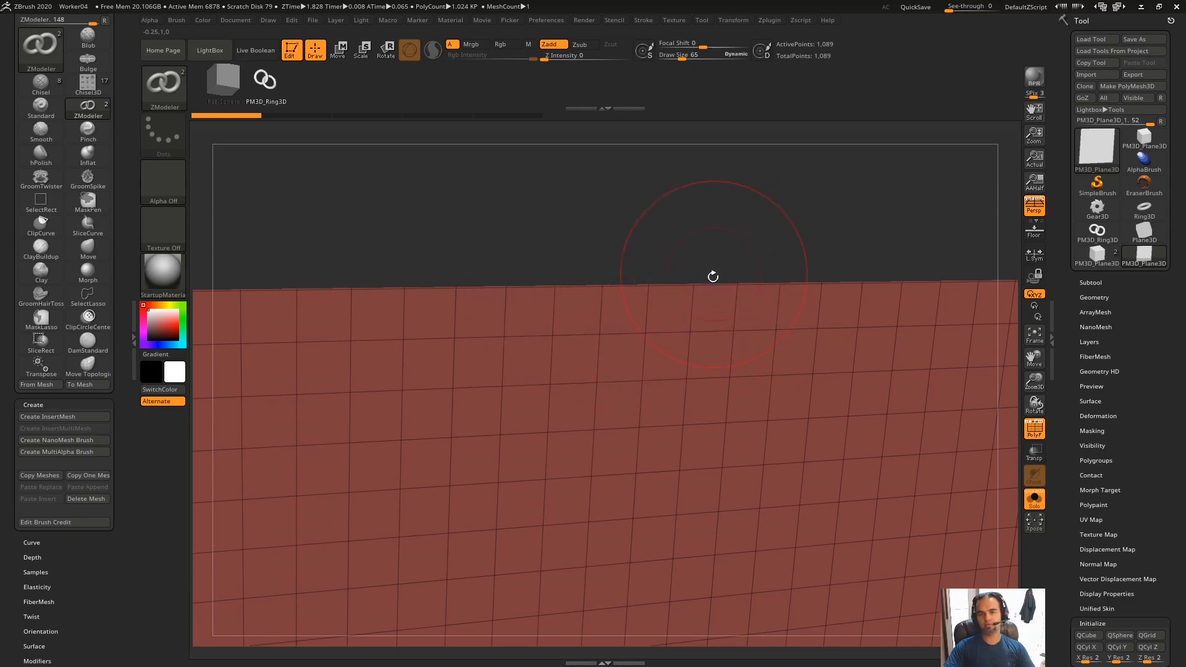
# Step: Try inserting more single centre points near the plane's upper edge and undo each of them
pyautogui.moveTo(690, 282)
pyautogui.keyDown('ctrl'); pyautogui.mouseDown(button='right')
pyautogui.moveTo(715, 356)
pyautogui.moveTo(754, 183)
pyautogui.mouseUp(button='right'); pyautogui.keyUp('ctrl')
pyautogui.hotkey('ctrl', 'z')
pyautogui.moveTo(661, 346)
pyautogui.keyDown('alt'); pyautogui.mouseDown(button='right')
pyautogui.moveTo(678, 233)
pyautogui.moveTo(622, 315)
pyautogui.moveTo(677, 358)
pyautogui.mouseUp(button='right'); pyautogui.keyUp('alt')
pyautogui.hotkey('ctrl', 'z')
pyautogui.hotkey('ctrl', 'z')
pyautogui.click(764, 291)
pyautogui.hotkey('ctrl', 'z')
pyautogui.hotkey('ctrl', 'z')
pyautogui.hotkey('ctrl', 'z')
pyautogui.hotkey('ctrl', 'z')
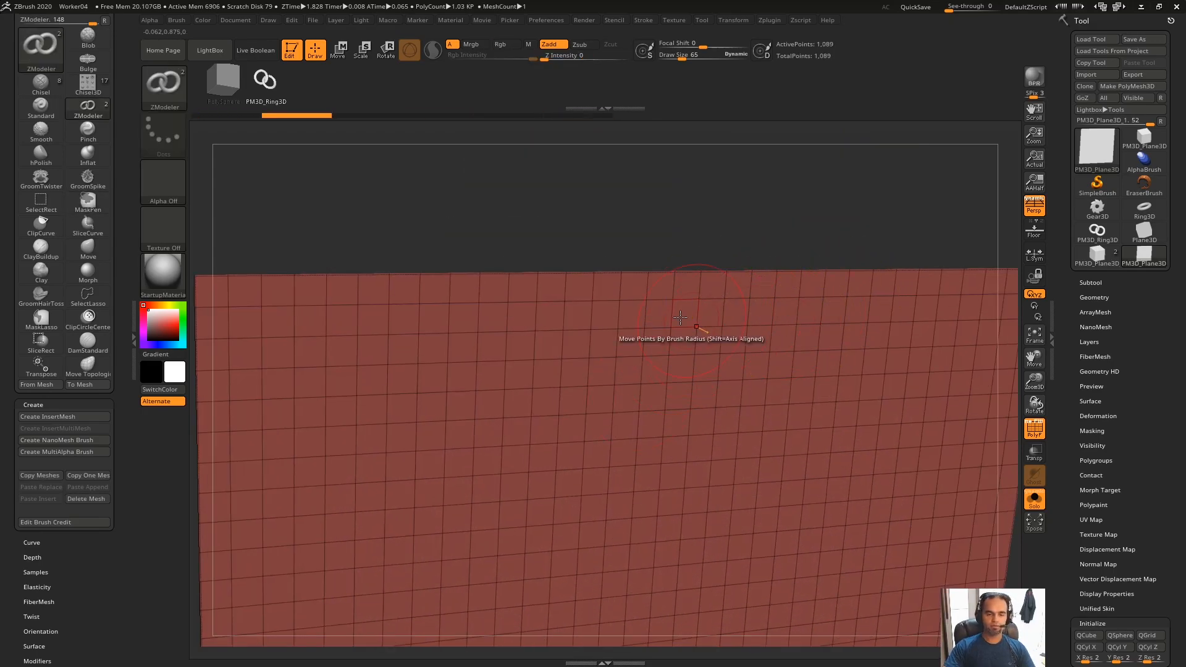
# Step: Mark two rows of polygons at the plane's upper edge as a temporary group, then undo and redo the marking
pyautogui.keyDown('alt'); pyautogui.moveTo(740, 300); pyautogui.dragTo(812, 290, button='right'); pyautogui.keyUp('alt')
pyautogui.moveTo(678, 283)
pyautogui.mouseDown()
pyautogui.moveTo(460, 318)
pyautogui.moveTo(803, 331)
pyautogui.moveTo(679, 303)
pyautogui.moveTo(794, 326)
pyautogui.mouseUp()
pyautogui.moveTo(867, 306); pyautogui.dragTo(871, 303)
pyautogui.keyDown('alt'); pyautogui.moveTo(871, 304); pyautogui.dragTo(865, 271, button='right'); pyautogui.keyUp('alt')
pyautogui.hotkey('ctrl', 'z')
pyautogui.hotkey('ctrl', 'shift', 'z')
pyautogui.hotkey('ctrl', 'z')
pyautogui.hotkey('ctrl', 'shift', 'z')
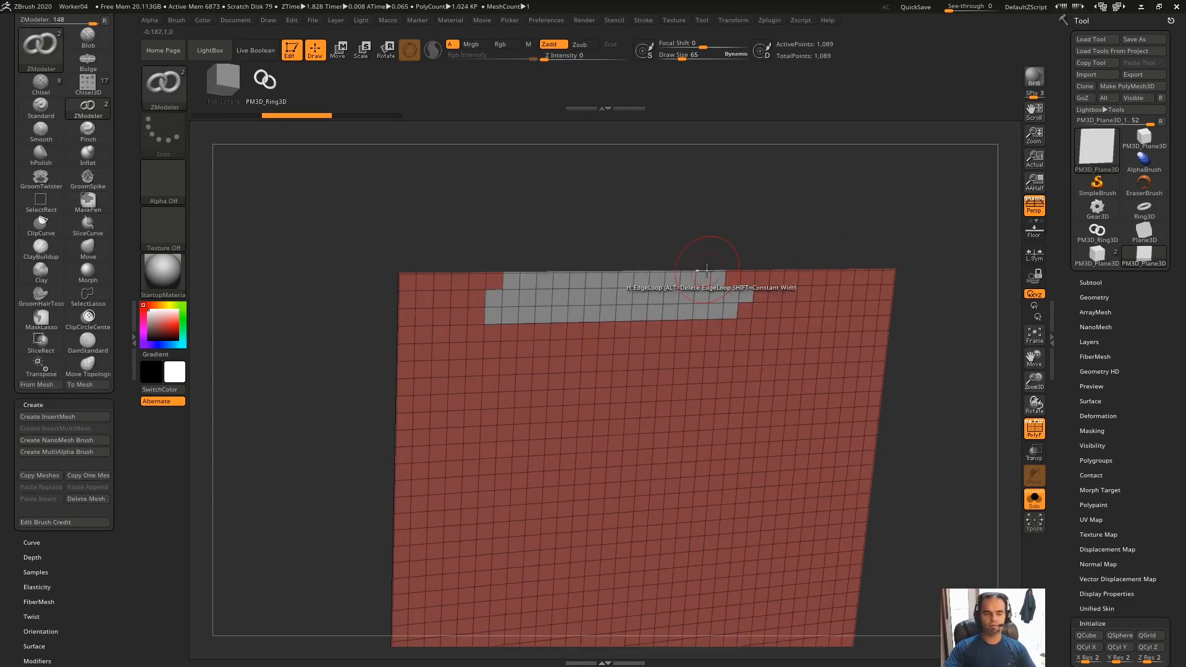
# Step: Mark a strip of polygons just below the plane's upper edge as a temporary group and undo it
pyautogui.moveTo(715, 272)
pyautogui.keyDown('ctrl'); pyautogui.mouseDown(button='right')
pyautogui.moveTo(666, 317)
pyautogui.moveTo(636, 285)
pyautogui.mouseUp(button='right'); pyautogui.keyUp('ctrl')
pyautogui.hotkey('ctrl', 'z')
pyautogui.moveTo(648, 281)
pyautogui.keyDown('alt'); pyautogui.mouseDown()
pyautogui.moveTo(414, 278)
pyautogui.moveTo(361, 312)
pyautogui.moveTo(549, 297)
pyautogui.mouseUp(); pyautogui.keyUp('alt')
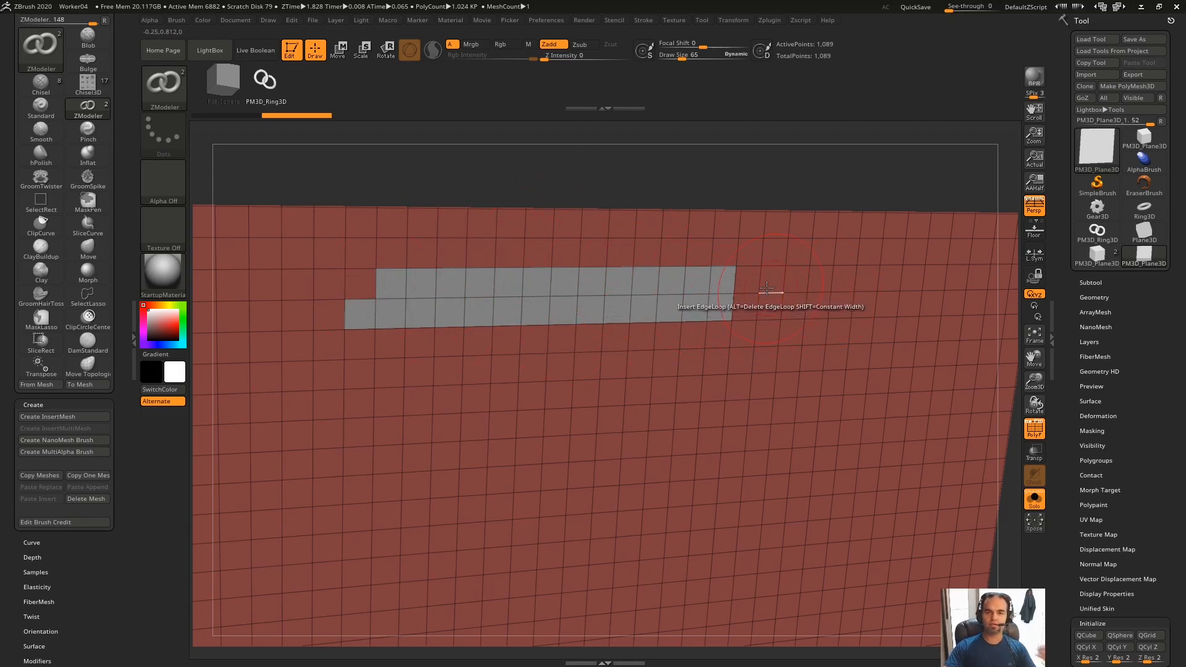
pyautogui.hotkey('ctrl', 'z')
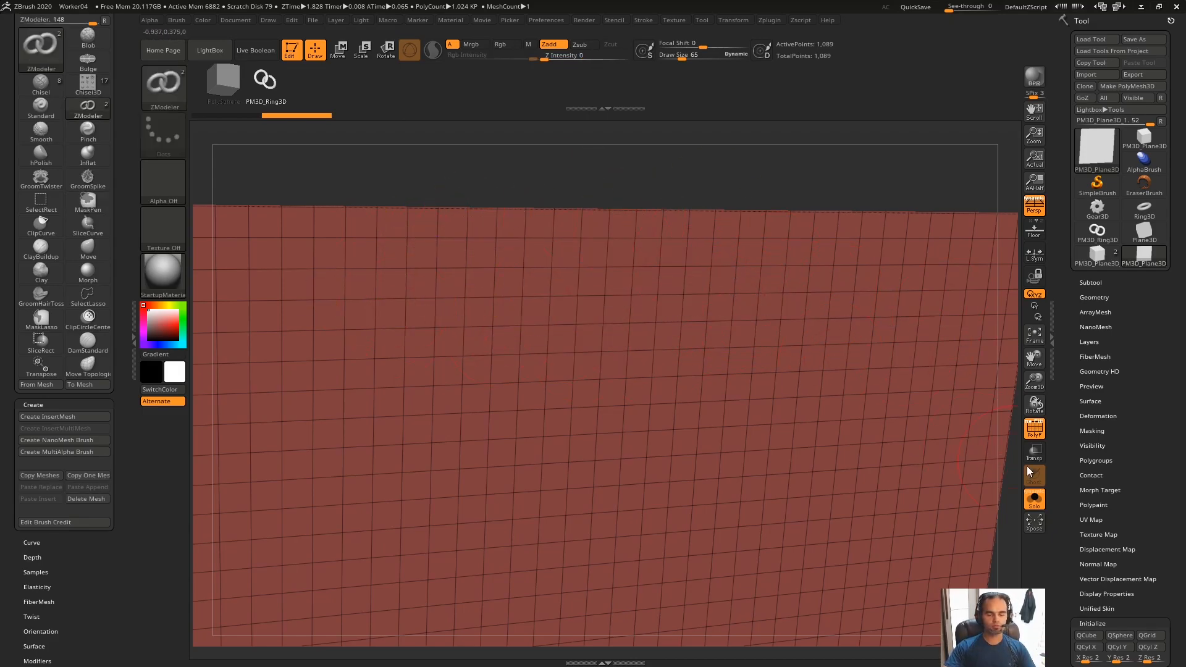
# Step: Turn the entire plane into a white polygroup with Group As Dynamesh Sub
pyautogui.scroll(-3, 1149, 401)
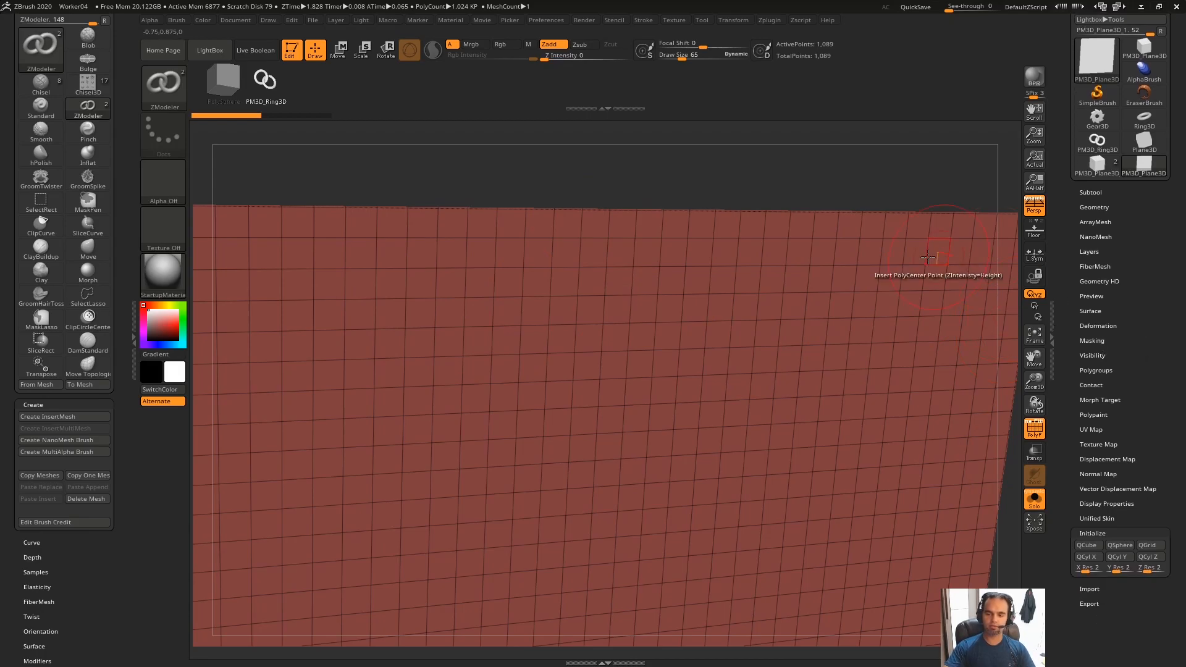
pyautogui.click(1112, 371)
pyautogui.scroll(-8, 1132, 326)
pyautogui.moveTo(895, 175); pyautogui.dragTo(1018, 326)
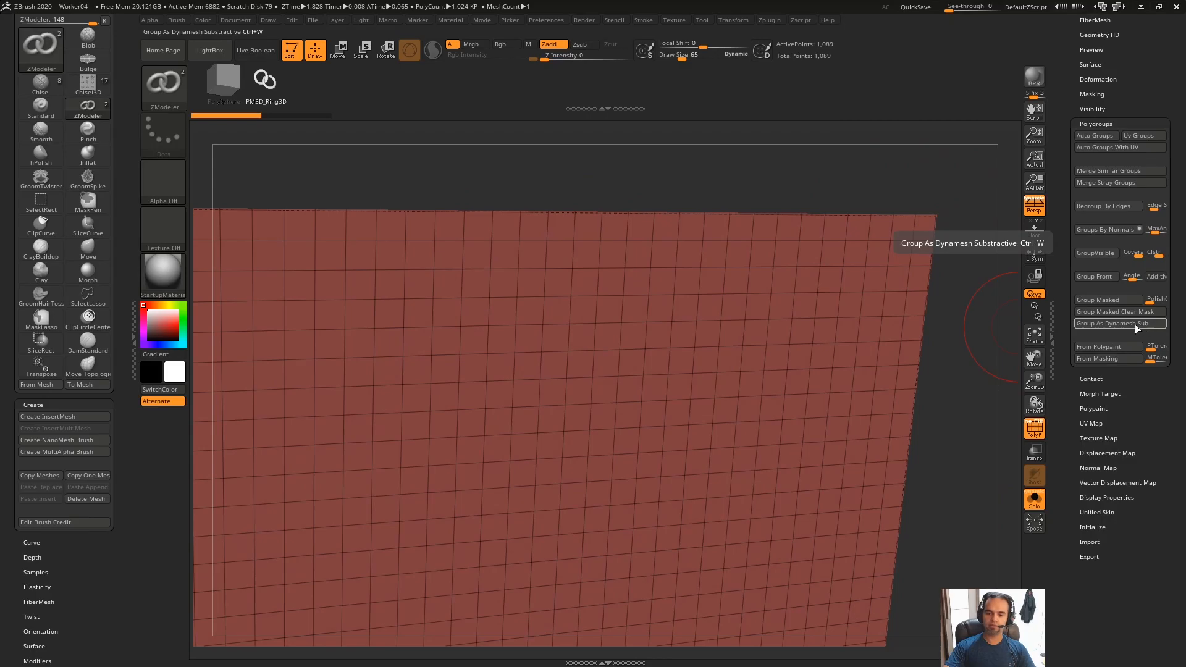
pyautogui.keyDown('alt'); pyautogui.moveTo(935, 418); pyautogui.dragTo(918, 355); pyautogui.keyUp('alt')
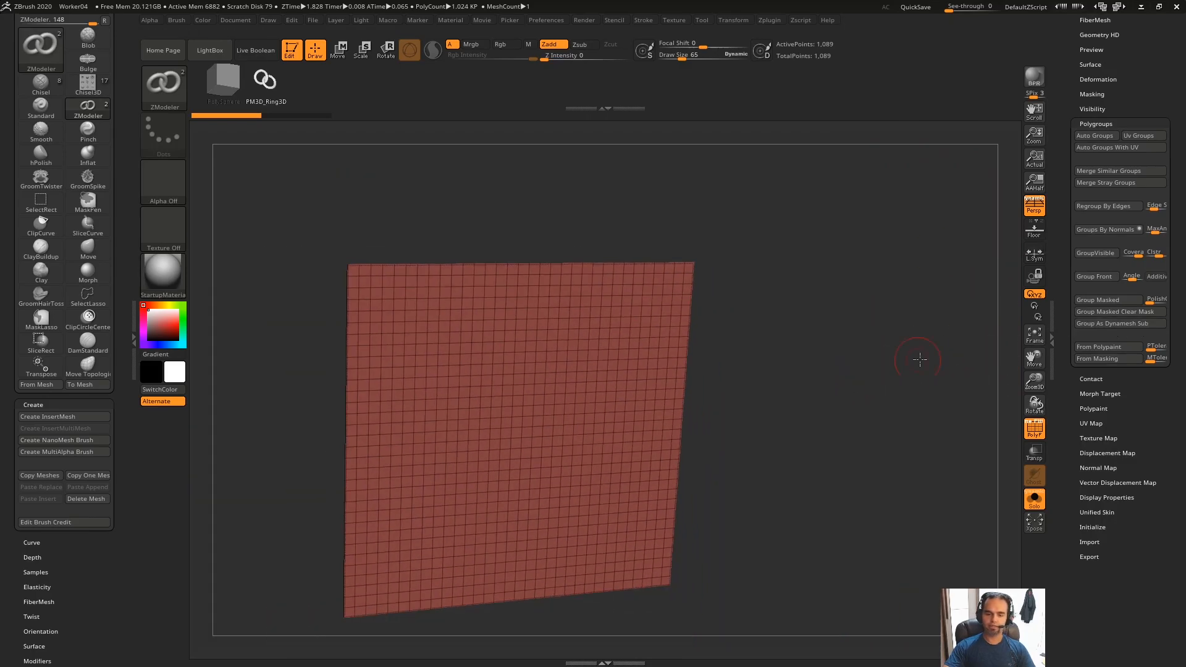
pyautogui.press('f')
pyautogui.click(1102, 323)
pyautogui.moveTo(611, 464); pyautogui.dragTo(863, 284)
pyautogui.press('f')
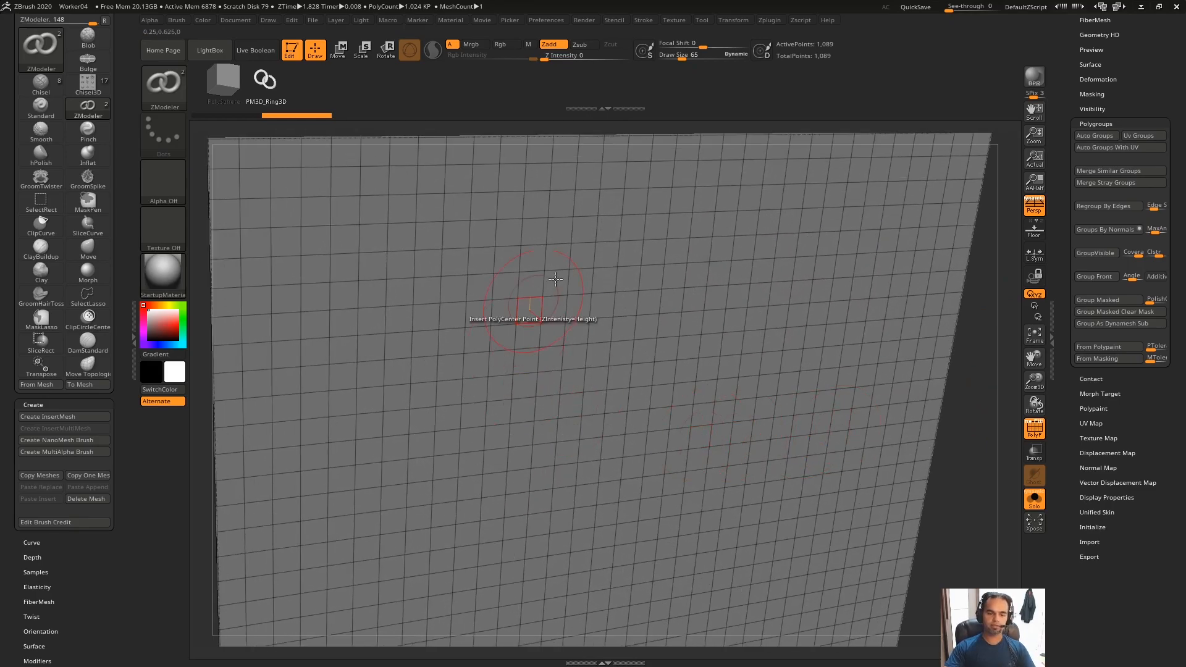
# Step: Insert a centre point in every polygon of the grouped plane at once and frame the plane
pyautogui.click(620, 264)
pyautogui.keyDown('ctrl'); pyautogui.moveTo(638, 478); pyautogui.dragTo(648, 203, button='right'); pyautogui.keyUp('ctrl')
pyautogui.moveTo(675, 411); pyautogui.dragTo(728, 234, button='right')
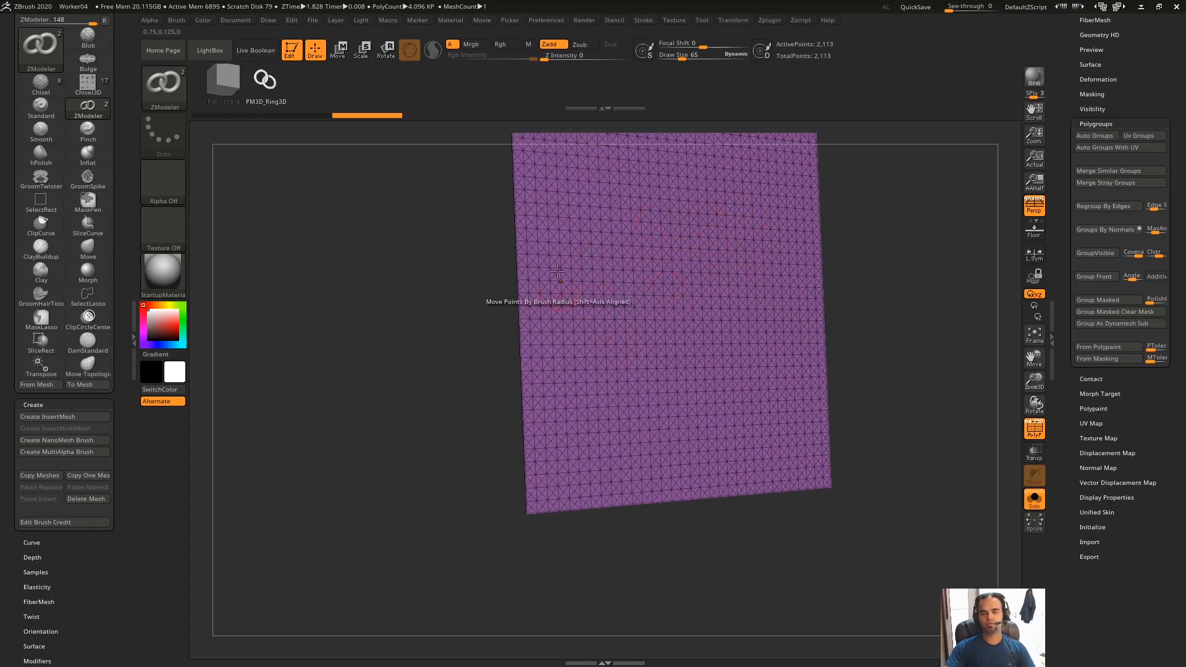
pyautogui.press('f')
pyautogui.keyDown('alt'); pyautogui.moveTo(745, 298); pyautogui.dragTo(812, 358, button='right'); pyautogui.keyUp('alt')
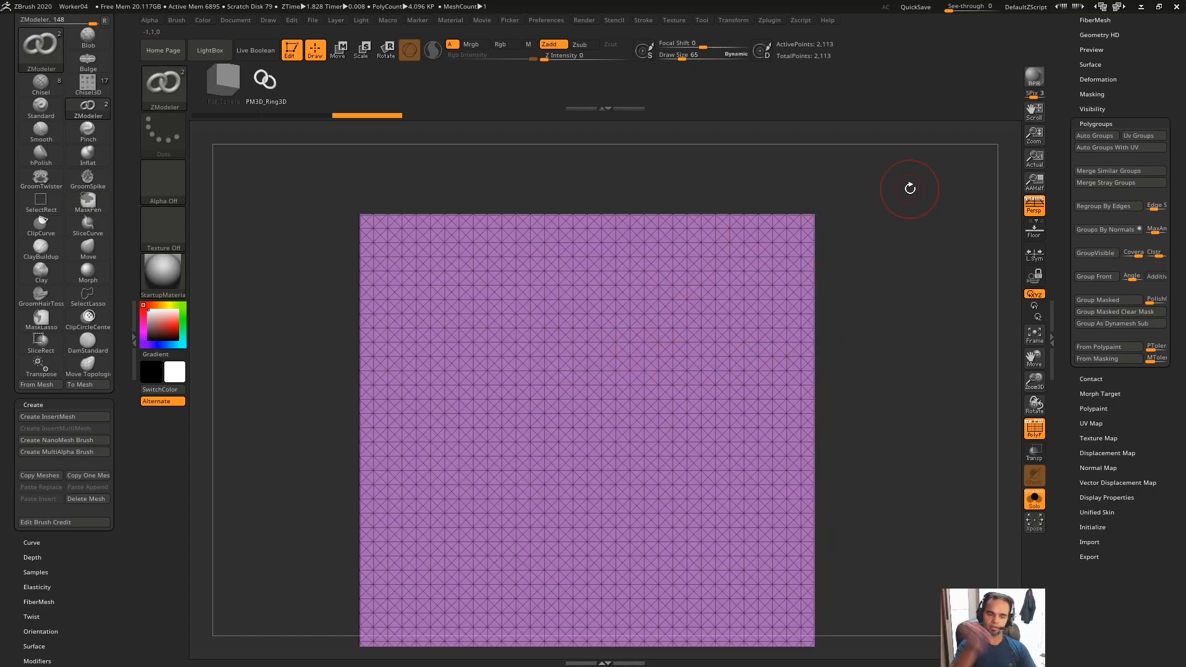
# Step: Open the Modify Topology commands under Geometry, mark MergeTris with a temporary screen annotation and get a closer look at the plane's grid
pyautogui.scroll(4, 1167, 218)
pyautogui.click(1129, 193)
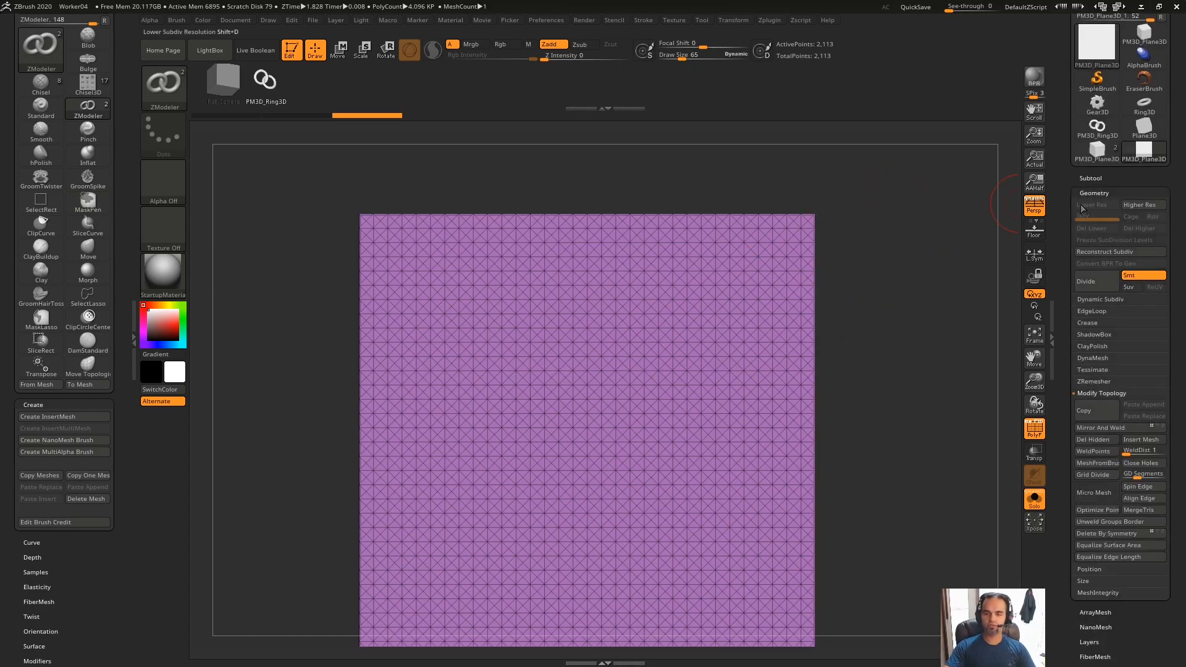
pyautogui.scroll(-3, 1150, 139)
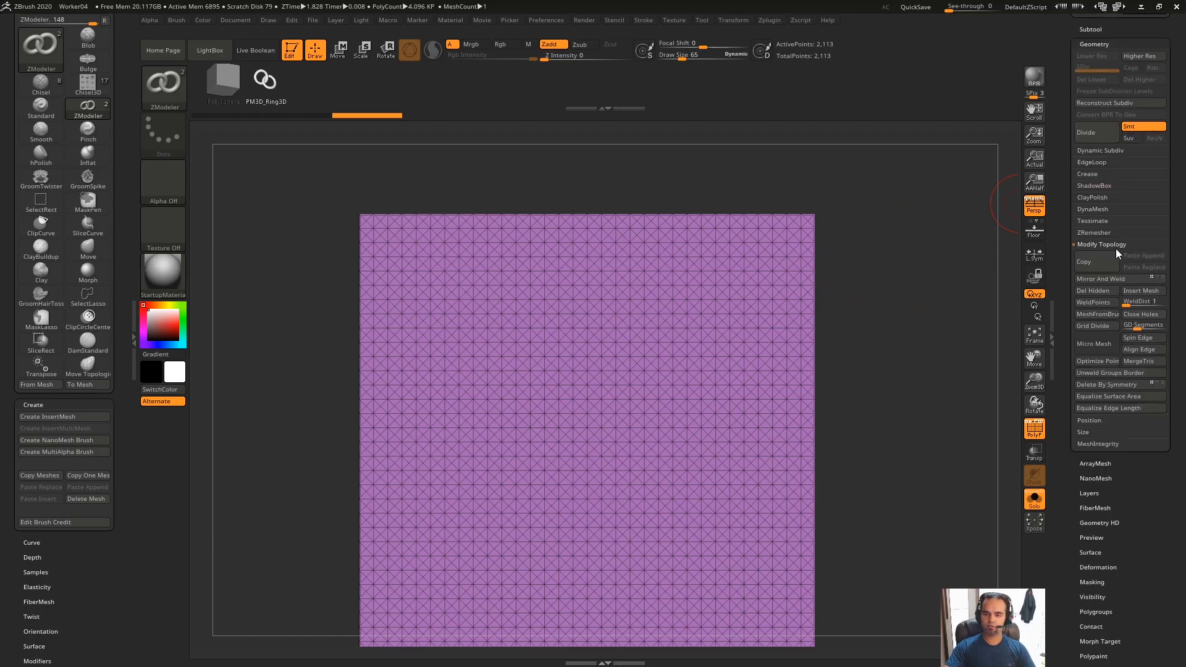
pyautogui.scroll(-1, 1113, 259)
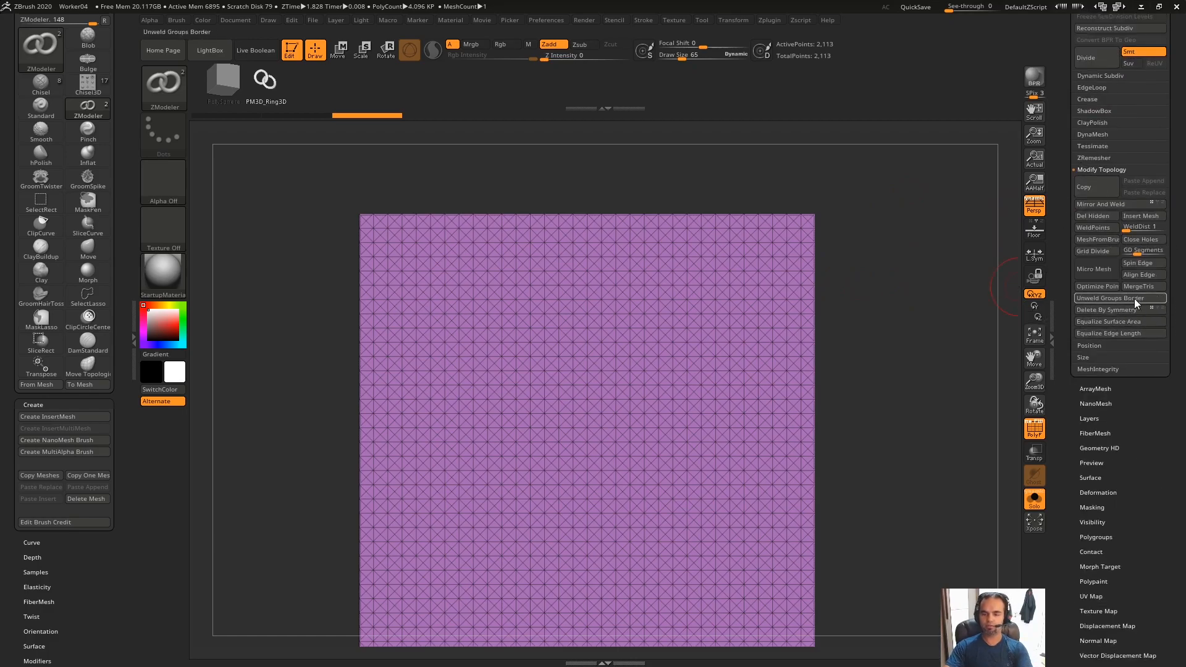
pyautogui.press('F1')
pyautogui.moveTo(958, 367); pyautogui.dragTo(1184, 260)
pyautogui.moveTo(1032, 310); pyautogui.dragTo(1121, 288)
pyautogui.press('Escape')
pyautogui.keyDown('alt'); pyautogui.moveTo(879, 339); pyautogui.dragTo(883, 457); pyautogui.keyUp('alt')
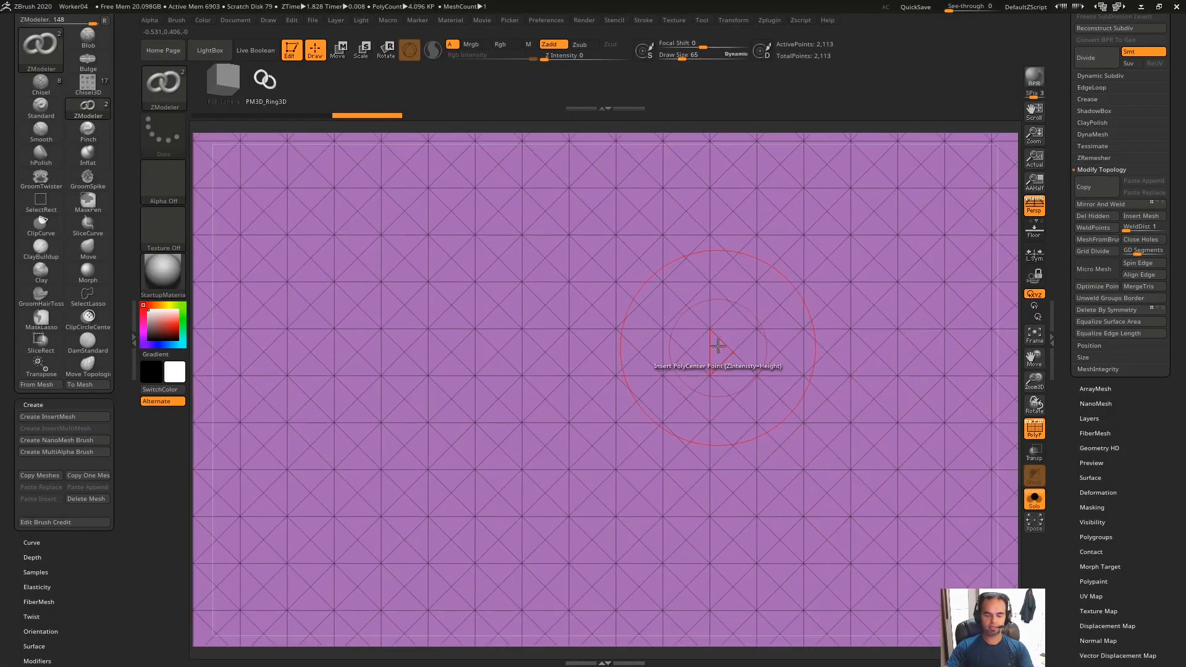
pyautogui.press('F1')
pyautogui.moveTo(425, 241); pyautogui.dragTo(890, 535)
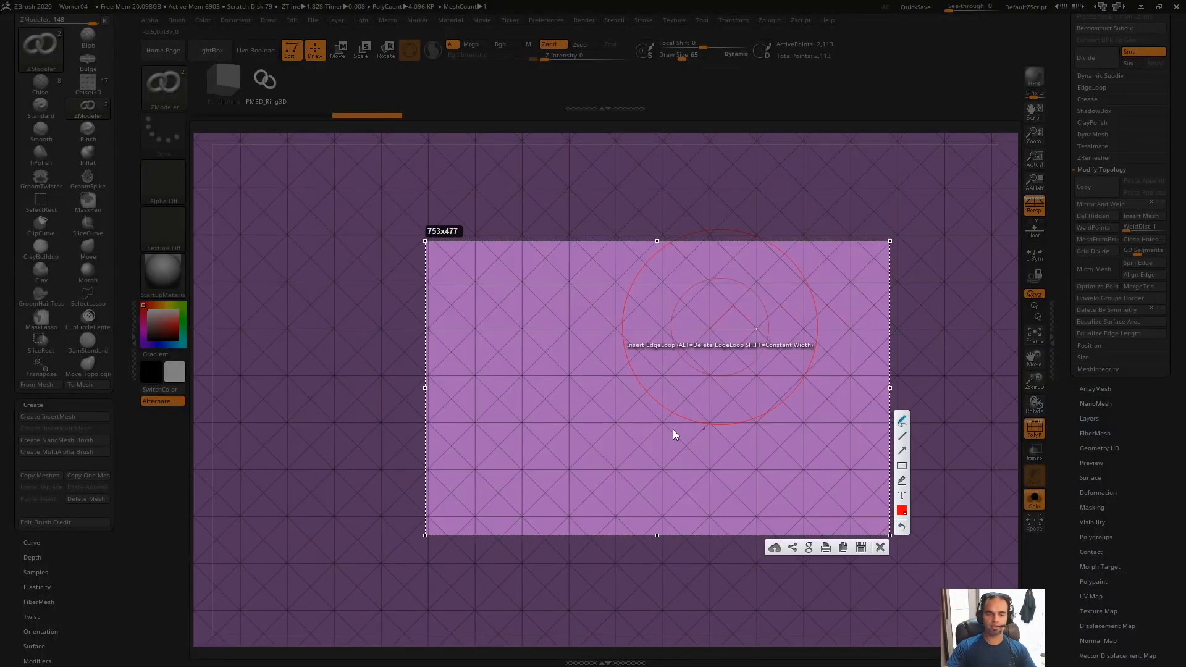
pyautogui.press('Escape')
# Step: Sketch red annotation strokes on the plane's triangles in a screen-capture overlay, then dismiss the overlay
pyautogui.press('F1')
pyautogui.moveTo(910, 169); pyautogui.dragTo(382, 546)
pyautogui.moveTo(661, 376)
pyautogui.mouseDown()
pyautogui.moveTo(705, 375)
pyautogui.moveTo(686, 364)
pyautogui.moveTo(710, 349)
pyautogui.moveTo(708, 373)
pyautogui.moveTo(678, 328)
pyautogui.moveTo(778, 337)
pyautogui.mouseUp()
pyautogui.hotkey('ctrl', 'z')
pyautogui.hotkey('ctrl', 'z')
pyautogui.hotkey('ctrl', 'z')
pyautogui.hotkey('ctrl', 'z')
pyautogui.moveTo(690, 327); pyautogui.dragTo(688, 337)
pyautogui.moveTo(706, 305); pyautogui.dragTo(715, 304)
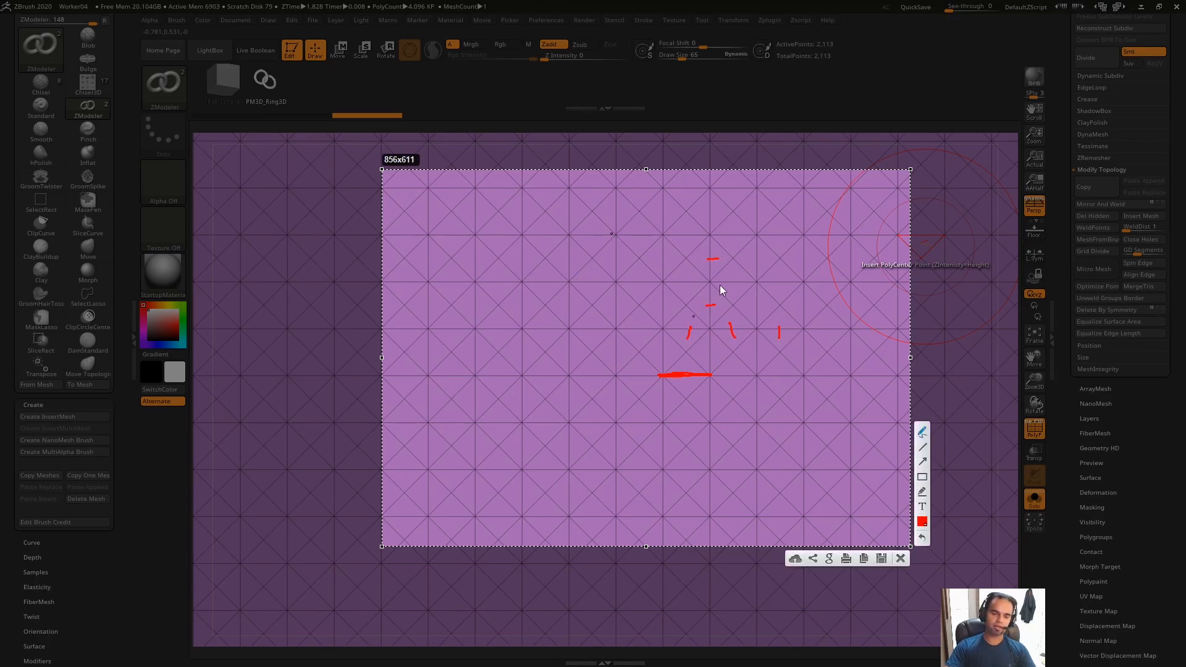
pyautogui.press('Escape')
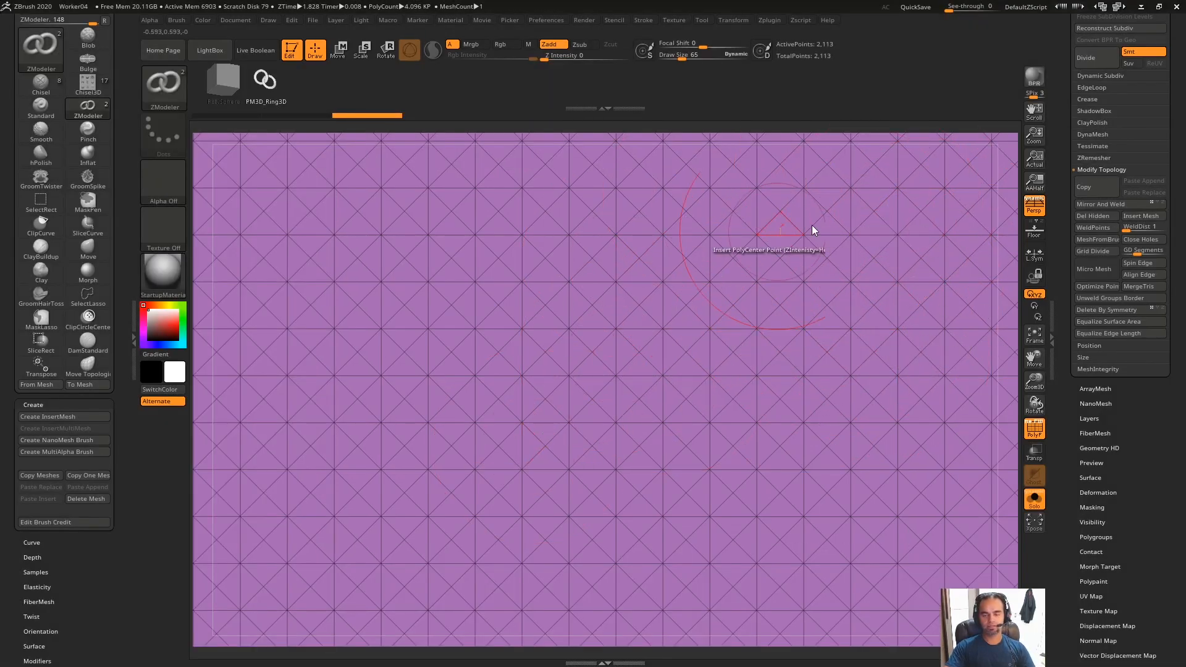
# Step: Merge the plane's triangles into quads with MergeTris and inspect the diamond grid along its side border
pyautogui.click(1140, 285)
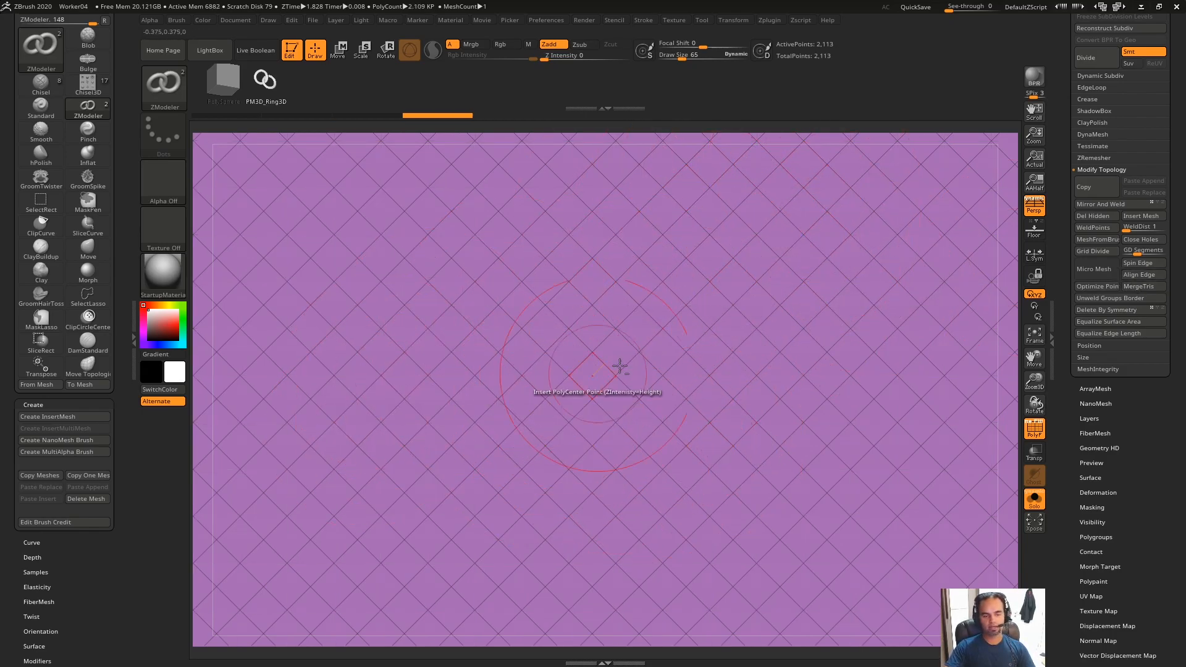
pyautogui.keyDown('ctrl'); pyautogui.moveTo(783, 358); pyautogui.dragTo(751, 225, button='right'); pyautogui.keyUp('ctrl')
pyautogui.keyDown('ctrl'); pyautogui.moveTo(651, 364); pyautogui.dragTo(779, 249, button='right'); pyautogui.keyUp('ctrl')
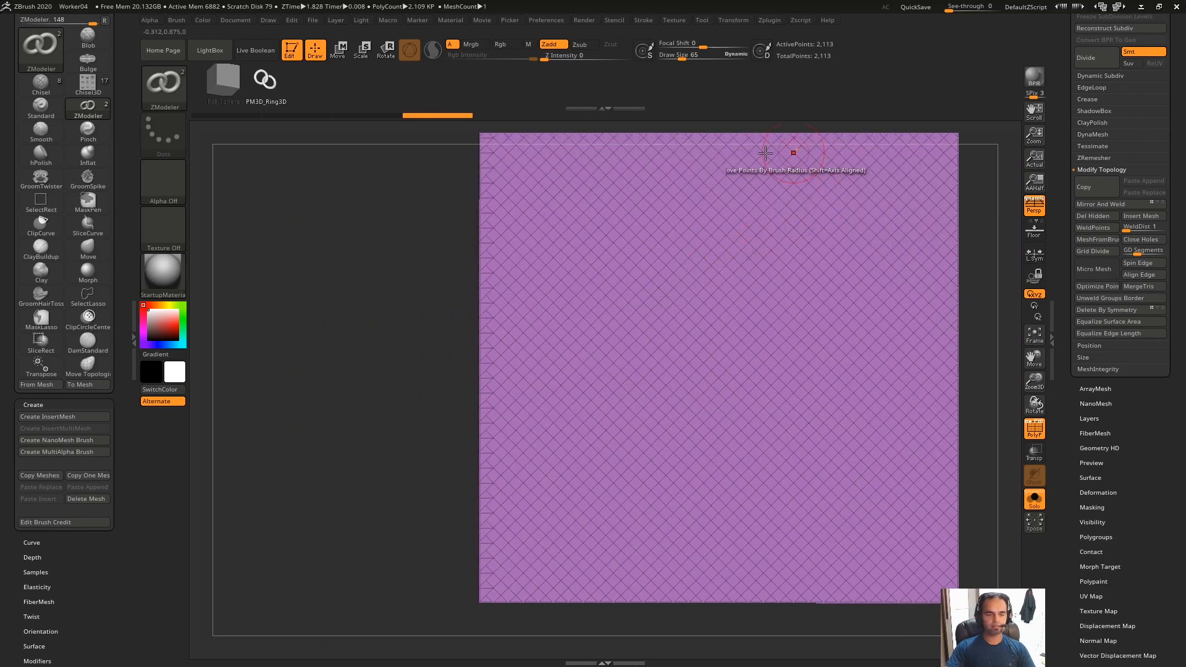
pyautogui.keyDown('alt'); pyautogui.moveTo(625, 445); pyautogui.dragTo(505, 534, button='right'); pyautogui.keyUp('alt')
pyautogui.keyDown('ctrl'); pyautogui.moveTo(590, 331); pyautogui.dragTo(555, 402, button='right'); pyautogui.keyUp('ctrl')
pyautogui.keyDown('alt'); pyautogui.moveTo(500, 339); pyautogui.dragTo(794, 365, button='right'); pyautogui.keyUp('alt')
pyautogui.keyDown('alt'); pyautogui.moveTo(701, 247); pyautogui.dragTo(821, 287, button='right'); pyautogui.keyUp('alt')
pyautogui.keyDown('ctrl'); pyautogui.moveTo(680, 309); pyautogui.dragTo(593, 427, button='right'); pyautogui.keyUp('ctrl')
pyautogui.keyDown('alt'); pyautogui.moveTo(609, 272); pyautogui.dragTo(671, 396, button='right'); pyautogui.keyUp('alt')
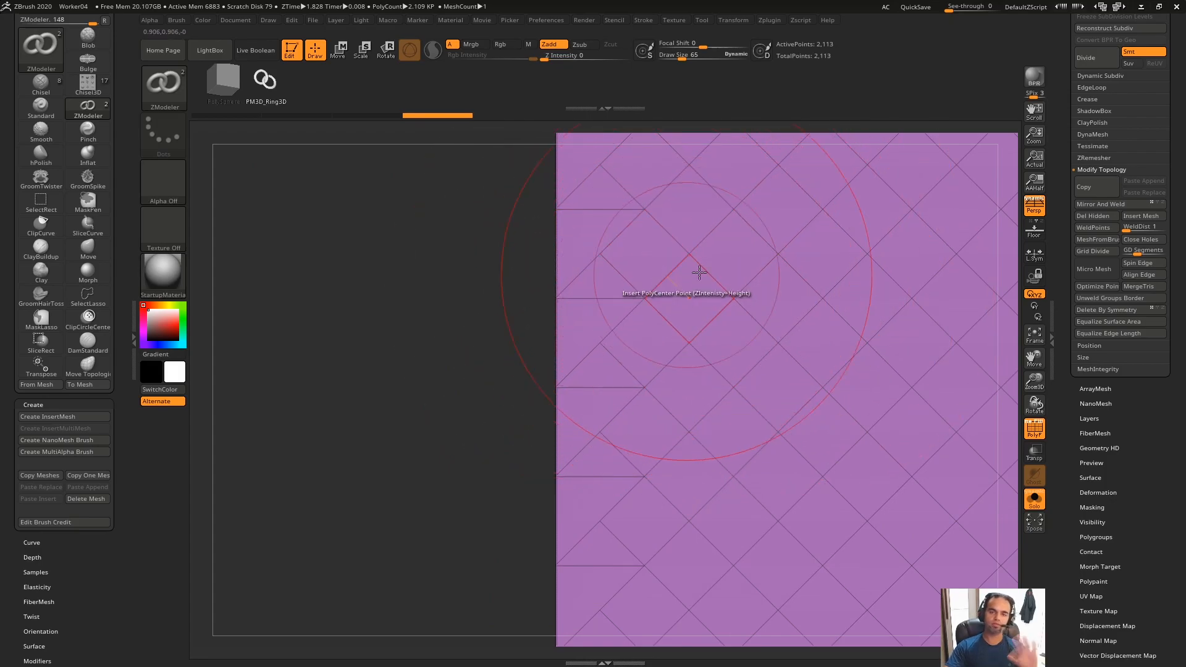
# Step: Undo the triangle merge after annotating the plane's border edge in a screen-capture overlay
pyautogui.press('ctrl')
pyautogui.press('Print')
pyautogui.moveTo(430, 160); pyautogui.dragTo(701, 427)
pyautogui.moveTo(557, 212); pyautogui.dragTo(553, 309)
pyautogui.moveTo(522, 211); pyautogui.dragTo(513, 255)
pyautogui.click(512, 269)
pyautogui.press('Escape')
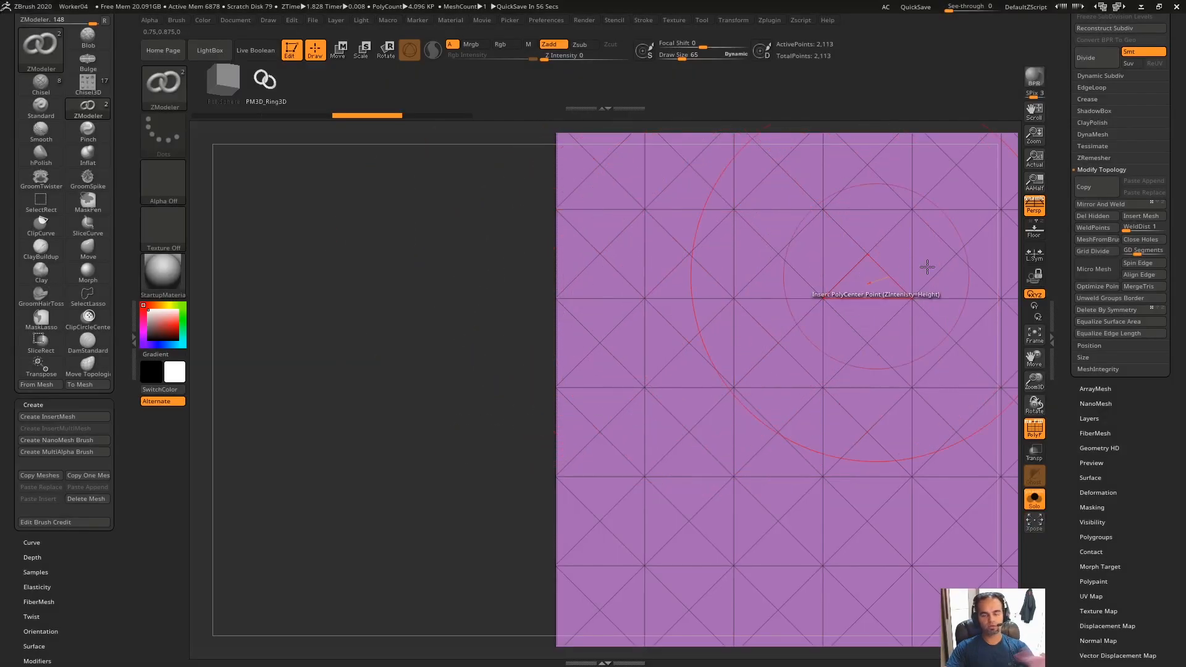
# Step: Merge the plane's triangles into a diamond quad grid with MergeTris and frame the whole plane
pyautogui.click(1125, 290)
pyautogui.press('f')
pyautogui.keyDown('alt'); pyautogui.moveTo(577, 337); pyautogui.dragTo(584, 289, button='right'); pyautogui.keyUp('alt')
pyautogui.keyDown('alt'); pyautogui.moveTo(446, 209); pyautogui.dragTo(430, 189, button='right'); pyautogui.keyUp('alt')
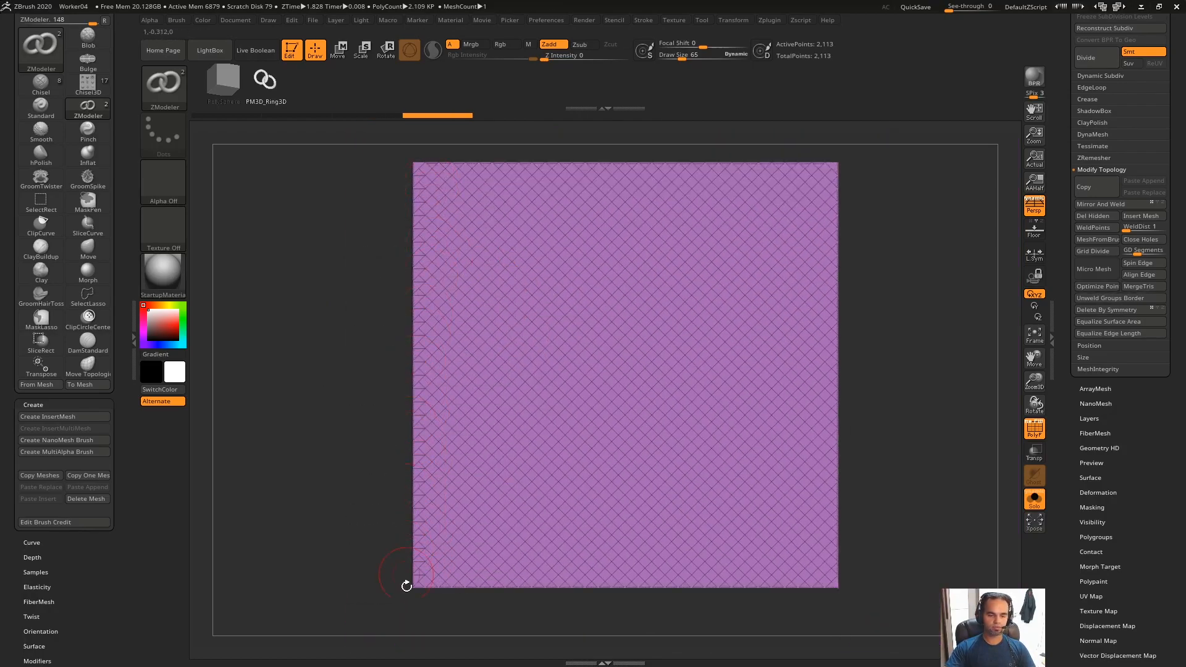
# Step: Inset every diamond polygon of the plane with target All Polygons and modifiers Center And Border and Inset Each Poly
pyautogui.moveTo(901, 260); pyautogui.dragTo(654, 395, button='right')
pyautogui.press('space')
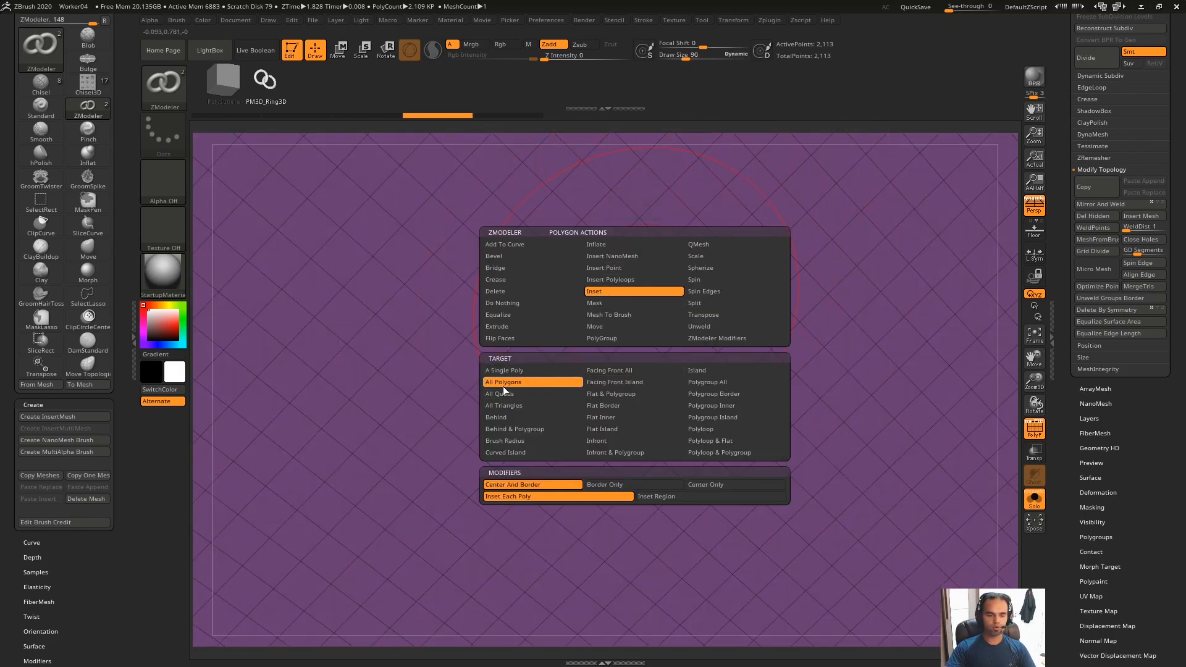
pyautogui.moveTo(665, 338); pyautogui.dragTo(669, 341)
pyautogui.keyDown('ctrl'); pyautogui.moveTo(662, 240); pyautogui.dragTo(612, 213, button='right'); pyautogui.keyUp('ctrl')
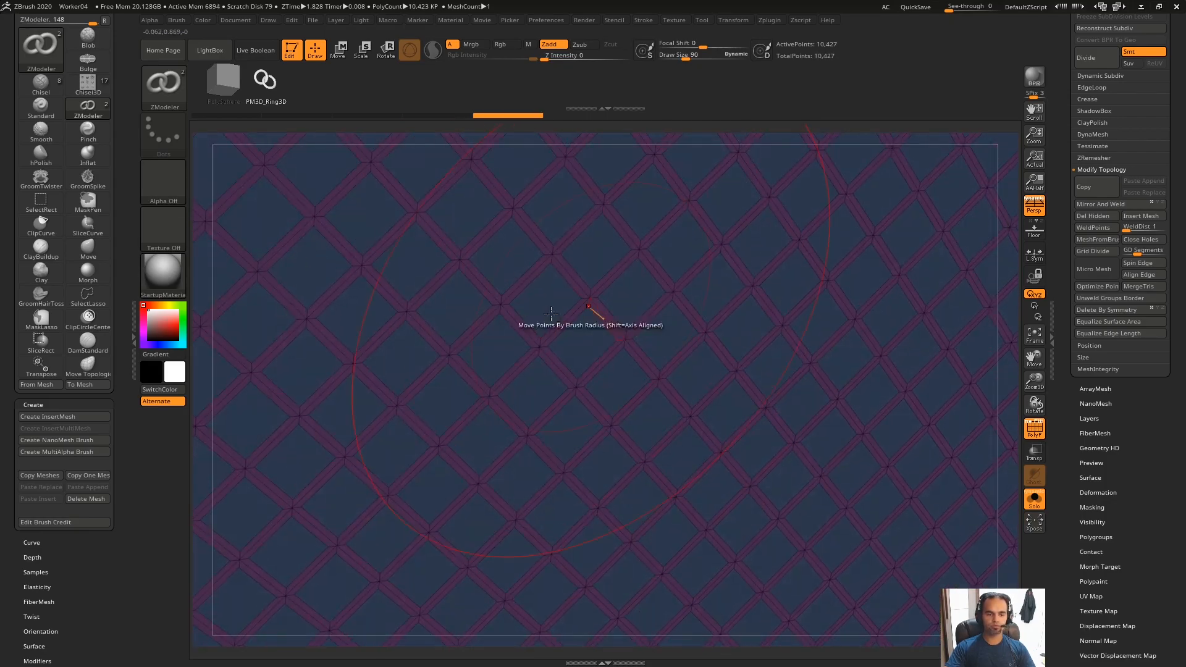
# Step: Try Delete with target Polygroup All on the inset mesh, then undo the deletion
pyautogui.moveTo(675, 277); pyautogui.dragTo(736, 265, button='right')
pyautogui.press('space')
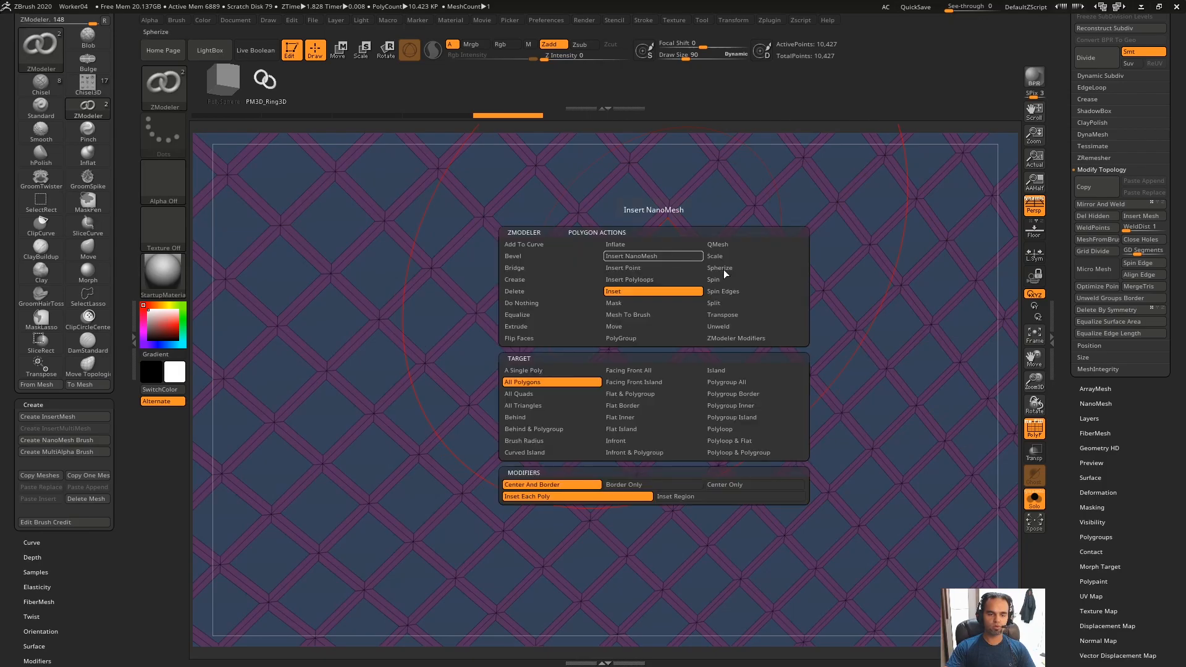
pyautogui.press('space')
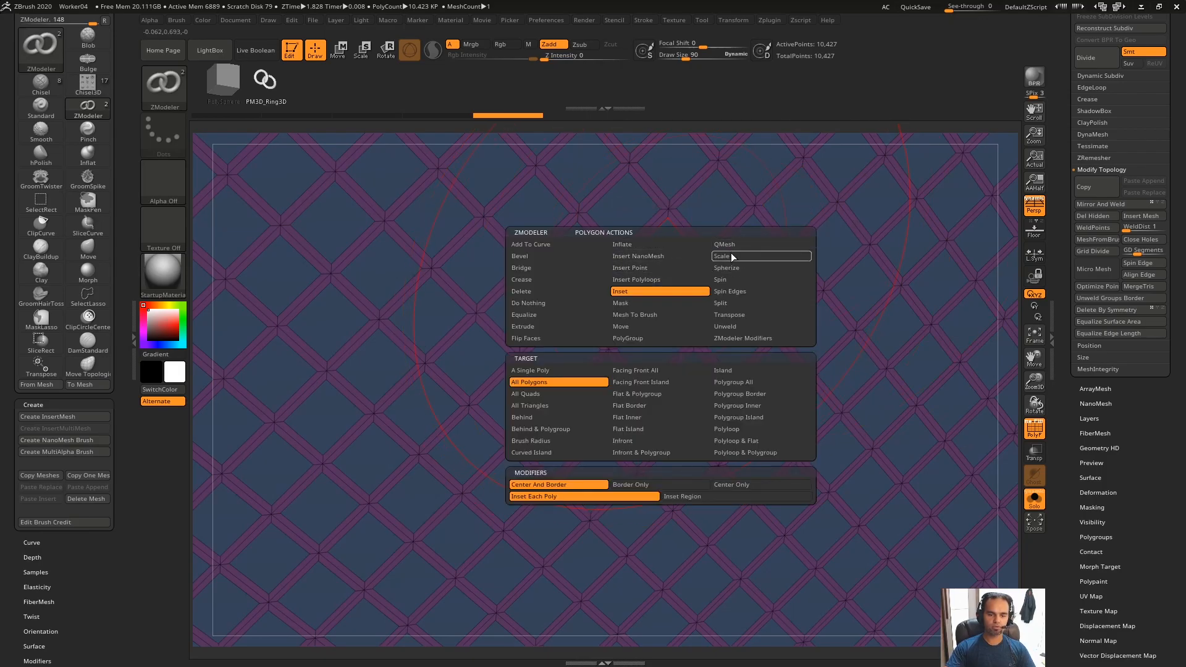
pyautogui.press('space')
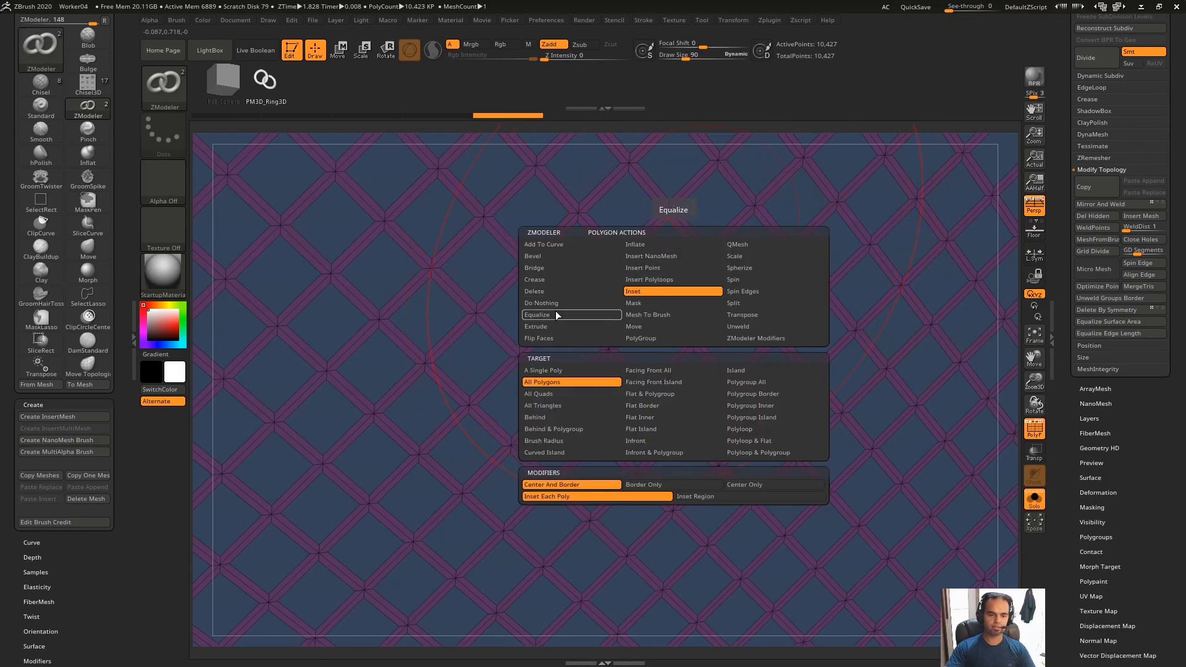
pyautogui.click(562, 292)
pyautogui.click(746, 381)
pyautogui.click(744, 233)
pyautogui.keyDown('ctrl'); pyautogui.moveTo(744, 234); pyautogui.dragTo(713, 280, button='right'); pyautogui.keyUp('ctrl')
pyautogui.hotkey('ctrl', 'z')
# Step: Extrude the purple lattice strips of the inset mesh with Extrude set to Polygroup All
pyautogui.press('space')
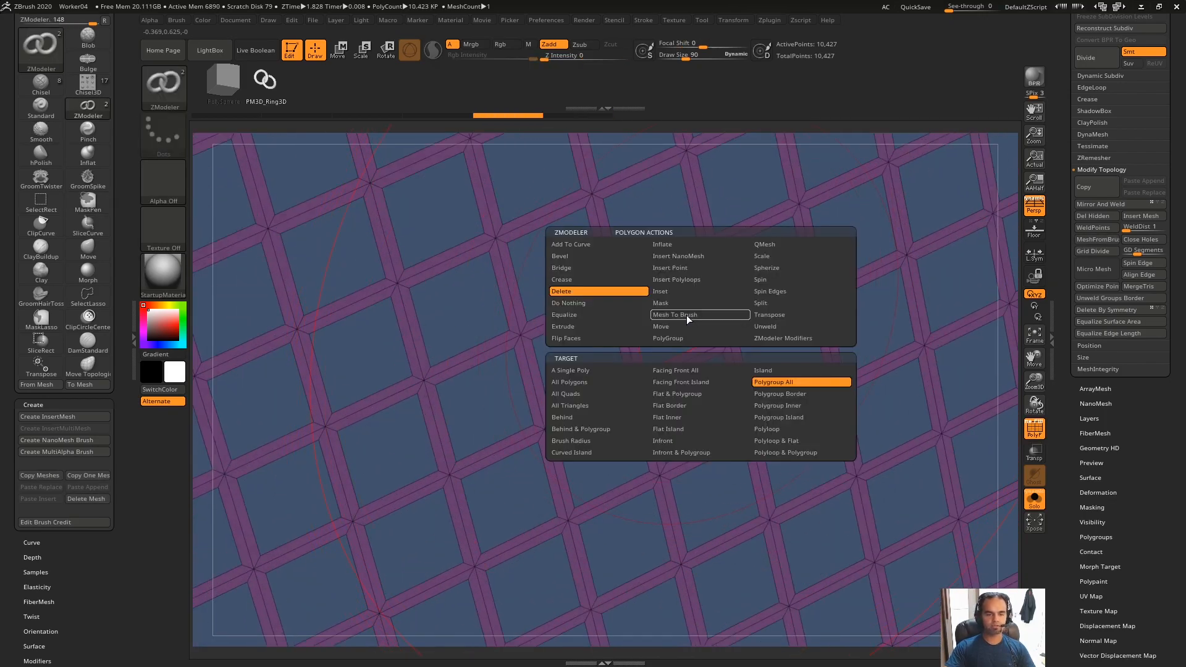
pyautogui.click(575, 326)
pyautogui.moveTo(676, 318); pyautogui.dragTo(671, 310)
pyautogui.hotkey('ctrl', 'z')
pyautogui.press('space')
pyautogui.click(754, 383)
pyautogui.hotkey('ctrl', 'z')
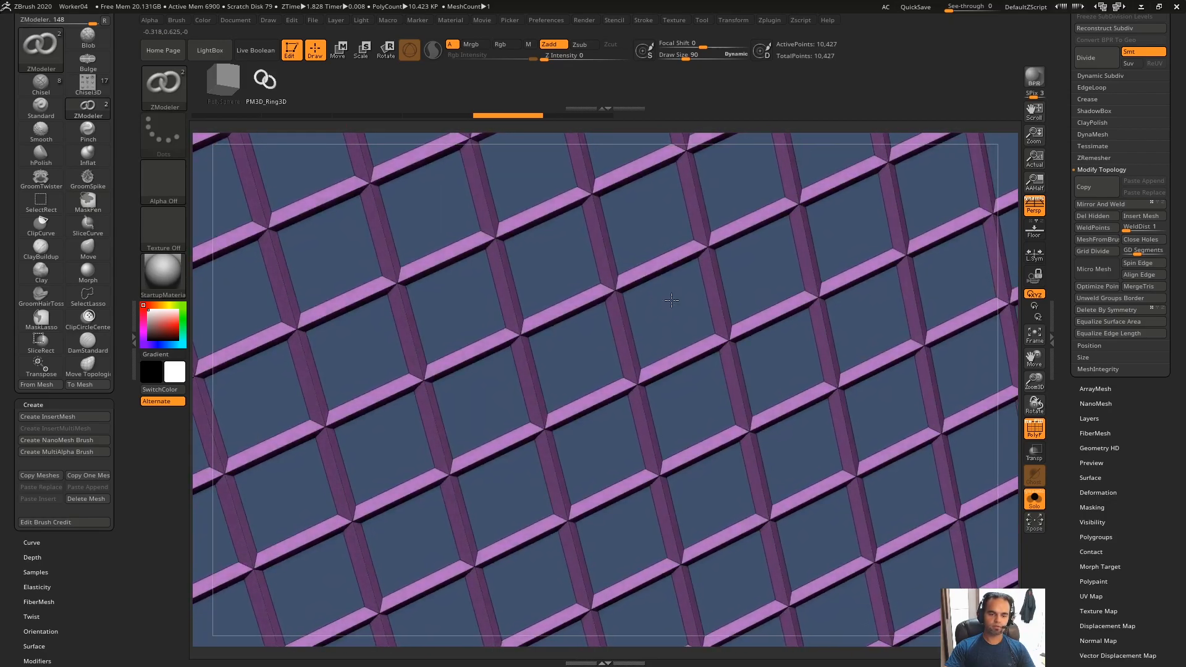
# Step: Inspect the extruded lattice from several angles with PolyFrame off, then return to the PolyFrame display
pyautogui.moveTo(710, 456); pyautogui.dragTo(664, 157)
pyautogui.moveTo(841, 347); pyautogui.dragTo(762, 322)
pyautogui.hotkey('shift', 'f')
pyautogui.moveTo(763, 322); pyautogui.dragTo(657, 213, button='right')
pyautogui.moveTo(934, 217); pyautogui.dragTo(823, 237, button='right')
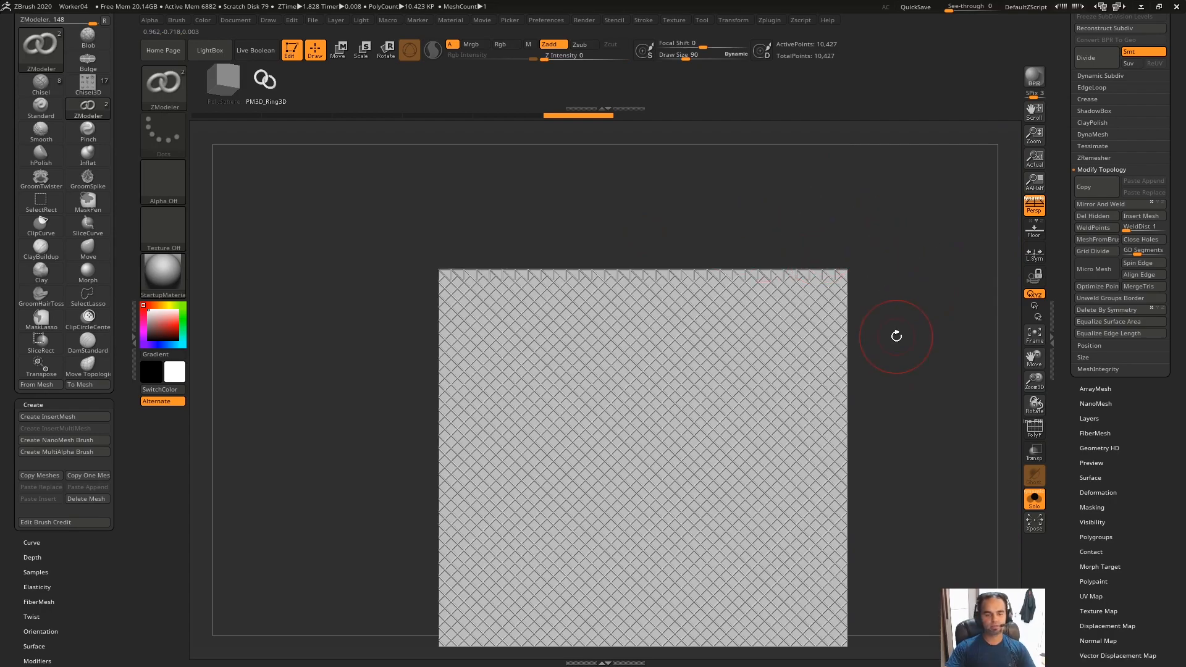
pyautogui.press('f')
pyautogui.hotkey('shift', 'f')
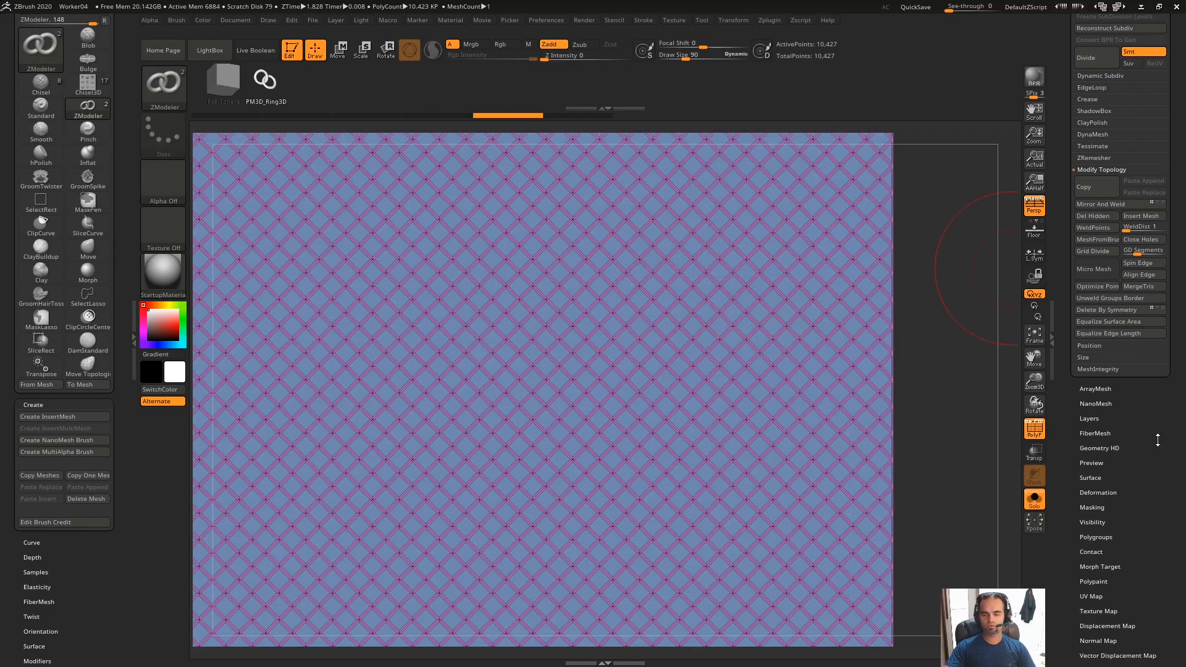
# Step: Review the Polygroups commands such as Group As Dynamesh Sub, then MergeTris in Geometry's Modify Topology settings
pyautogui.scroll(-3, 1158, 440)
pyautogui.click(1119, 456)
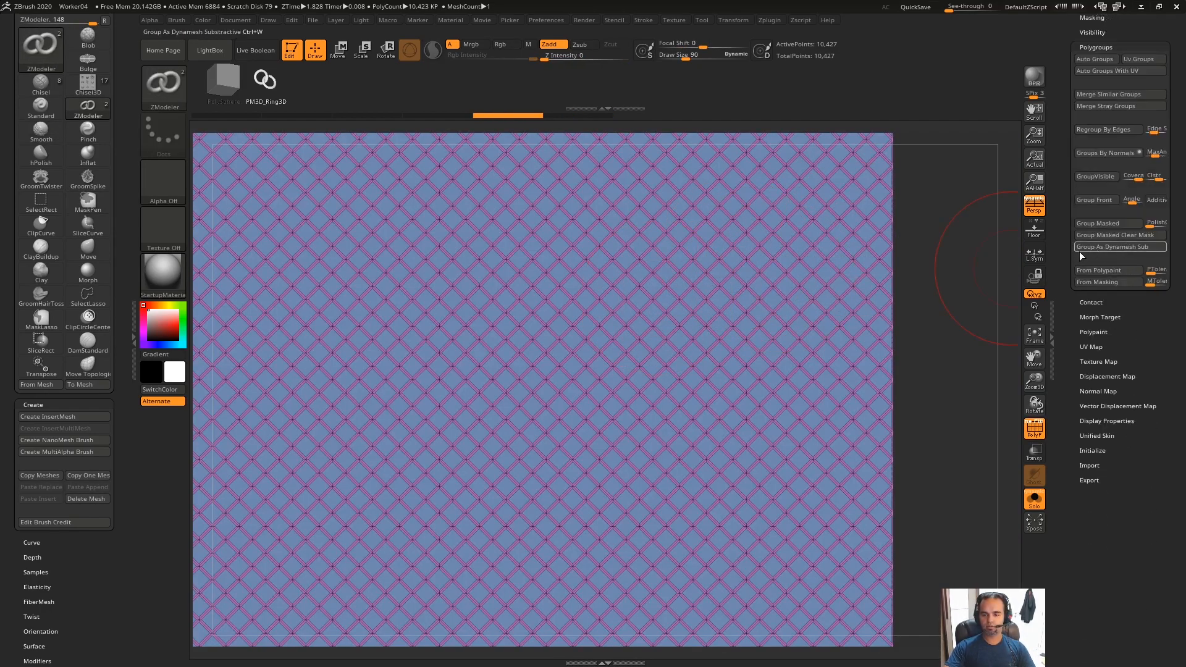
pyautogui.moveTo(1067, 251); pyautogui.dragTo(1073, 414)
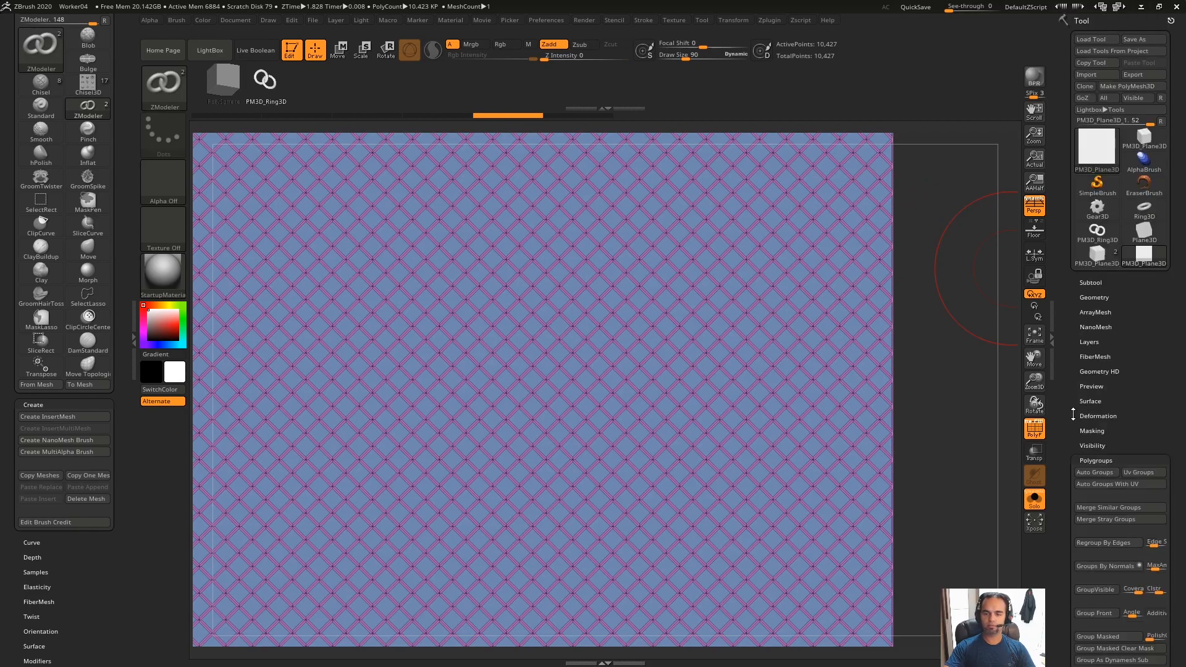
pyautogui.click(1110, 296)
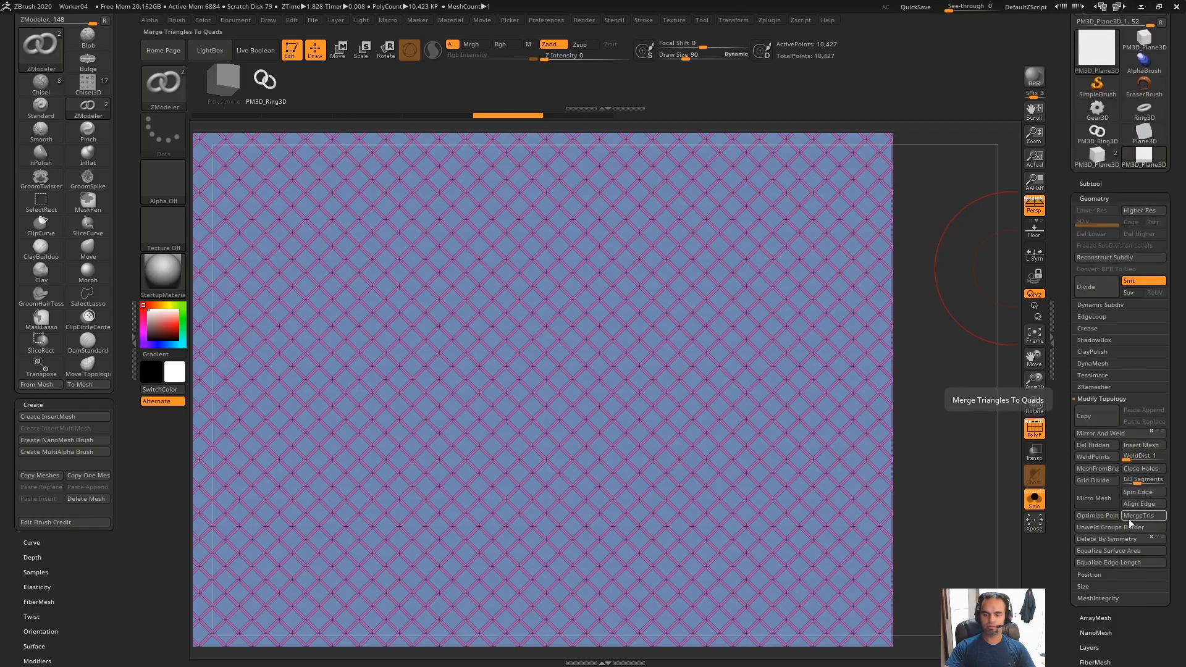
pyautogui.keyDown('alt'); pyautogui.moveTo(957, 238); pyautogui.dragTo(986, 346); pyautogui.keyUp('alt')
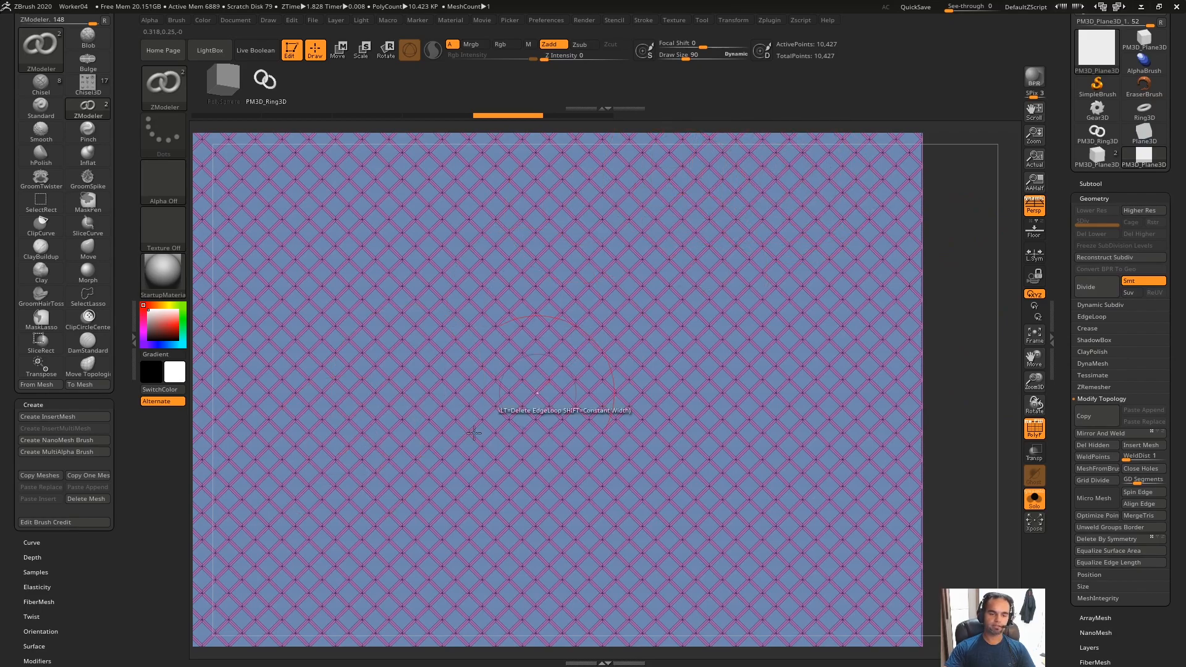
# Step: Set the ZModeler polygon action to Insert Polyloops
pyautogui.keyDown('alt'); pyautogui.moveTo(544, 337); pyautogui.dragTo(879, 328, button='right'); pyautogui.keyUp('alt')
pyautogui.moveTo(677, 301)
pyautogui.mouseDown(button='right')
pyautogui.moveTo(682, 346)
pyautogui.moveTo(694, 294)
pyautogui.mouseUp(button='right')
pyautogui.press('space')
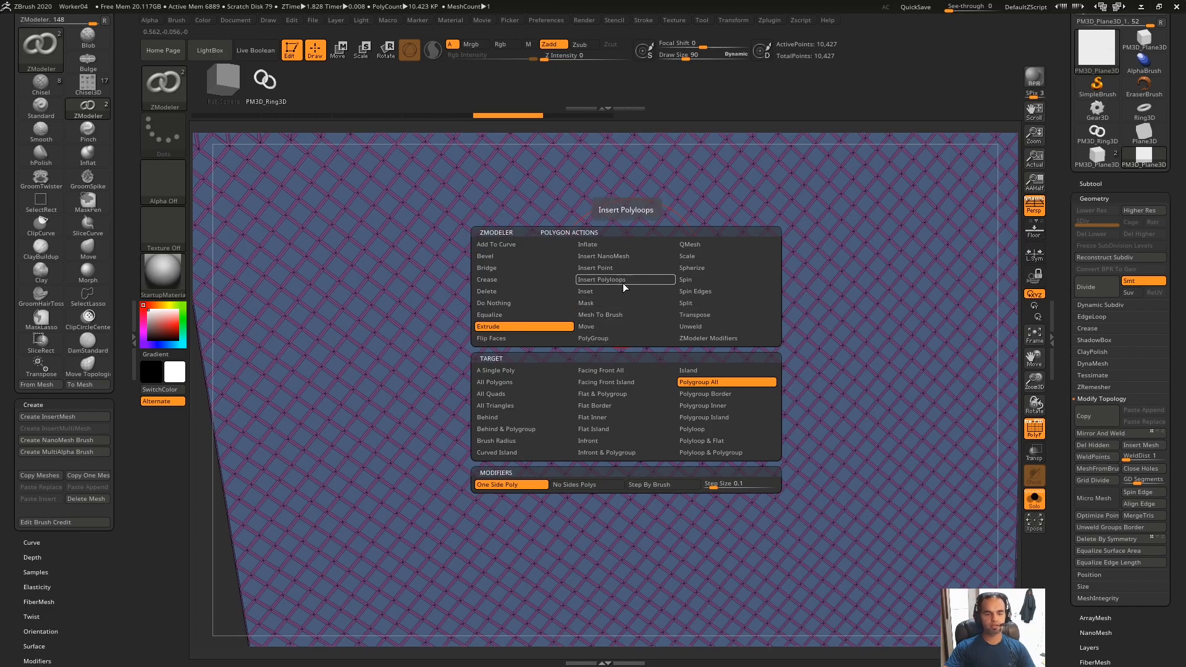
pyautogui.click(624, 281)
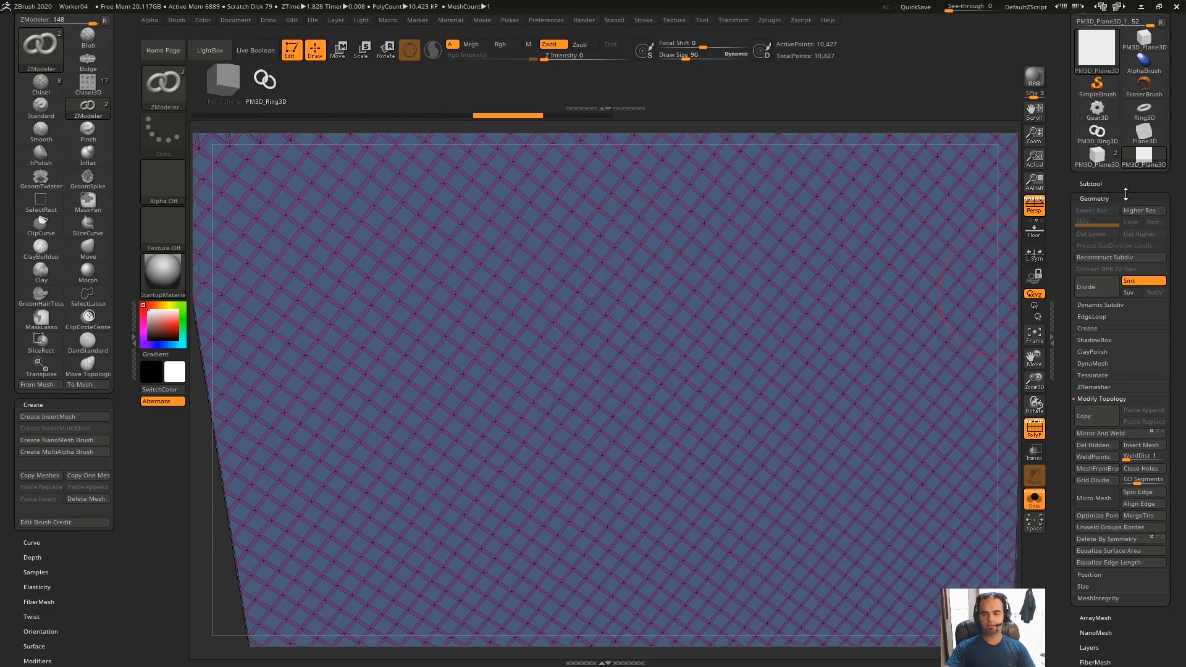
# Step: Replace the plane mesh with a QCube from the Initialize settings
pyautogui.moveTo(1126, 194); pyautogui.dragTo(1127, 196)
pyautogui.click(1124, 201)
pyautogui.click(1105, 381)
pyautogui.click(1082, 392)
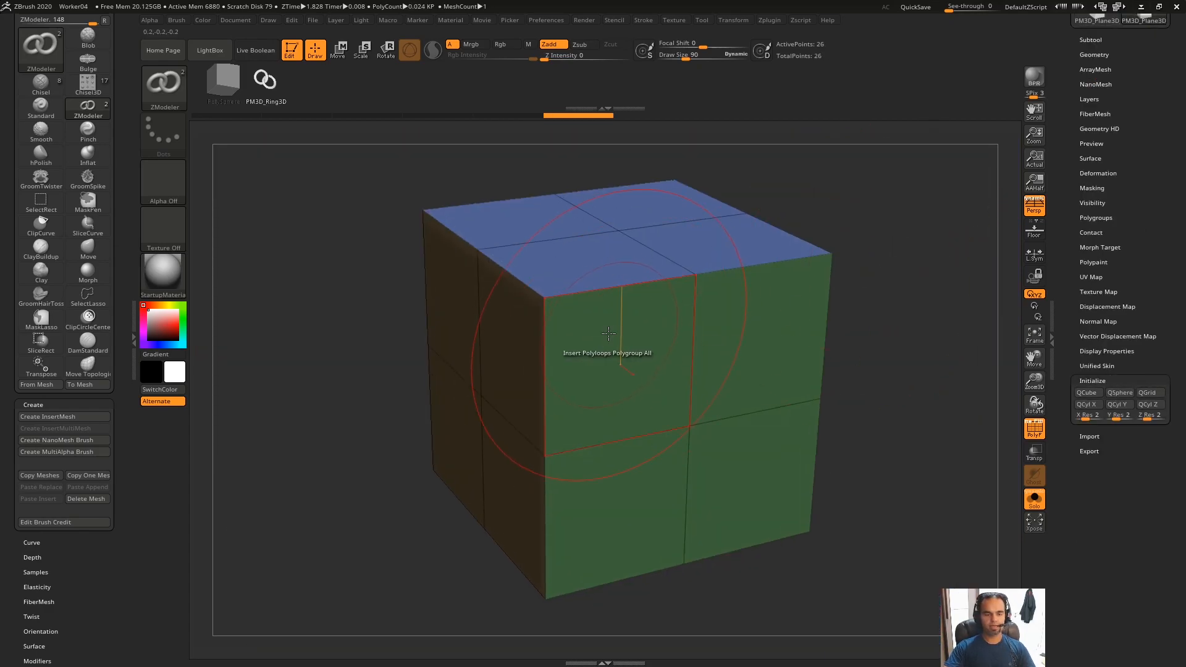
# Step: Try Insert Polyloops on the cube with target All Polygons, then undo it
pyautogui.press('space')
pyautogui.press('space')
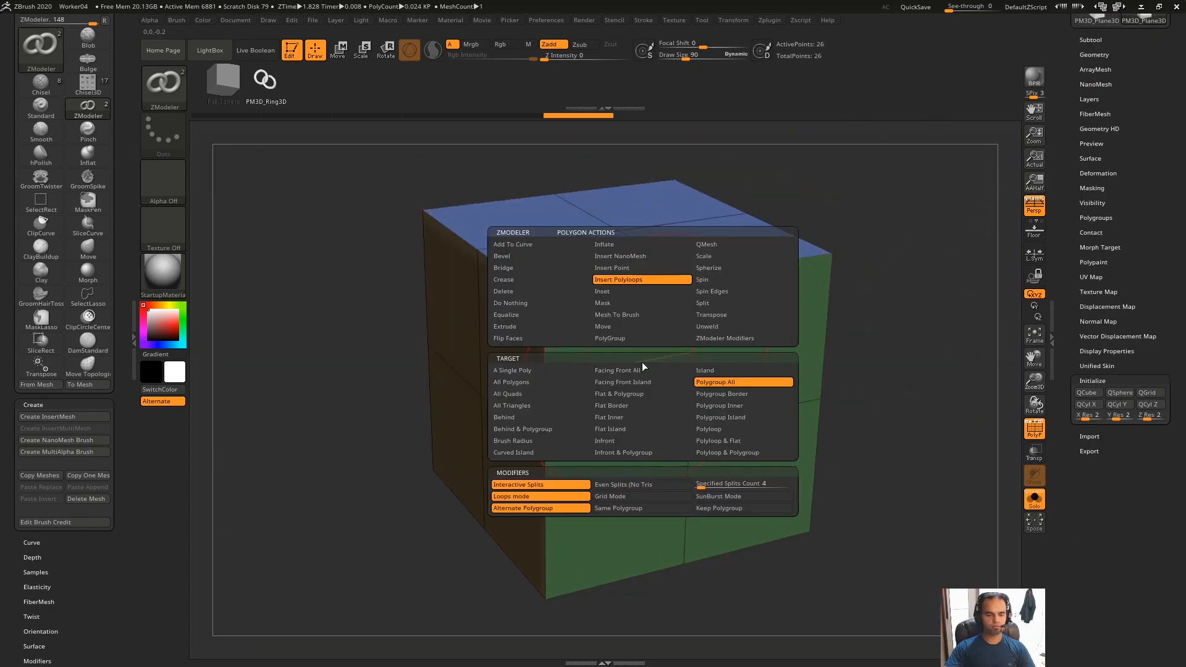
pyautogui.click(525, 383)
pyautogui.moveTo(687, 324)
pyautogui.mouseDown()
pyautogui.moveTo(694, 348)
pyautogui.moveTo(674, 339)
pyautogui.mouseUp()
pyautogui.hotkey('ctrl', 'z')
# Step: Insert dense polyloops on a single polygon of the cube and orbit to its raised side surface
pyautogui.moveTo(851, 227); pyautogui.dragTo(802, 290)
pyautogui.press('space')
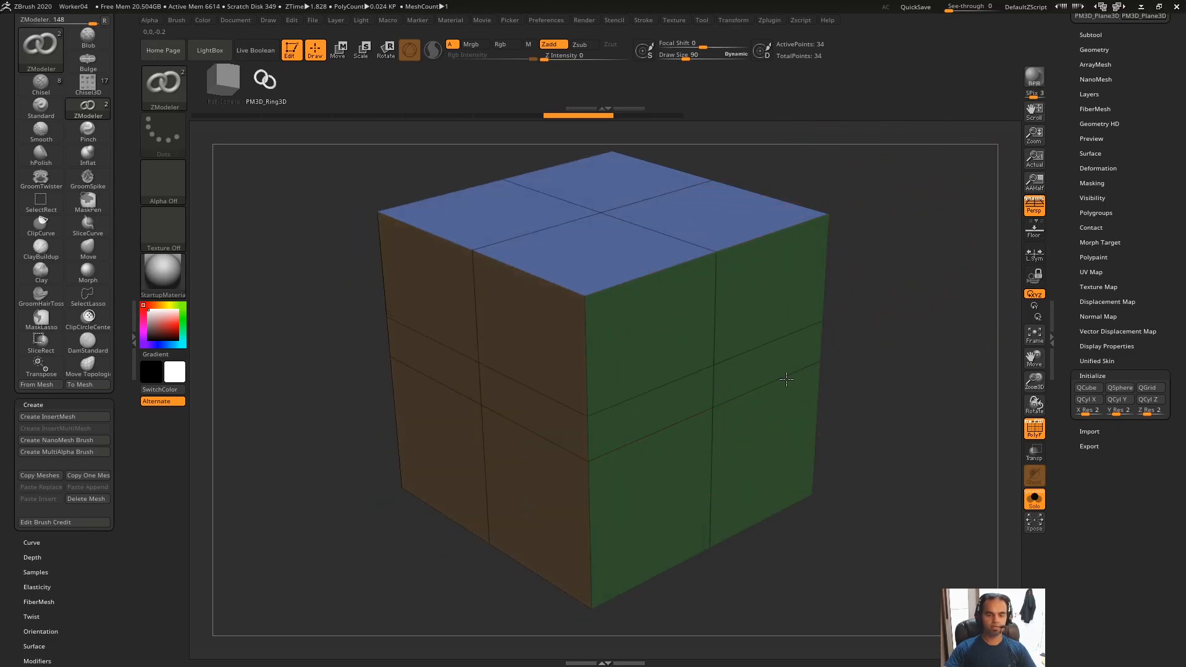
pyautogui.moveTo(691, 331); pyautogui.dragTo(766, 332)
pyautogui.moveTo(863, 331); pyautogui.dragTo(829, 346)
pyautogui.moveTo(806, 245); pyautogui.dragTo(787, 268)
pyautogui.moveTo(636, 393); pyautogui.dragTo(655, 306, button='right')
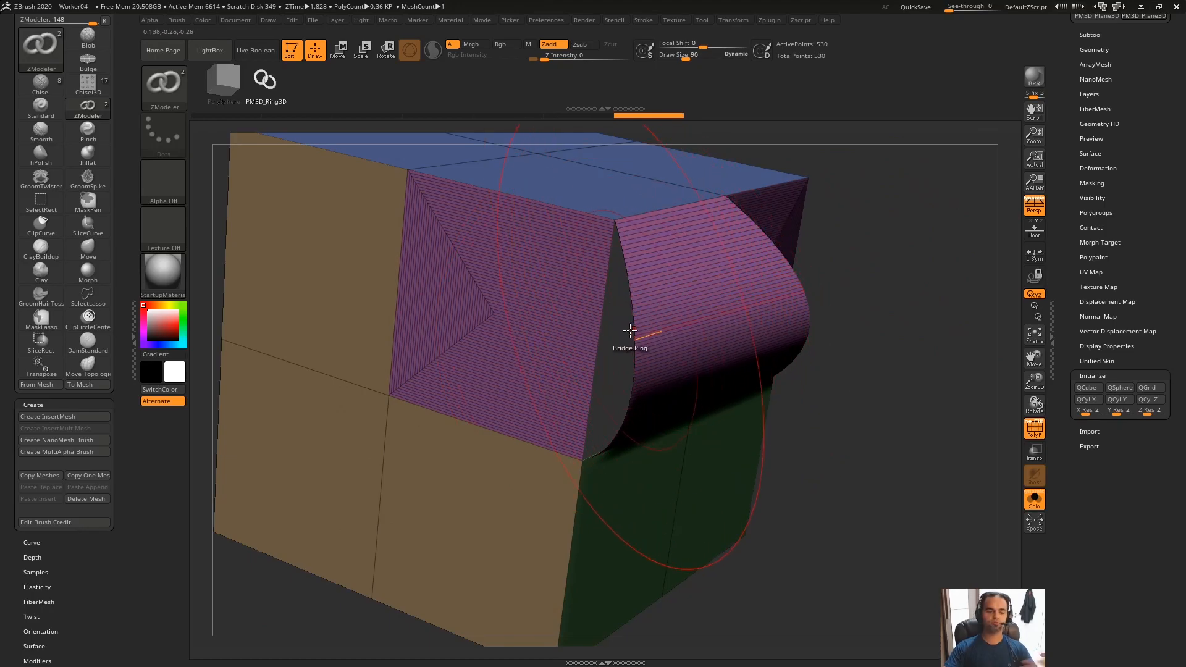
# Step: Mark the open gap beside the cube's curved polyloops with red strokes in a screen-capture overlay, then dismiss it
pyautogui.press('Print')
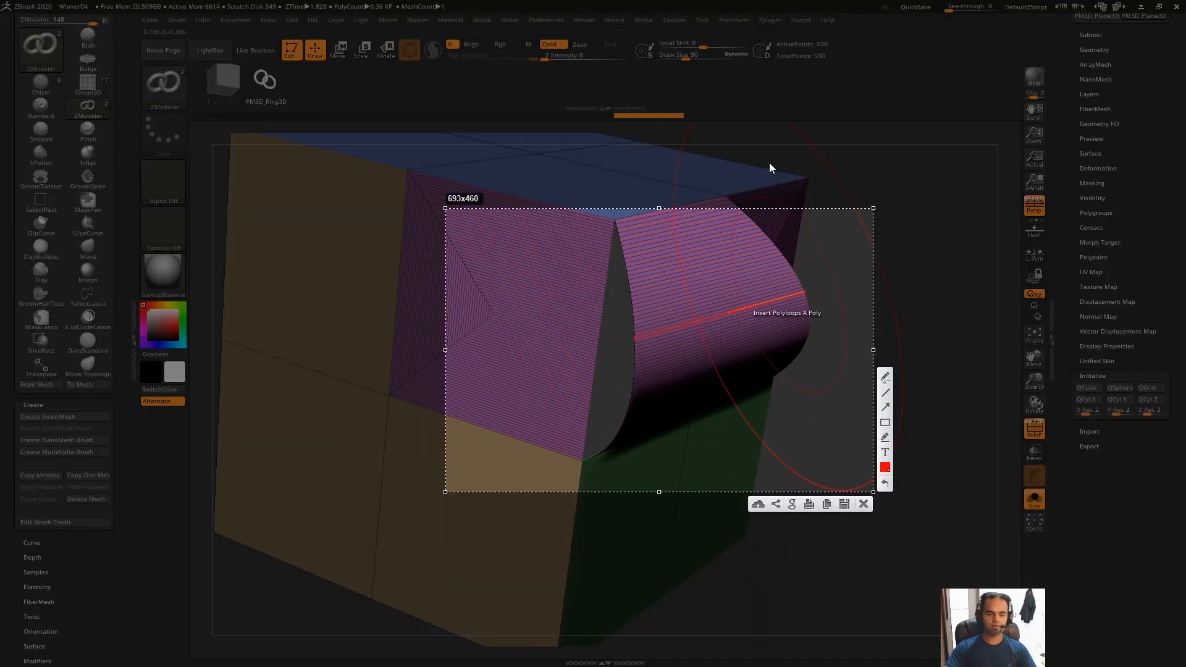
pyautogui.moveTo(777, 153); pyautogui.dragTo(270, 543)
pyautogui.moveTo(616, 245); pyautogui.dragTo(614, 267)
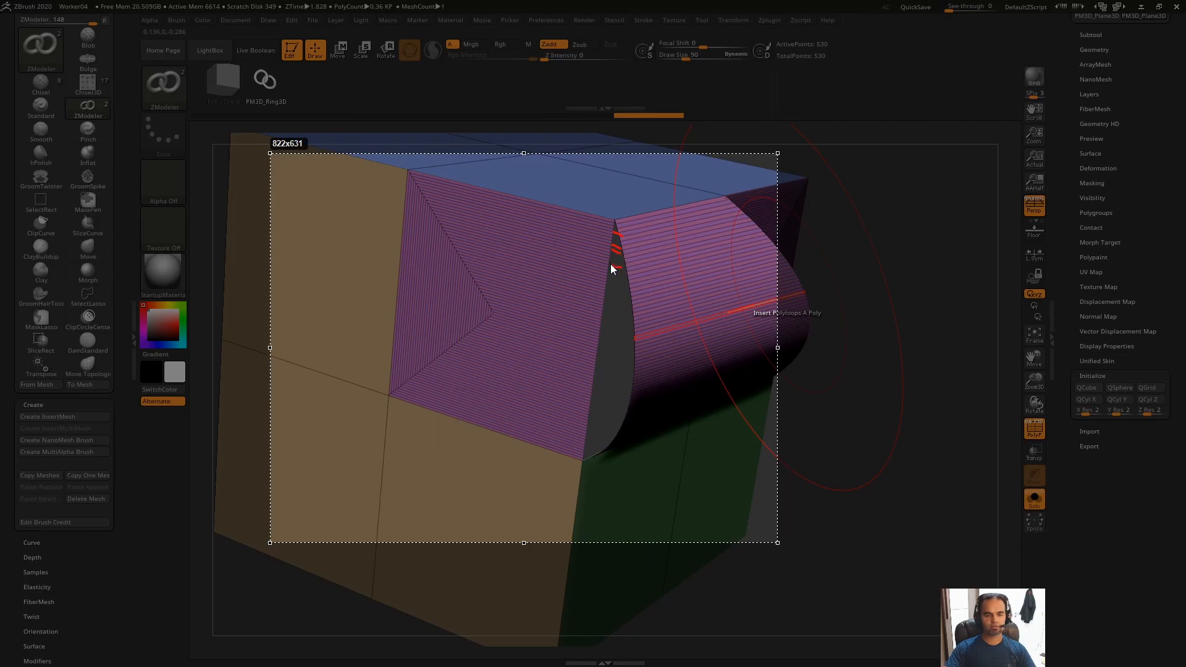
pyautogui.moveTo(604, 320); pyautogui.dragTo(630, 314)
pyautogui.moveTo(620, 250); pyautogui.dragTo(615, 267)
pyautogui.moveTo(611, 381); pyautogui.dragTo(604, 427)
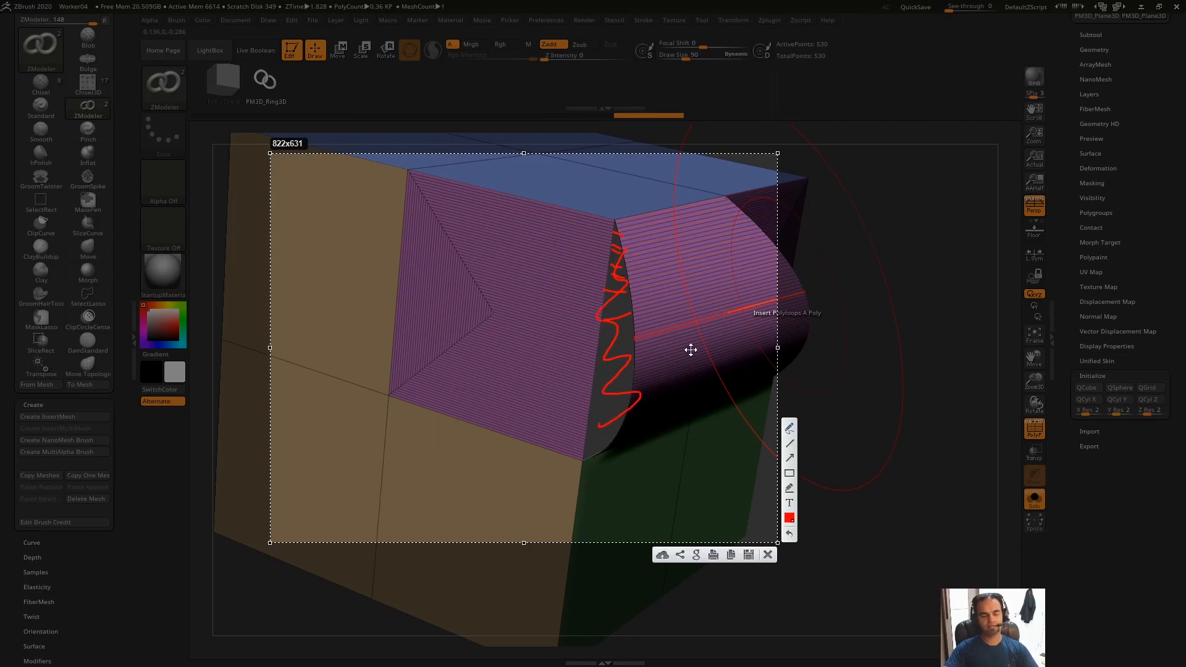
pyautogui.press('Escape')
# Step: Undo the single-polygon polyloop insertion to restore the plain cube
pyautogui.hotkey('ctrl', 'z')
pyautogui.hotkey('ctrl', 'z')
pyautogui.hotkey('ctrl', 'z')
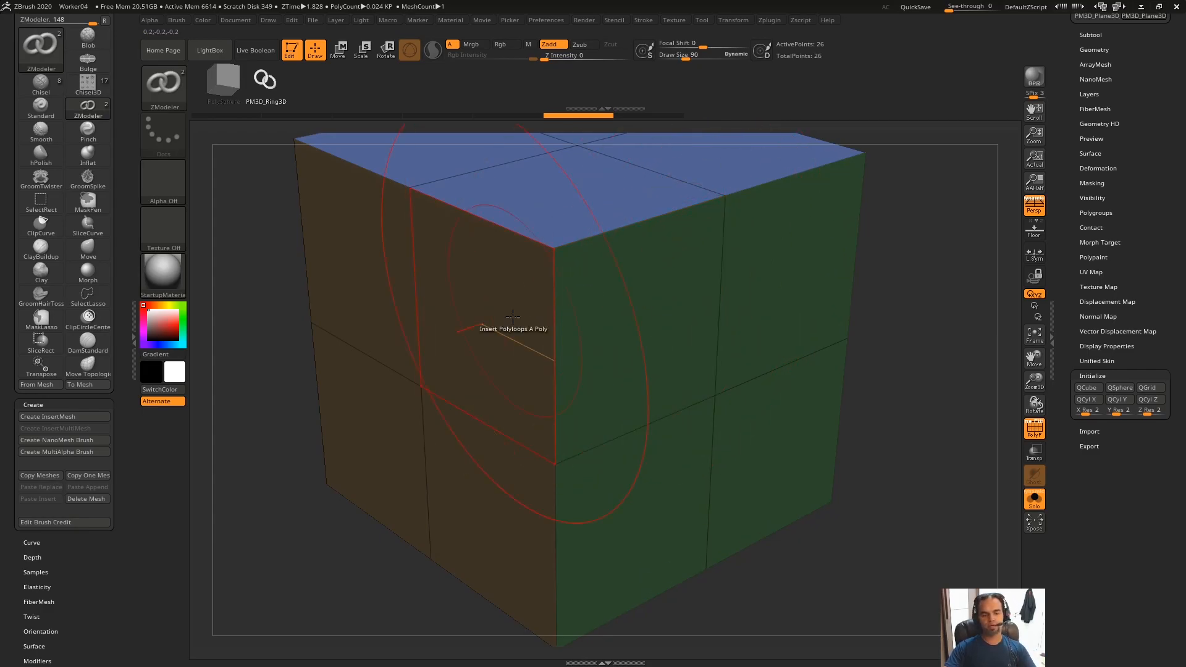
# Step: Try Insert Polyloops with Interactive Splits on a single upper polygon of the cube, then undo it
pyautogui.press('space')
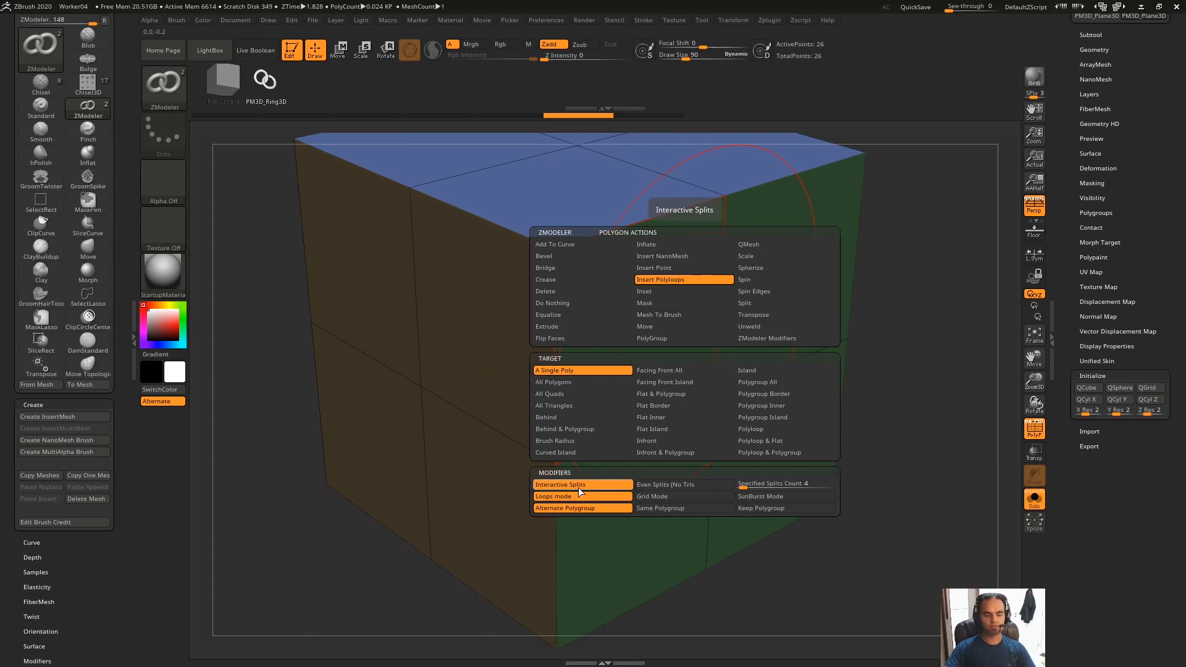
pyautogui.moveTo(681, 310); pyautogui.dragTo(791, 377)
pyautogui.moveTo(598, 315); pyautogui.dragTo(620, 263, button='right')
pyautogui.hotkey('ctrl', 'z')
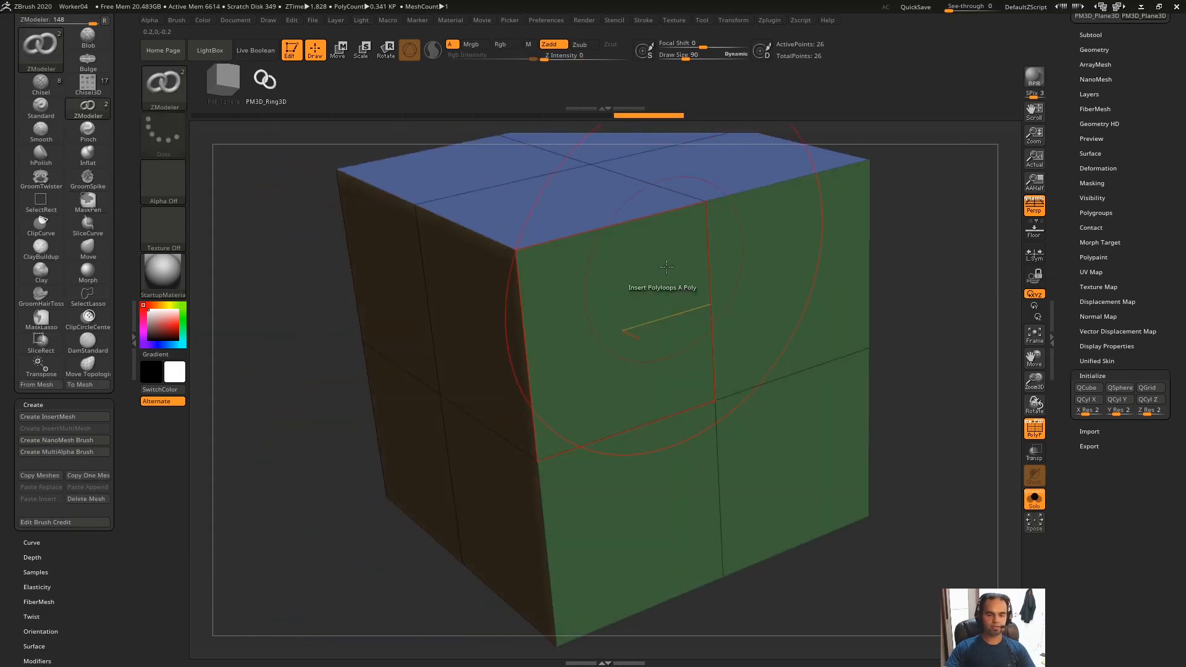
# Step: Insert one polyloop through a single upper polygon beside the cube's front corner
pyautogui.press('space')
pyautogui.moveTo(578, 446); pyautogui.dragTo(686, 302, button='right')
pyautogui.click(686, 302)
# Step: Trace the inserted loop and its diagonal end edges in a screen-capture overlay, then dismiss it and undo the insertion
pyautogui.press('Print')
pyautogui.moveTo(931, 153); pyautogui.dragTo(237, 527)
pyautogui.moveTo(769, 279); pyautogui.dragTo(625, 328)
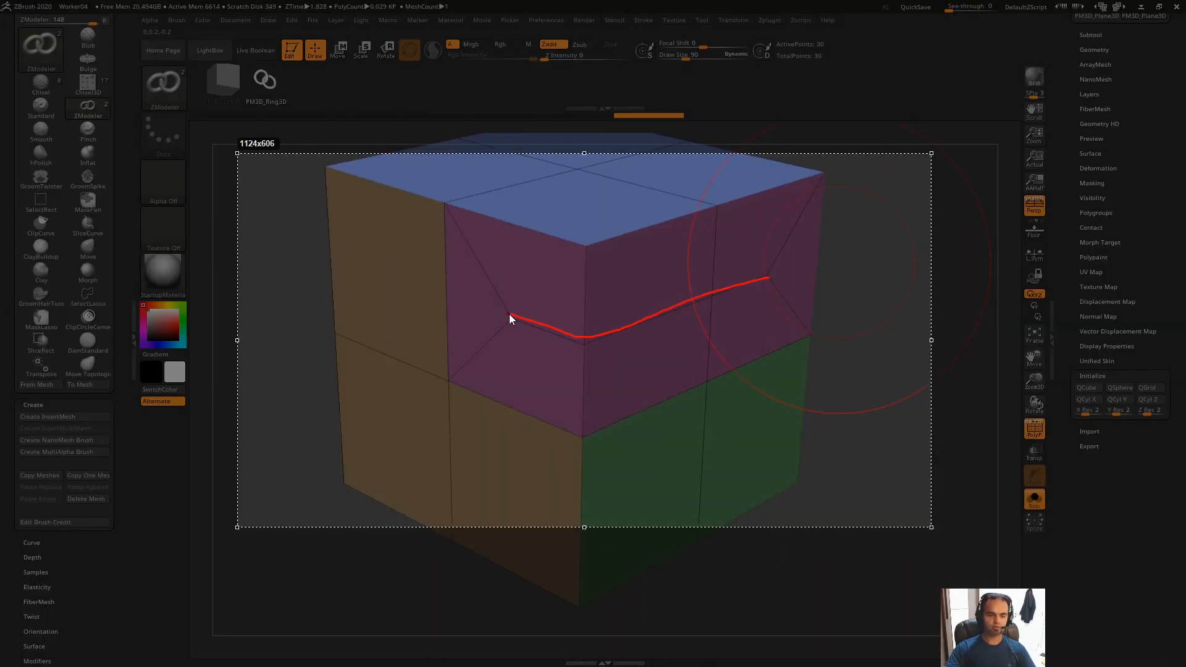
pyautogui.moveTo(762, 276); pyautogui.dragTo(808, 180)
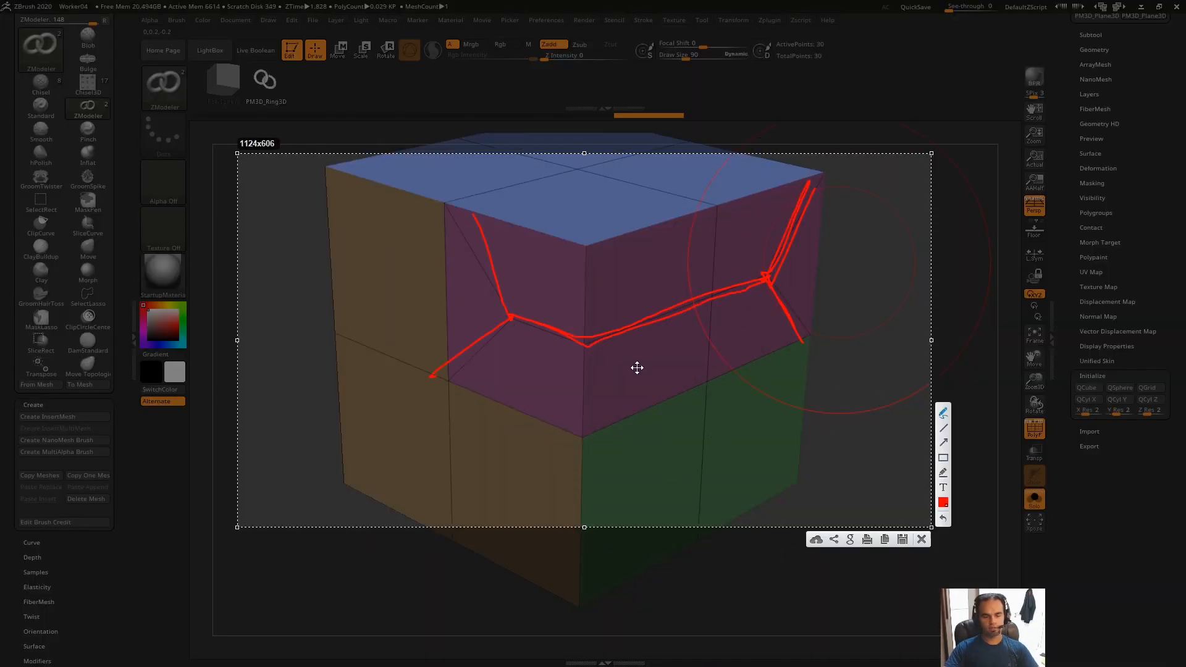
pyautogui.press('Escape')
pyautogui.hotkey('ctrl', 'z')
# Step: Switch Insert Polyloops to Even Splits (No Tris) and apply it to a single upper polygon of the cube
pyautogui.press('space')
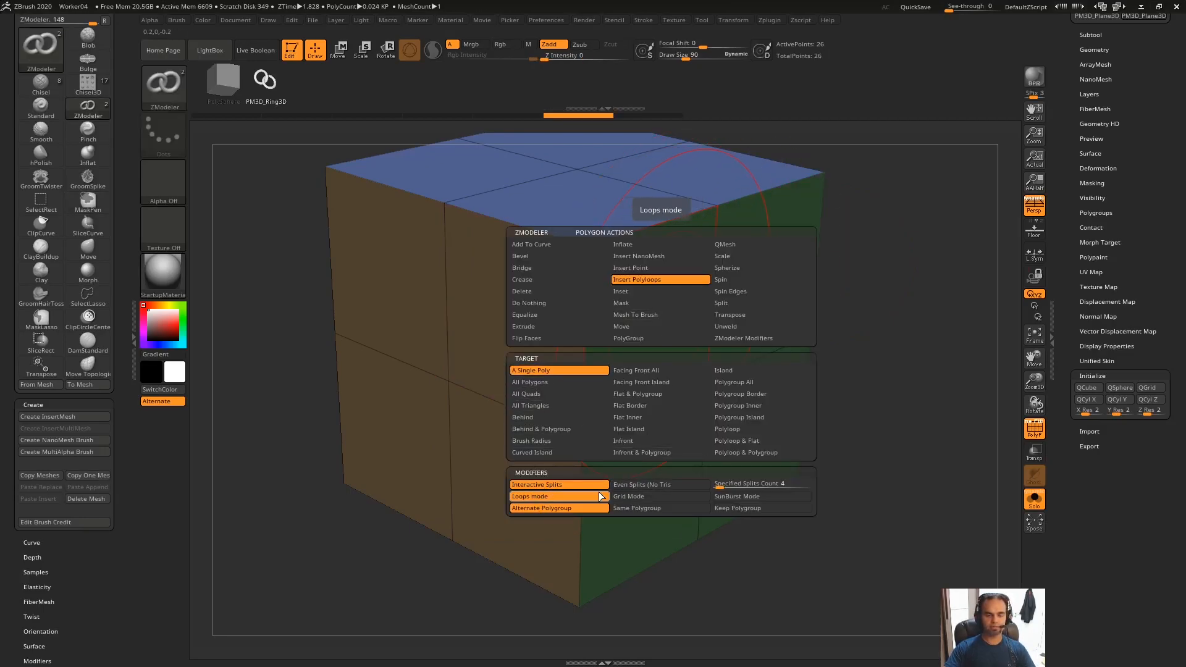
pyautogui.click(636, 486)
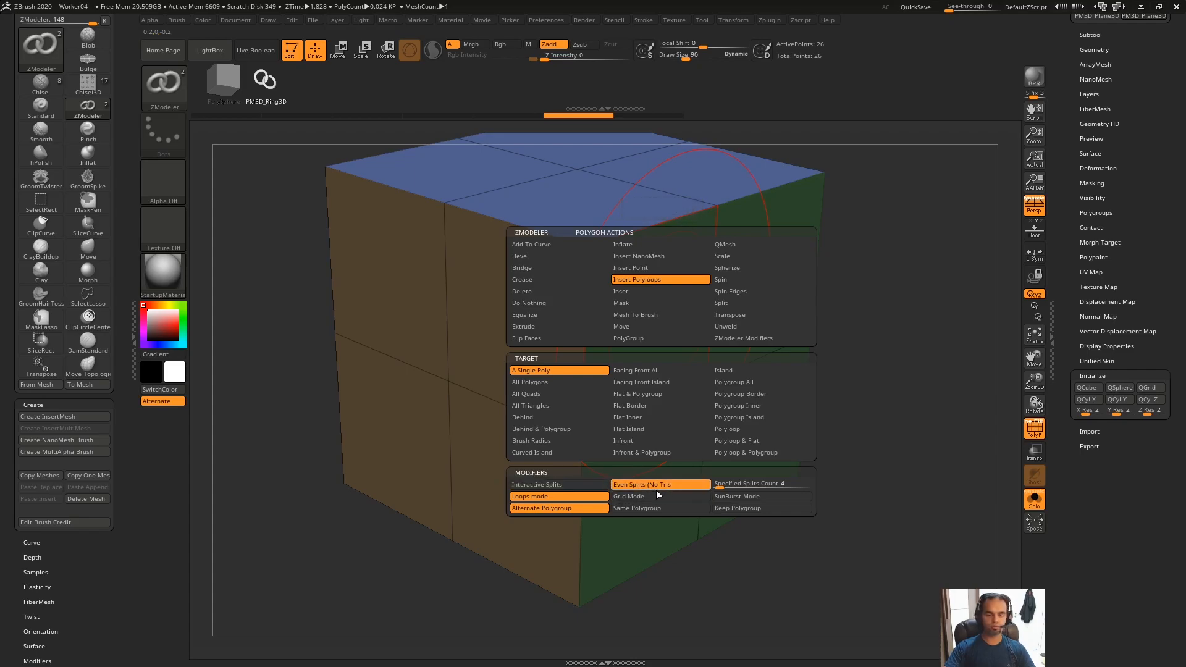
pyautogui.click(770, 313)
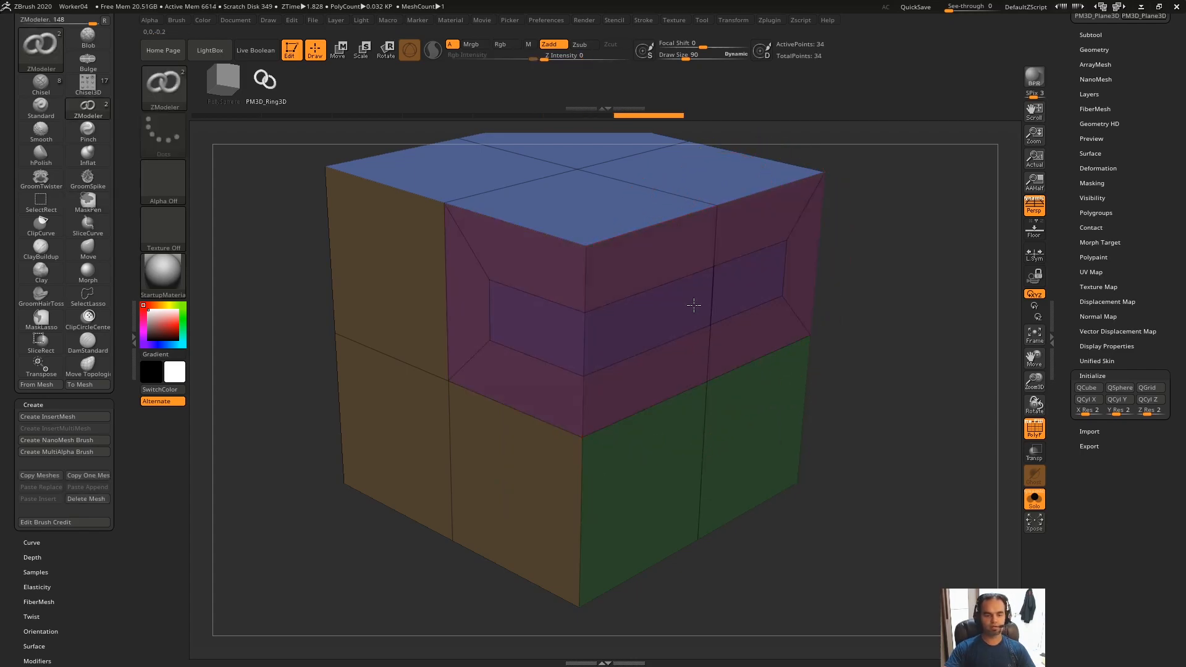
# Step: Trace the even-split edges at the end of the loop in a capture overlay, then dismiss it and undo the insertion
pyautogui.press('Print')
pyautogui.moveTo(890, 156)
pyautogui.mouseDown()
pyautogui.moveTo(447, 405)
pyautogui.moveTo(874, 150)
pyautogui.moveTo(787, 246)
pyautogui.moveTo(805, 338)
pyautogui.mouseUp()
pyautogui.moveTo(786, 245); pyautogui.dragTo(707, 261)
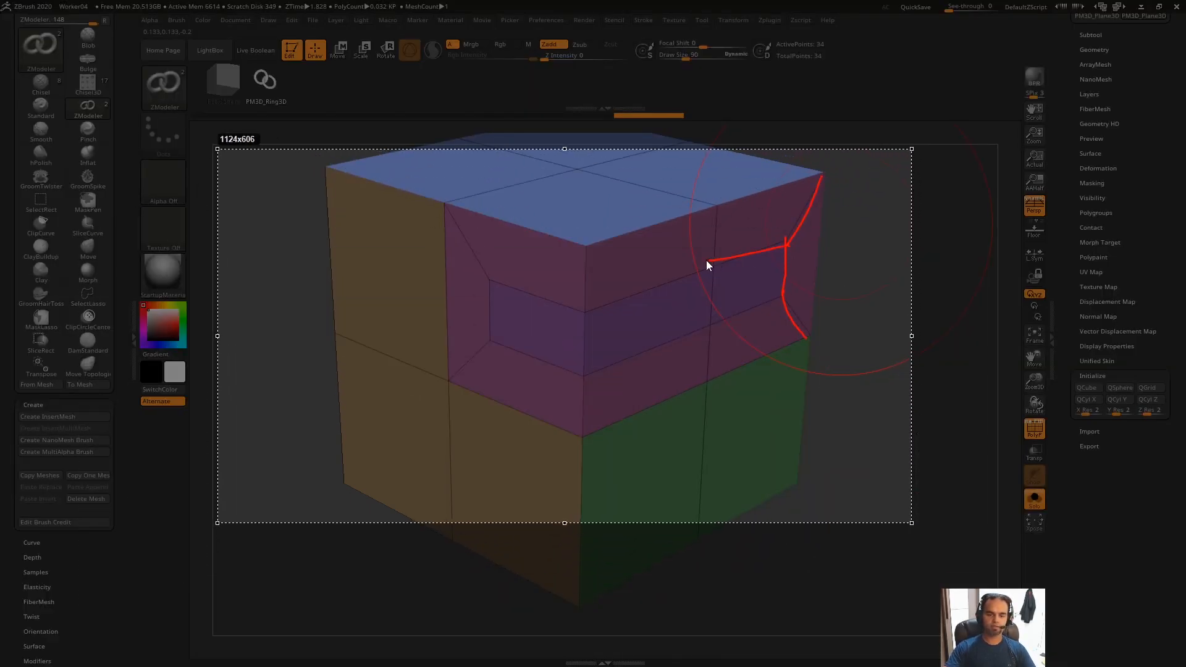
pyautogui.moveTo(774, 296); pyautogui.dragTo(720, 318)
pyautogui.press('Escape')
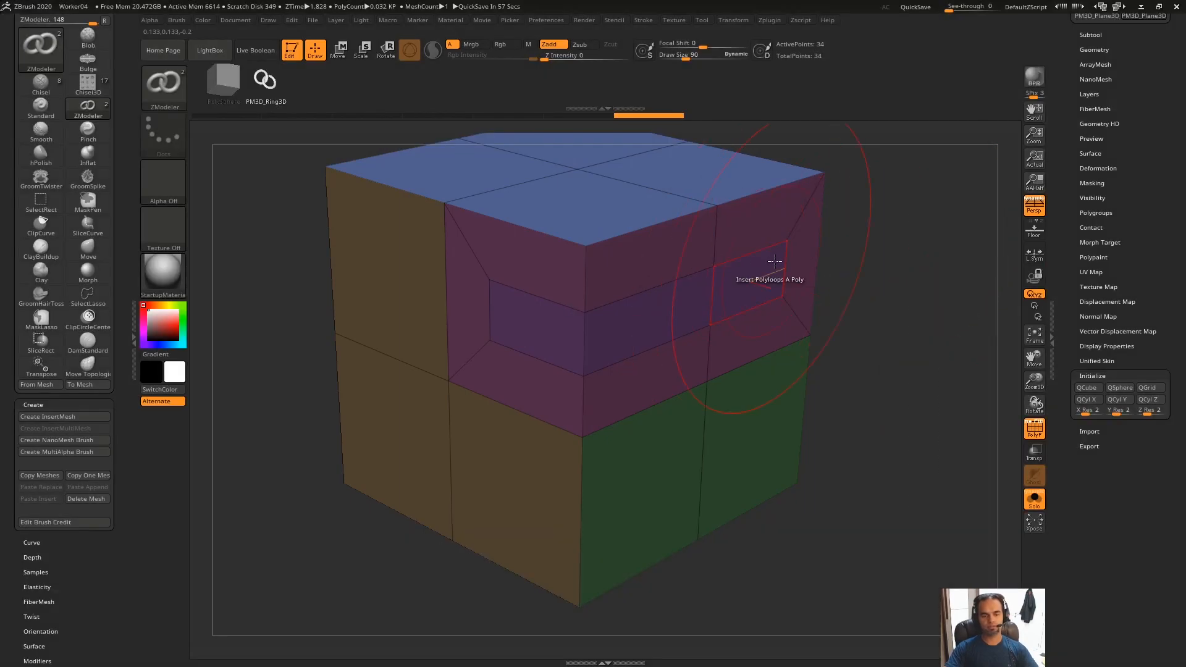
pyautogui.hotkey('ctrl', 'z')
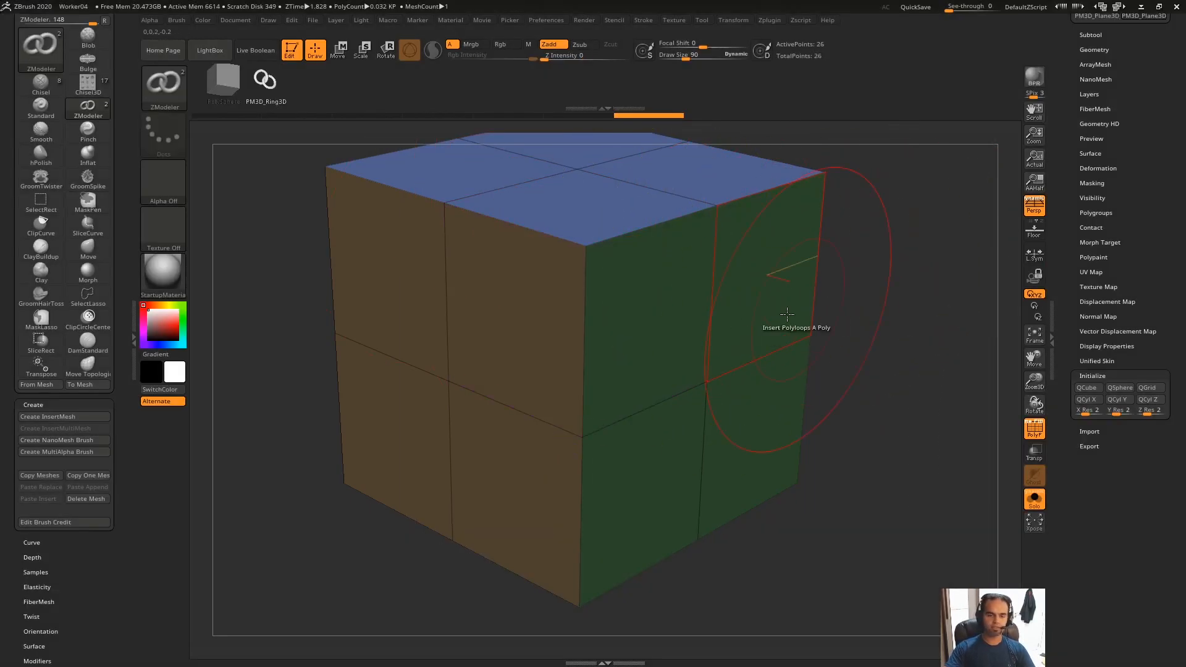
# Step: Try denser polyloops on the cube's upper front polygon, inspect the result and undo it
pyautogui.moveTo(683, 299); pyautogui.dragTo(729, 292)
pyautogui.press('space')
pyautogui.moveTo(883, 247); pyautogui.dragTo(845, 199)
pyautogui.moveTo(653, 270); pyautogui.dragTo(698, 263)
pyautogui.moveTo(852, 278); pyautogui.dragTo(895, 265)
pyautogui.hotkey('ctrl', 'z')
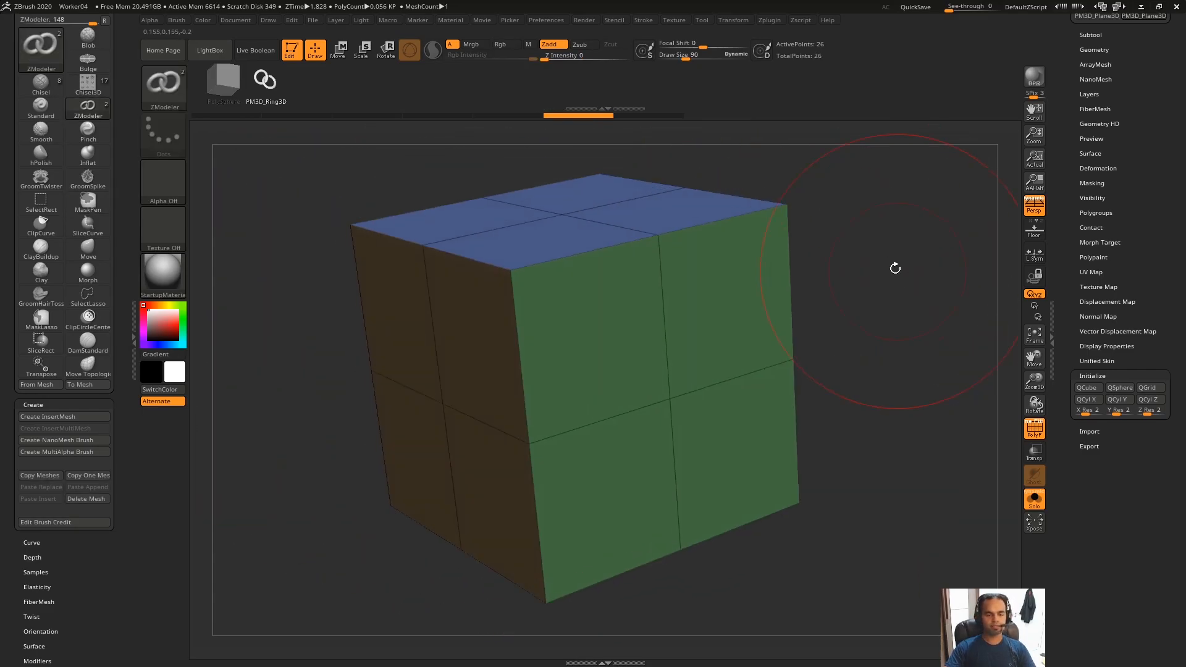
# Step: Try several curved polyloop insertions on the cube's upper front polygon, undoing each one after viewing it
pyautogui.moveTo(612, 323); pyautogui.dragTo(741, 303)
pyautogui.moveTo(813, 291); pyautogui.dragTo(896, 216)
pyautogui.hotkey('ctrl', 'z')
pyautogui.moveTo(706, 310); pyautogui.dragTo(787, 312)
pyautogui.moveTo(877, 291); pyautogui.dragTo(914, 321)
pyautogui.hotkey('ctrl', 'z')
pyautogui.moveTo(669, 330); pyautogui.dragTo(710, 327)
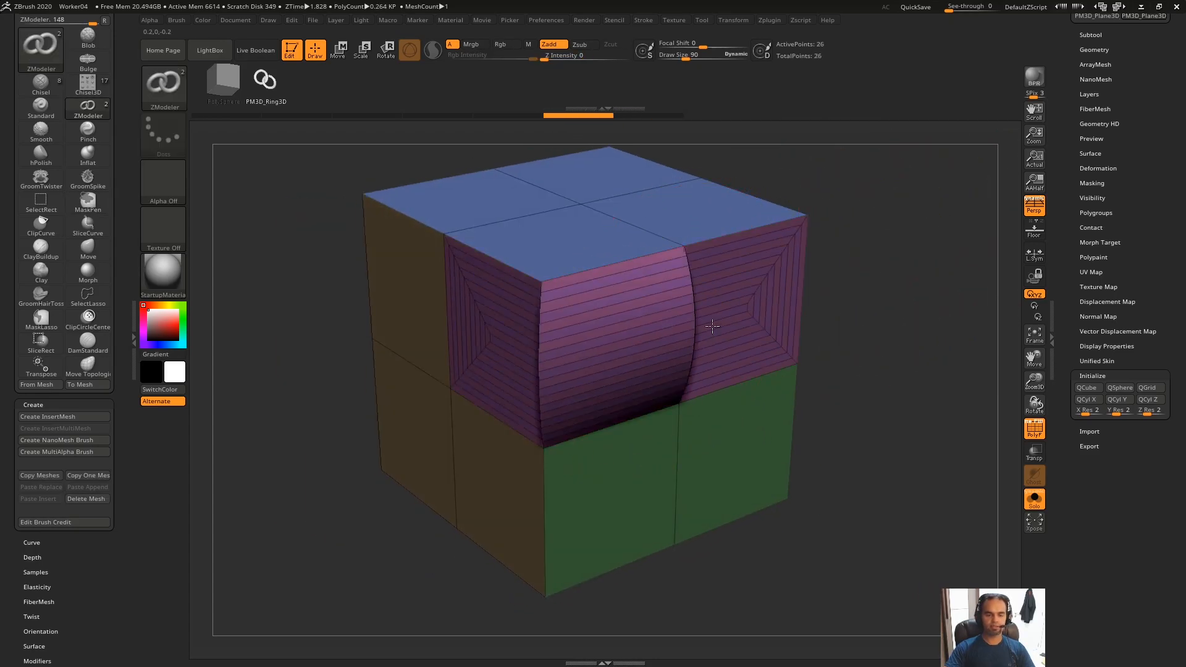
pyautogui.moveTo(865, 303); pyautogui.dragTo(895, 259)
pyautogui.hotkey('ctrl', 'z')
# Step: Try a horizontal loop around the whole cube and very dense flat polyloops on its upper sides, undoing both
pyautogui.moveTo(890, 206); pyautogui.dragTo(660, 332)
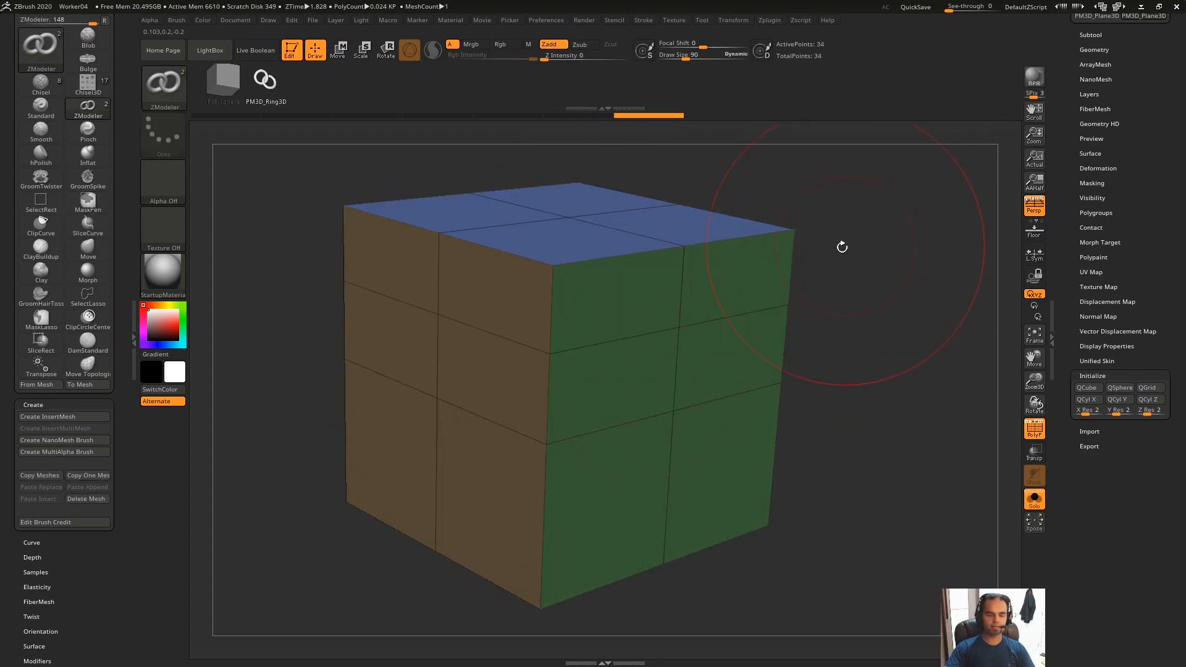
pyautogui.moveTo(820, 266); pyautogui.dragTo(588, 344)
pyautogui.hotkey('ctrl', 'z')
pyautogui.click(547, 339)
pyautogui.click(550, 338)
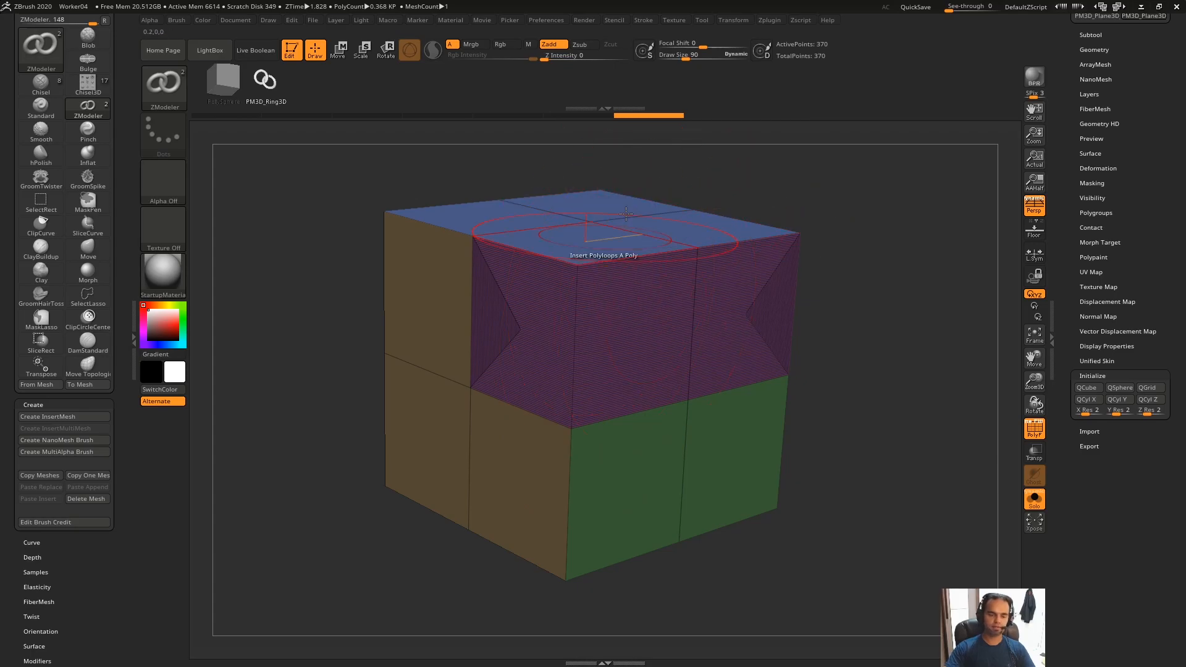
pyautogui.hotkey('ctrl', 'z')
# Step: Try dense curved vertical polyloops and flat horizontal polyloops on the upper front polygon, undoing each
pyautogui.moveTo(918, 208); pyautogui.dragTo(729, 292)
pyautogui.moveTo(870, 181); pyautogui.dragTo(603, 339)
pyautogui.click(603, 339)
pyautogui.moveTo(624, 508); pyautogui.dragTo(683, 169)
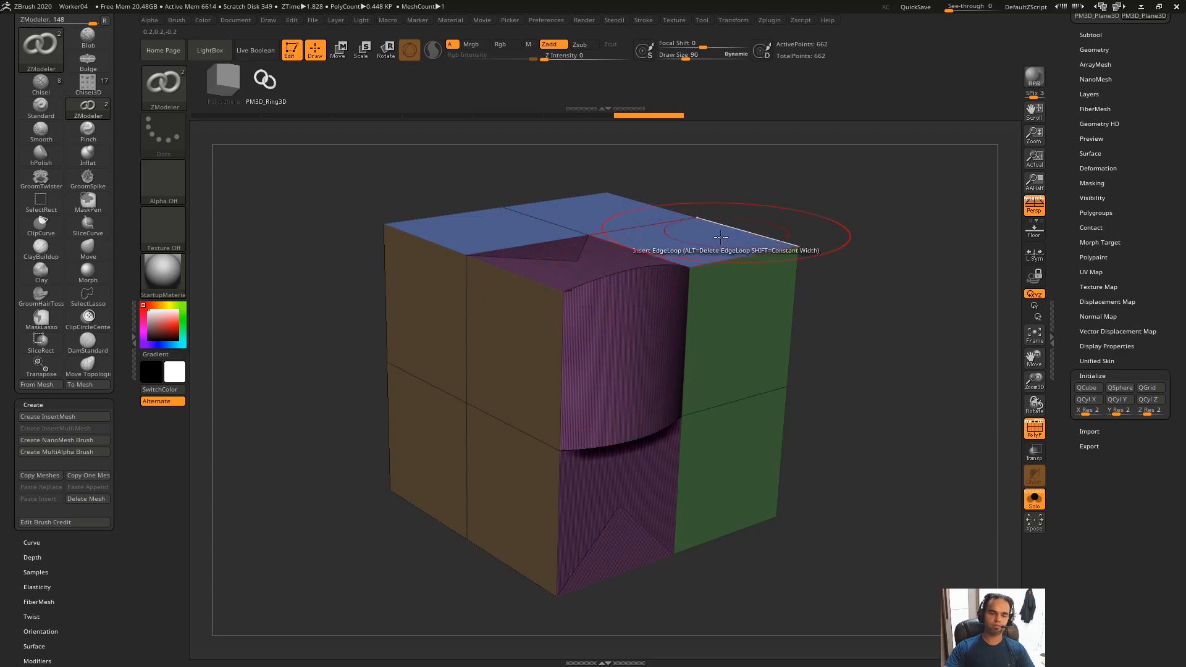
pyautogui.hotkey('ctrl', 'z')
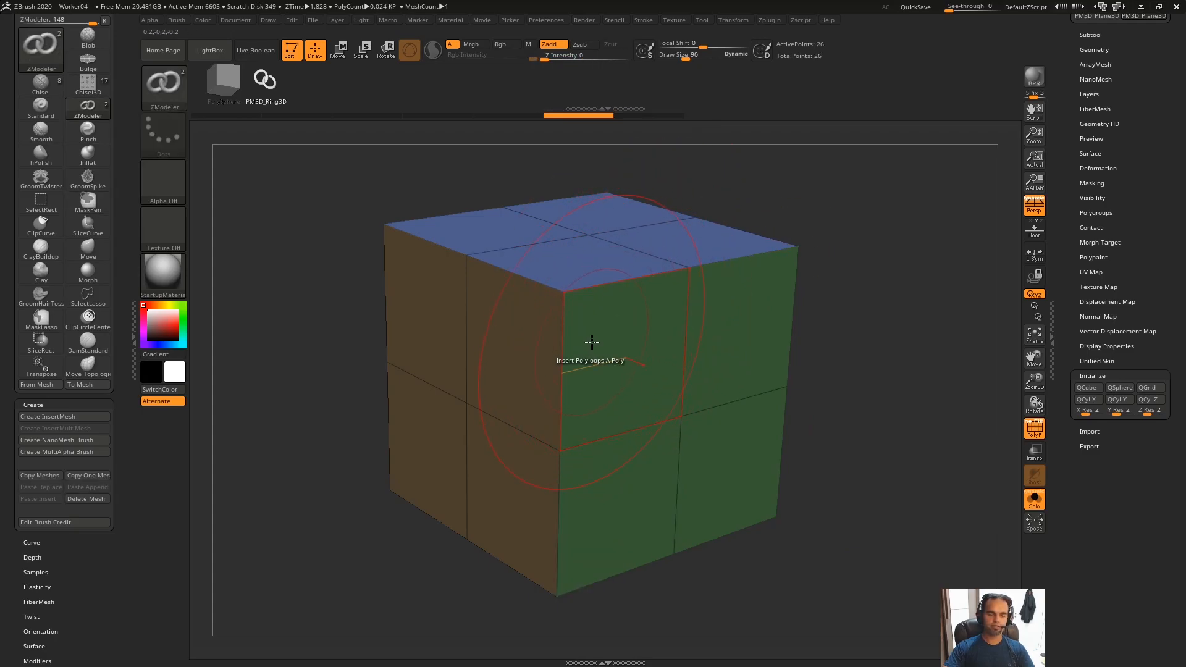
pyautogui.moveTo(592, 353); pyautogui.dragTo(501, 380)
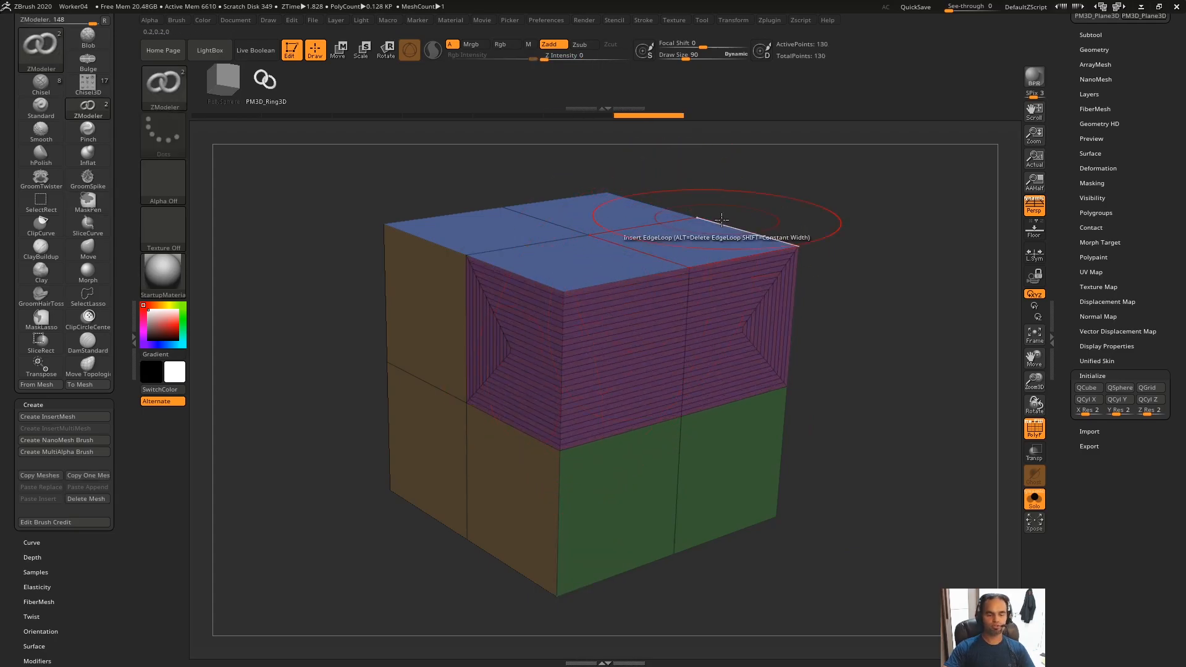
pyautogui.hotkey('ctrl', 'z')
# Step: Switch Insert Polyloops to Specified Splits Count and try it on the upper front polygon, undoing each insertion
pyautogui.press('space')
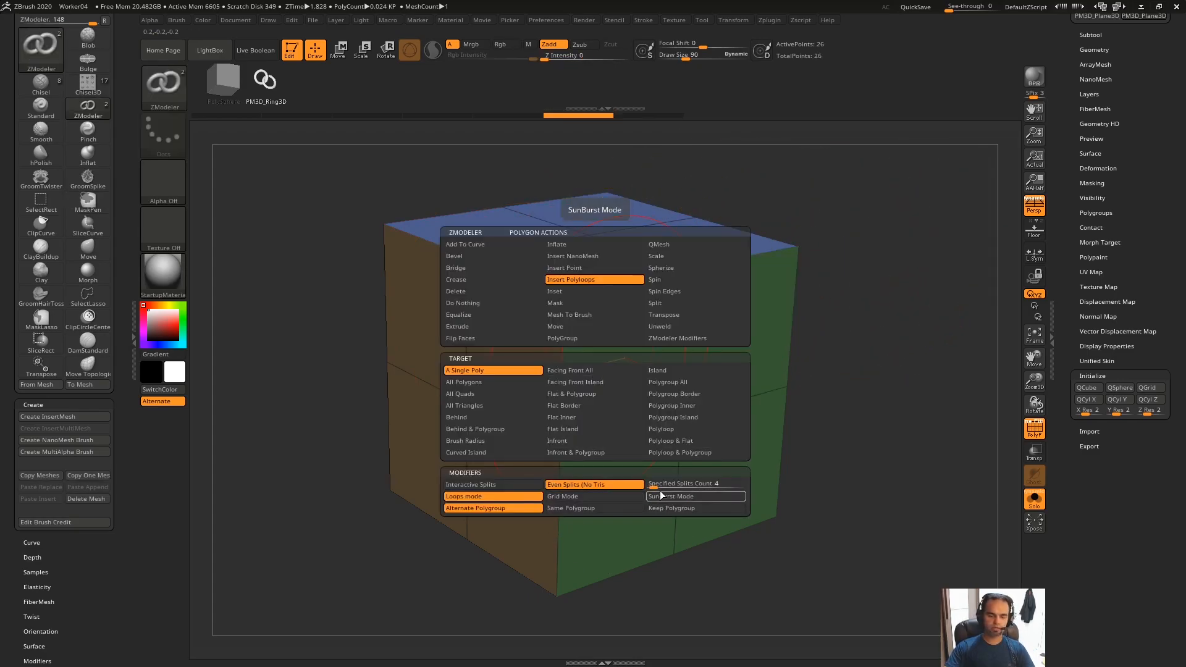
pyautogui.press('space')
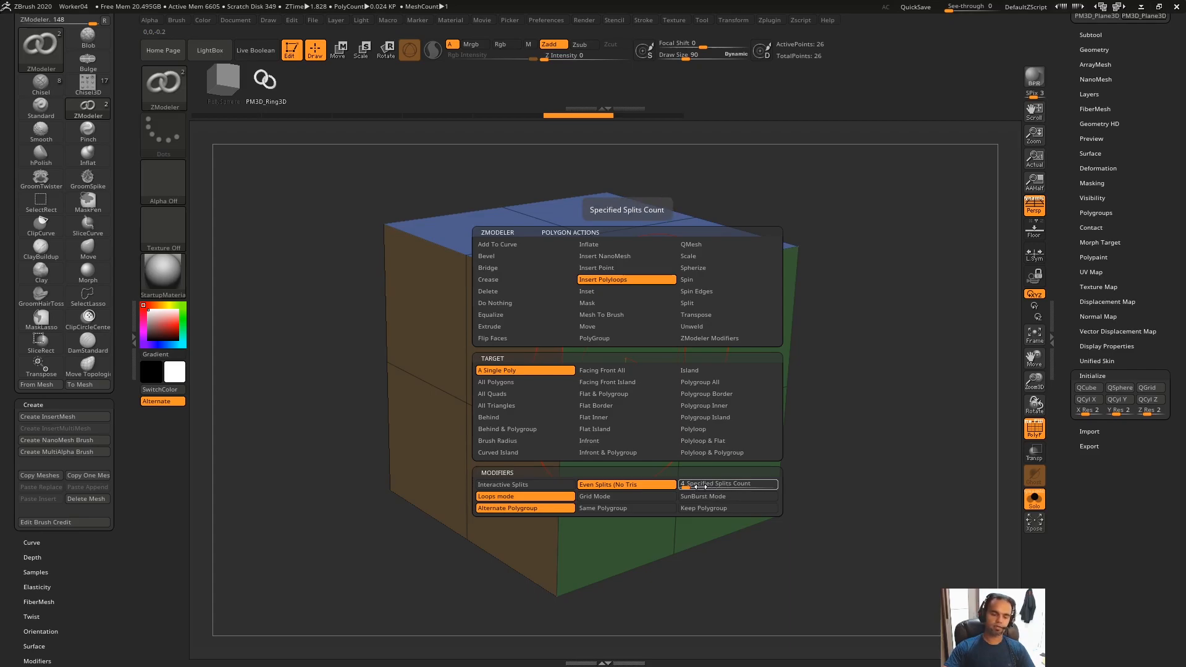
pyautogui.press('space')
pyautogui.keyDown('alt'); pyautogui.moveTo(627, 325); pyautogui.dragTo(632, 356, button='right'); pyautogui.keyUp('alt')
pyautogui.moveTo(644, 374); pyautogui.dragTo(761, 386)
pyautogui.moveTo(557, 368); pyautogui.dragTo(527, 362, button='right')
pyautogui.hotkey('ctrl', 'z')
pyautogui.moveTo(617, 308); pyautogui.dragTo(655, 270, button='right')
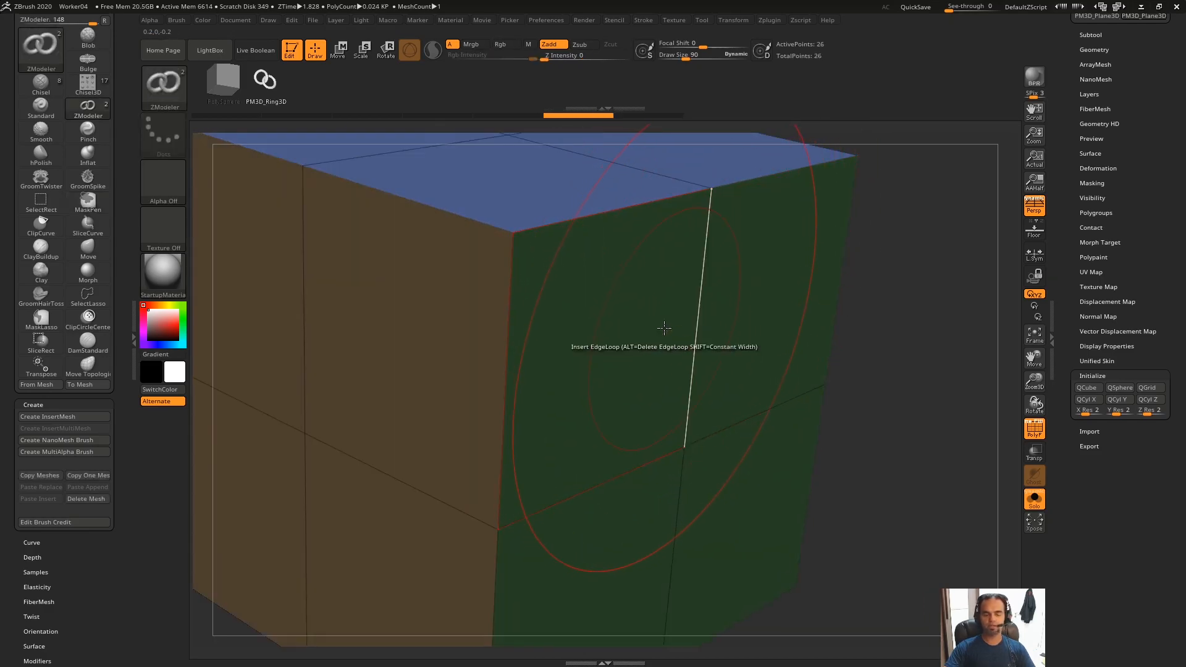
pyautogui.moveTo(664, 330); pyautogui.dragTo(701, 338)
pyautogui.hotkey('ctrl', 'z')
# Step: Set Specified Splits Count to 15, insert polyloops on the upper front polygon, and undo the insertion
pyautogui.press('space')
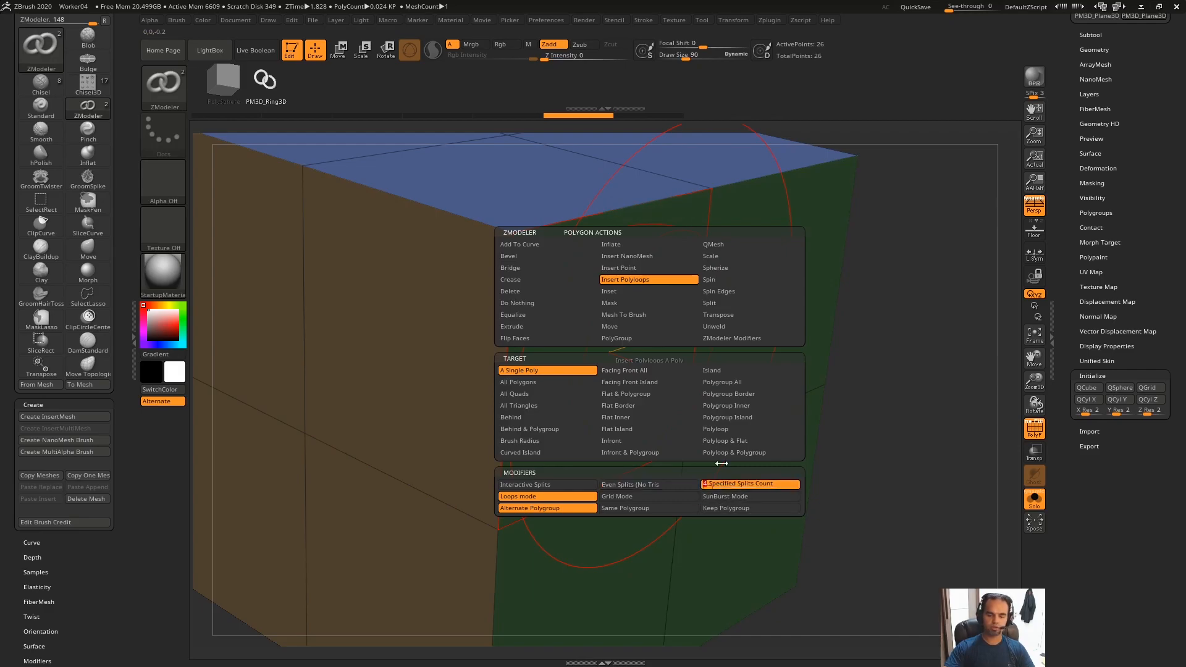
pyautogui.click(651, 327)
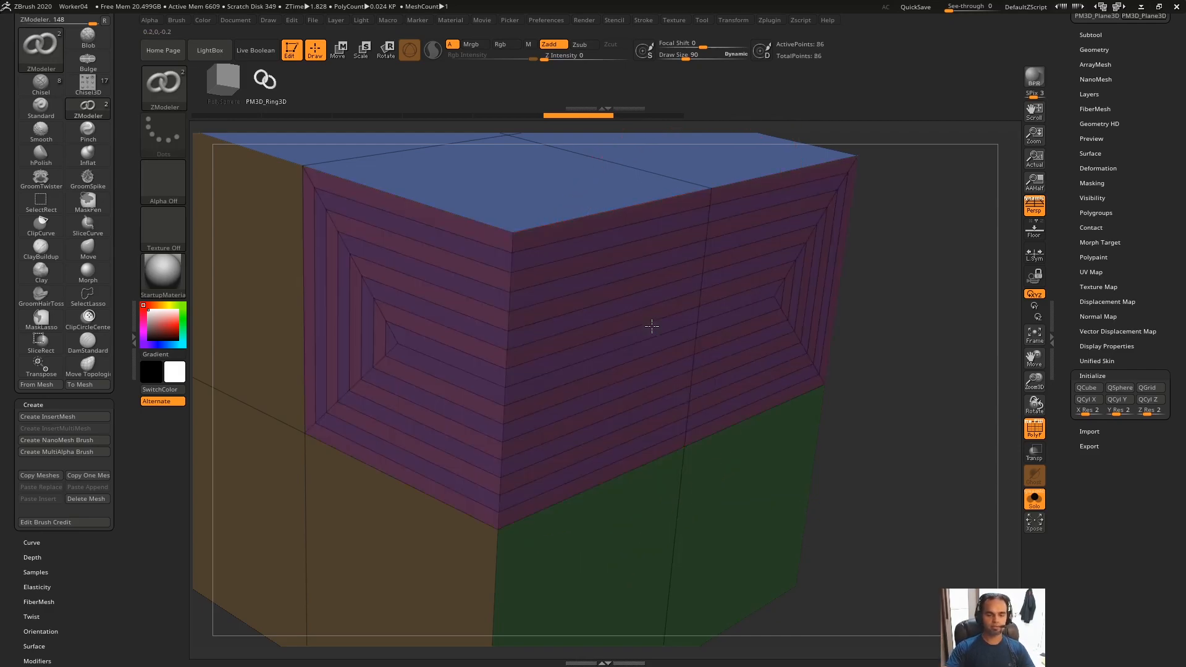
pyautogui.moveTo(652, 328); pyautogui.dragTo(916, 227, button='right')
pyautogui.hotkey('ctrl', 'z')
# Step: Repeat the 15-split polyloop insertion on the upper front polygon from another view, undoing each attempt
pyautogui.moveTo(917, 232); pyautogui.dragTo(919, 259)
pyautogui.click(665, 312)
pyautogui.hotkey('ctrl', 'z')
pyautogui.click(685, 309)
pyautogui.moveTo(686, 308); pyautogui.dragTo(865, 364)
pyautogui.hotkey('ctrl', 'z')
# Step: Switch Insert Polyloops back to Interactive Splits, test it on the upper front polygon, and undo the test
pyautogui.press('space')
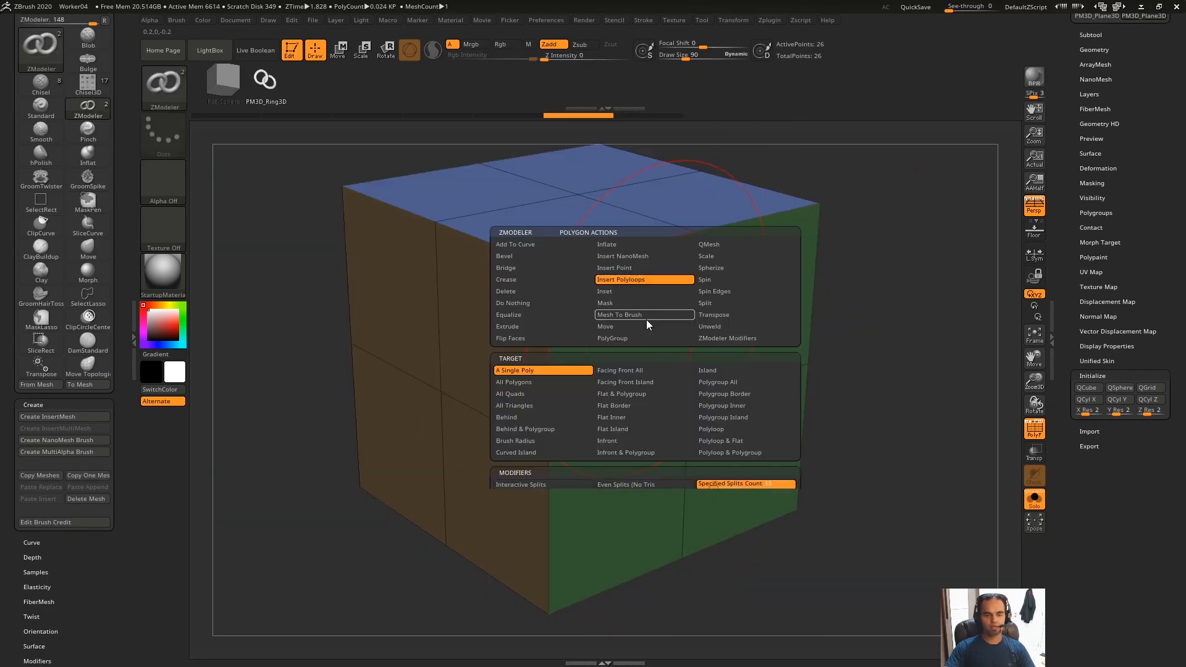
pyautogui.click(569, 485)
pyautogui.keyDown('alt'); pyautogui.moveTo(879, 281); pyautogui.dragTo(862, 300); pyautogui.keyUp('alt')
pyautogui.press('space')
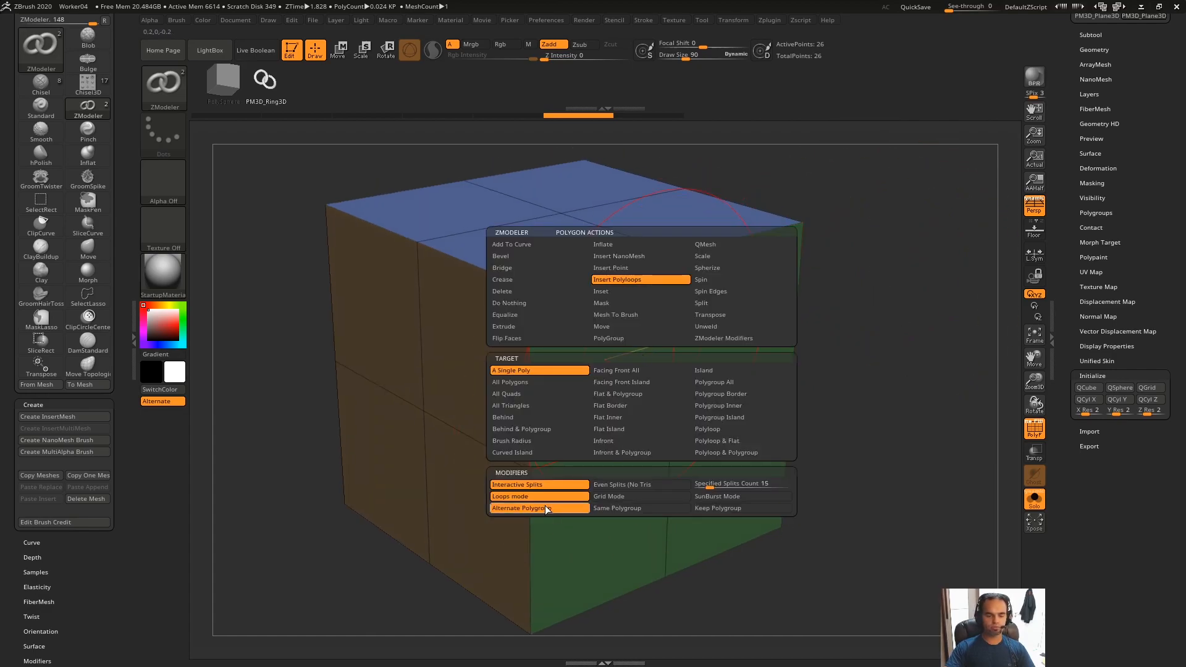
pyautogui.moveTo(675, 361); pyautogui.dragTo(673, 367)
pyautogui.hotkey('ctrl', 'z')
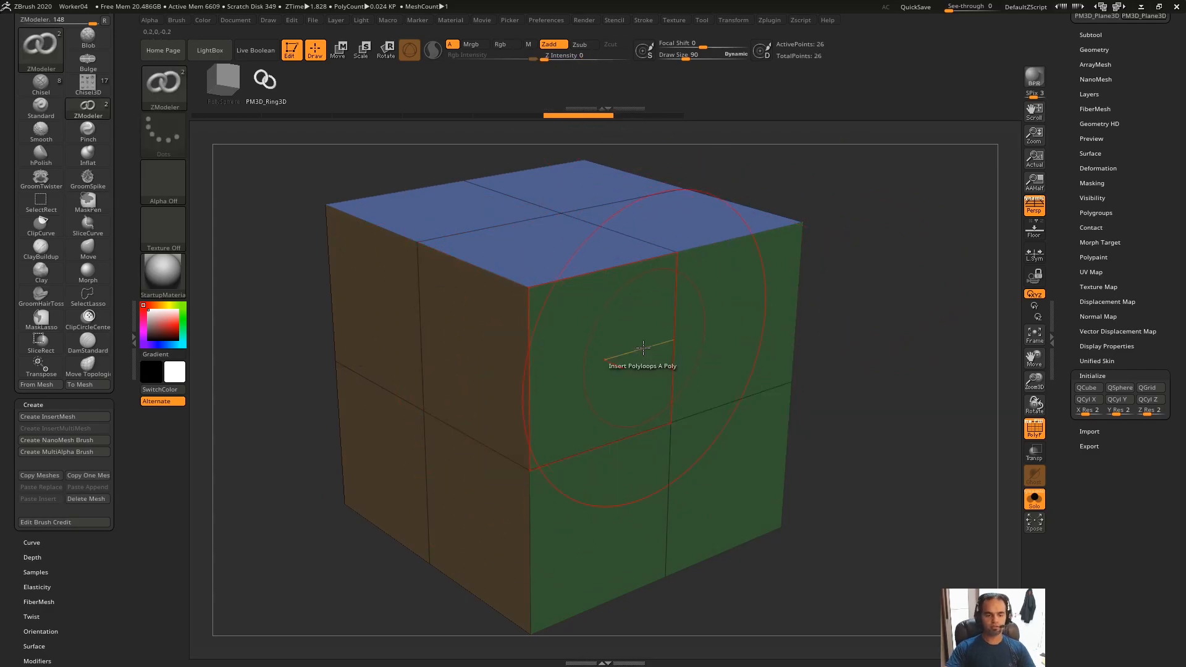
# Step: Try Insert Polyloops with target Polyloop, bulging the cube's upper band with dense loops, then undo it
pyautogui.press('space')
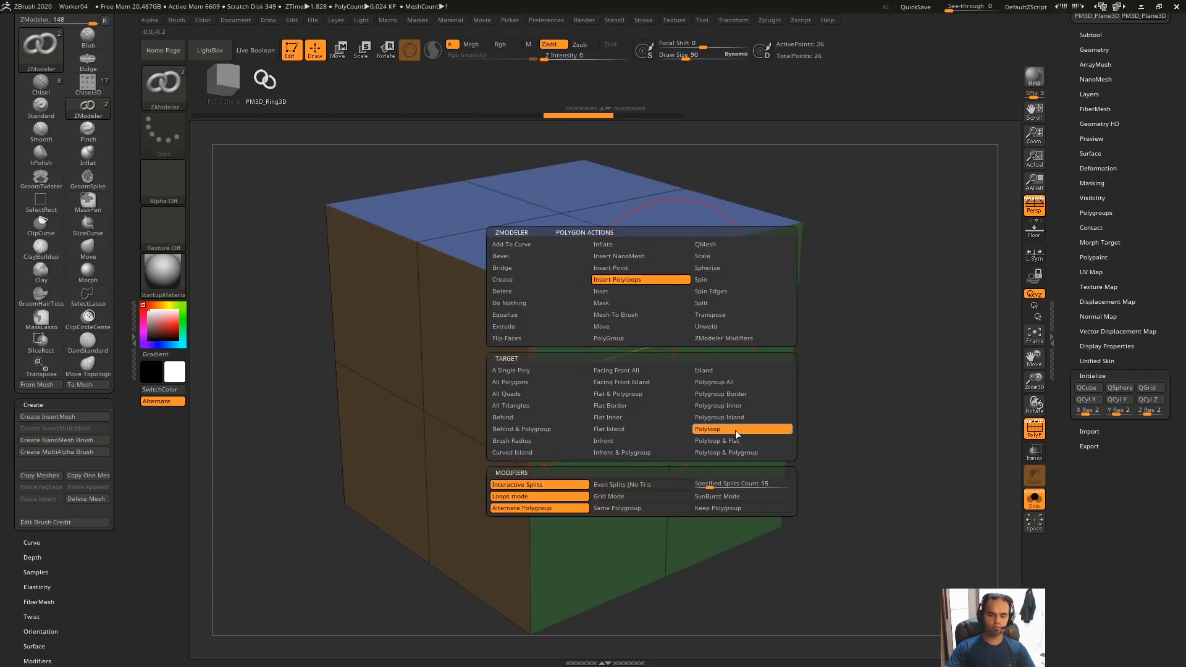
pyautogui.click(718, 431)
pyautogui.moveTo(603, 358); pyautogui.dragTo(730, 371)
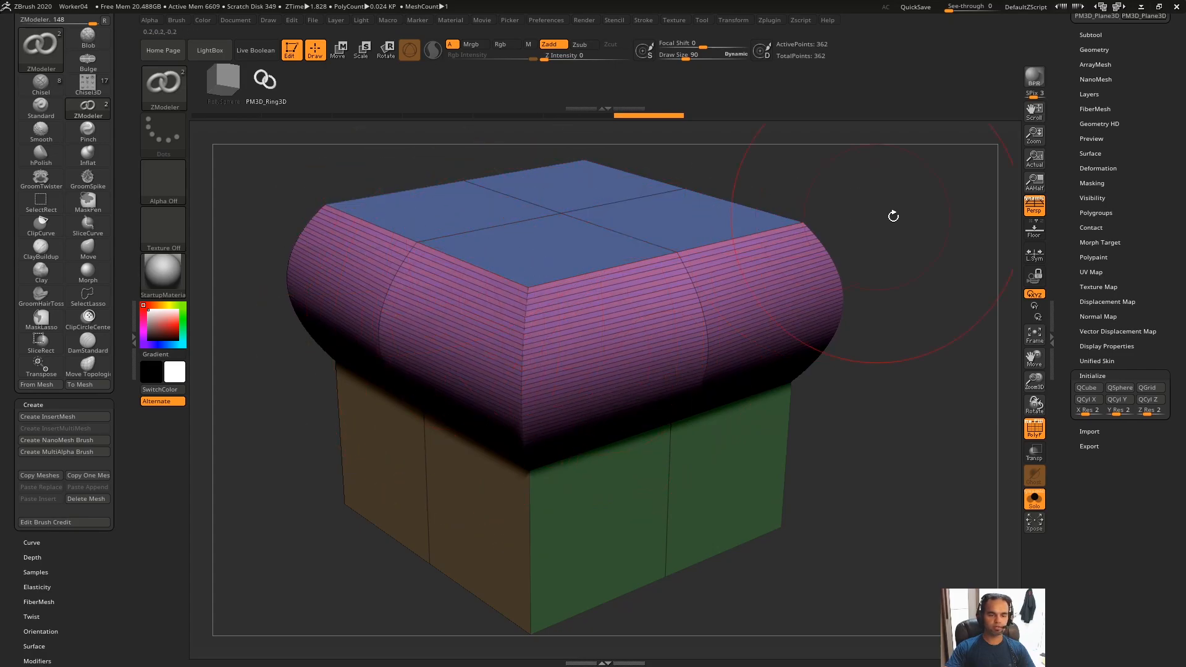
pyautogui.moveTo(893, 216); pyautogui.dragTo(816, 226)
pyautogui.moveTo(687, 247); pyautogui.dragTo(759, 278, button='right')
pyautogui.hotkey('ctrl', 'z')
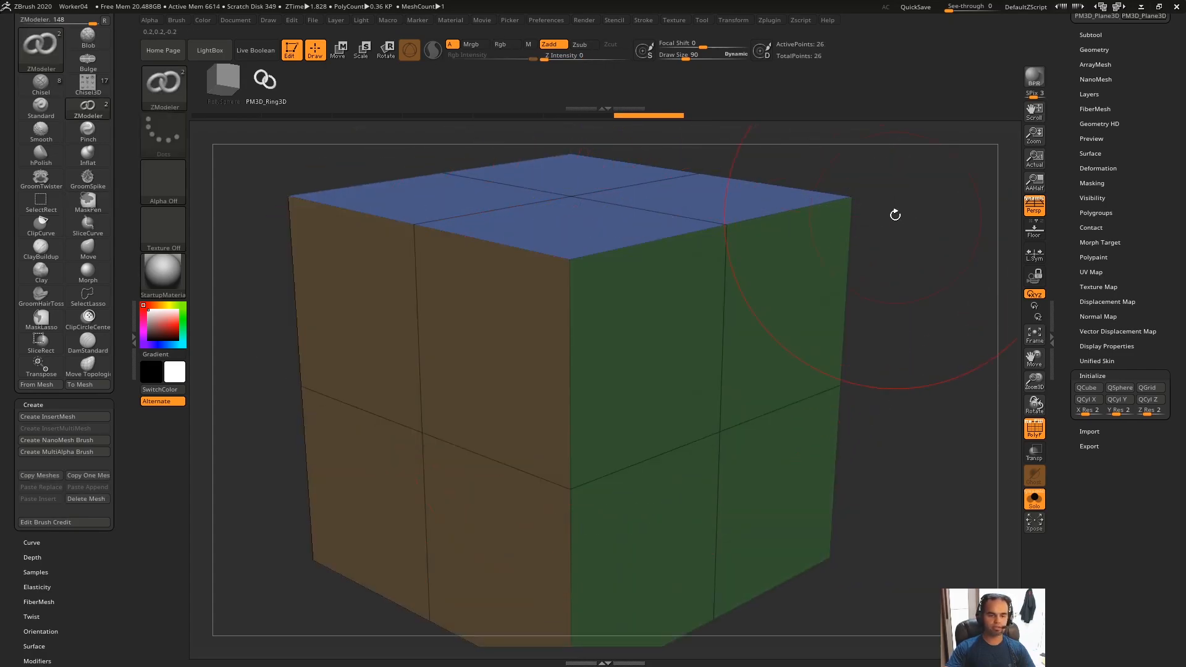
# Step: Switch Insert Polyloops to Grid Mode with target A Single Poly and apply it to the upper front polygon
pyautogui.moveTo(895, 215); pyautogui.dragTo(874, 239)
pyautogui.press('space')
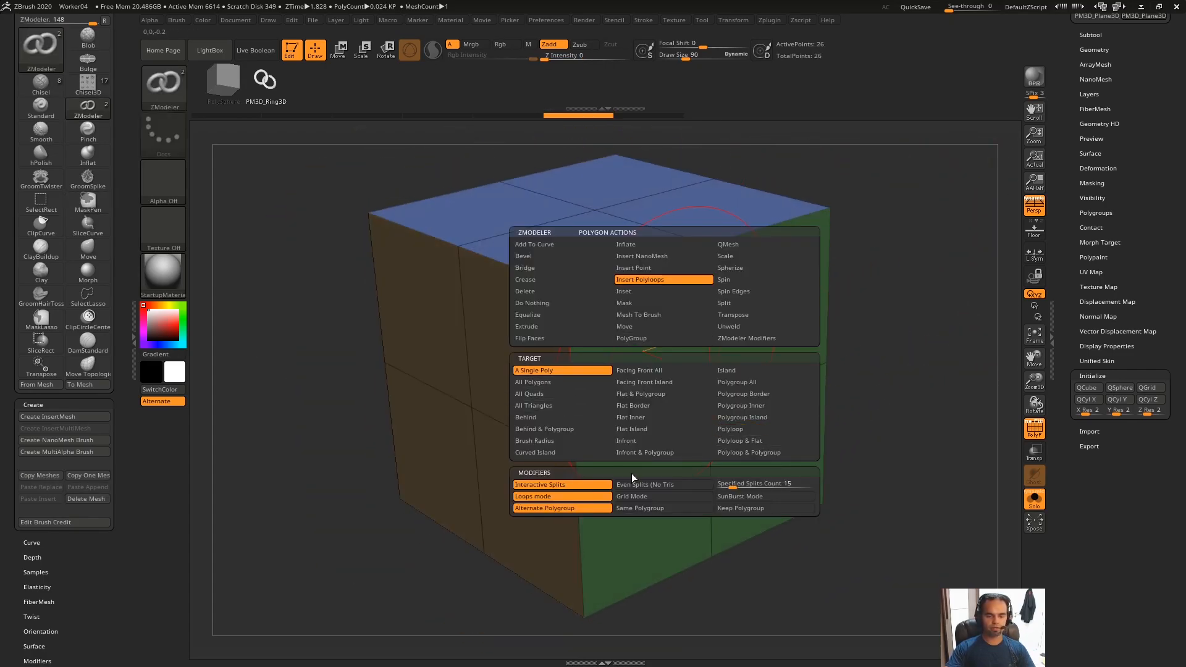
pyautogui.click(652, 499)
pyautogui.moveTo(681, 339); pyautogui.dragTo(721, 343)
# Step: Outline the polygon's grid of crossing loops with red strokes in a capture overlay, then dismiss it and undo the insertion
pyautogui.press('Print')
pyautogui.moveTo(893, 226); pyautogui.dragTo(885, 244)
pyautogui.moveTo(697, 247)
pyautogui.mouseDown()
pyautogui.moveTo(701, 390)
pyautogui.moveTo(579, 286)
pyautogui.mouseUp()
pyautogui.moveTo(576, 289); pyautogui.dragTo(590, 449)
pyautogui.moveTo(571, 458); pyautogui.dragTo(700, 415)
pyautogui.moveTo(577, 309); pyautogui.dragTo(702, 275)
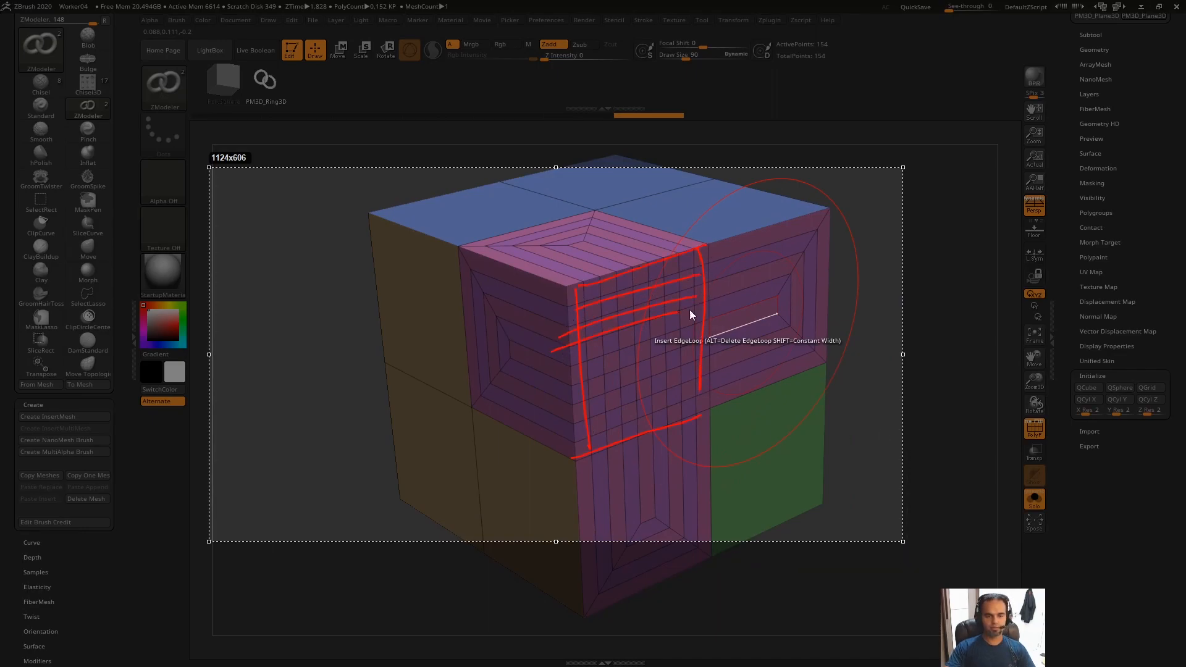
pyautogui.moveTo(610, 428); pyautogui.dragTo(647, 411)
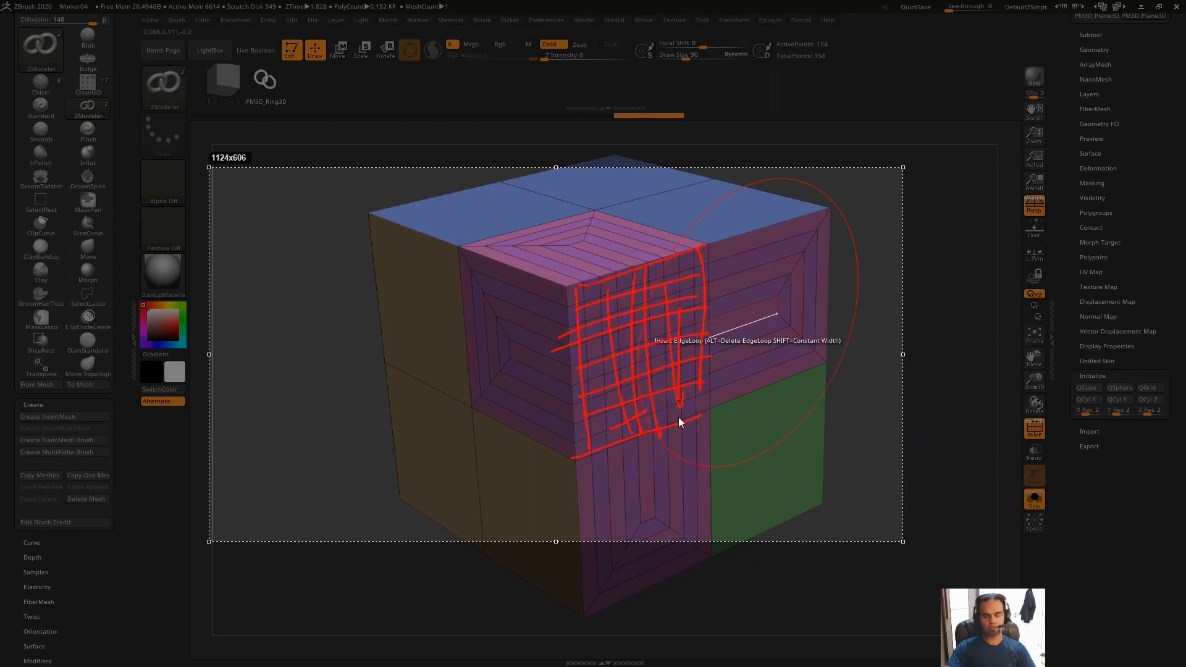
pyautogui.press('Escape')
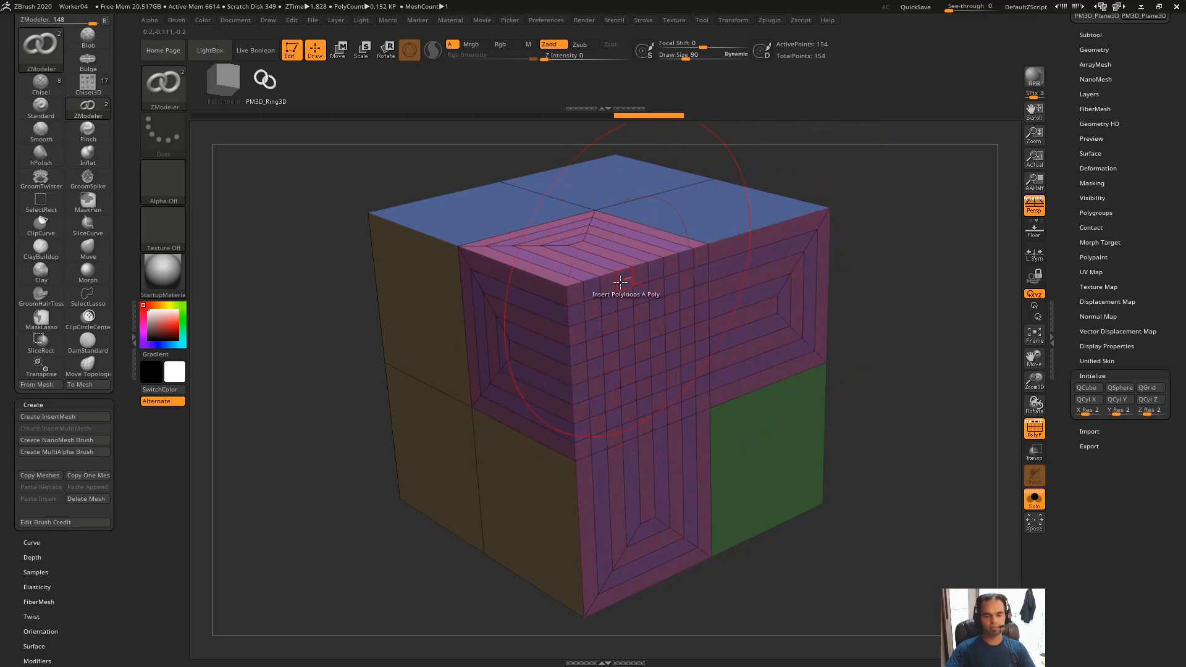
pyautogui.hotkey('ctrl', 'z')
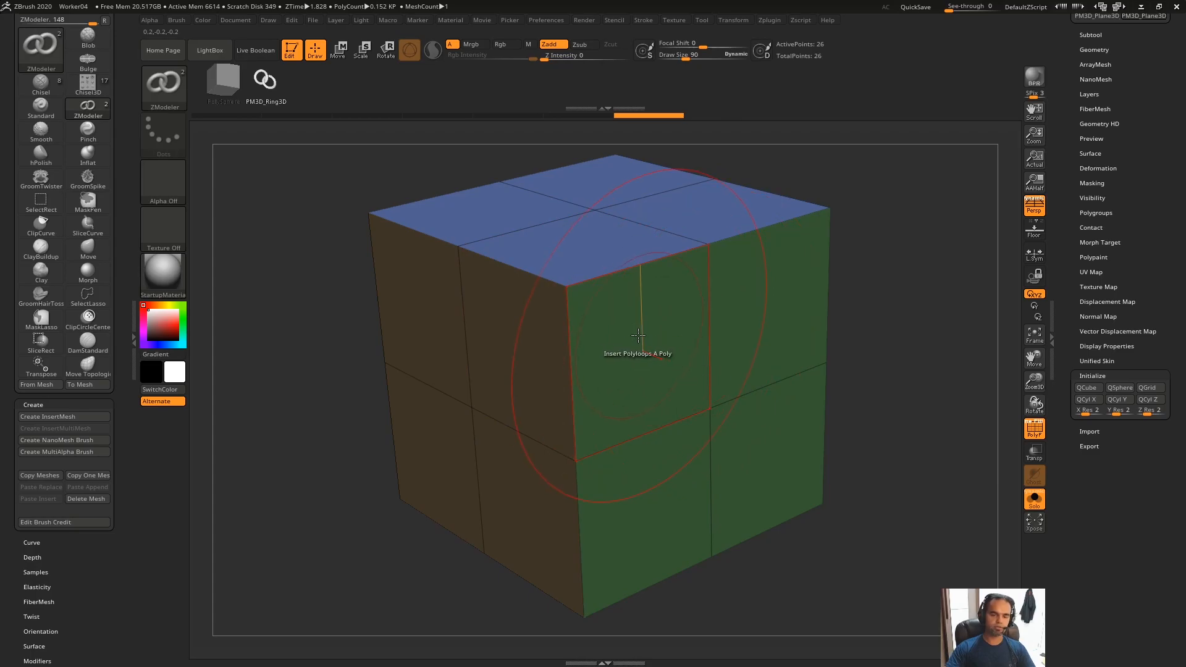
# Step: Set the Insert Polyloops target to All Polygons and apply Grid Mode across the whole cube
pyautogui.press('space')
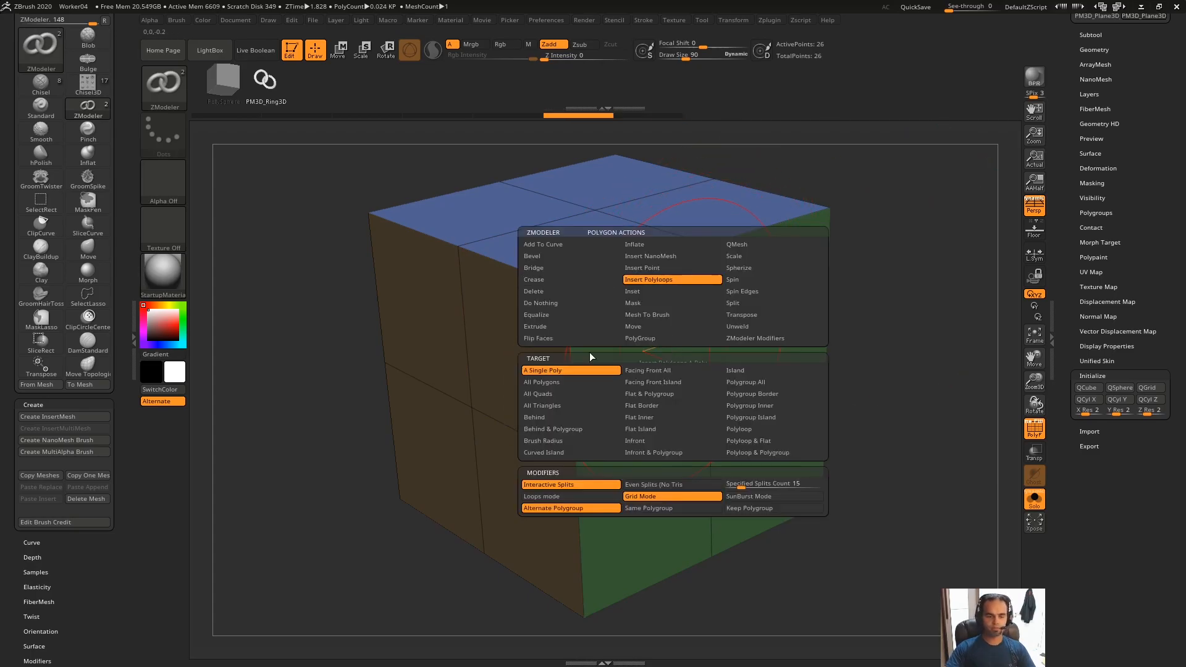
pyautogui.click(569, 381)
pyautogui.moveTo(682, 346)
pyautogui.mouseDown()
pyautogui.moveTo(730, 348)
pyautogui.moveTo(709, 343)
pyautogui.mouseUp()
pyautogui.moveTo(865, 238)
pyautogui.mouseDown()
pyautogui.moveTo(952, 197)
pyautogui.moveTo(625, 257)
pyautogui.mouseUp()
pyautogui.moveTo(637, 286)
pyautogui.mouseDown(button='right')
pyautogui.moveTo(728, 265)
pyautogui.moveTo(626, 297)
pyautogui.moveTo(573, 284)
pyautogui.moveTo(706, 260)
pyautogui.moveTo(693, 233)
pyautogui.moveTo(655, 296)
pyautogui.mouseUp(button='right')
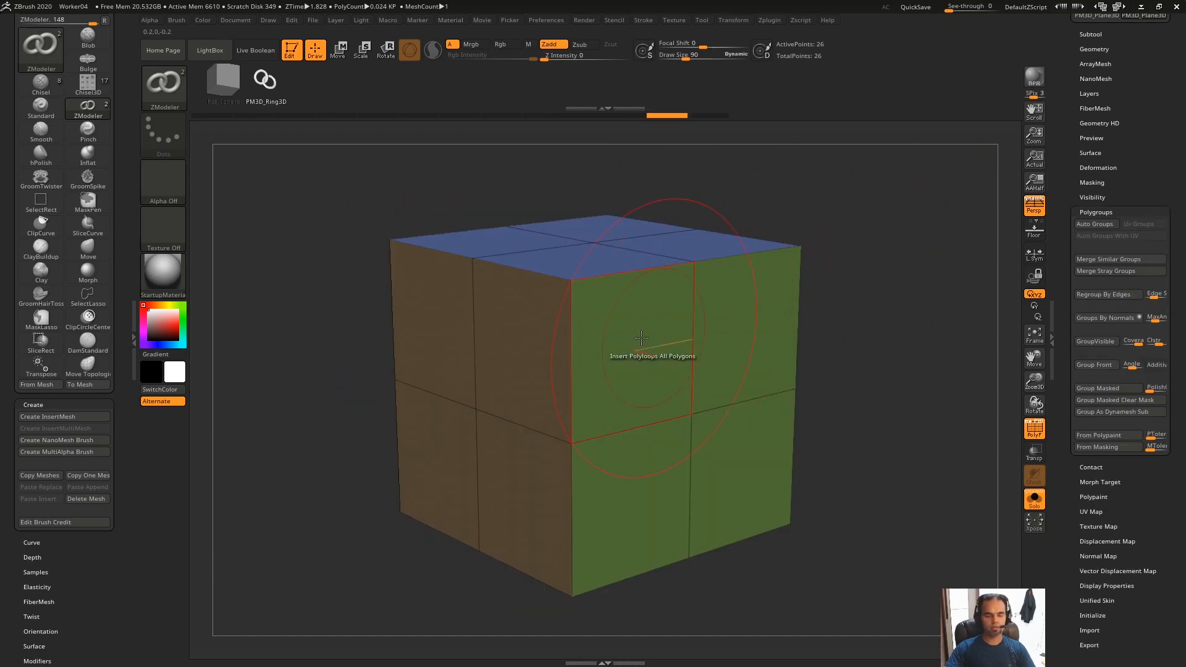
# Step: Switch Insert Polyloops to SunBurst Mode and apply it with target All Polygons across the whole cube
pyautogui.press('space')
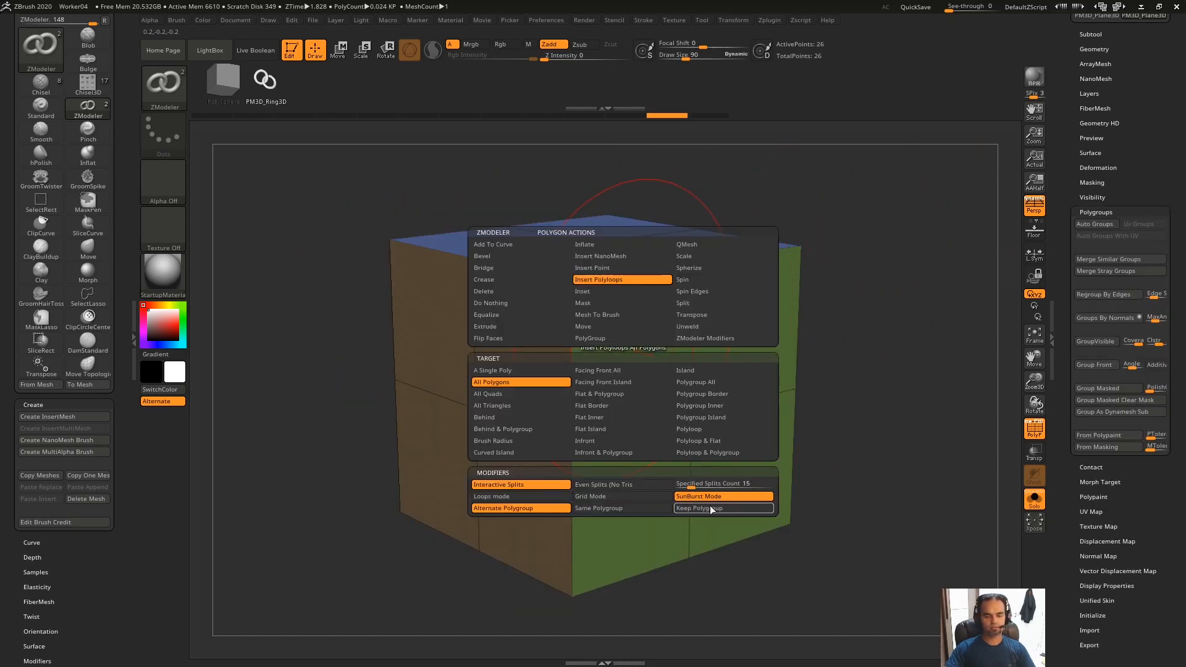
pyautogui.click(705, 508)
pyautogui.click(646, 316)
pyautogui.keyDown('ctrl'); pyautogui.moveTo(646, 316); pyautogui.dragTo(856, 189, button='right'); pyautogui.keyUp('ctrl')
# Step: Trace the radial SunBurst lines with red strokes in a capture overlay, then dismiss it and undo the insertion
pyautogui.press('Print')
pyautogui.moveTo(743, 309); pyautogui.dragTo(724, 391)
pyautogui.moveTo(588, 399)
pyautogui.mouseDown()
pyautogui.moveTo(606, 390)
pyautogui.moveTo(610, 294)
pyautogui.mouseUp()
pyautogui.moveTo(546, 359); pyautogui.dragTo(542, 356)
pyautogui.moveTo(589, 399)
pyautogui.mouseDown()
pyautogui.moveTo(570, 420)
pyautogui.moveTo(576, 470)
pyautogui.mouseUp()
pyautogui.moveTo(600, 398); pyautogui.dragTo(630, 426)
pyautogui.press('Escape')
pyautogui.moveTo(991, 231); pyautogui.dragTo(1007, 245, button='right')
pyautogui.hotkey('ctrl', 'z')
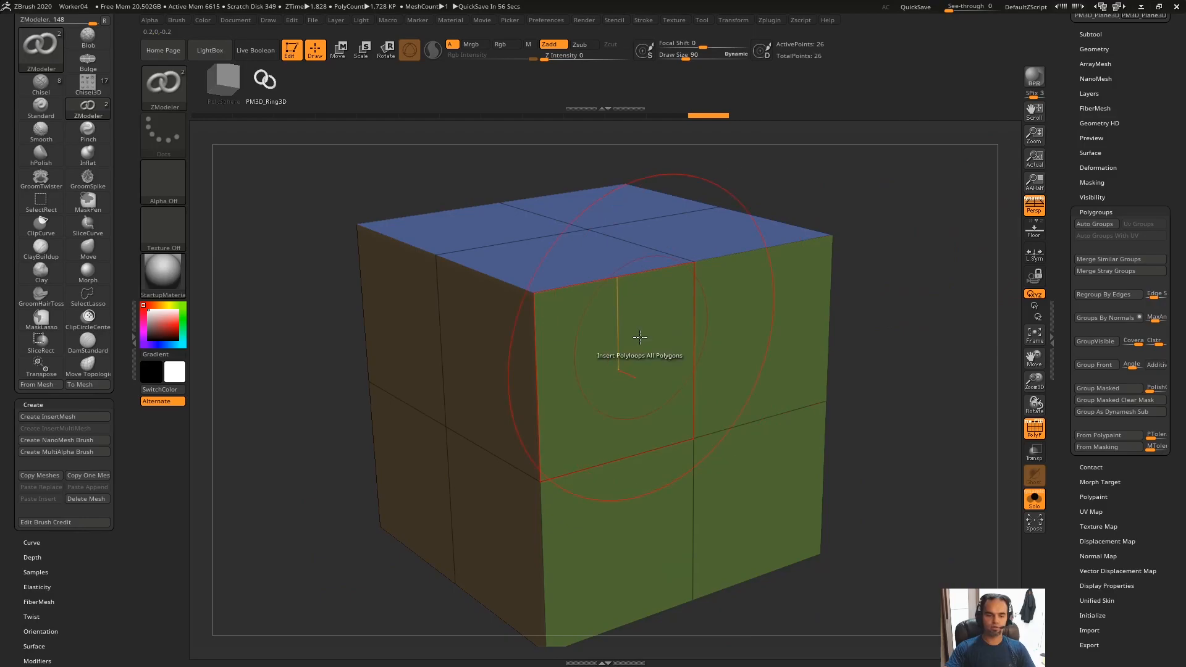
# Step: Set the Insert Polyloops target to A Single Poly, apply SunBurst Mode to the upper front polygon, then undo it
pyautogui.press('space')
pyautogui.click(528, 372)
pyautogui.click(624, 329)
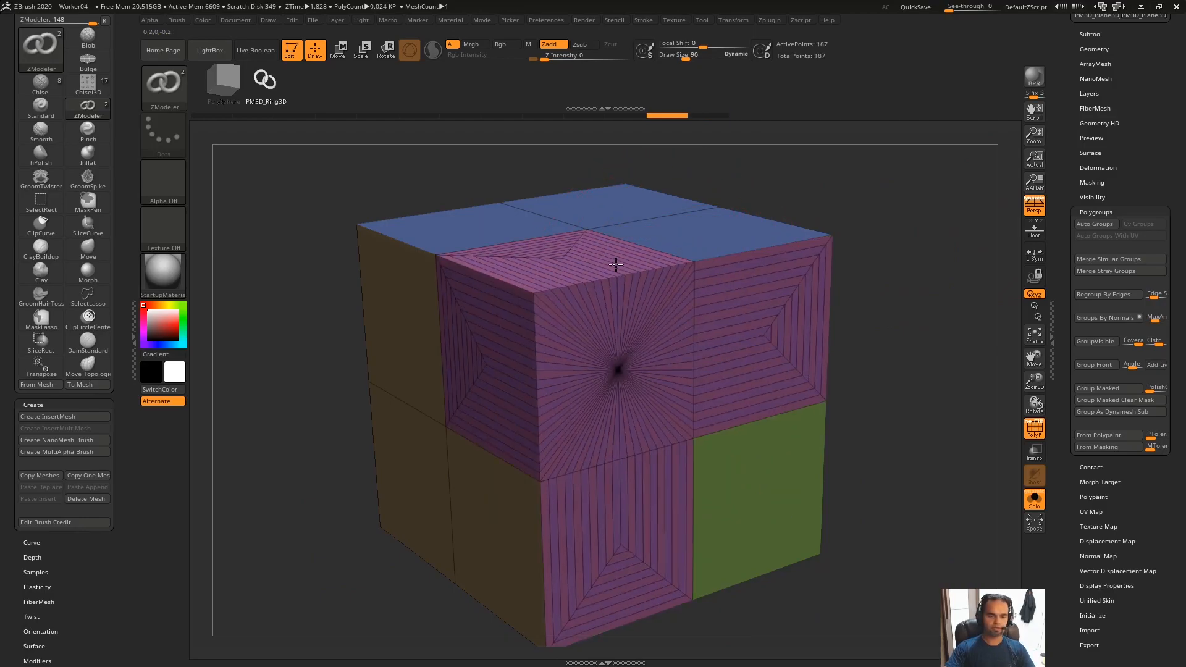
pyautogui.moveTo(849, 139); pyautogui.dragTo(857, 183)
pyautogui.moveTo(862, 228); pyautogui.dragTo(860, 194)
pyautogui.moveTo(683, 374); pyautogui.dragTo(655, 374, button='right')
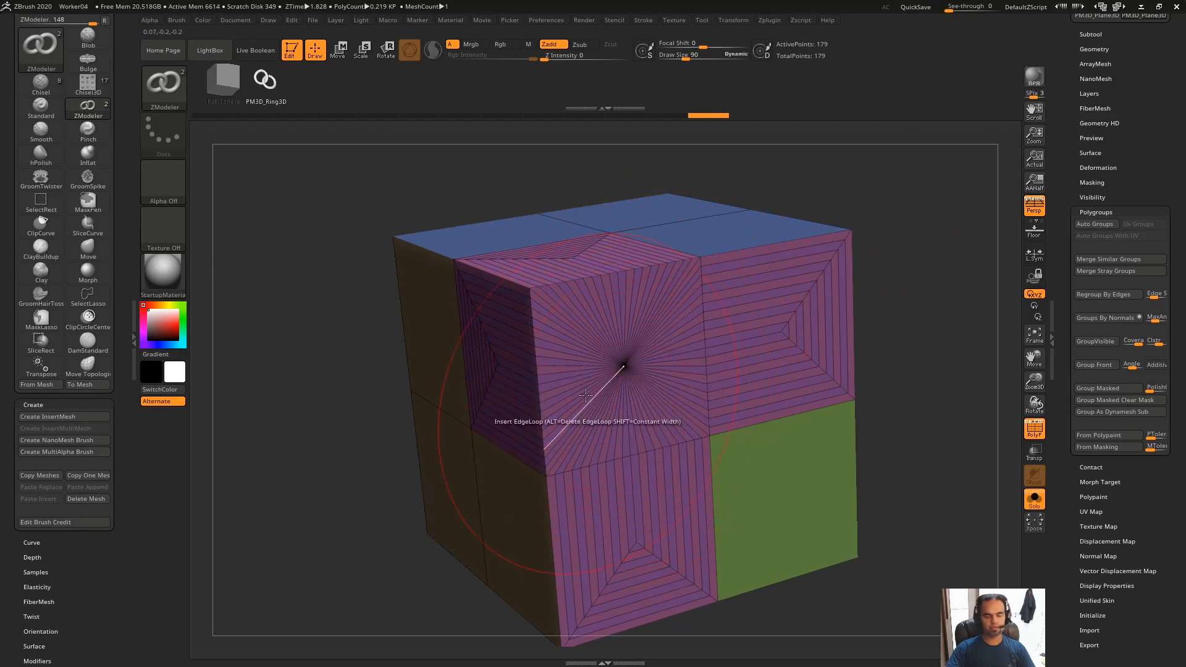
pyautogui.hotkey('ctrl', 'z')
# Step: Try a less dense SunBurst insertion on the upper front polygon, then undo it
pyautogui.click(653, 325)
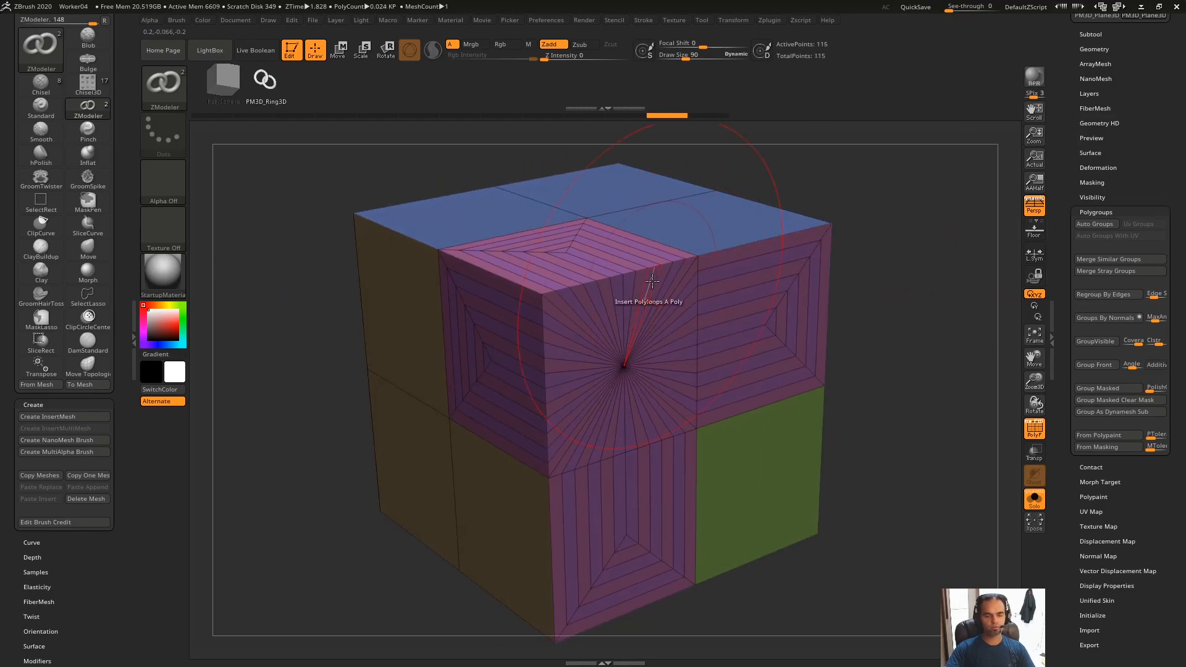
pyautogui.keyDown('alt'); pyautogui.moveTo(761, 337); pyautogui.dragTo(821, 293, button='right'); pyautogui.keyUp('alt')
pyautogui.hotkey('ctrl', 'z')
# Step: Enable Even Splits (No Tris), insert SunBurst polyloops on the upper front polygon, and undo the insertion
pyautogui.press('space')
pyautogui.click(625, 484)
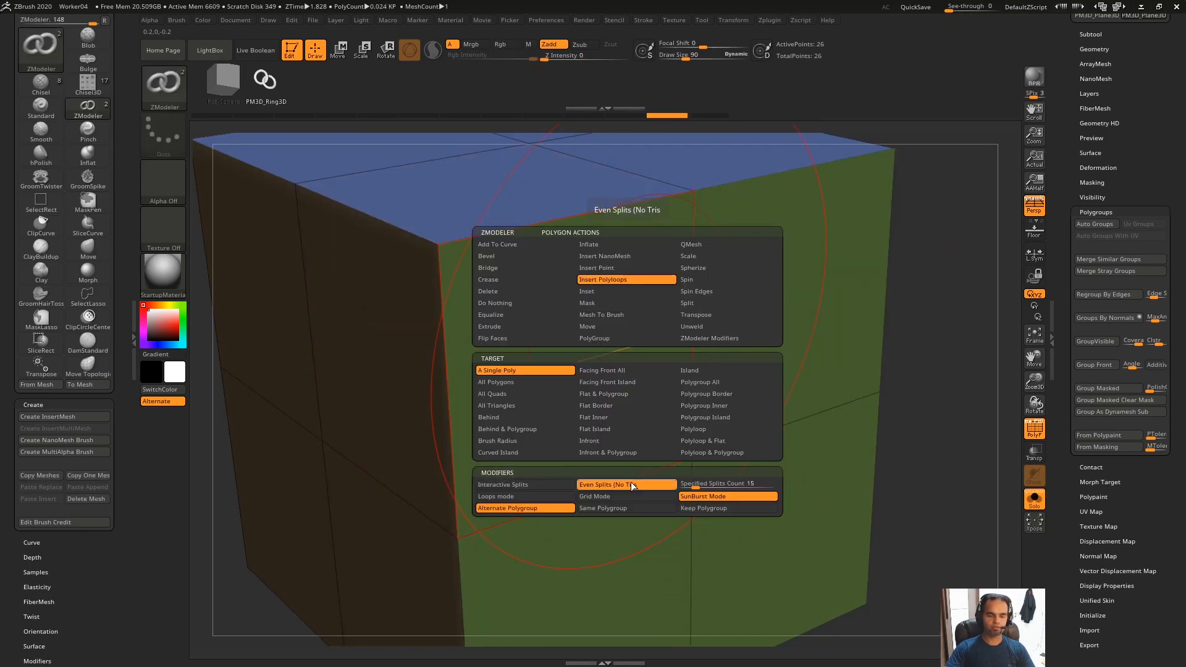
pyautogui.press('f')
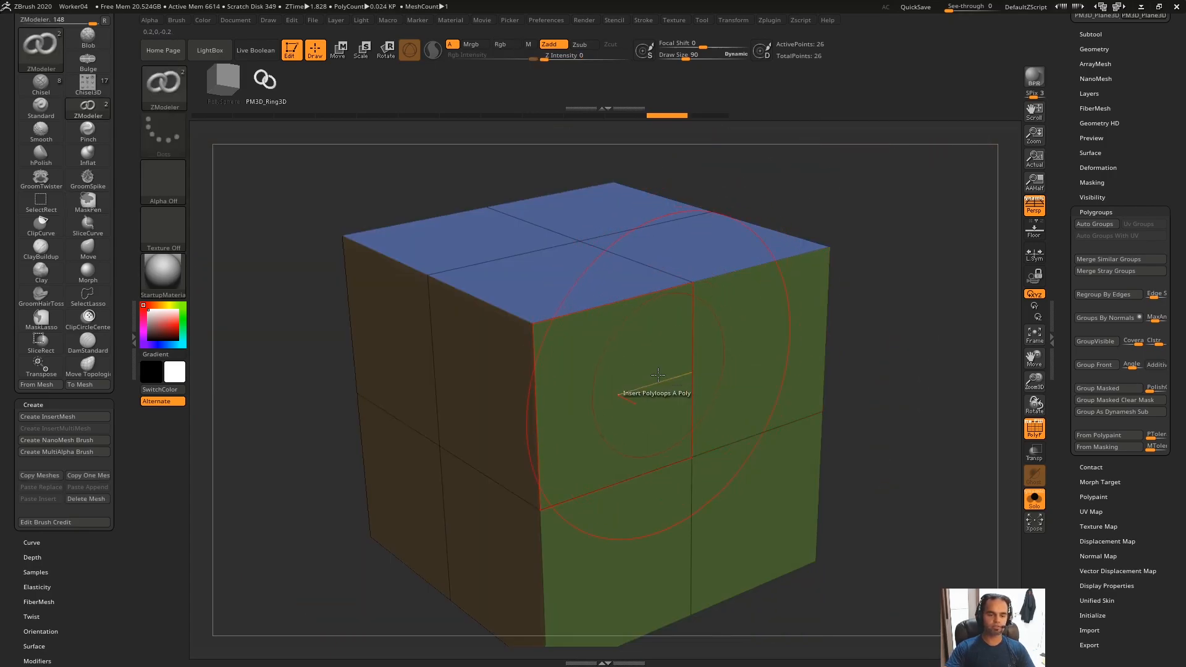
pyautogui.click(700, 392)
pyautogui.hotkey('ctrl', 'shift', 'z')
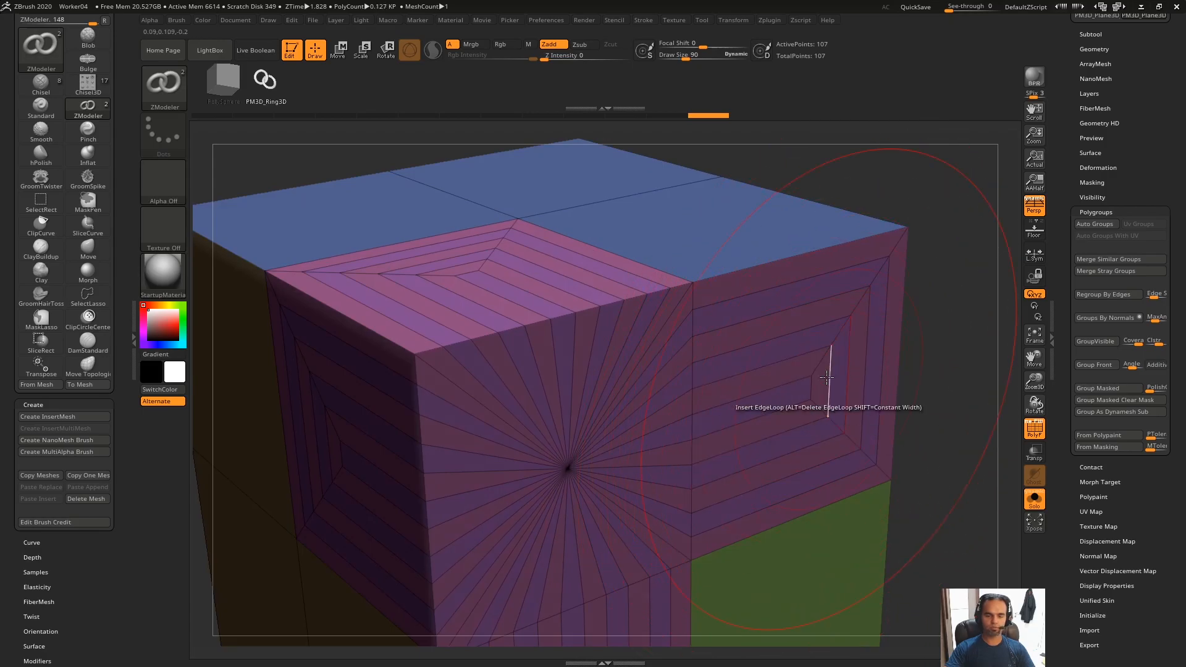
pyautogui.moveTo(786, 403); pyautogui.dragTo(877, 358, button='right')
pyautogui.press('f')
pyautogui.moveTo(929, 284); pyautogui.dragTo(722, 282, button='right')
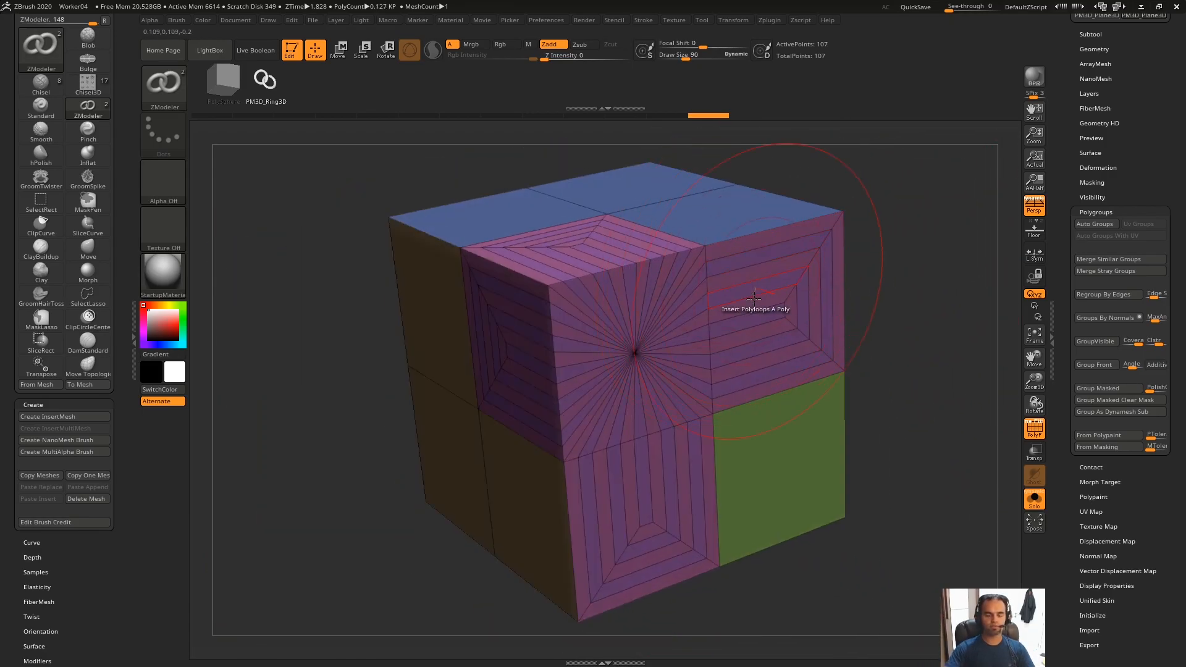
pyautogui.hotkey('ctrl', 'z')
pyautogui.hotkey('ctrl', 'z')
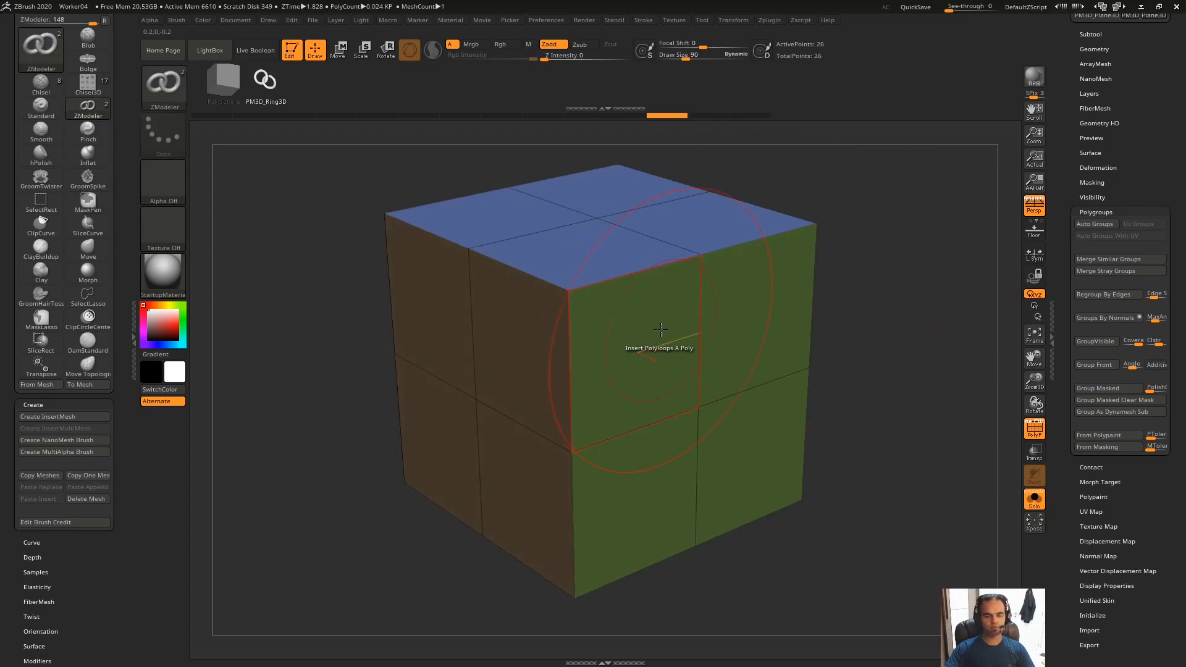
# Step: Set Insert Polyloops to Interactive Splits, Loops mode and Alternate Polygroup, and try different loop densities on the upper front polygons
pyautogui.press('space')
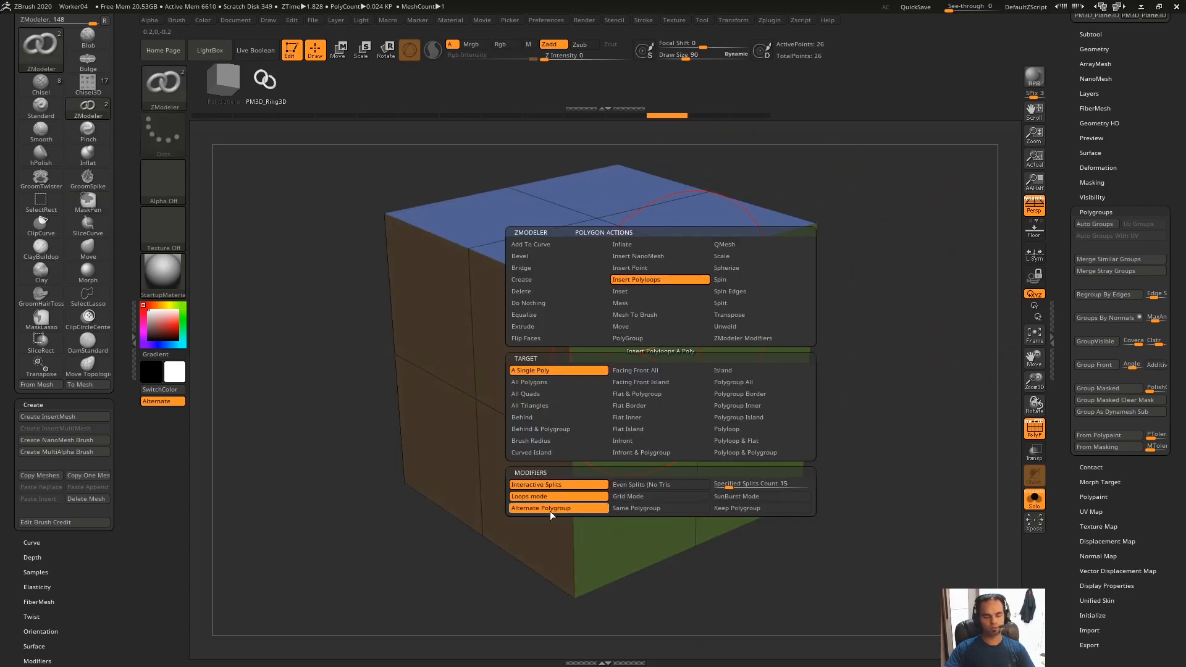
pyautogui.click(667, 355)
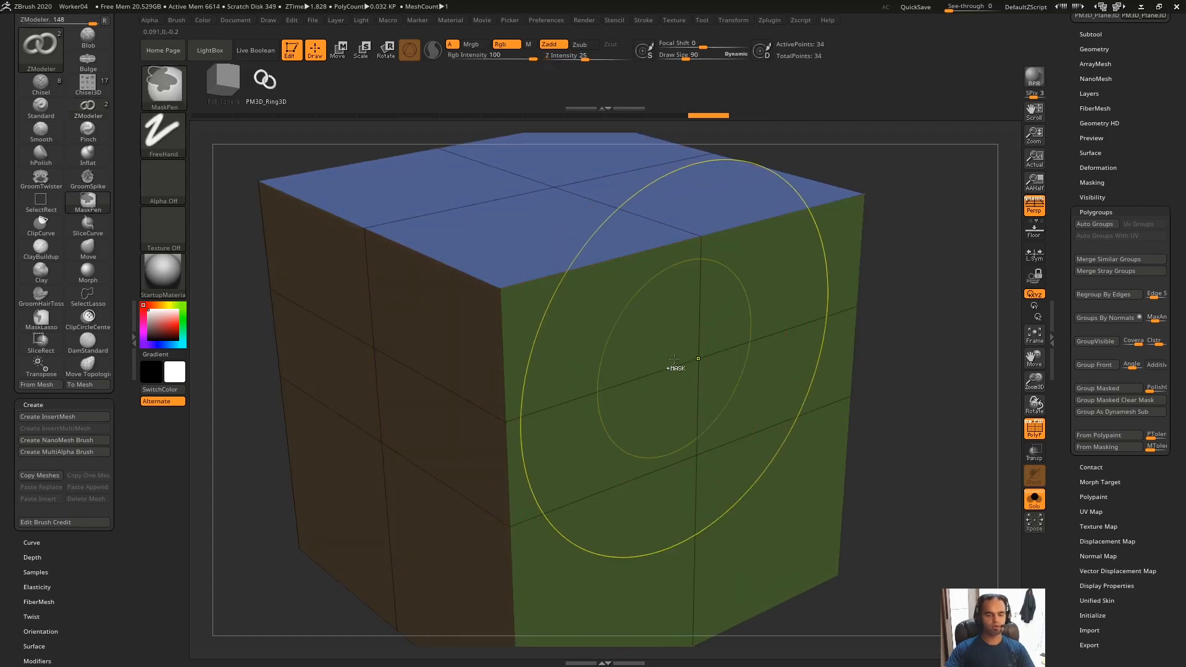
pyautogui.click(675, 365)
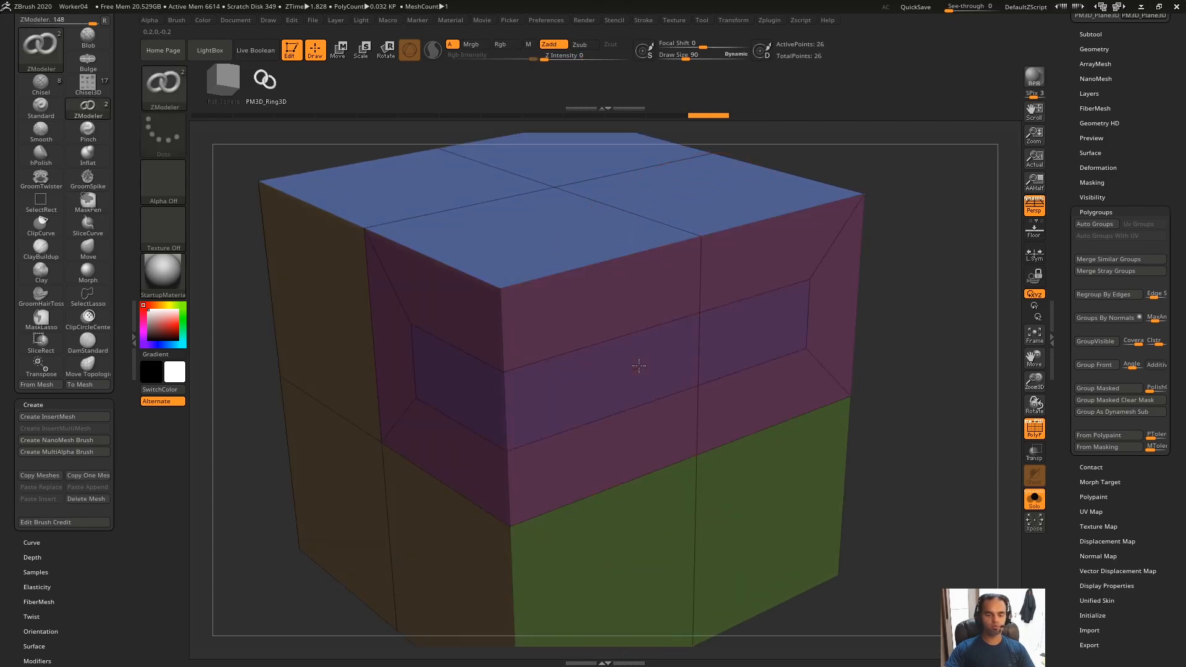
pyautogui.hotkey('ctrl', 'z')
pyautogui.moveTo(653, 360); pyautogui.dragTo(569, 392)
pyautogui.hotkey('ctrl', 'z')
pyautogui.moveTo(649, 369); pyautogui.dragTo(618, 303)
pyautogui.keyDown('alt'); pyautogui.moveTo(621, 397); pyautogui.dragTo(631, 281, button='right'); pyautogui.keyUp('alt')
pyautogui.keyDown('alt'); pyautogui.moveTo(656, 445); pyautogui.dragTo(640, 380, button='right'); pyautogui.keyUp('alt')
# Step: Change the polyloop modifier to Same Polygroup and insert loops on the cube's lower front polygons
pyautogui.press('space')
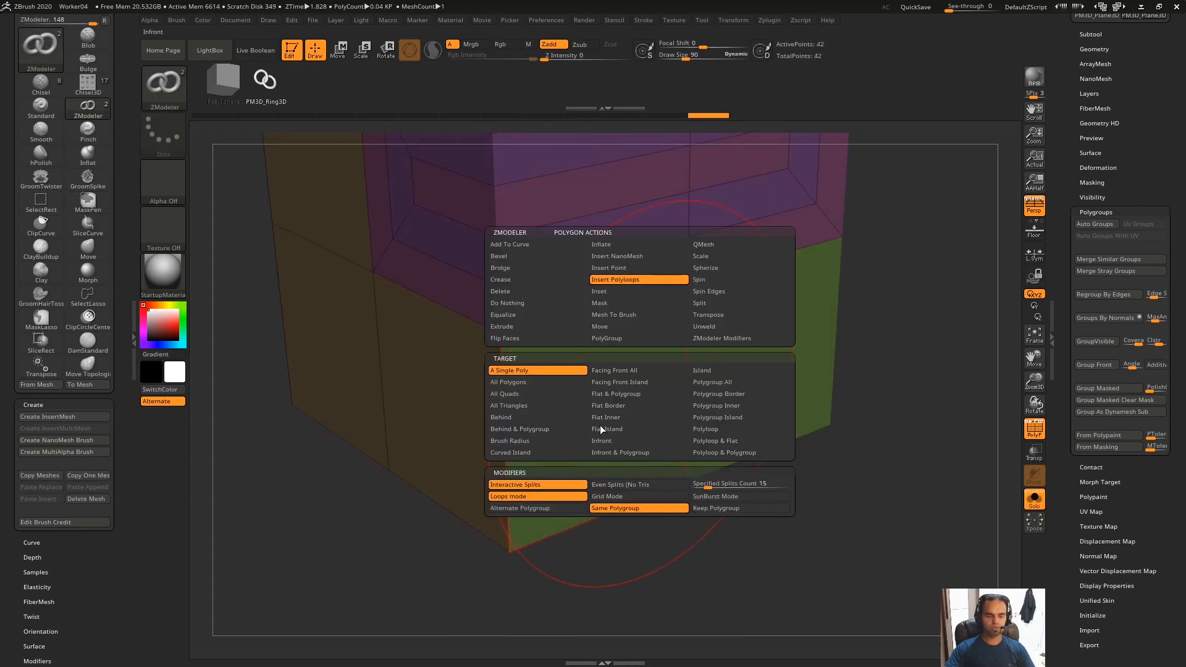
pyautogui.click(600, 429)
pyautogui.click(608, 404)
pyautogui.moveTo(629, 400); pyautogui.dragTo(626, 395)
pyautogui.keyDown('alt'); pyautogui.moveTo(627, 395); pyautogui.dragTo(609, 377, button='right'); pyautogui.keyUp('alt')
# Step: Insert polyloops on the cube's other upper side and adjoining top polygons, replacing the first attempt with a denser one
pyautogui.press('space')
pyautogui.press('space')
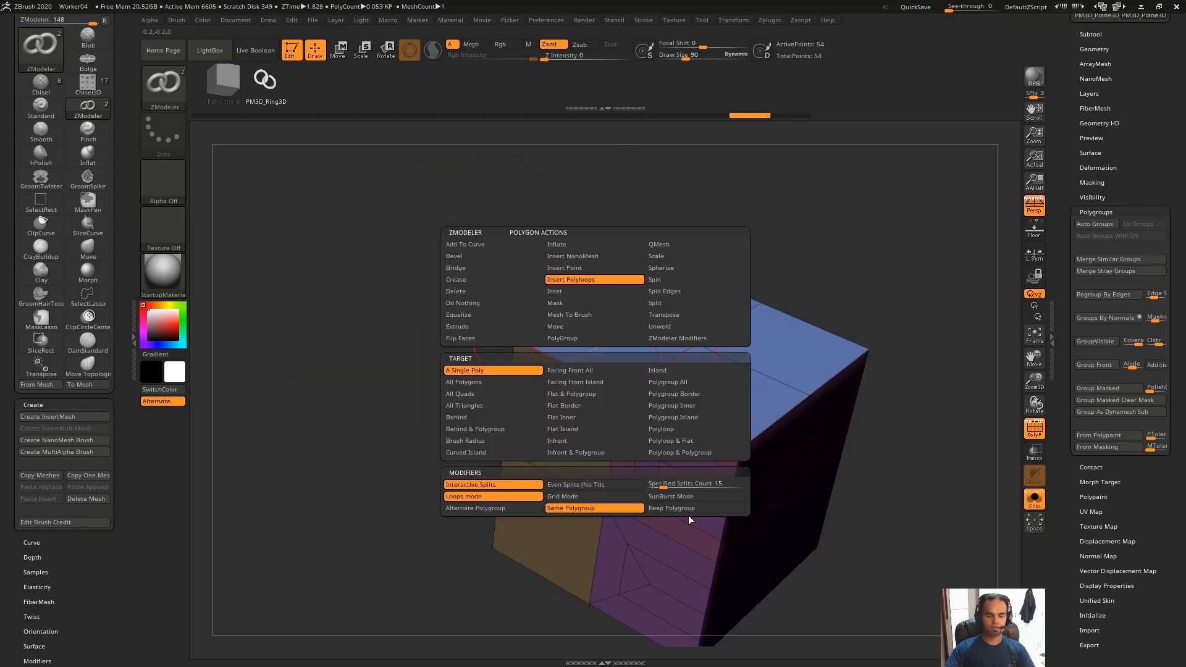
pyautogui.click(652, 390)
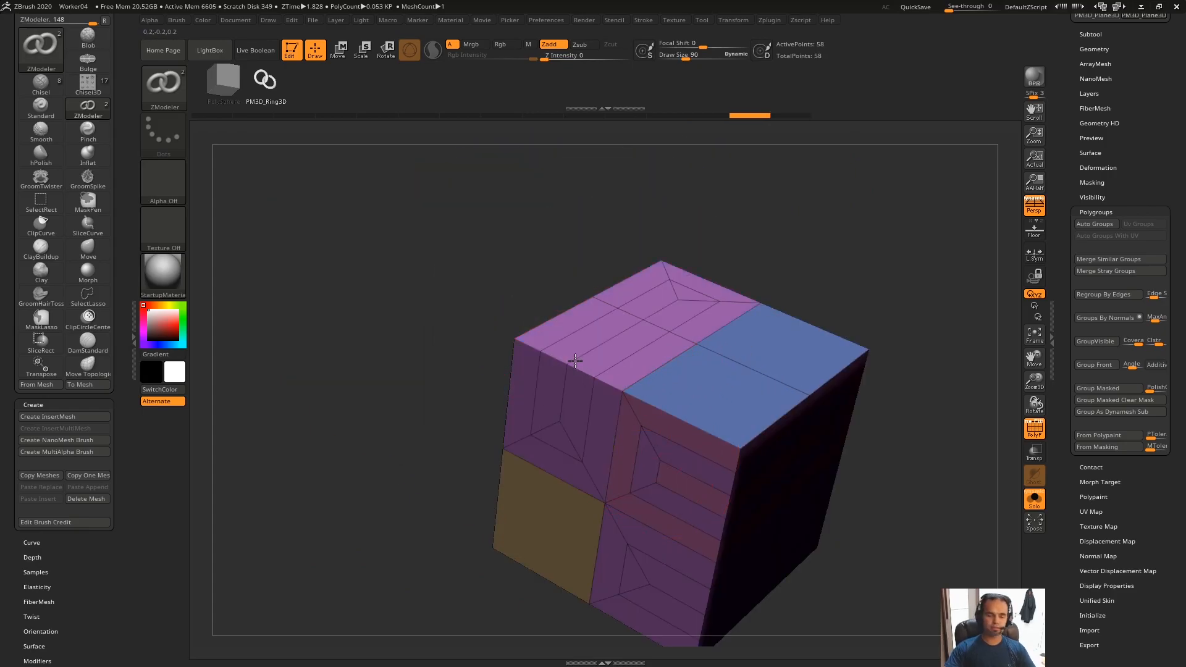
pyautogui.hotkey('ctrl', 'z')
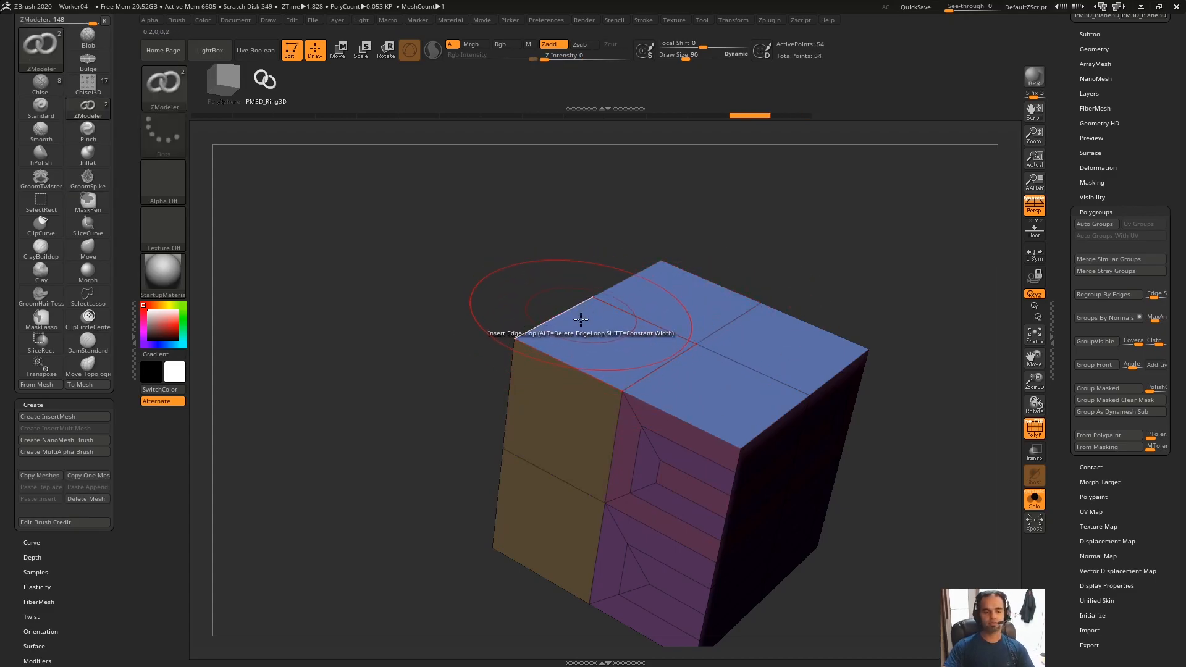
pyautogui.click(573, 363)
pyautogui.click(546, 341)
pyautogui.moveTo(649, 325); pyautogui.dragTo(602, 271, button='right')
pyautogui.keyDown('alt'); pyautogui.moveTo(603, 272); pyautogui.dragTo(562, 225, button='right'); pyautogui.keyUp('alt')
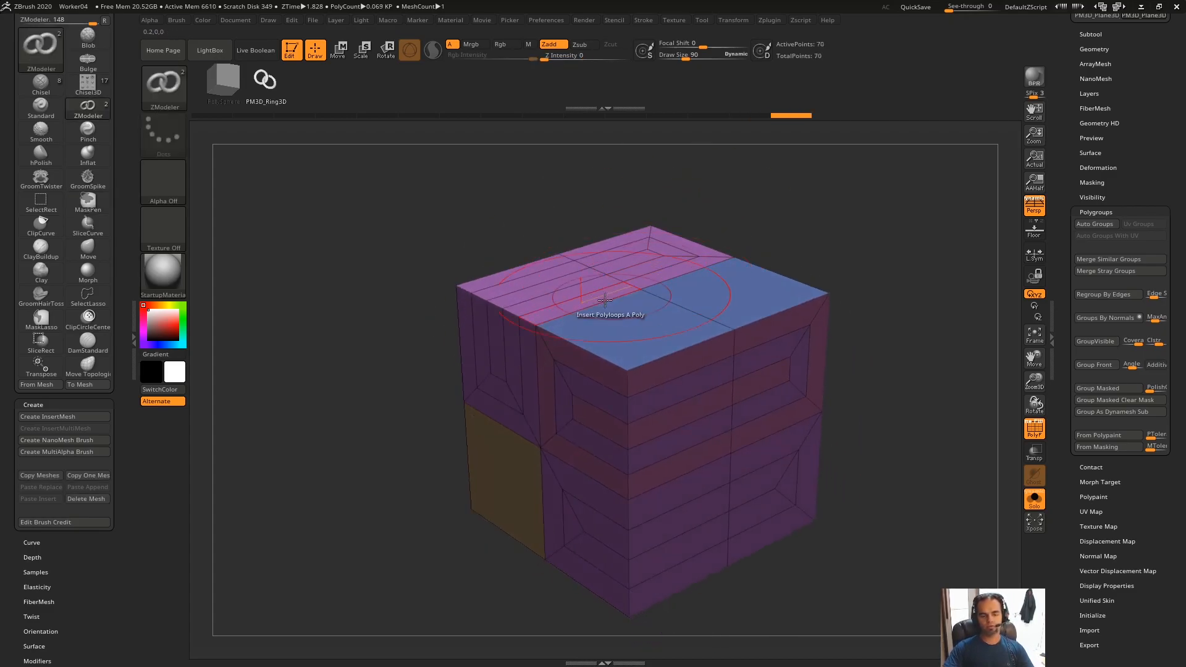
# Step: Undo all polyloop insertions on the cube
pyautogui.moveTo(646, 291); pyautogui.dragTo(579, 240, button='right')
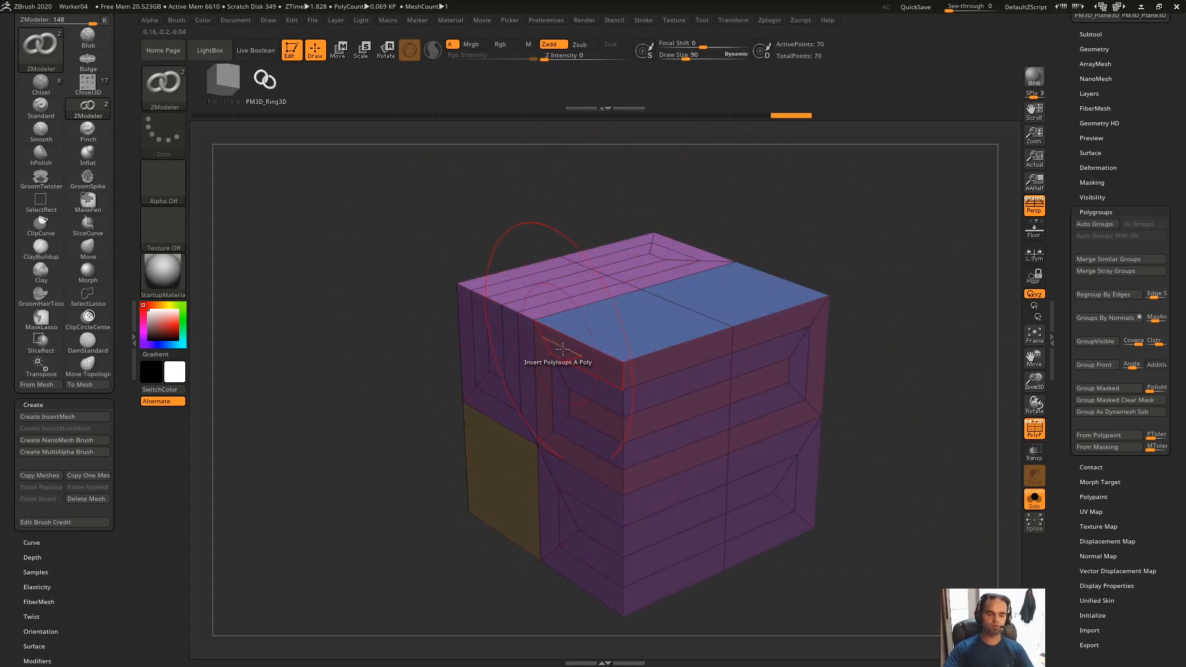
pyautogui.hotkey('ctrl', 'z')
pyautogui.hotkey('ctrl', 'z')
pyautogui.hotkey('ctrl', 'z')
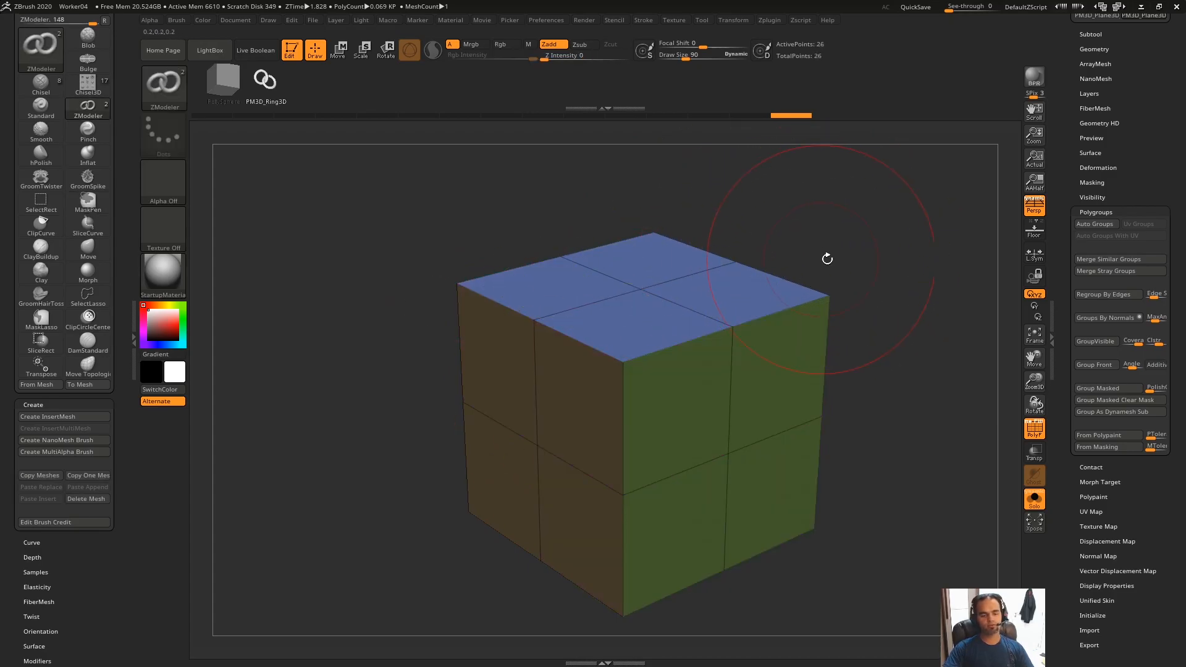
# Step: Switch the polygon action from Insert Polyloops to Insert NanoMesh
pyautogui.press('space')
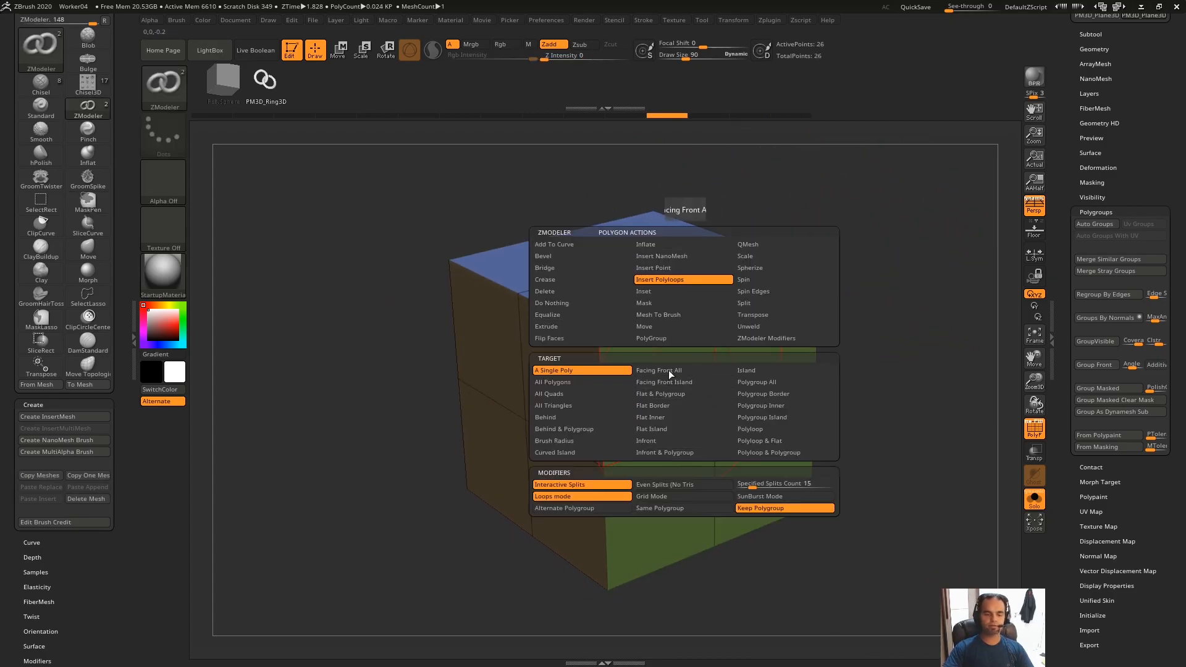
pyautogui.click(660, 268)
pyautogui.click(685, 256)
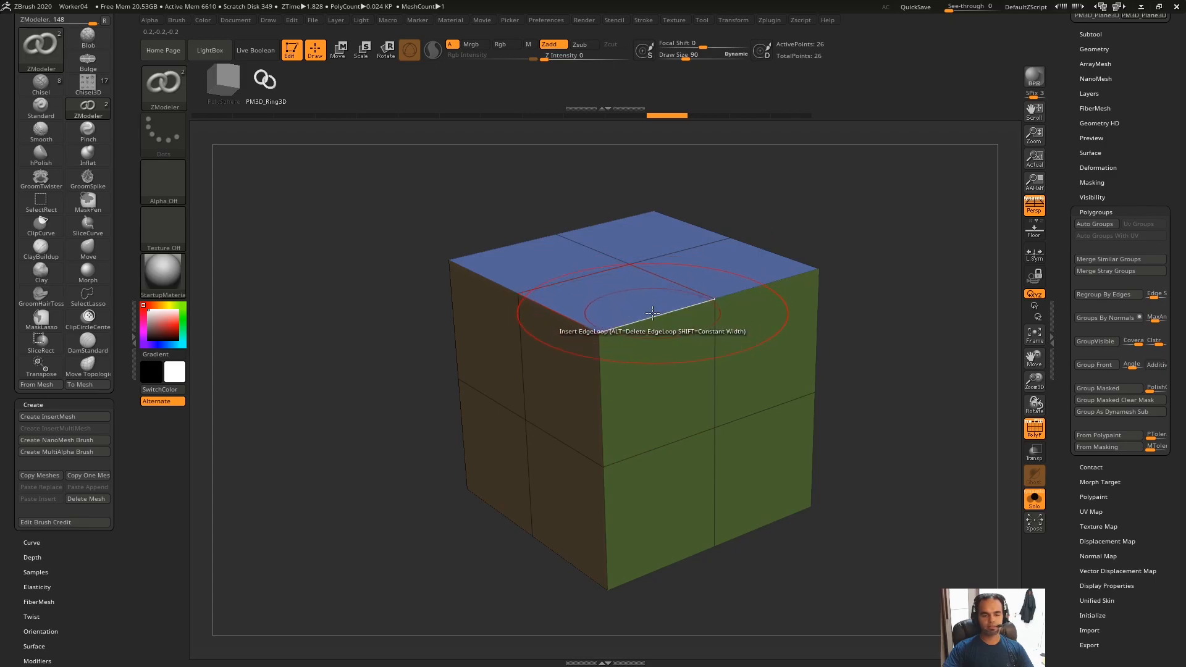
# Step: Insert several vertical edge loops through the cube along the top front edge
pyautogui.press('space')
pyautogui.moveTo(865, 208); pyautogui.dragTo(834, 215)
pyautogui.hotkey('ctrl', 'shift', 'z')
pyautogui.hotkey('ctrl', 'z')
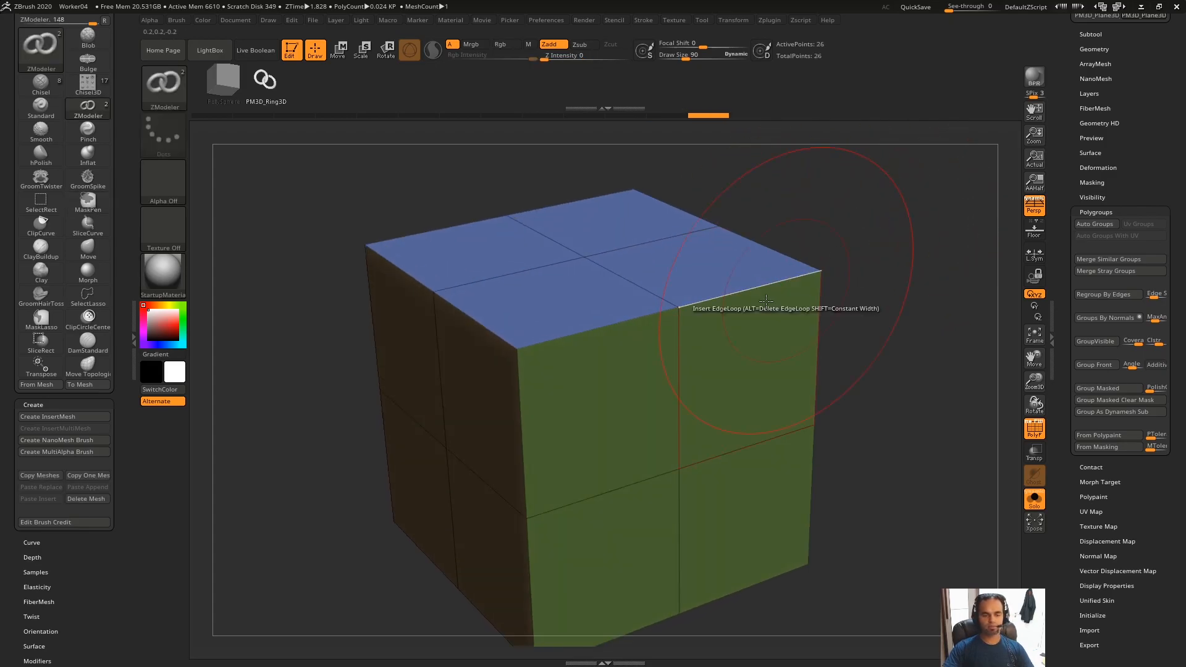
pyautogui.click(601, 326)
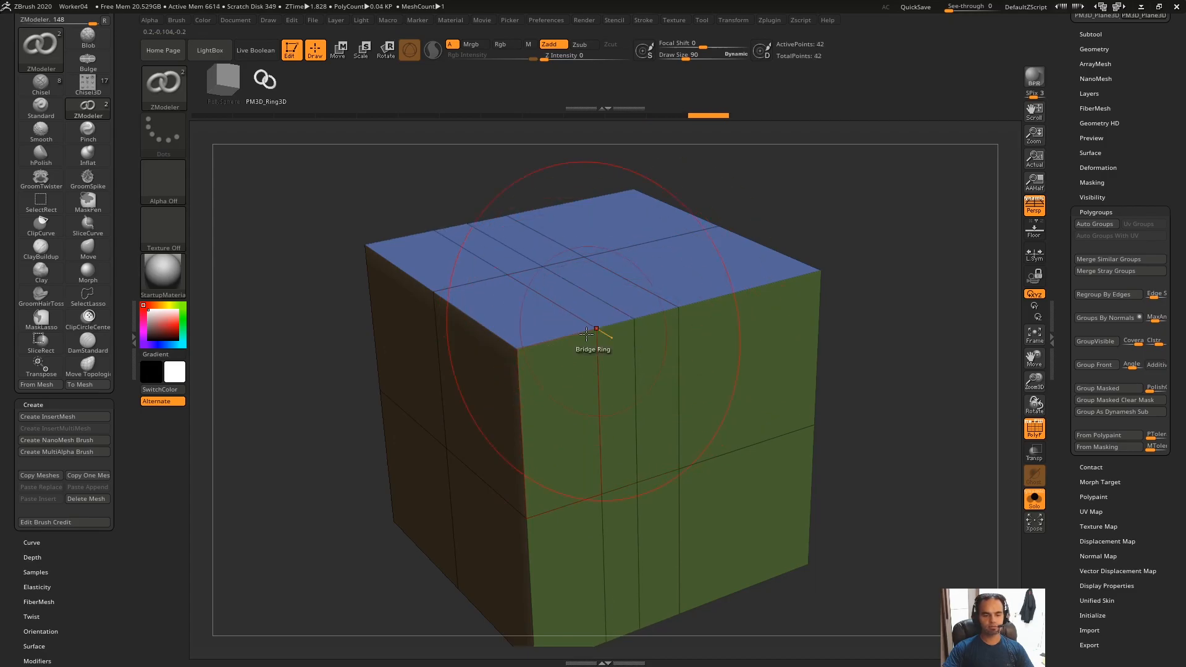
pyautogui.click(712, 302)
pyautogui.click(752, 290)
pyautogui.click(783, 282)
# Step: Undo all the edge loops inserted along the top front edge
pyautogui.moveTo(844, 268); pyautogui.dragTo(716, 262)
pyautogui.moveTo(853, 187); pyautogui.dragTo(784, 138)
pyautogui.moveTo(758, 220); pyautogui.dragTo(736, 233)
pyautogui.hotkey('ctrl', 'z')
pyautogui.hotkey('ctrl', 'z')
pyautogui.hotkey('ctrl', 'z')
pyautogui.hotkey('ctrl', 'z')
pyautogui.hotkey('ctrl', 'z')
pyautogui.hotkey('ctrl', 'z')
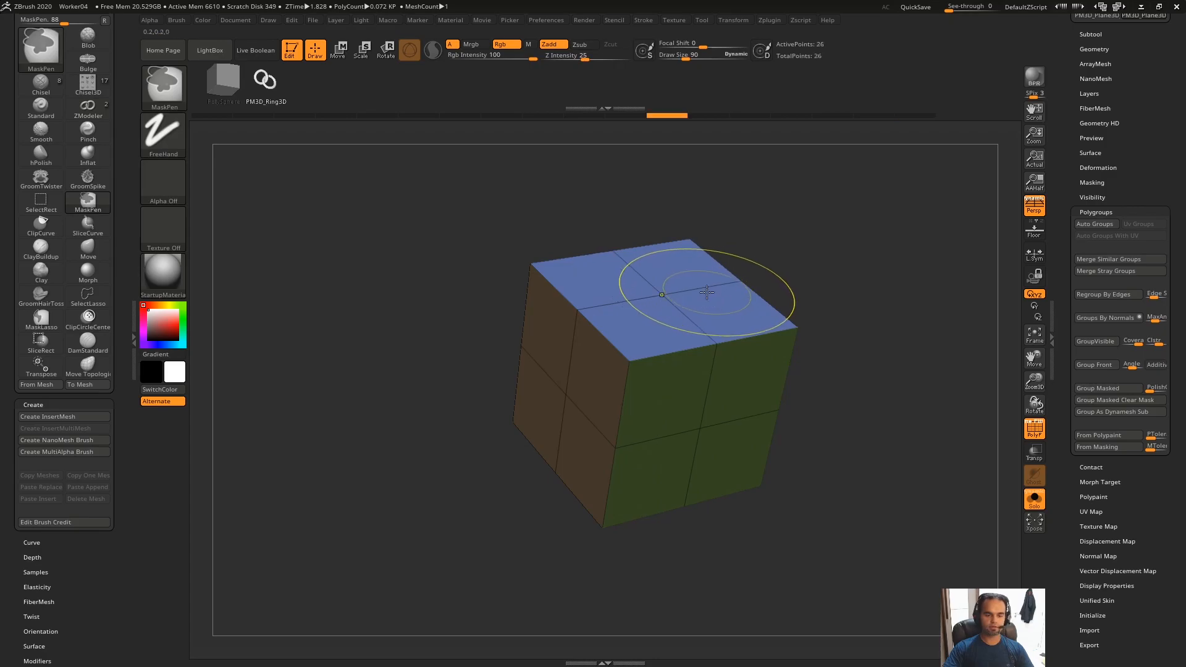
# Step: Use the Insert edge action with target Single EdgeLoop to space vertical loops across the front and top faces
pyautogui.press('space')
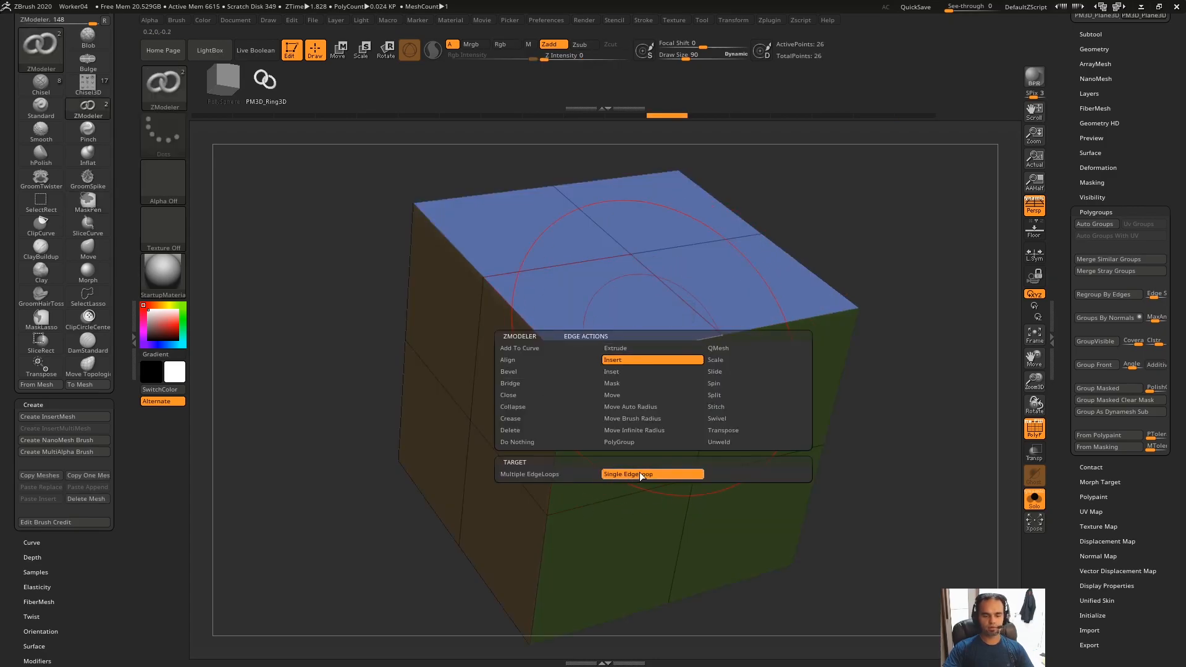
pyautogui.moveTo(905, 243); pyautogui.dragTo(878, 247)
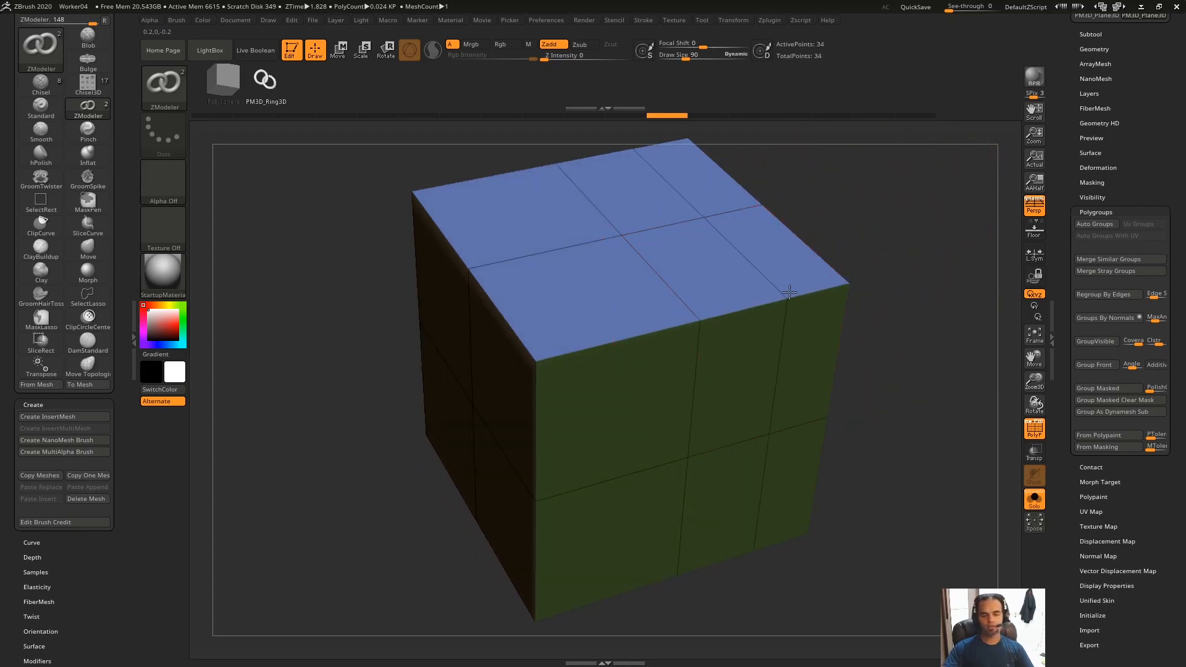
pyautogui.moveTo(804, 294); pyautogui.dragTo(745, 316)
pyautogui.click(823, 288)
pyautogui.click(613, 336)
pyautogui.click(580, 349)
pyautogui.click(652, 333)
pyautogui.keyDown('alt'); pyautogui.moveTo(892, 215); pyautogui.dragTo(830, 265); pyautogui.keyUp('alt')
pyautogui.click(717, 291)
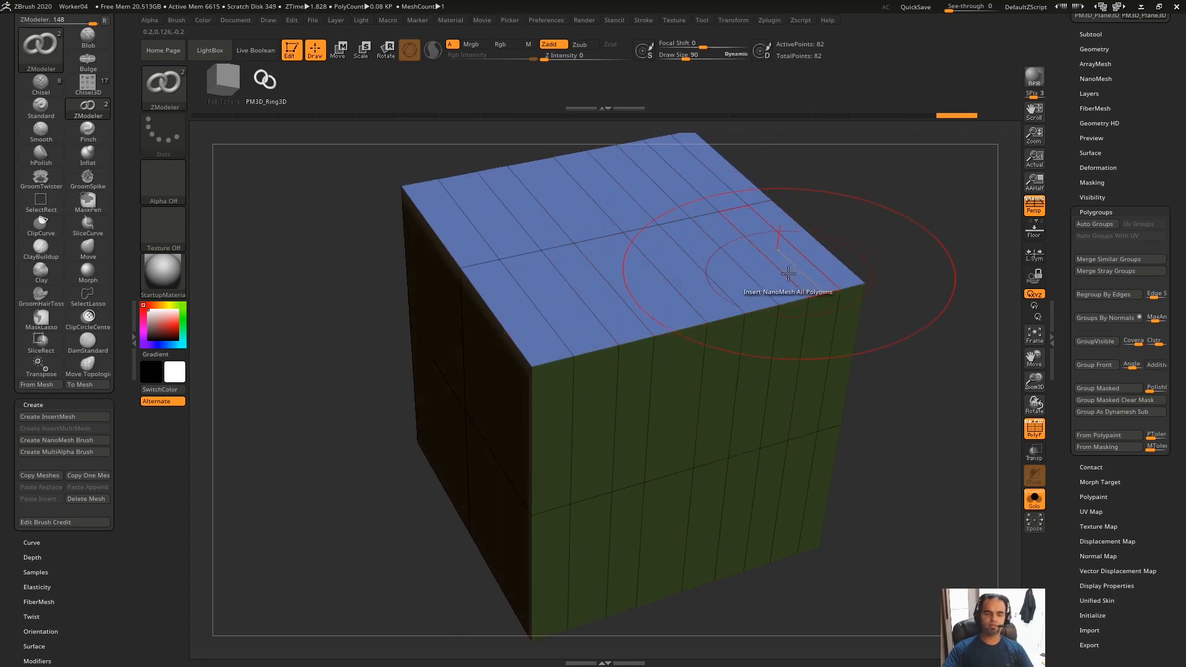
# Step: Delete the added vertical edge loops one by one with the Insert EdgeLoop action's delete option
pyautogui.keyDown('alt'); pyautogui.click(770, 347); pyautogui.keyUp('alt')
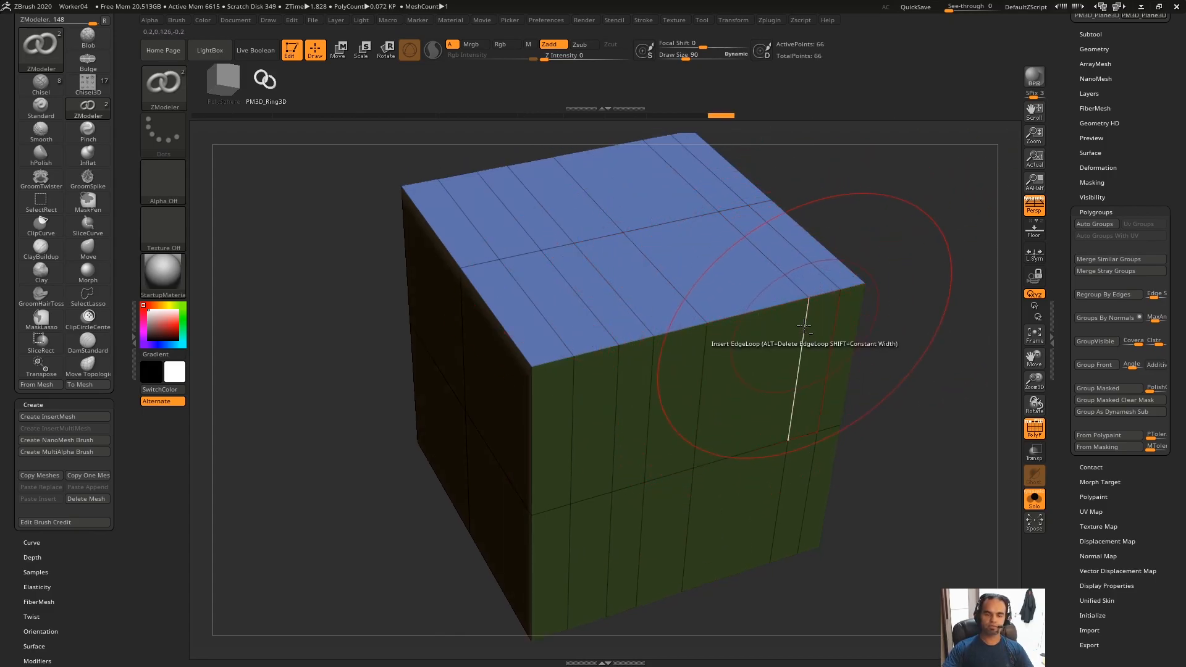
pyautogui.hotkey('ctrl', 'z')
pyautogui.hotkey('ctrl', 'z')
pyautogui.hotkey('ctrl', 'z')
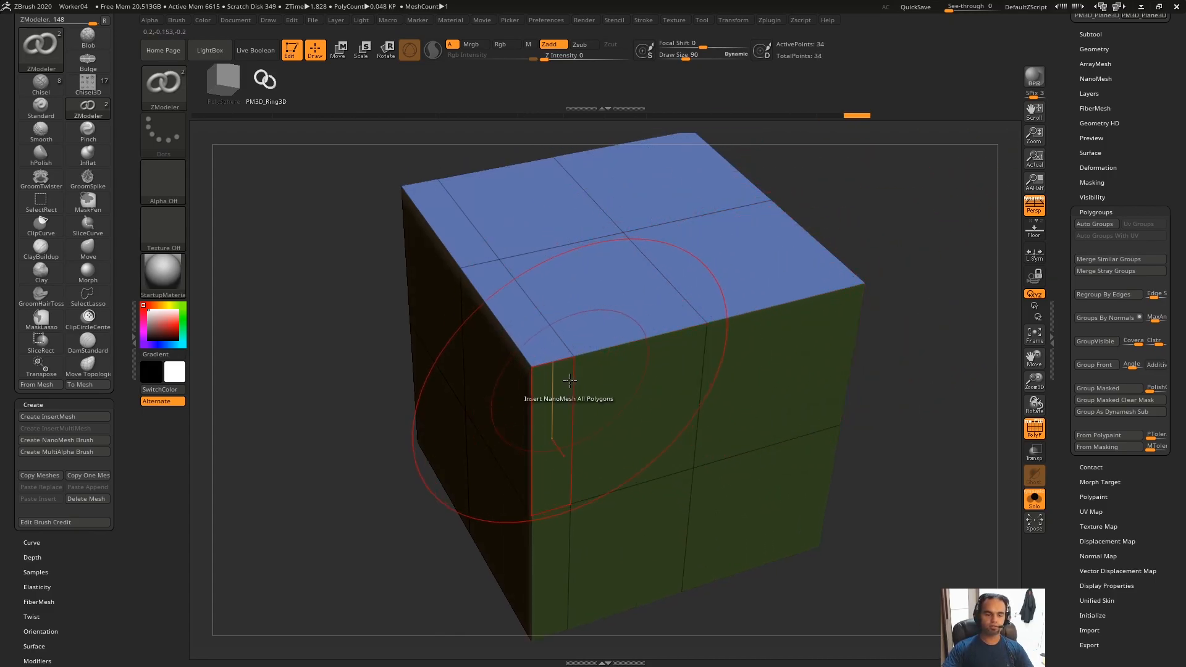
# Step: Split the quads around the top face's centre point into a fan of triangles with a new polygroup
pyautogui.moveTo(822, 241); pyautogui.dragTo(852, 229)
pyautogui.press('space')
pyautogui.moveTo(619, 262); pyautogui.dragTo(754, 254)
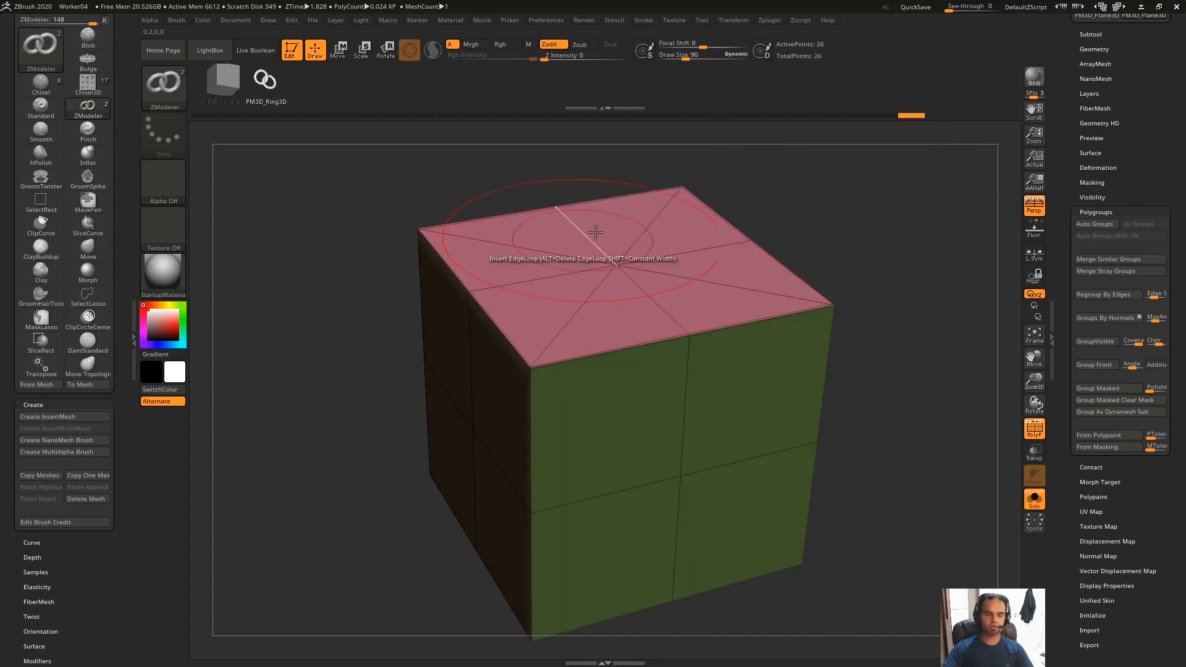
# Step: Try deleting the middle vertical edge loop and the front corner loop, undoing each deletion
pyautogui.moveTo(656, 392); pyautogui.dragTo(670, 352, button='right')
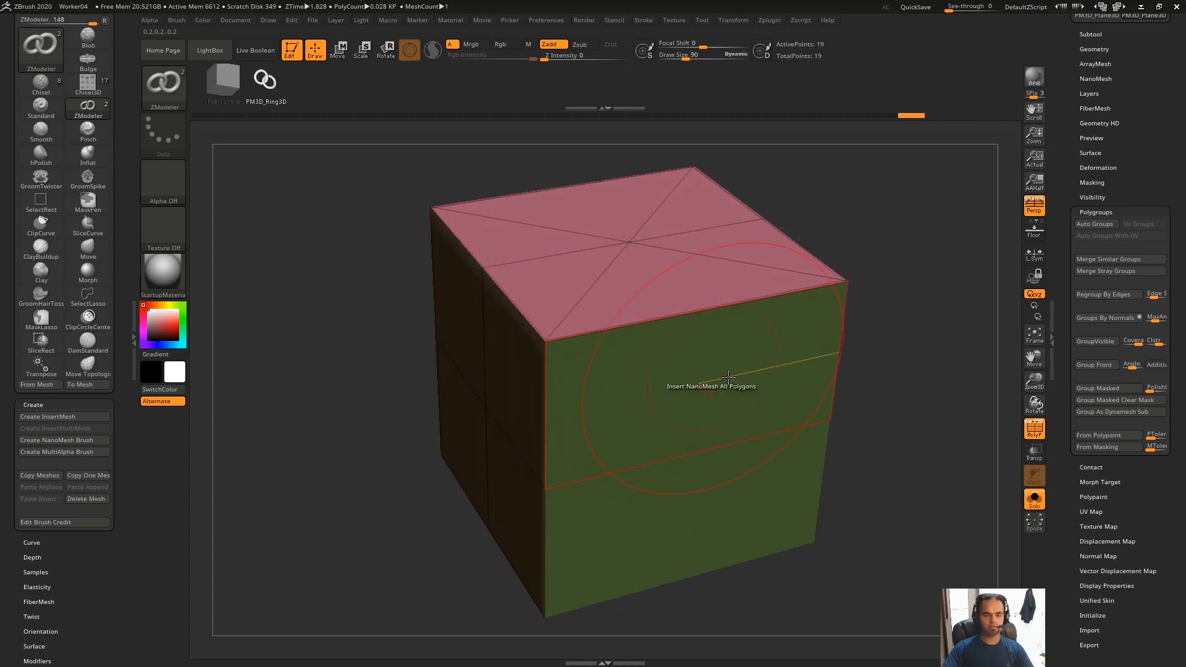
pyautogui.click(555, 389)
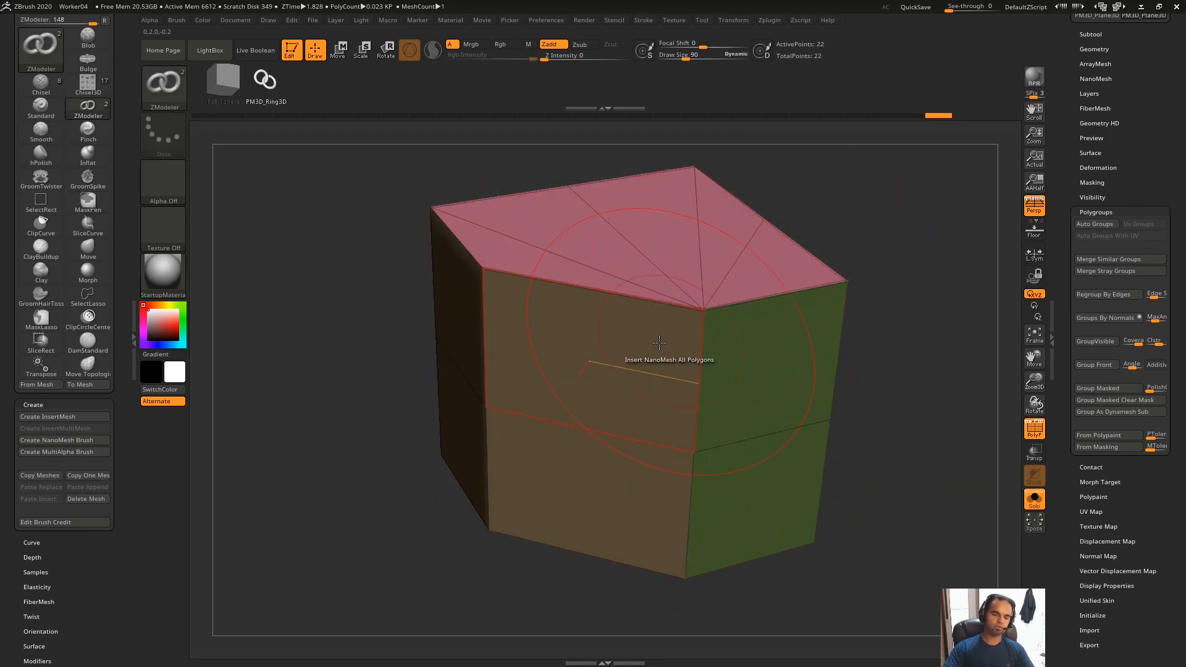
pyautogui.hotkey('ctrl', 'z')
# Step: Set the polygon action to Delete and remove the top triangles at one corner and that corner's vertical edge loop
pyautogui.press('space')
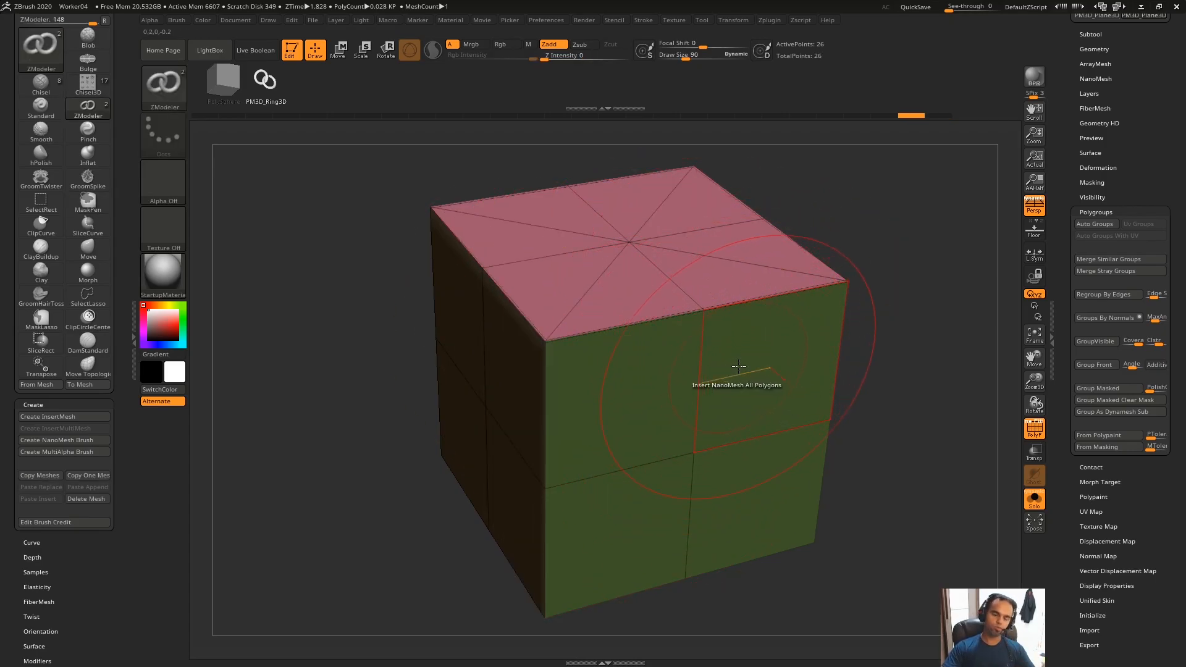
pyautogui.press('space')
pyautogui.click(454, 292)
pyautogui.click(558, 287)
pyautogui.hotkey('ctrl', 'z')
pyautogui.click(560, 294)
pyautogui.moveTo(613, 306); pyautogui.dragTo(606, 450)
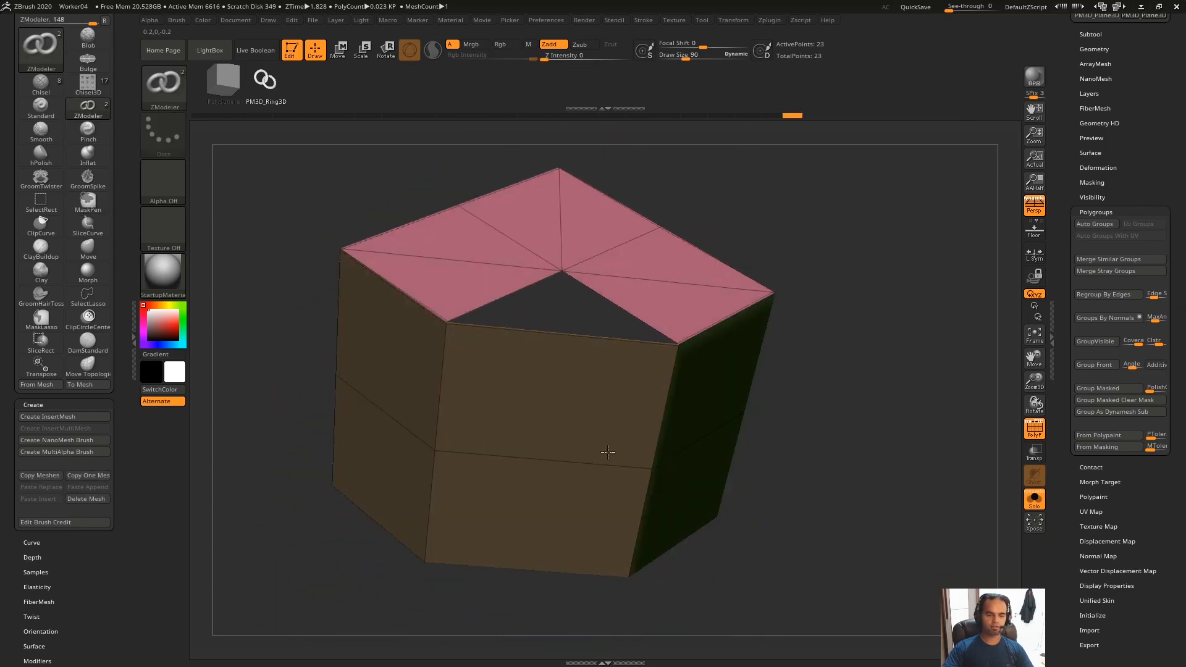
# Step: Set the edge action to Close, try it on the top face's hole, and undo back to before the polygon deletions
pyautogui.press('space')
pyautogui.click(454, 384)
pyautogui.click(565, 338)
pyautogui.moveTo(603, 370); pyautogui.dragTo(558, 323)
pyautogui.hotkey('ctrl', 'z')
pyautogui.hotkey('ctrl', 'z')
pyautogui.hotkey('ctrl', 'z')
pyautogui.hotkey('ctrl', 'z')
pyautogui.hotkey('ctrl', 'z')
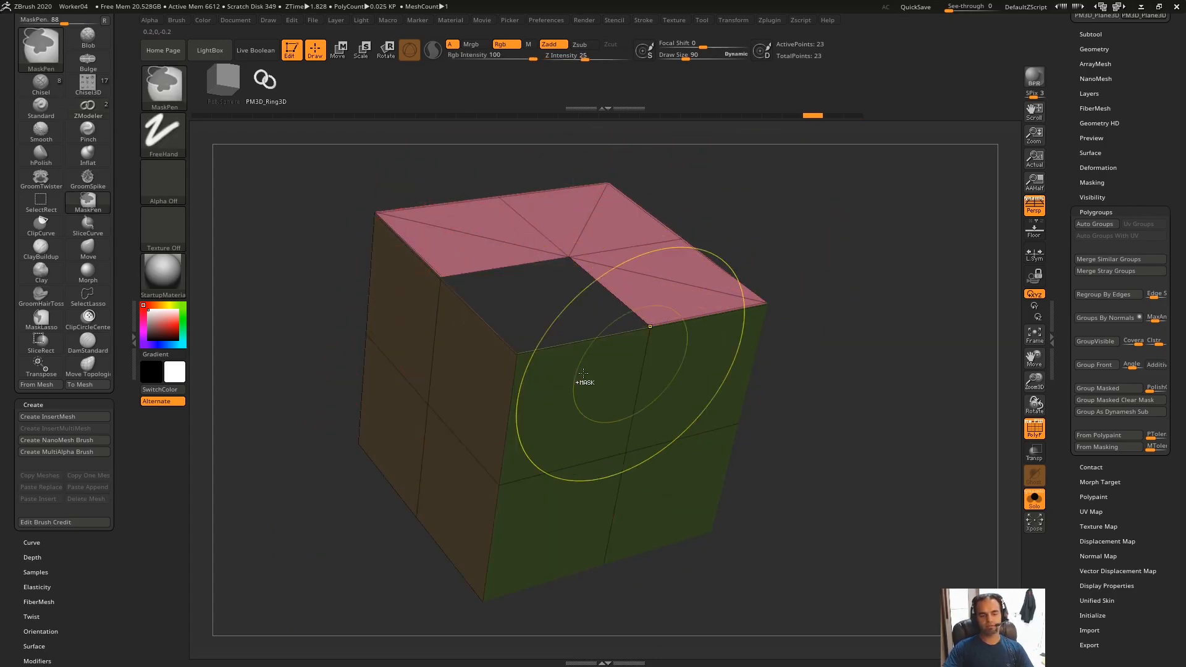
pyautogui.moveTo(754, 233); pyautogui.dragTo(816, 225)
# Step: Undo the top face's triangle fan, set the edge action to Insert with Multiple EdgeLoops, and insert a loop through the cube's left half
pyautogui.press('space')
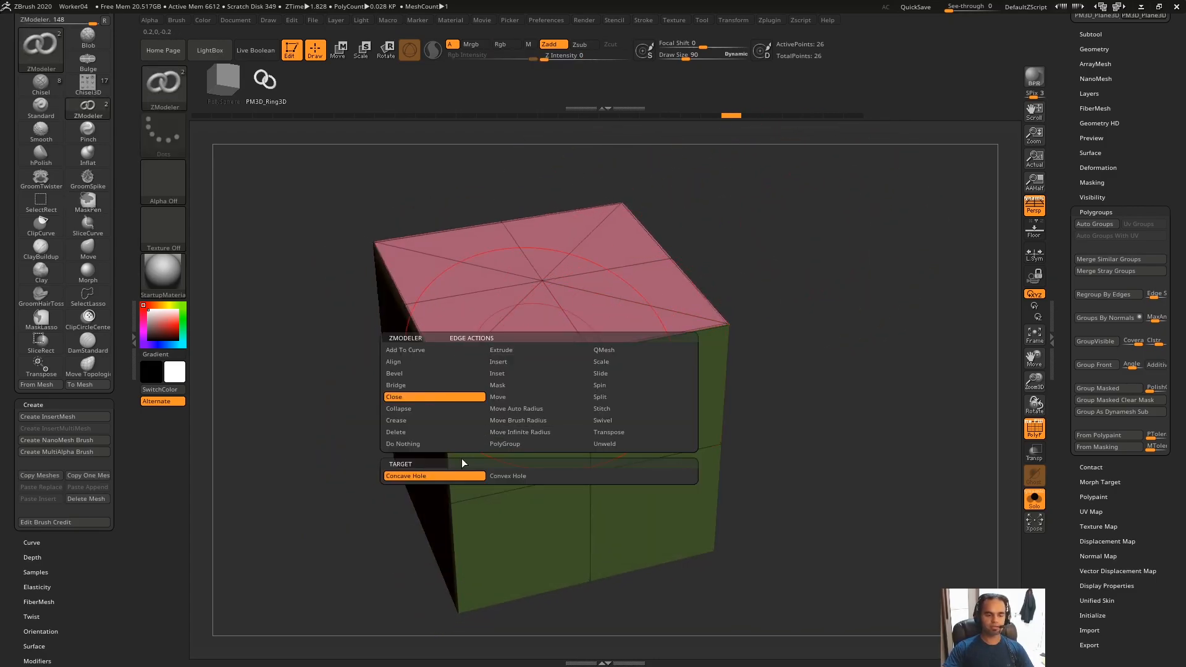
pyautogui.press('space')
pyautogui.click(539, 363)
pyautogui.click(426, 476)
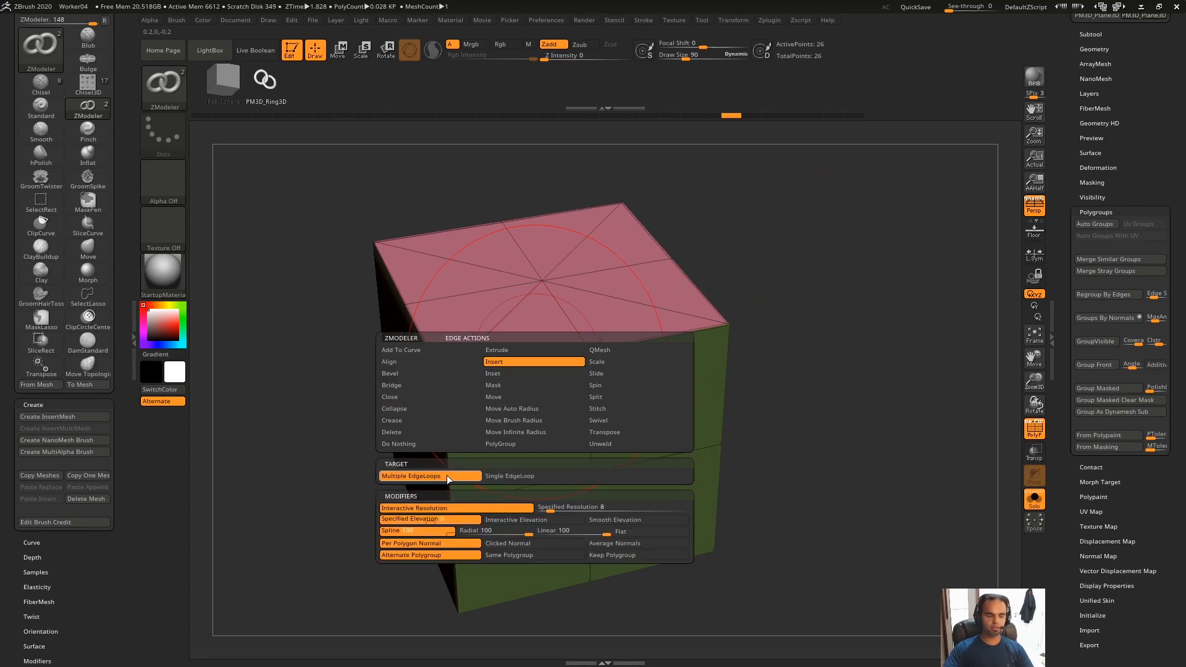
pyautogui.hotkey('ctrl', 'z')
pyautogui.keyDown('alt'); pyautogui.moveTo(835, 271); pyautogui.dragTo(893, 252); pyautogui.keyUp('alt')
pyautogui.moveTo(588, 343); pyautogui.dragTo(639, 334)
pyautogui.moveTo(970, 302); pyautogui.dragTo(645, 328)
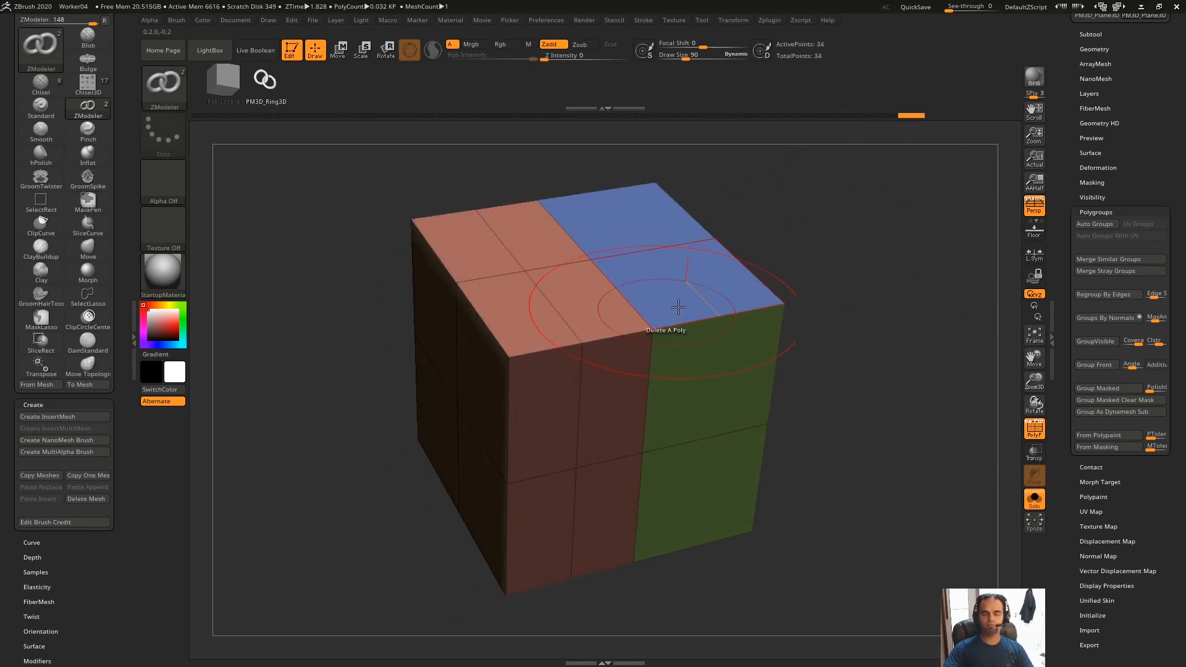
# Step: Undo the loop and try inserting many closely spaced loops through the same half of the cube, undoing each attempt
pyautogui.hotkey('ctrl', 'z')
pyautogui.moveTo(571, 344); pyautogui.dragTo(894, 295)
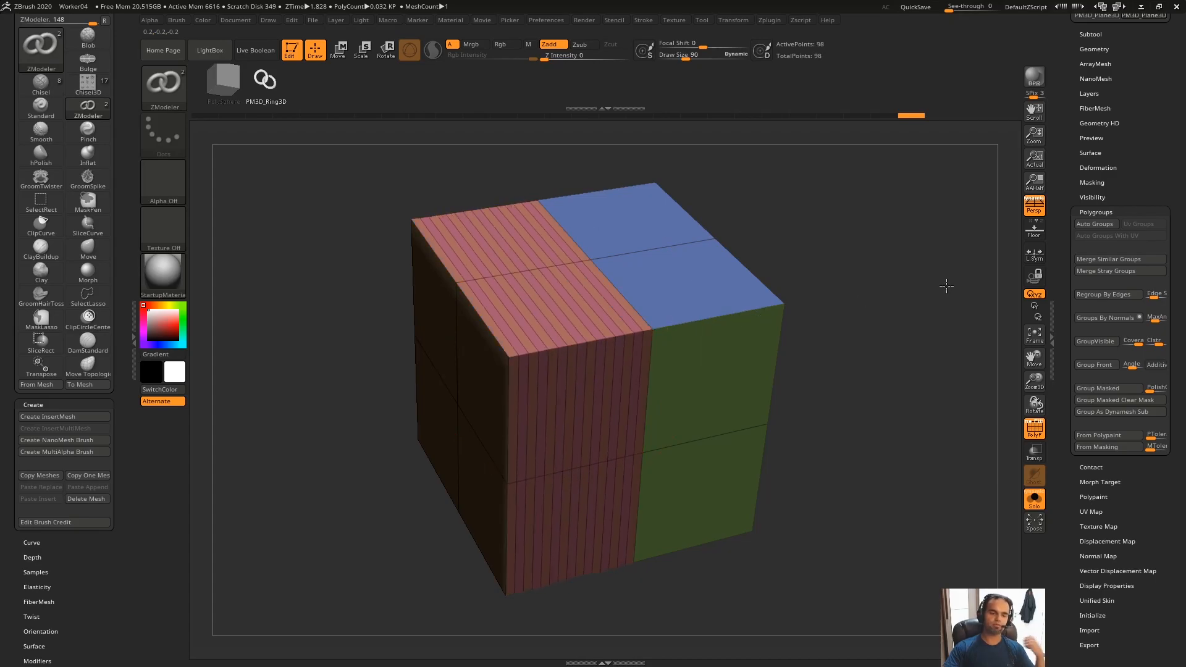
pyautogui.hotkey('ctrl', 'z')
pyautogui.moveTo(560, 347)
pyautogui.mouseDown(button='right')
pyautogui.moveTo(531, 378)
pyautogui.moveTo(558, 366)
pyautogui.mouseUp(button='right')
pyautogui.click(557, 366)
pyautogui.hotkey('ctrl', 'z')
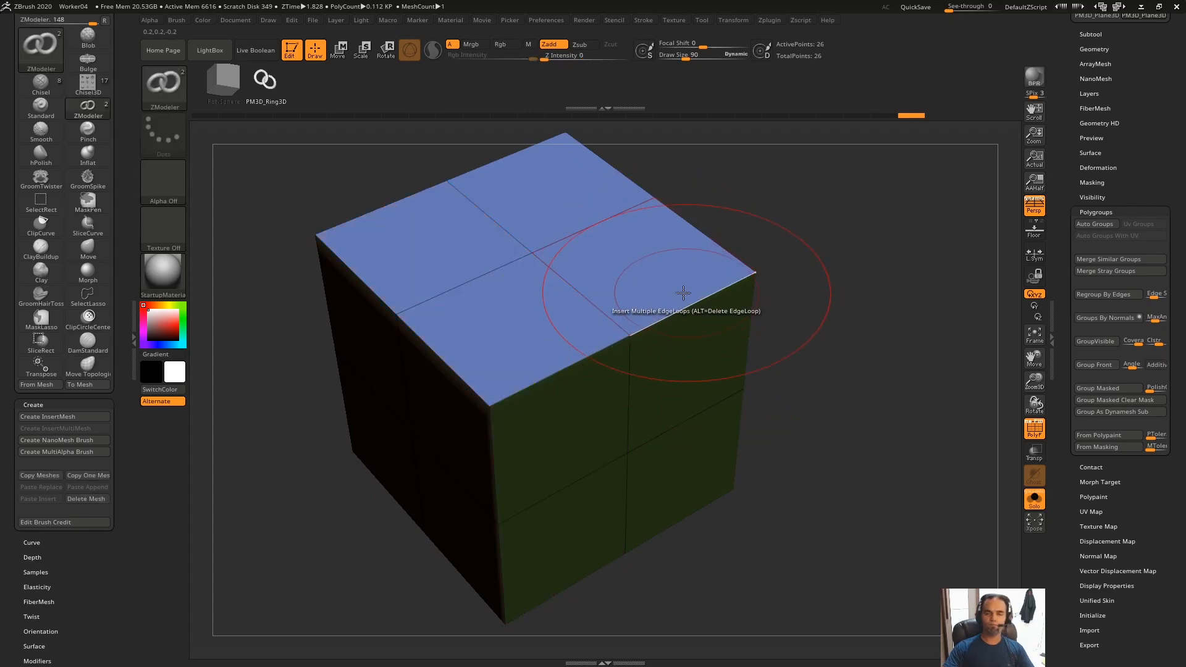
# Step: Switch the Insert target to Single EdgeLoop and try a loop through the cube's right half
pyautogui.press('space')
pyautogui.click(566, 373)
pyautogui.moveTo(630, 370); pyautogui.dragTo(635, 339, button='right')
pyautogui.hotkey('ctrl', 'z')
pyautogui.click(639, 337)
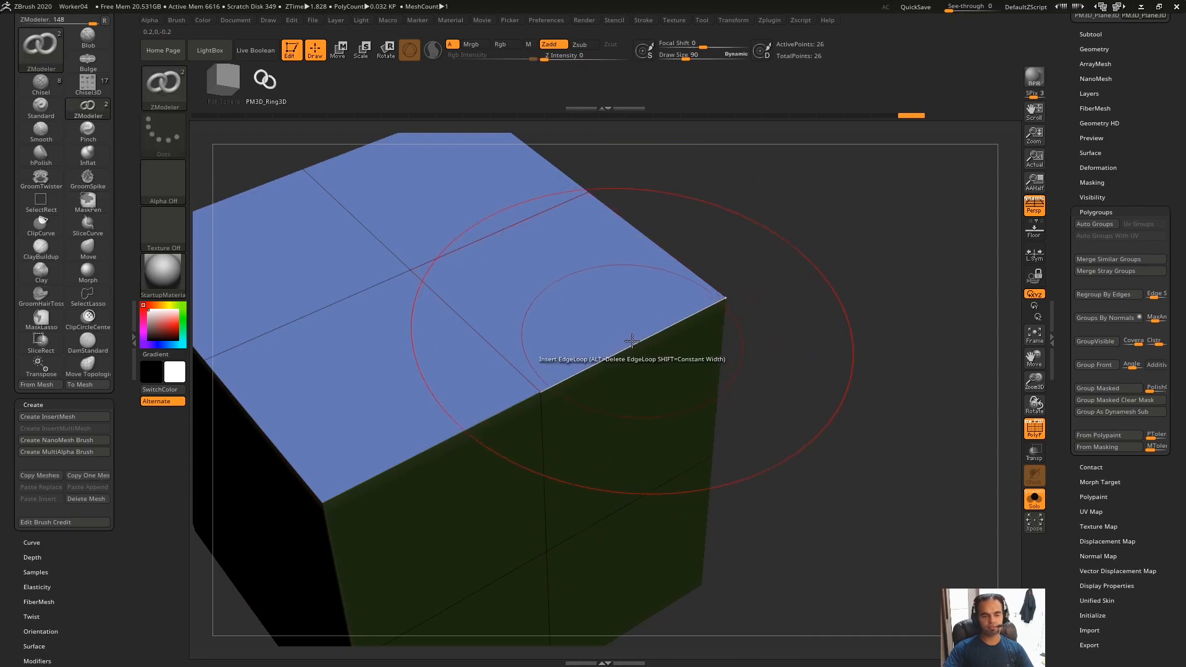
# Step: Set the Insert target back to Multiple EdgeLoops and try a loop through each half of the cube, undoing both
pyautogui.press('space')
pyautogui.hotkey('ctrl', 'z')
pyautogui.click(528, 468)
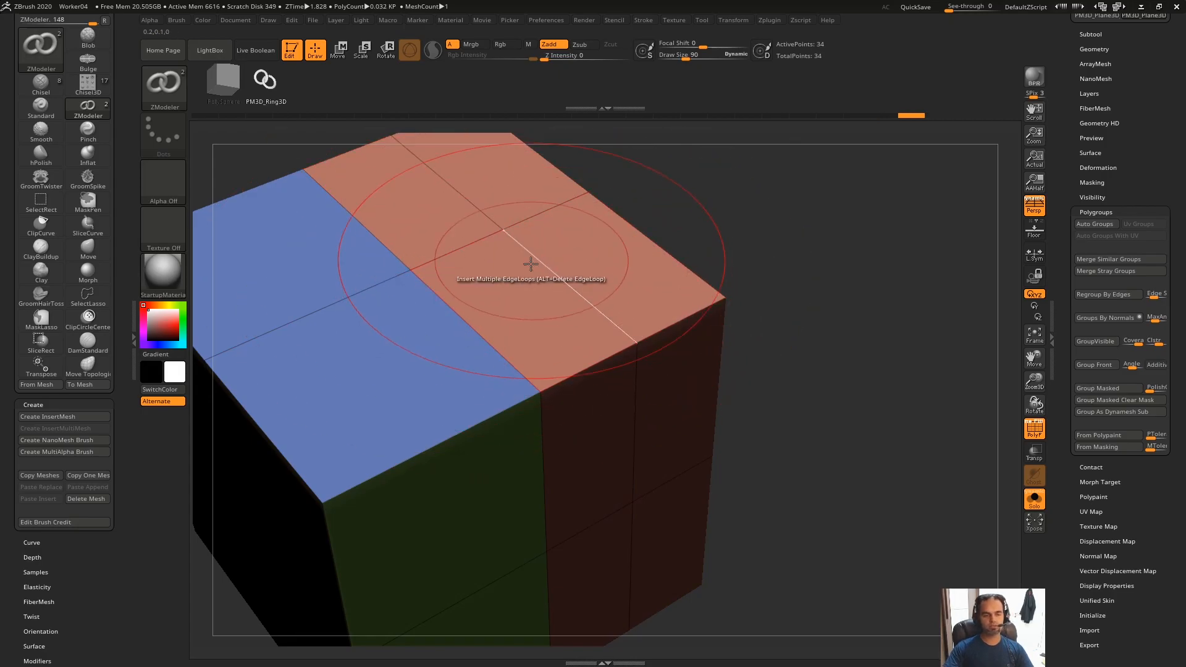
pyautogui.keyDown('alt'); pyautogui.moveTo(738, 220); pyautogui.dragTo(803, 178); pyautogui.keyUp('alt')
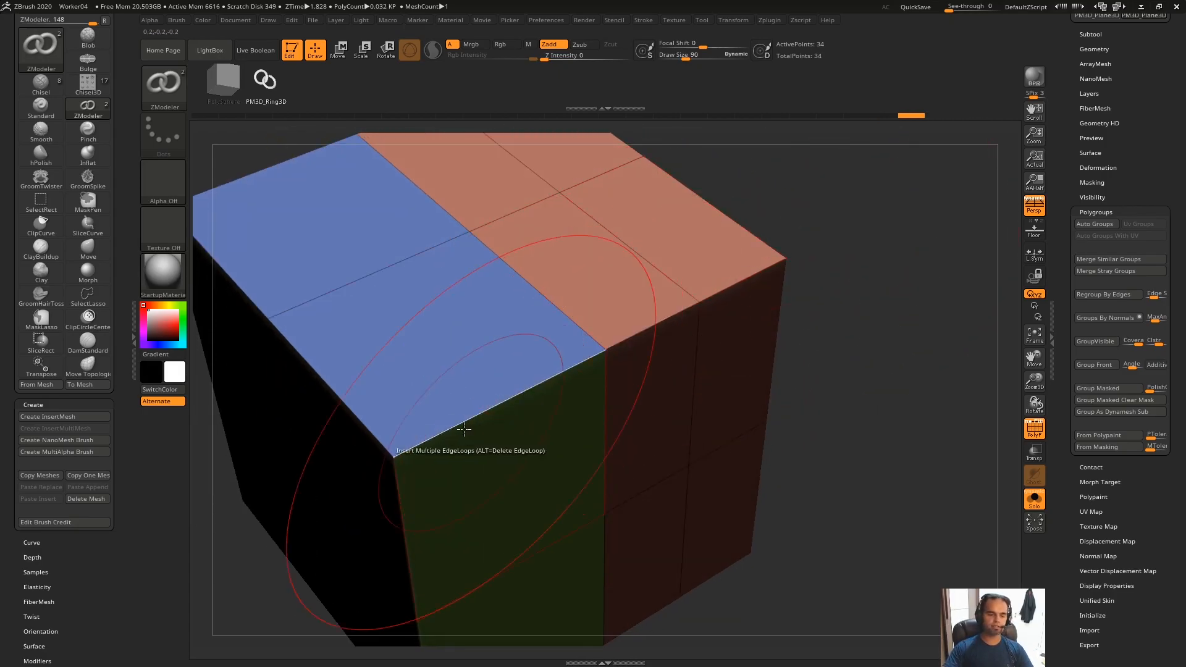
pyautogui.hotkey('ctrl', 'z')
pyautogui.moveTo(464, 405)
pyautogui.mouseDown()
pyautogui.moveTo(521, 387)
pyautogui.moveTo(481, 400)
pyautogui.mouseUp()
pyautogui.hotkey('ctrl', 'z')
# Step: Try several loops in alternating polygroups through the cube's right half, and replace them with a single middle loop
pyautogui.moveTo(676, 327); pyautogui.dragTo(672, 374)
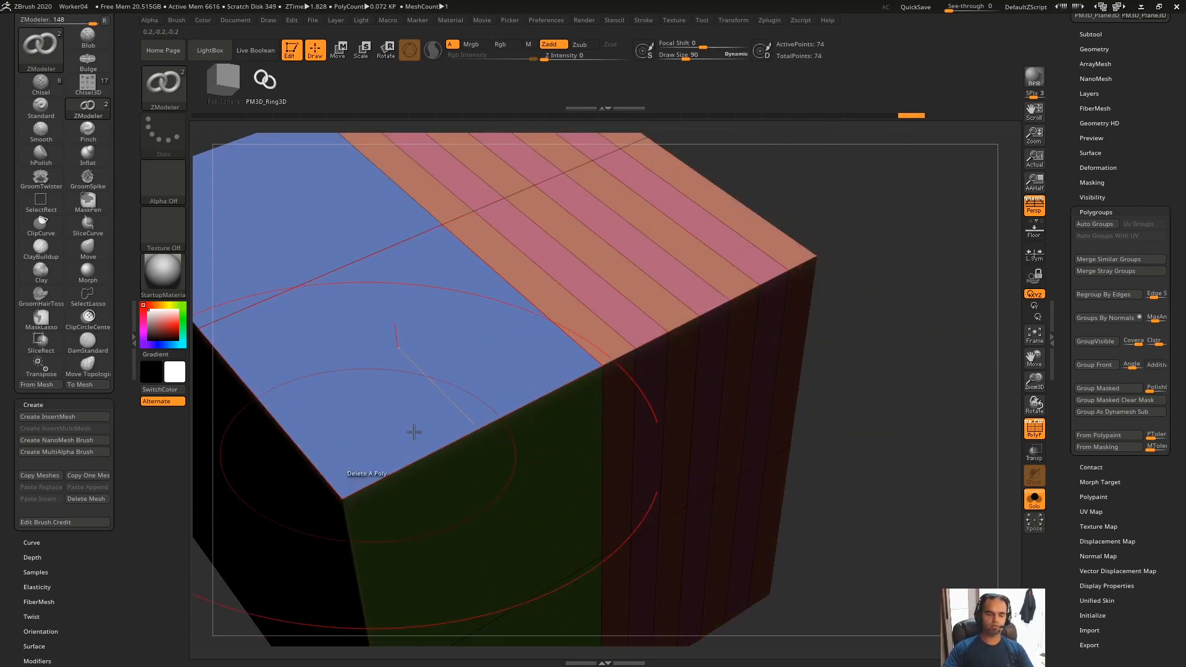
pyautogui.keyDown('ctrl'); pyautogui.moveTo(708, 316); pyautogui.dragTo(649, 344, button='right'); pyautogui.keyUp('ctrl')
pyautogui.hotkey('ctrl', 'z')
pyautogui.moveTo(637, 386); pyautogui.dragTo(675, 370)
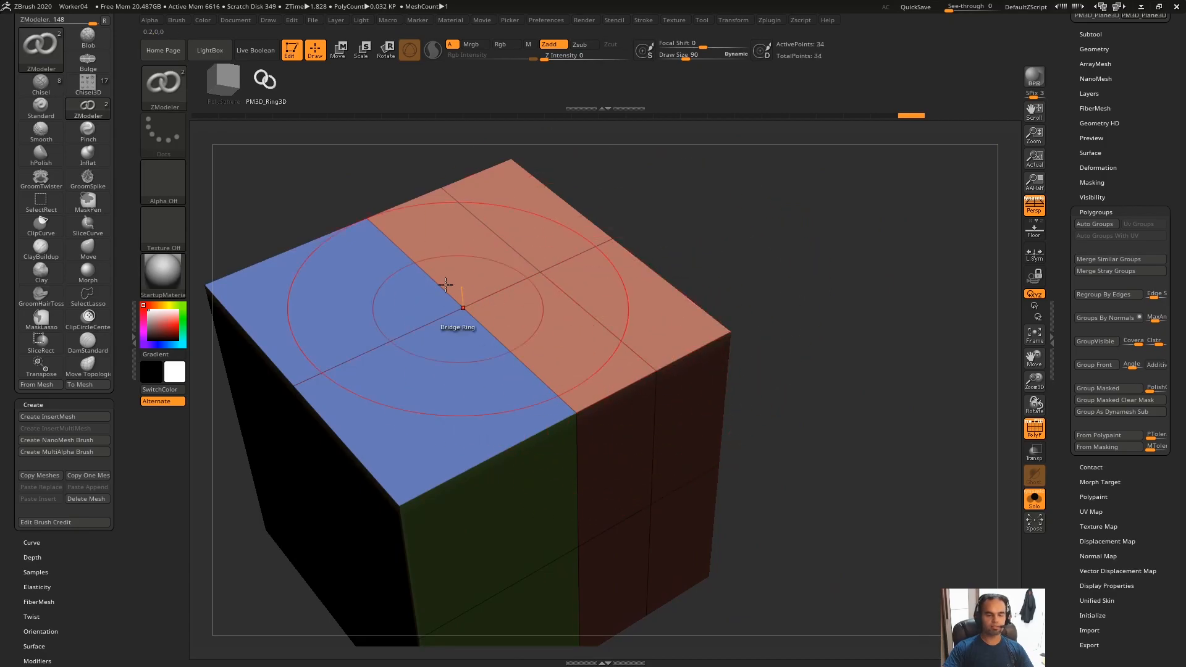
# Step: Subdivide the strips in the cube's right half by inserting one more loop between each pair of existing loops
pyautogui.keyDown('alt'); pyautogui.moveTo(639, 317); pyautogui.dragTo(677, 310, button='right'); pyautogui.keyUp('alt')
pyautogui.click(564, 344)
pyautogui.moveTo(564, 344); pyautogui.dragTo(639, 341, button='right')
pyautogui.click(554, 358)
pyautogui.click(600, 337)
pyautogui.click(640, 318)
pyautogui.click(683, 299)
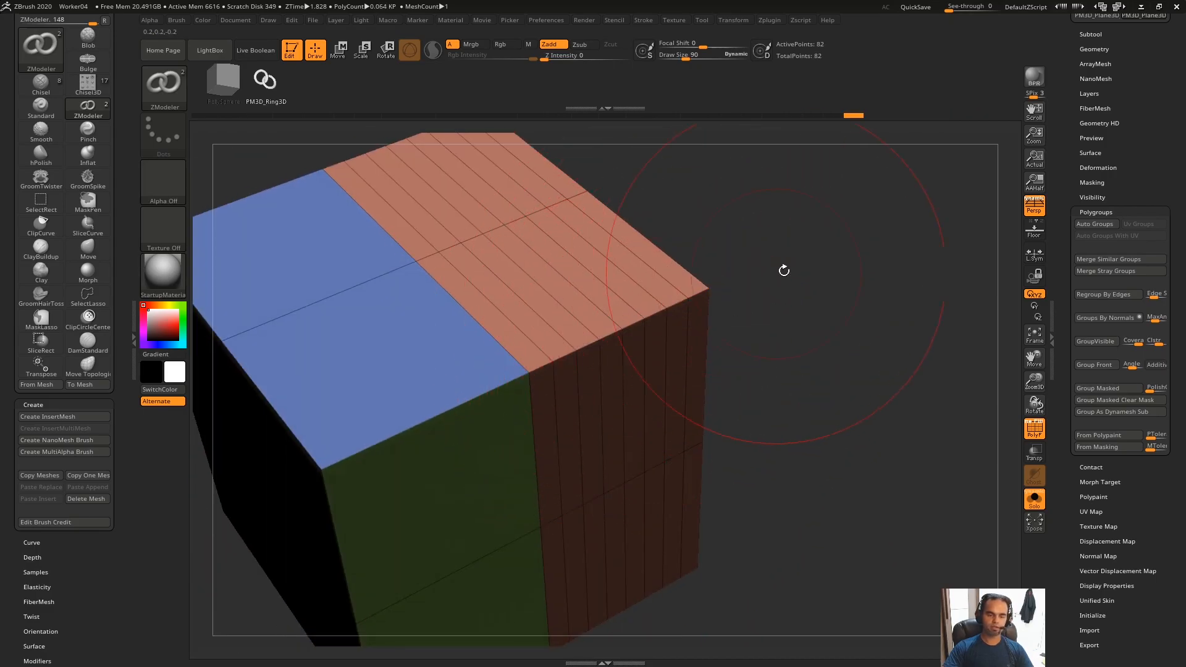
# Step: Undo all the loops inserted in the cube's right half
pyautogui.keyDown('alt'); pyautogui.moveTo(770, 273); pyautogui.dragTo(789, 234, button='right'); pyautogui.keyUp('alt')
pyautogui.hotkey('ctrl', 'z')
pyautogui.hotkey('ctrl', 'z')
pyautogui.hotkey('ctrl', 'z')
pyautogui.hotkey('ctrl', 'z')
pyautogui.hotkey('ctrl', 'z')
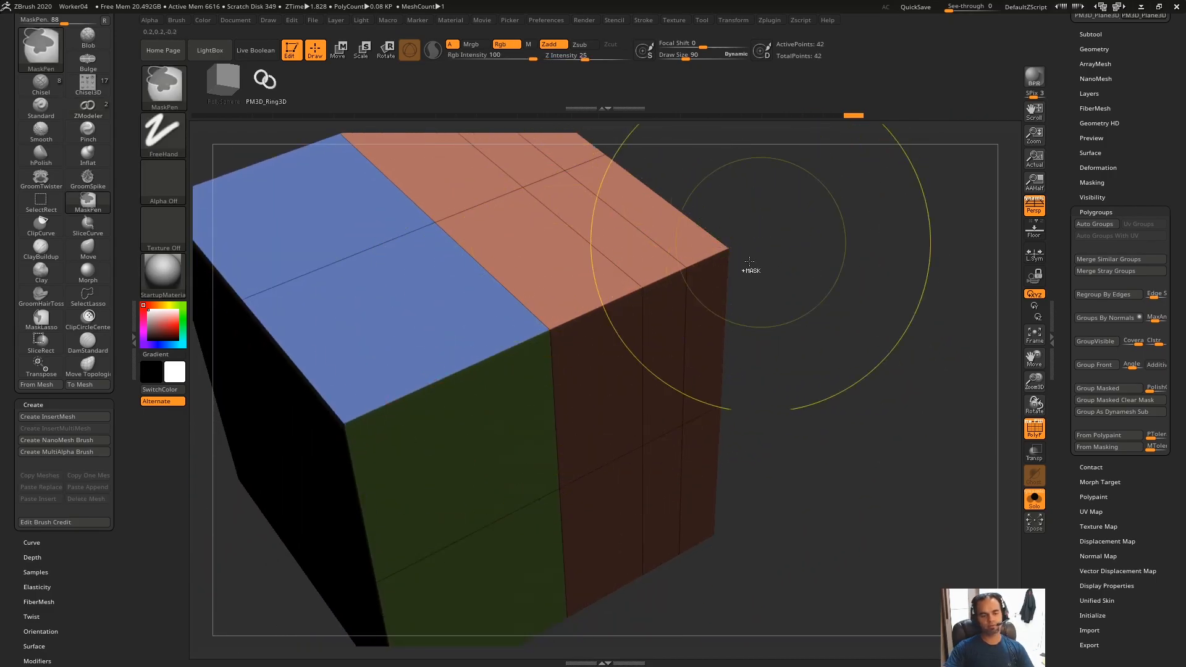
pyautogui.hotkey('ctrl', 'z')
# Step: Change the Insert modifier from Interactive to Specified Resolution and test both by inserting loops through the cube's right half, undoing each
pyautogui.press('space')
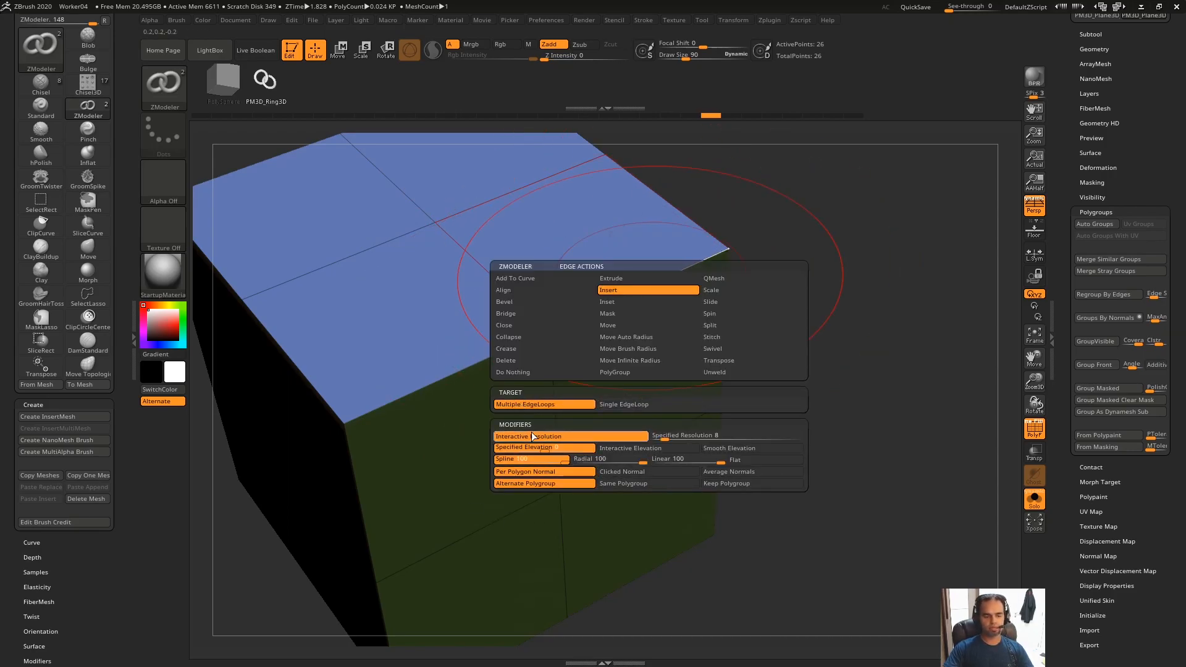
pyautogui.keyDown('alt'); pyautogui.moveTo(727, 283); pyautogui.dragTo(748, 315, button='right'); pyautogui.keyUp('alt')
pyautogui.moveTo(636, 333); pyautogui.dragTo(789, 281)
pyautogui.hotkey('ctrl', 'z')
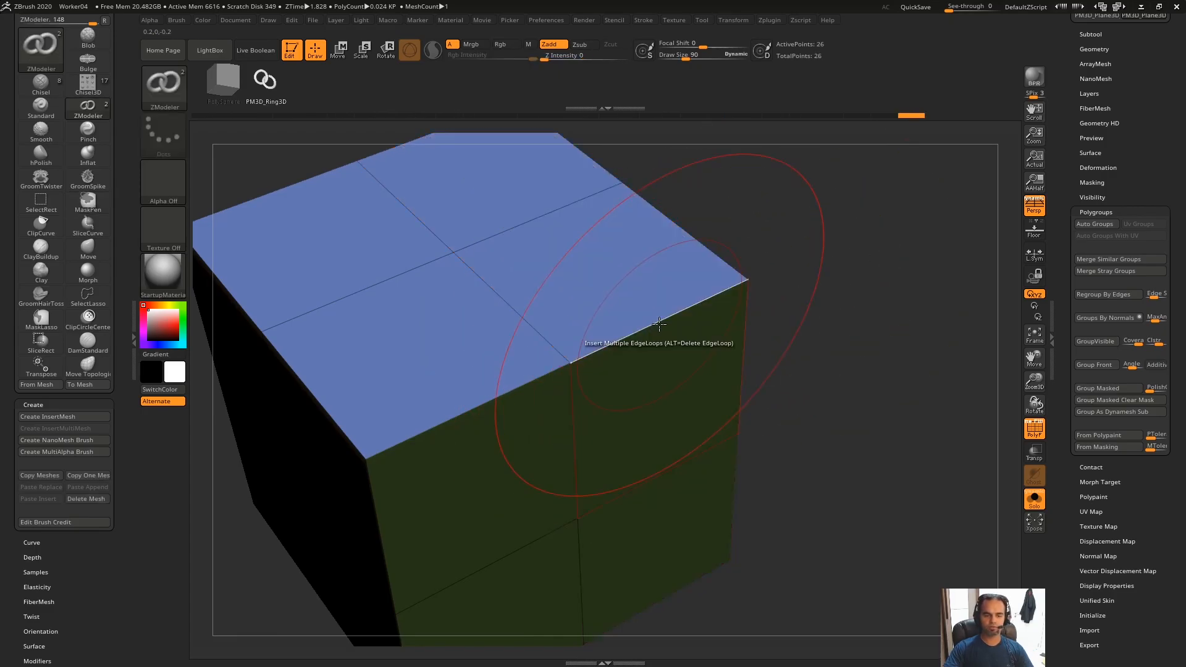
pyautogui.press('space')
pyautogui.click(650, 342)
pyautogui.hotkey('ctrl', 'z')
# Step: Adjust the Specified Elevation modifier and test it with loops inserted through the cube's right half, undoing each insertion
pyautogui.press('space')
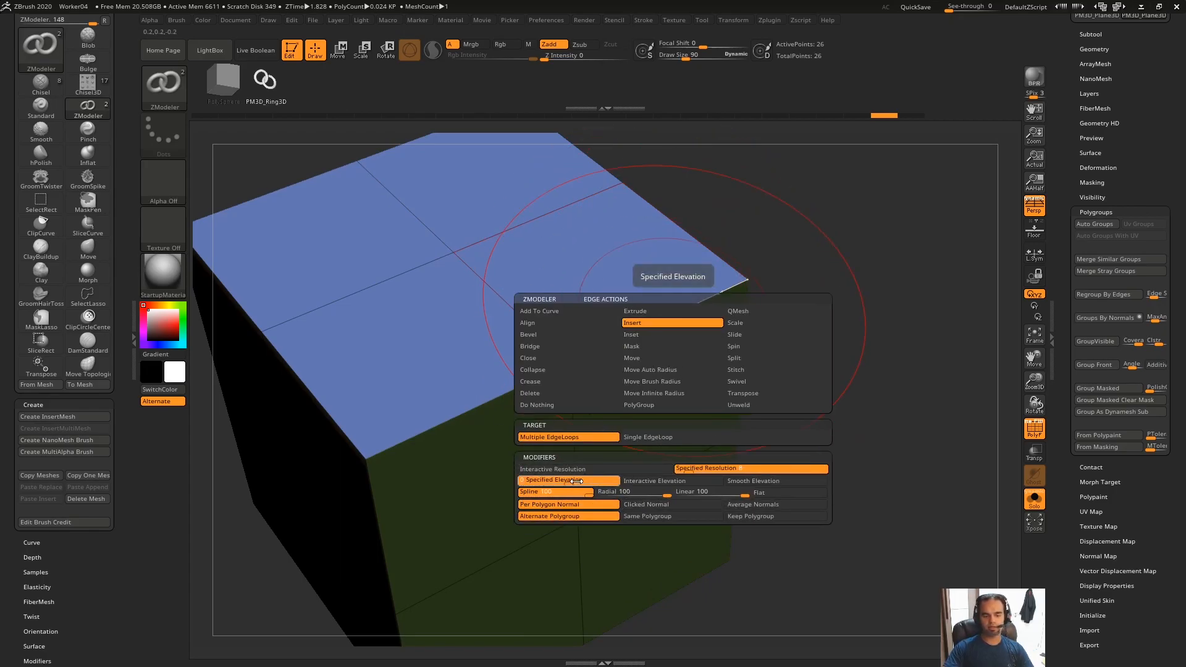
pyautogui.click(611, 360)
pyautogui.hotkey('ctrl', 'z')
pyautogui.press('space')
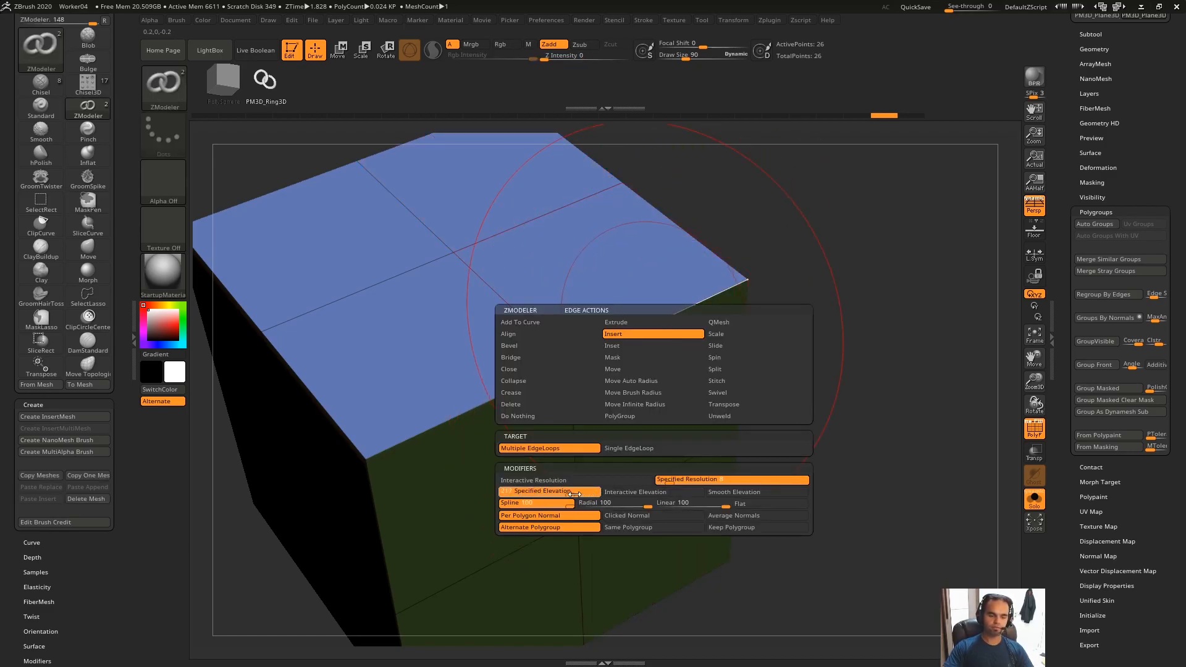
pyautogui.moveTo(575, 496); pyautogui.dragTo(574, 496)
pyautogui.click(558, 361)
pyautogui.moveTo(784, 241); pyautogui.dragTo(741, 233, button='right')
pyautogui.moveTo(594, 279); pyautogui.dragTo(631, 315, button='right')
pyautogui.hotkey('ctrl', 'z')
# Step: Set the modifier to Interactive Elevation and try raising the inserted loops into a rounded bulge on the cube's right half, undoing it
pyautogui.press('space')
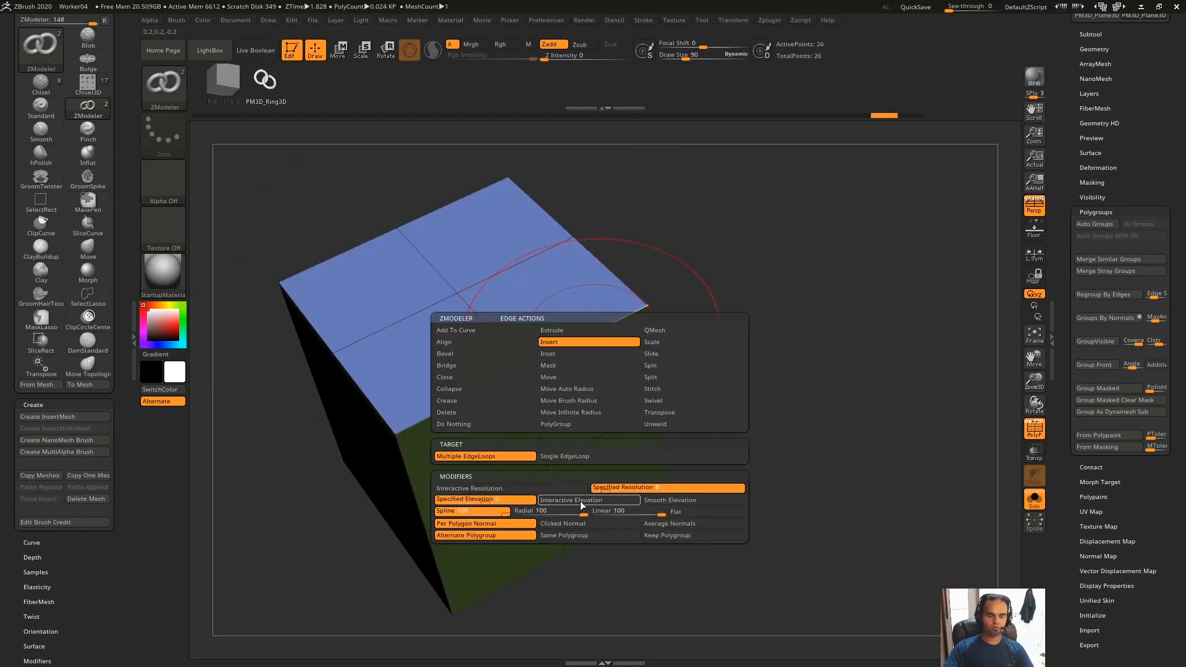
pyautogui.click(581, 502)
pyautogui.click(681, 500)
pyautogui.moveTo(587, 343); pyautogui.dragTo(710, 312)
pyautogui.moveTo(709, 312); pyautogui.dragTo(649, 384, button='right')
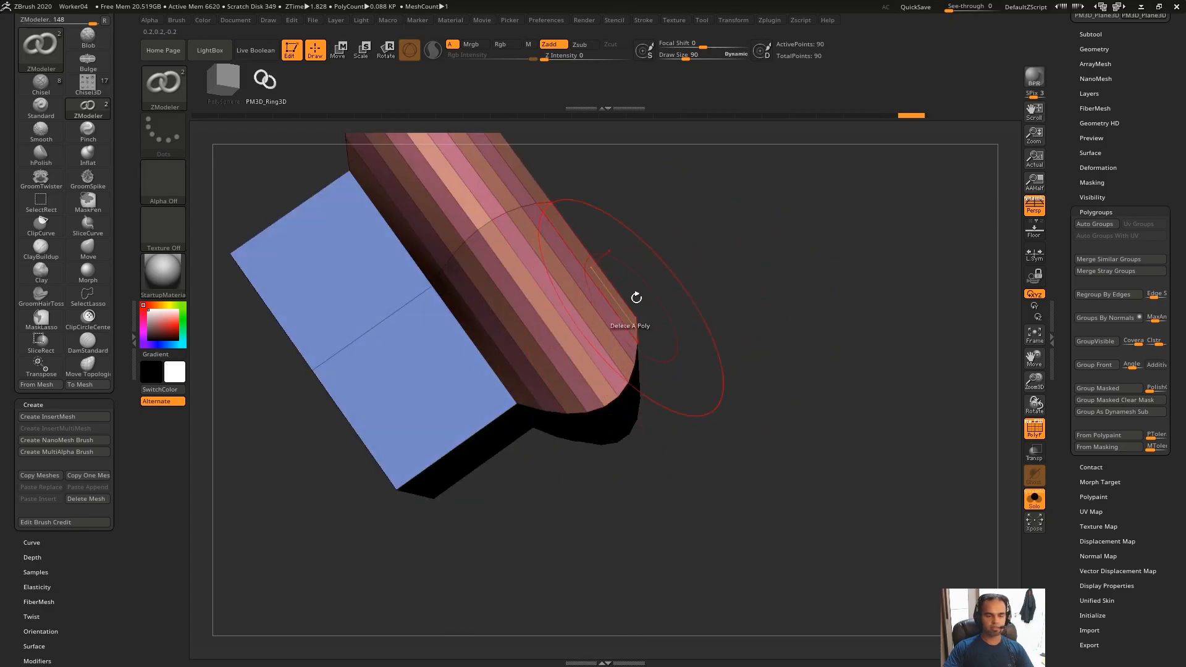
pyautogui.hotkey('ctrl', 'z')
pyautogui.moveTo(630, 294); pyautogui.dragTo(682, 272, button='right')
# Step: Set the modifier to Smooth Elevation and insert elevated loops through both the right and left halves of the cube
pyautogui.press('space')
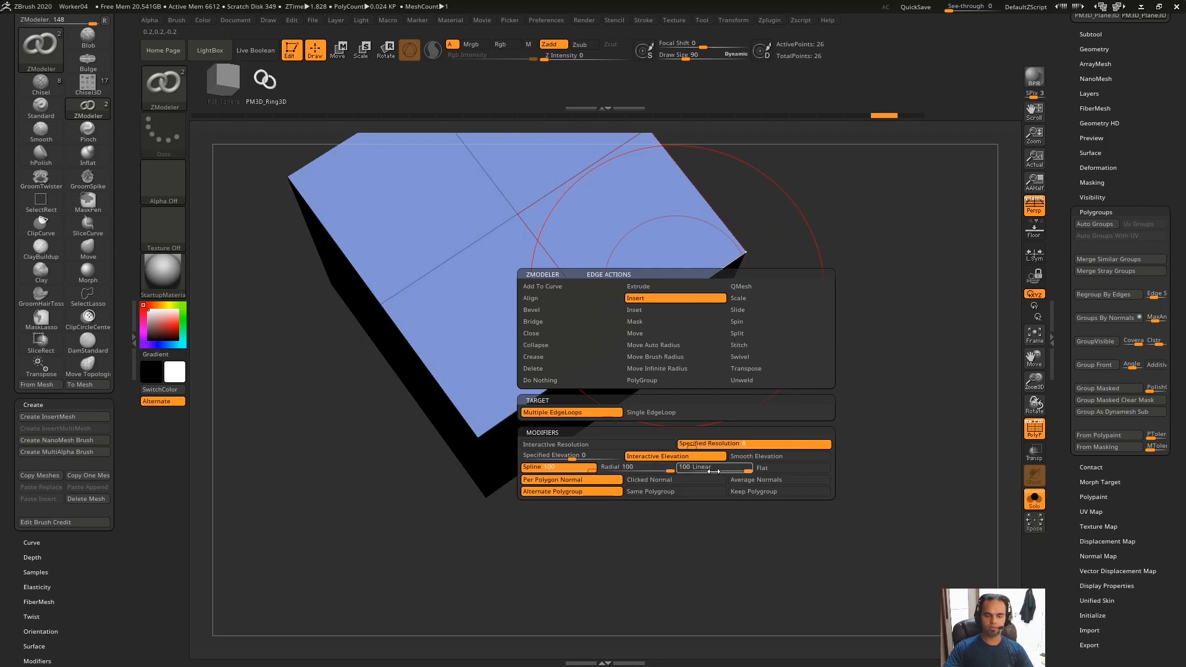
pyautogui.click(754, 455)
pyautogui.moveTo(859, 286); pyautogui.dragTo(860, 233, button='right')
pyautogui.click(664, 309)
pyautogui.moveTo(664, 309); pyautogui.dragTo(564, 360, button='right')
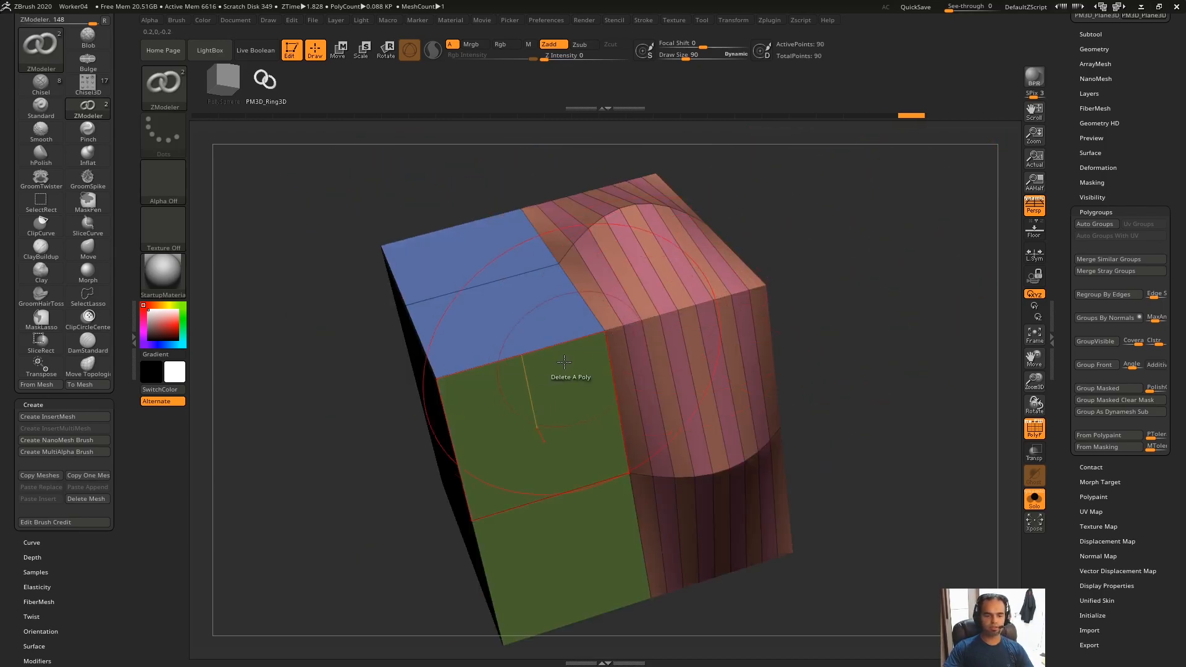
pyautogui.click(559, 347)
pyautogui.keyDown('shift'); pyautogui.moveTo(797, 266); pyautogui.dragTo(881, 243, button='right'); pyautogui.keyUp('shift')
pyautogui.moveTo(916, 320); pyautogui.dragTo(783, 297, button='right')
# Step: Mark the cube's side and the curved bulge profile with red freehand lines on a screen capture of the front view, and close it
pyautogui.press('Print')
pyautogui.moveTo(800, 155); pyautogui.dragTo(422, 580)
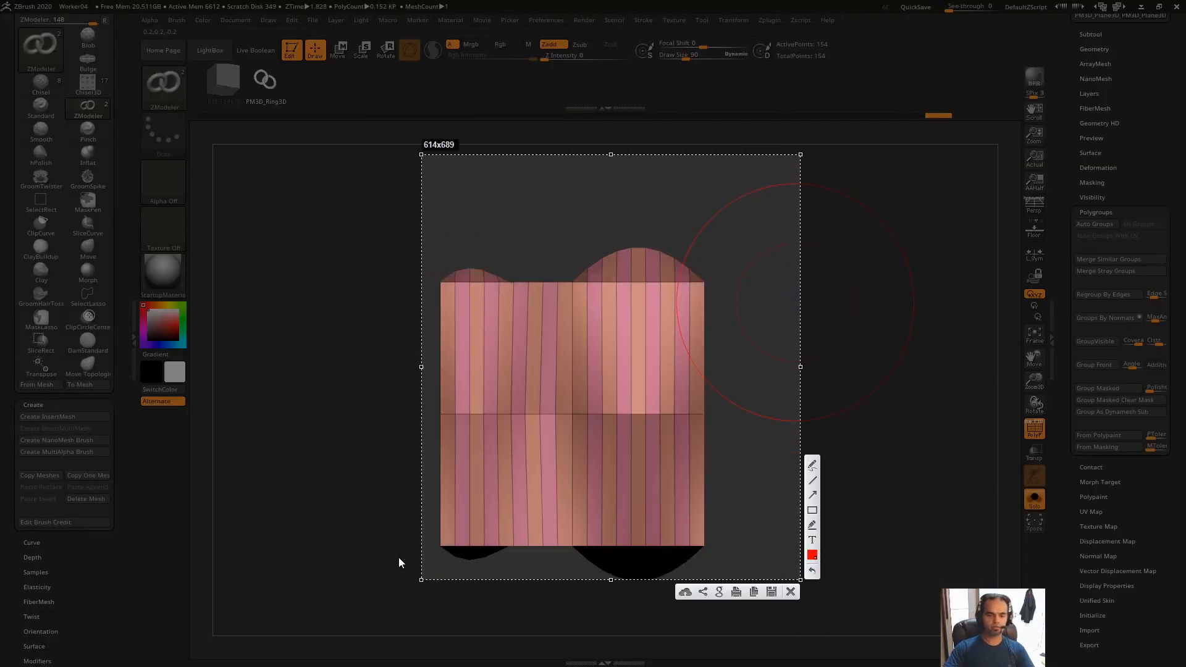
pyautogui.moveTo(701, 200); pyautogui.dragTo(701, 457)
pyautogui.moveTo(680, 265)
pyautogui.mouseDown()
pyautogui.moveTo(644, 250)
pyautogui.moveTo(574, 279)
pyautogui.mouseUp()
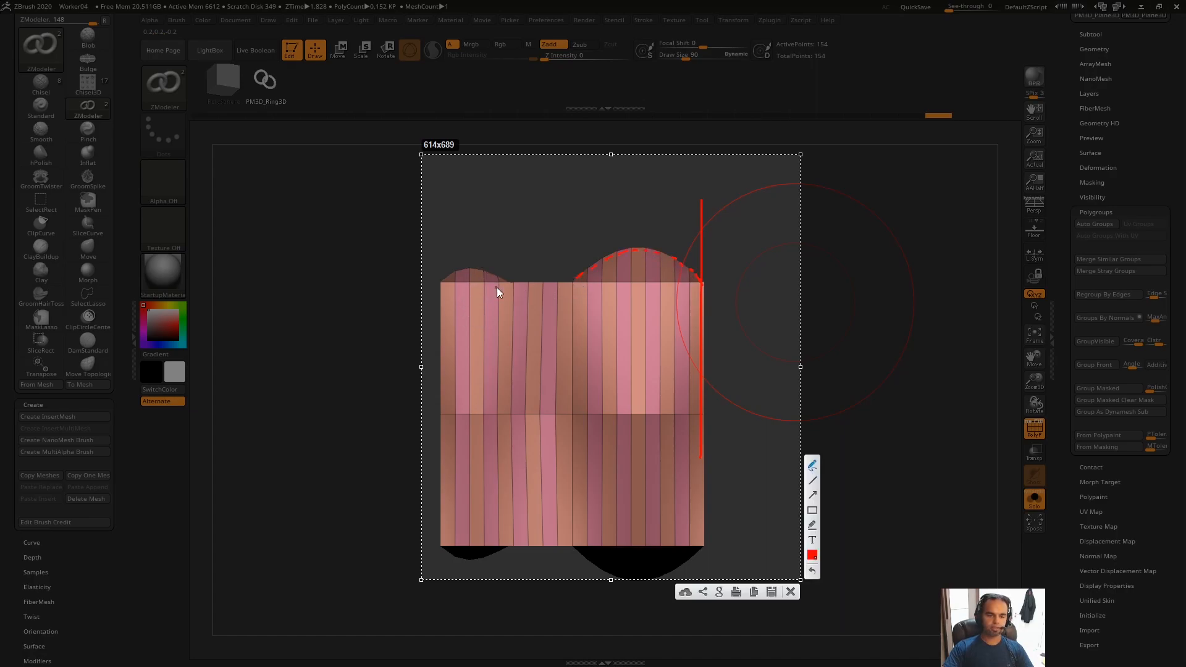
pyautogui.moveTo(574, 282)
pyautogui.mouseDown()
pyautogui.moveTo(560, 294)
pyautogui.moveTo(520, 290)
pyautogui.moveTo(470, 269)
pyautogui.moveTo(428, 294)
pyautogui.moveTo(198, 283)
pyautogui.mouseUp()
pyautogui.press('Escape')
# Step: Undo the elevated loops, set Interactive Resolution, and insert one middle loop into each half of the cube
pyautogui.moveTo(601, 225); pyautogui.dragTo(617, 278)
pyautogui.hotkey('ctrl', 'z')
pyautogui.hotkey('ctrl', 'z')
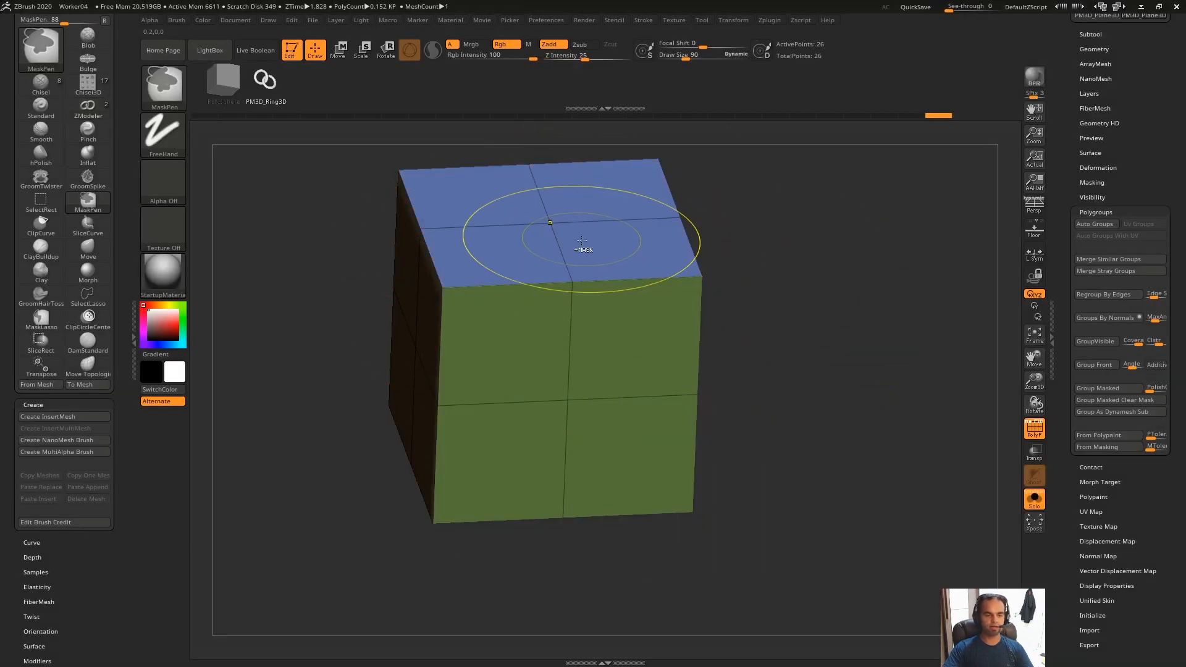
pyautogui.press('space')
pyautogui.moveTo(512, 283); pyautogui.dragTo(563, 286)
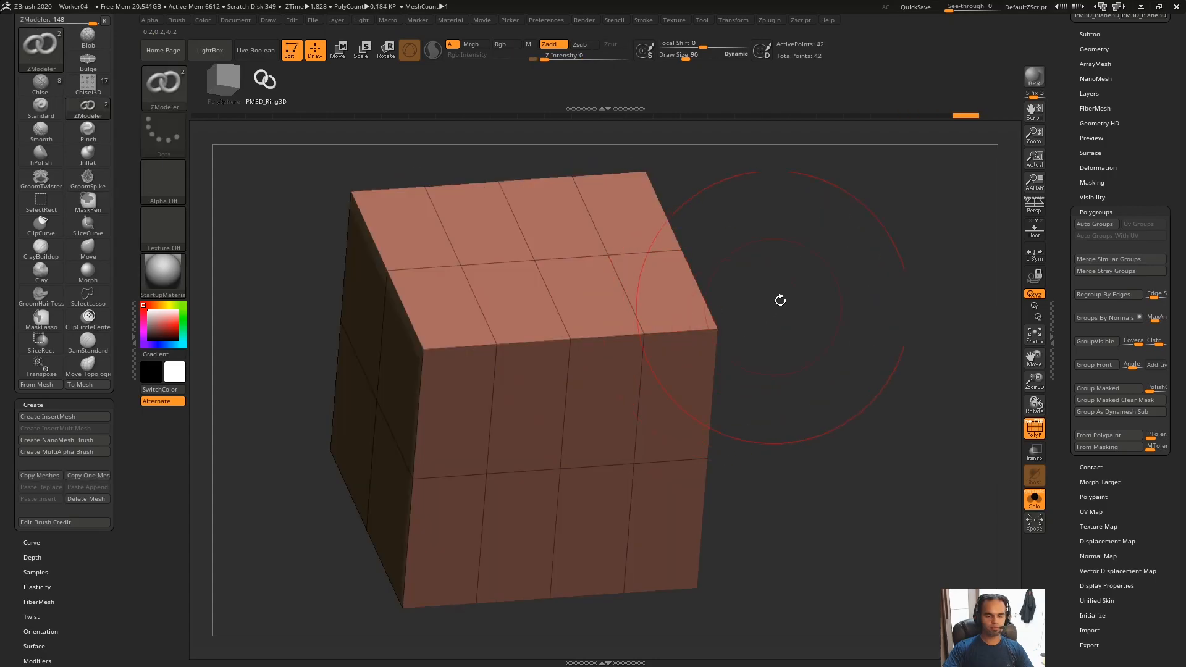
pyautogui.moveTo(778, 299); pyautogui.dragTo(771, 316)
# Step: Switch to Specified Resolution and try inserting dense smooth-elevated loops through all four vertical strips, undoing the last three
pyautogui.press('space')
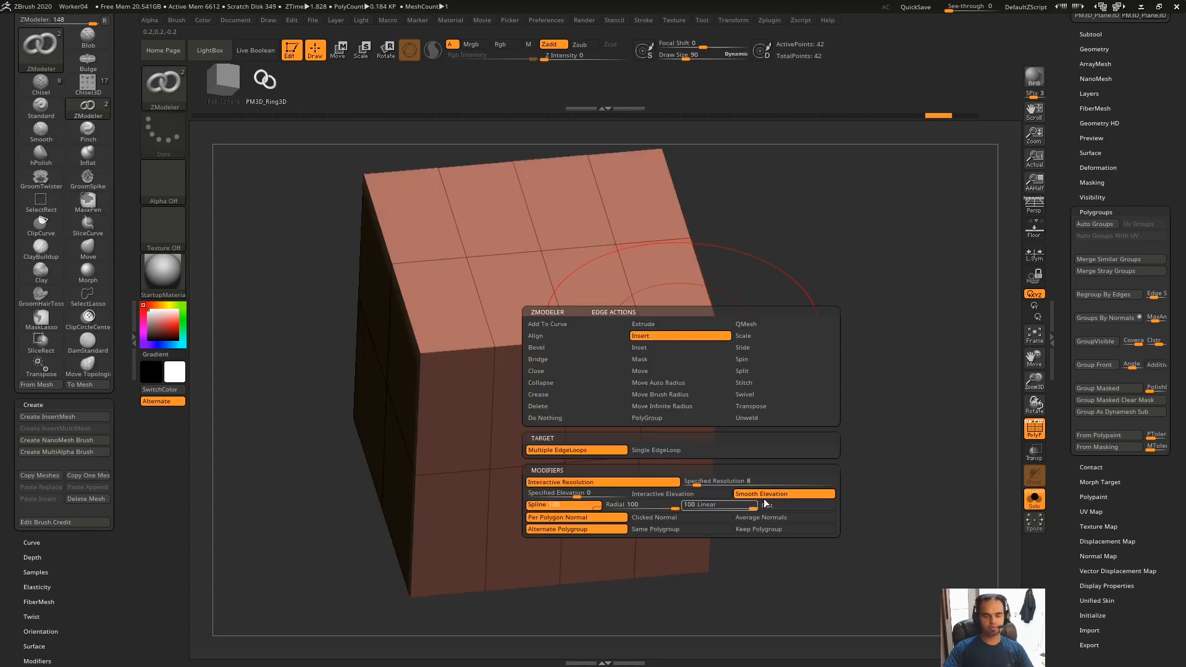
pyautogui.click(684, 334)
pyautogui.click(596, 338)
pyautogui.click(535, 343)
pyautogui.click(469, 348)
pyautogui.moveTo(773, 272)
pyautogui.keyDown('shift'); pyautogui.mouseDown()
pyautogui.moveTo(749, 279)
pyautogui.moveTo(779, 309)
pyautogui.moveTo(765, 253)
pyautogui.mouseUp(); pyautogui.keyUp('shift')
pyautogui.hotkey('ctrl', 'z')
pyautogui.hotkey('ctrl', 'z')
pyautogui.hotkey('ctrl', 'z')
# Step: Reinsert the dense elevated loops through the three remaining vertical strips of the cube
pyautogui.click(589, 341)
pyautogui.click(535, 344)
pyautogui.click(475, 343)
pyautogui.moveTo(776, 319); pyautogui.dragTo(787, 302)
# Step: Trace the wavy top profile and the cube's side in red on a new screen capture, and close the capture
pyautogui.press('Print')
pyautogui.moveTo(847, 215); pyautogui.dragTo(299, 665)
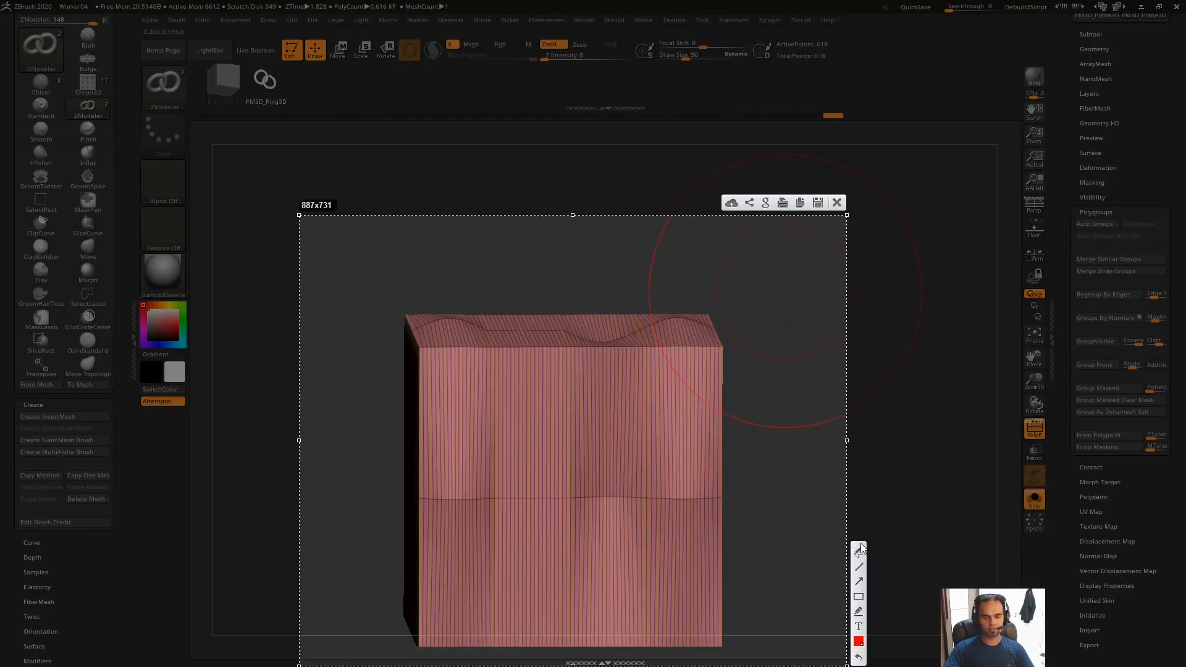
pyautogui.moveTo(721, 292); pyautogui.dragTo(718, 448)
pyautogui.moveTo(720, 337)
pyautogui.mouseDown()
pyautogui.moveTo(639, 333)
pyautogui.moveTo(708, 325)
pyautogui.mouseUp()
pyautogui.moveTo(565, 334); pyautogui.dragTo(488, 331)
pyautogui.moveTo(632, 344); pyautogui.dragTo(616, 339)
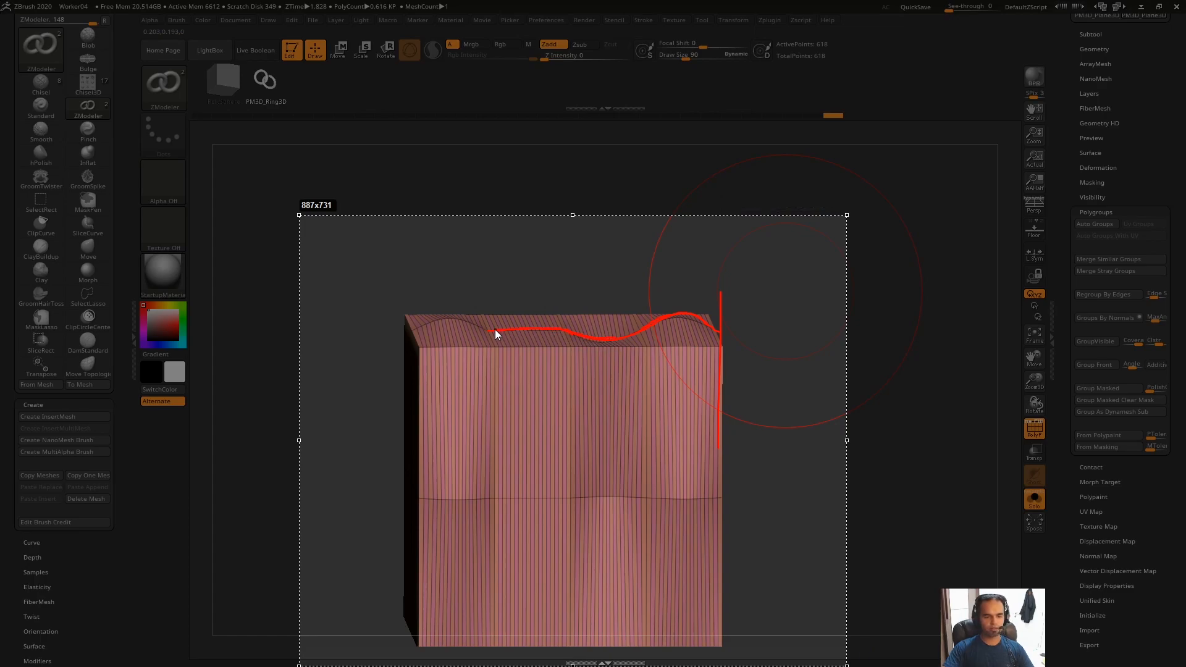
pyautogui.moveTo(495, 334); pyautogui.dragTo(546, 334)
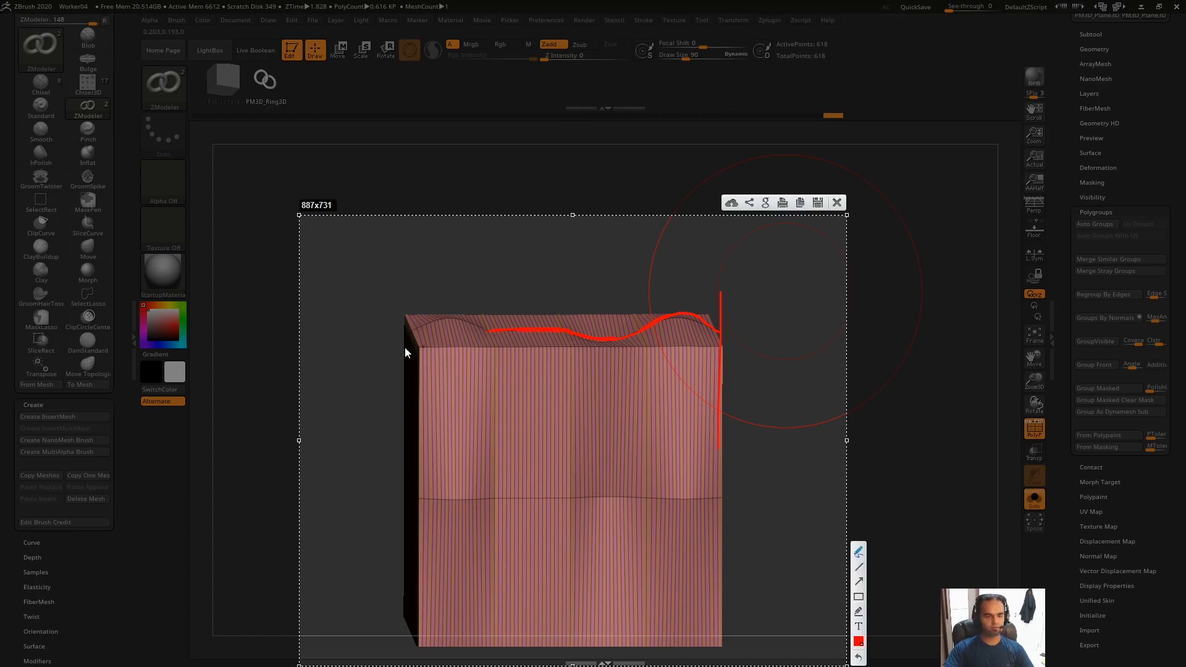
pyautogui.moveTo(410, 332); pyautogui.dragTo(466, 318)
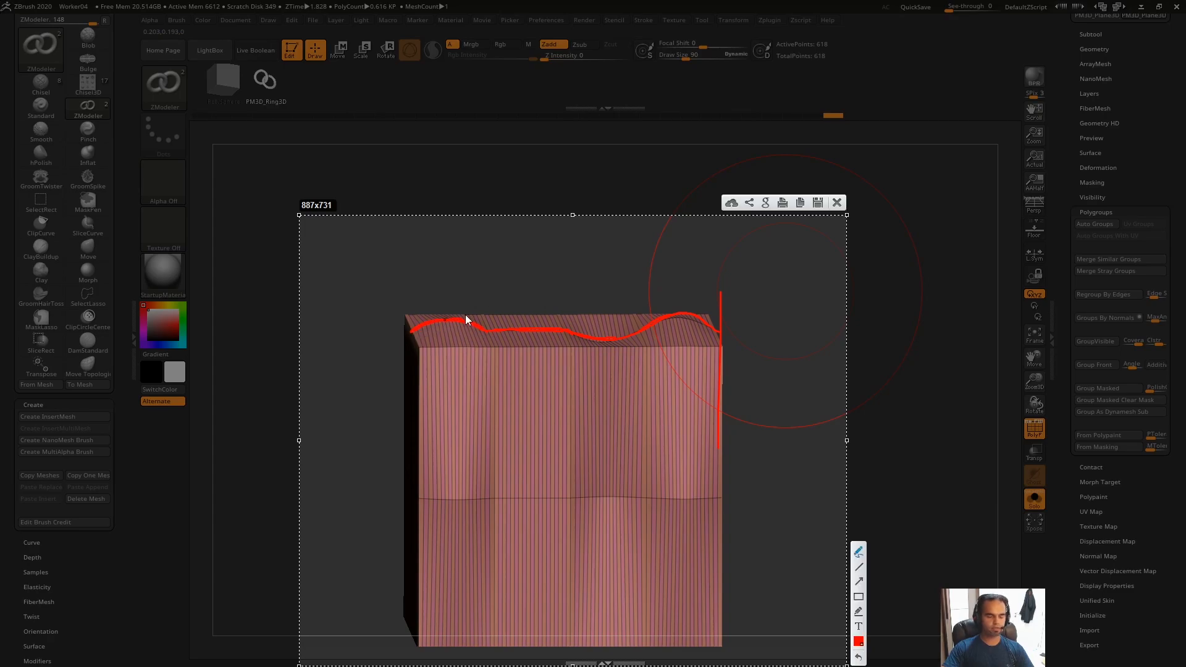
pyautogui.press('Escape')
# Step: Undo the dense loops strip by strip and the added middle loops to restore the plain cube
pyautogui.hotkey('ctrl', 'z')
pyautogui.moveTo(854, 299); pyautogui.dragTo(750, 278)
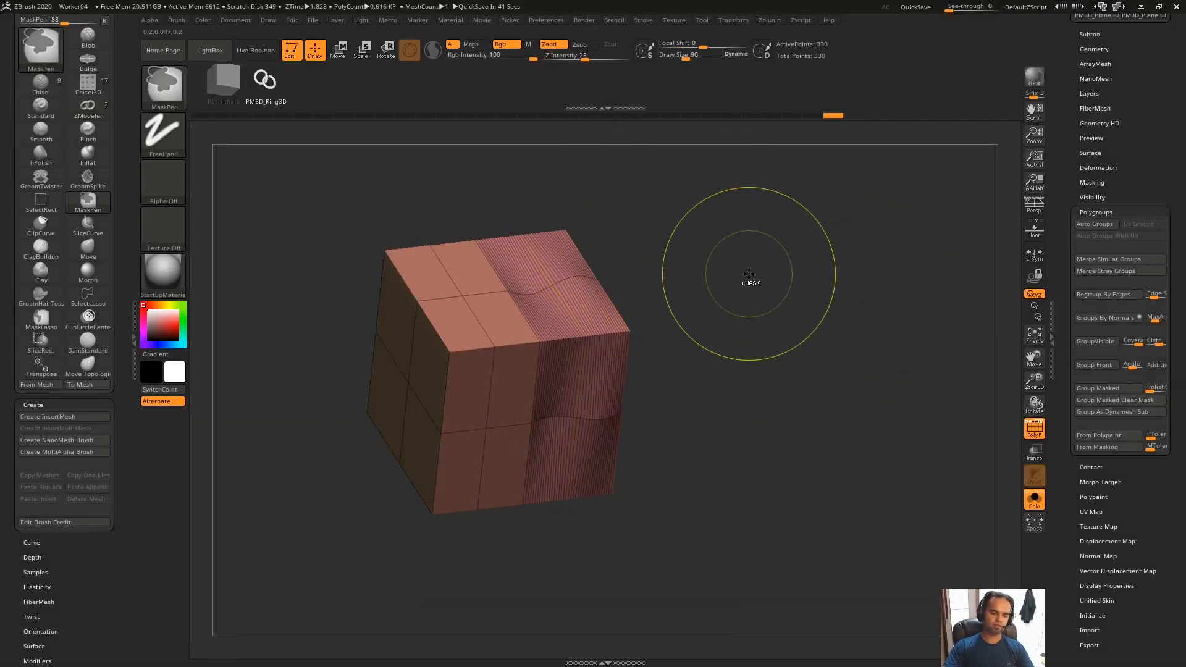
pyautogui.moveTo(804, 186); pyautogui.dragTo(847, 220)
pyautogui.click(712, 297)
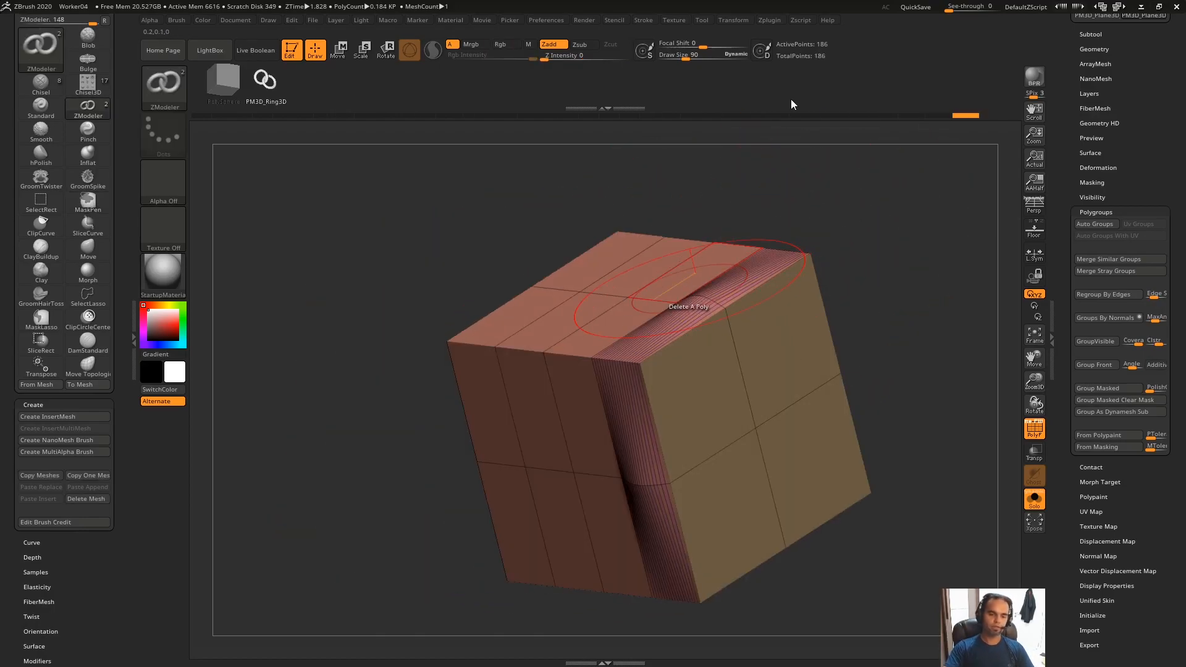
pyautogui.moveTo(714, 300); pyautogui.dragTo(663, 310)
pyautogui.keyDown('alt'); pyautogui.moveTo(699, 227); pyautogui.dragTo(758, 297); pyautogui.keyUp('alt')
pyautogui.hotkey('ctrl', 'z')
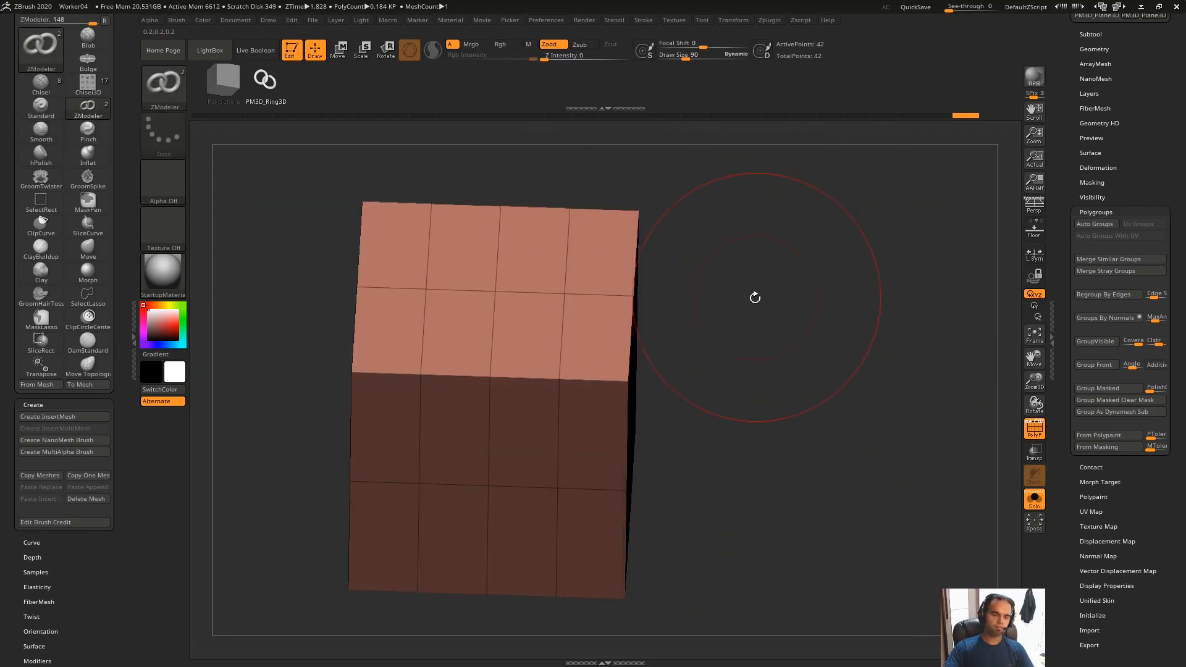
pyautogui.hotkey('ctrl', 'z')
# Step: Open the geometry crease settings, subdivide the cube once into a rounded ball, and delete its lower subdivision level
pyautogui.moveTo(1058, 148); pyautogui.dragTo(1057, 281)
pyautogui.moveTo(1132, 372); pyautogui.dragTo(1162, 278)
pyautogui.click(1109, 330)
pyautogui.moveTo(1149, 325); pyautogui.dragTo(1142, 433)
pyautogui.click(1096, 476)
pyautogui.click(1121, 488)
pyautogui.moveTo(800, 247)
pyautogui.mouseDown()
pyautogui.moveTo(809, 297)
pyautogui.moveTo(863, 257)
pyautogui.moveTo(804, 248)
pyautogui.moveTo(787, 272)
pyautogui.mouseUp()
pyautogui.hotkey('ctrl', 'd')
pyautogui.click(1106, 150)
pyautogui.click(1102, 186)
# Step: Set the draw size to 45 and try inserting multiple edge loops around the ball's upper face band, undoing each attempt
pyautogui.press('s')
pyautogui.press('s')
pyautogui.moveTo(783, 259)
pyautogui.keyDown('shift'); pyautogui.mouseDown()
pyautogui.moveTo(770, 241)
pyautogui.moveTo(772, 257)
pyautogui.mouseUp(); pyautogui.keyUp('shift')
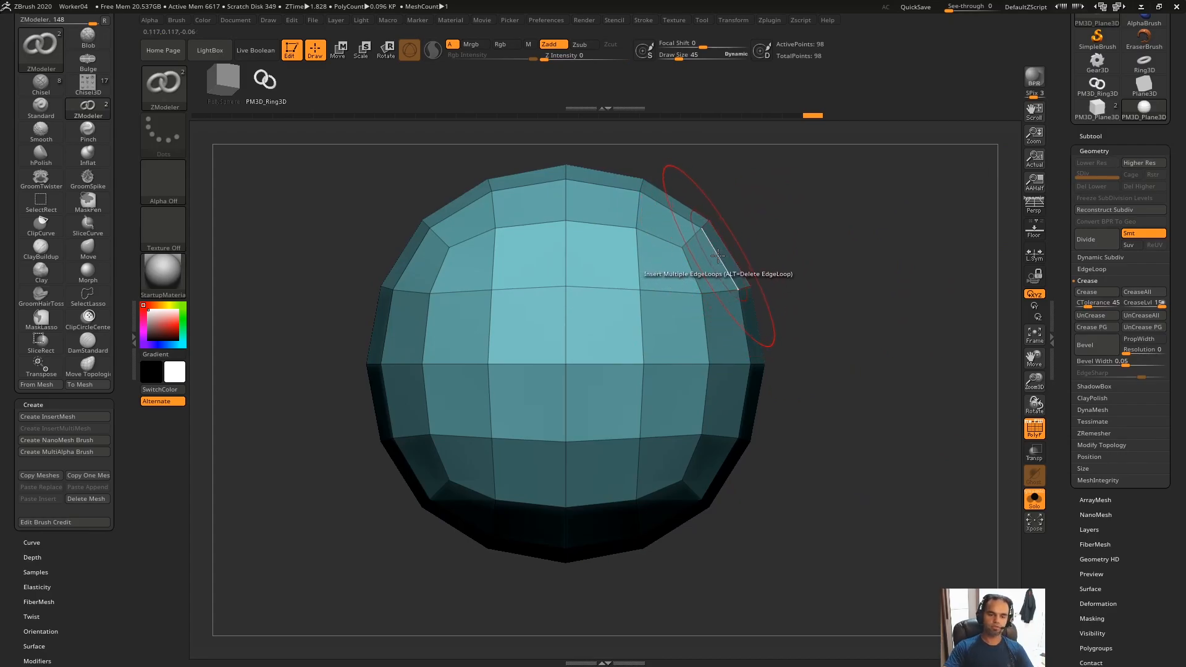
pyautogui.press('space')
pyautogui.keyDown('alt'); pyautogui.moveTo(797, 238); pyautogui.dragTo(834, 313); pyautogui.keyUp('alt')
pyautogui.press('space')
pyautogui.press('space')
pyautogui.moveTo(750, 319); pyautogui.dragTo(809, 305)
pyautogui.moveTo(828, 300); pyautogui.dragTo(850, 278)
pyautogui.hotkey('ctrl', 'z')
pyautogui.click(752, 320)
pyautogui.hotkey('ctrl', 'z')
# Step: Insert one edge loop around the ball's upper horizontal face band and one through the vertical band crossing it
pyautogui.press('space')
pyautogui.click(755, 318)
pyautogui.click(670, 243)
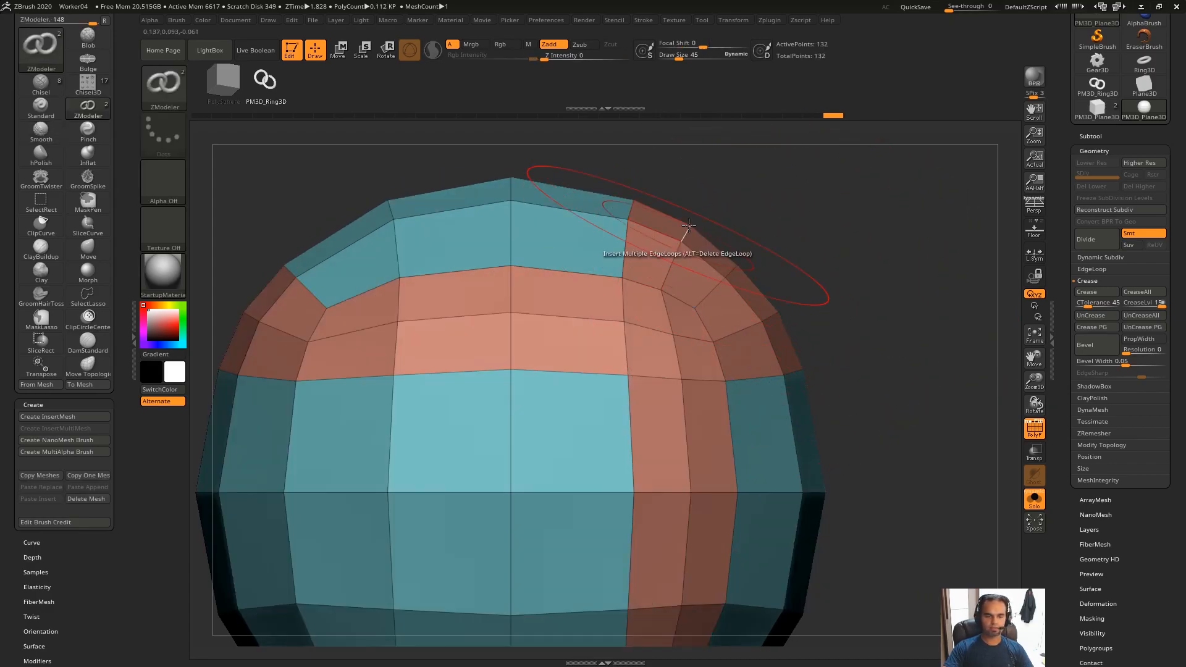
# Step: Insert one edge loop through each remaining vertical and horizontal face band of the ball, across its front, top and side
pyautogui.keyDown('alt'); pyautogui.moveTo(761, 199); pyautogui.dragTo(804, 215); pyautogui.keyUp('alt')
pyautogui.click(624, 226)
pyautogui.click(504, 225)
pyautogui.click(391, 260)
pyautogui.keyDown('alt'); pyautogui.moveTo(736, 196); pyautogui.dragTo(698, 154); pyautogui.keyUp('alt')
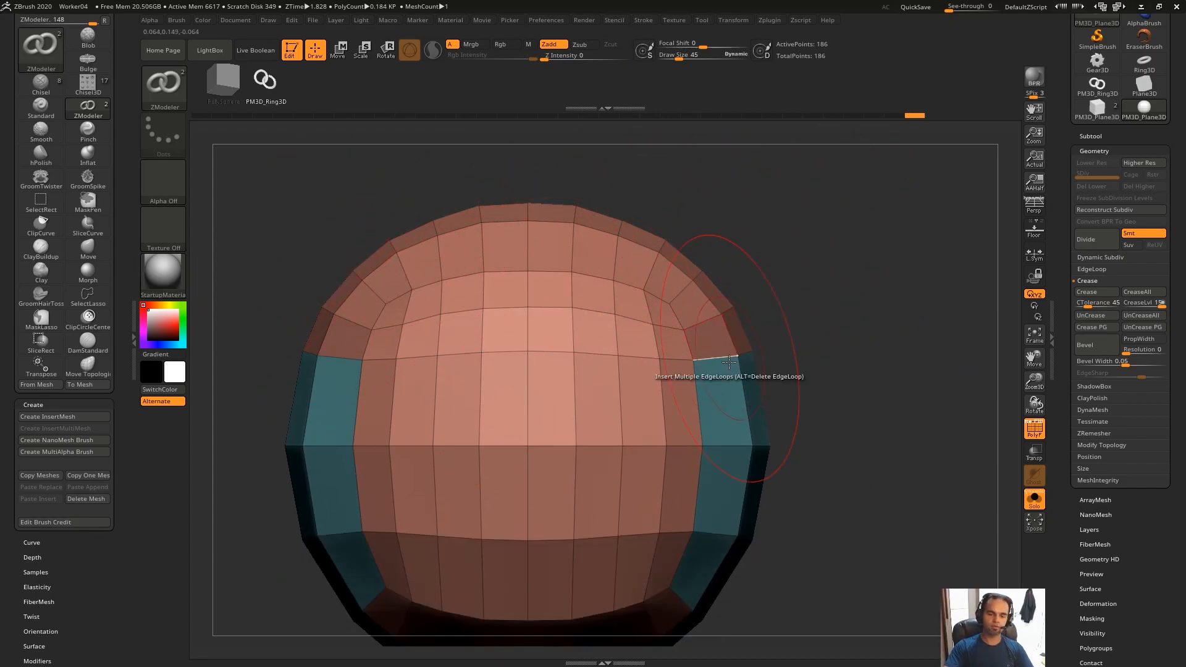
pyautogui.click(745, 400)
pyautogui.click(748, 491)
pyautogui.click(726, 551)
pyautogui.keyDown('ctrl'); pyautogui.moveTo(897, 299); pyautogui.dragTo(813, 270, button='right'); pyautogui.keyUp('ctrl')
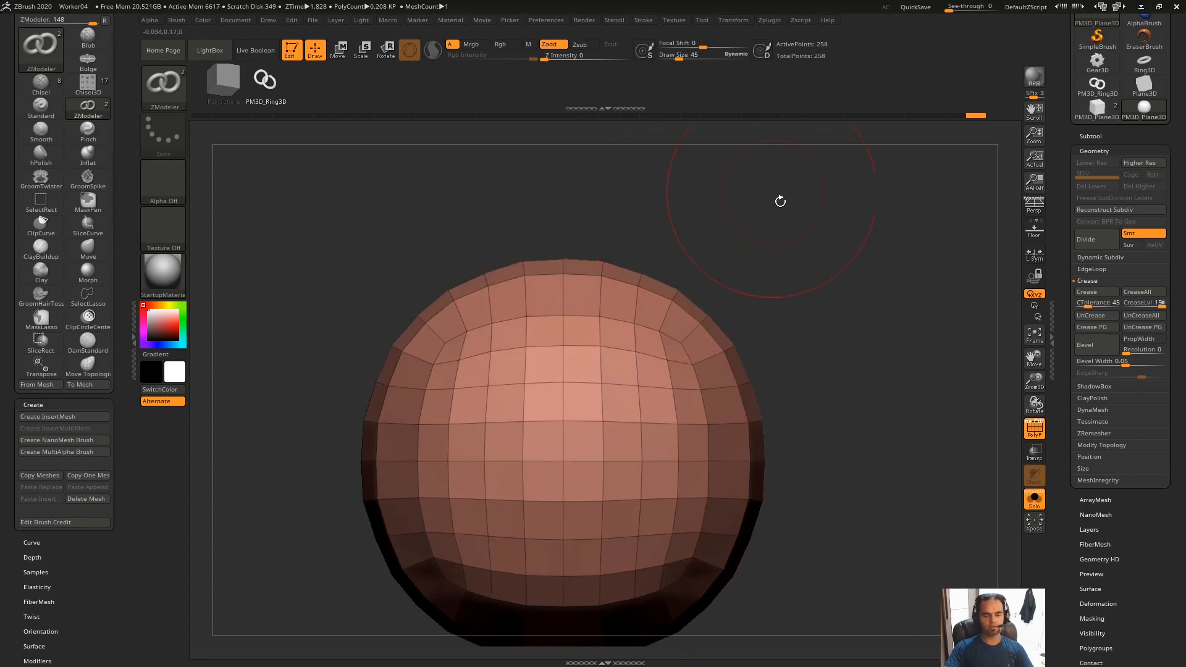
pyautogui.moveTo(762, 187); pyautogui.dragTo(817, 259, button='right')
# Step: Undo the latest edge loop edits and return to the plain cube
pyautogui.hotkey('ctrl', 'z')
pyautogui.hotkey('ctrl', 'z')
pyautogui.hotkey('ctrl', 'z')
pyautogui.hotkey('ctrl', 'z')
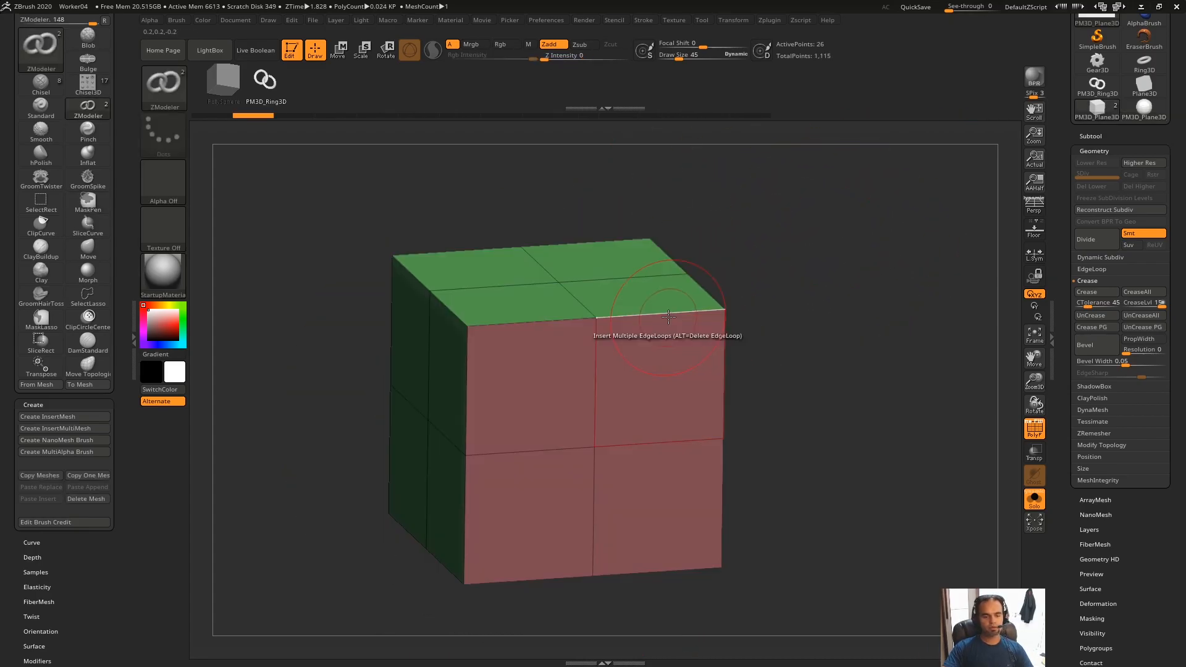
# Step: Set the edge Insert elevation profile to Flat and split both vertical front bands of the cube with one edge loop each
pyautogui.press('space')
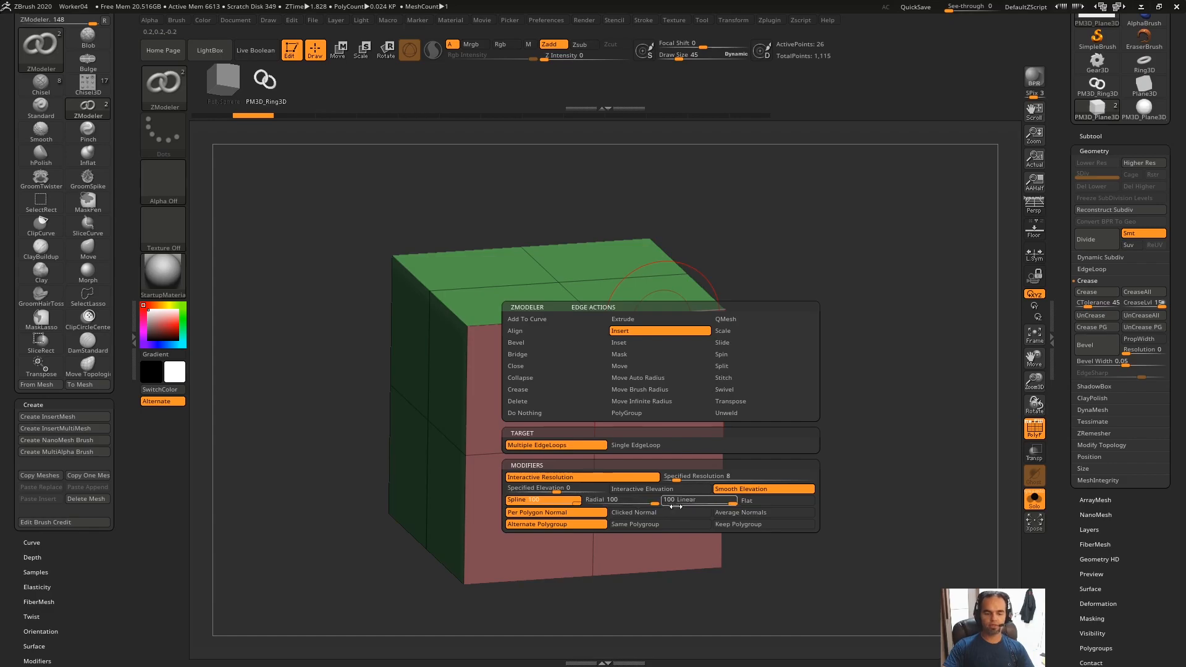
pyautogui.click(761, 499)
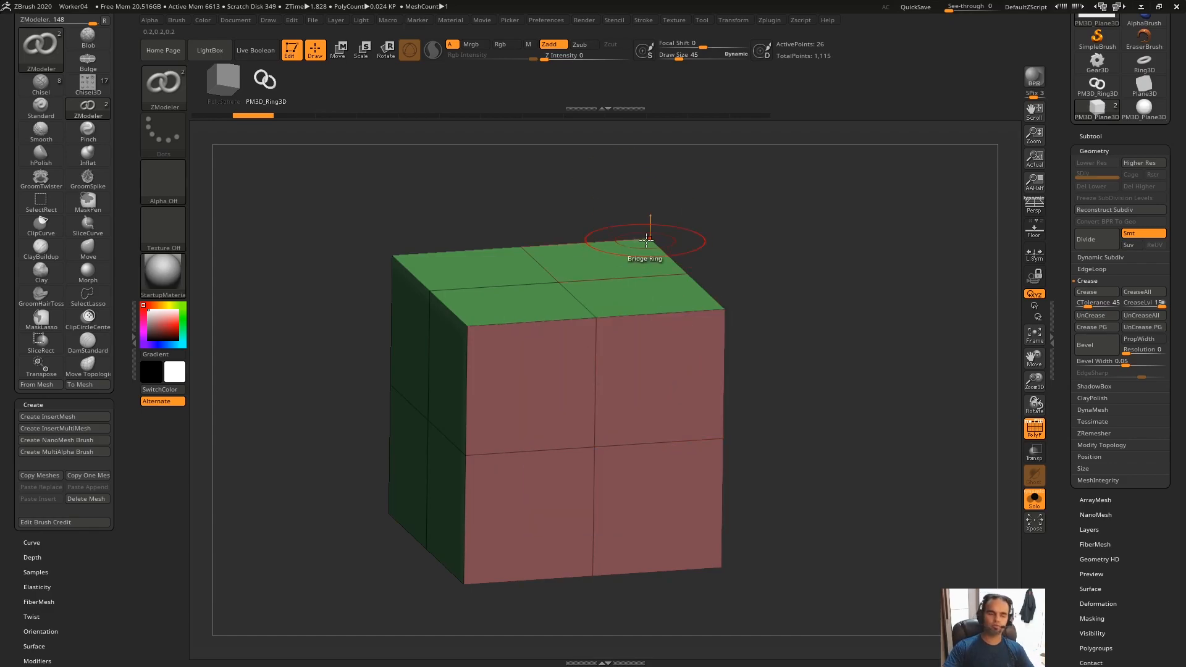
pyautogui.moveTo(729, 263); pyautogui.dragTo(627, 301, button='right')
pyautogui.moveTo(767, 309); pyautogui.dragTo(687, 329, button='right')
# Step: Set edge Insert to Interactive Elevation with the Spline profile and insert dense raised loops through the two vertical bands nearest the cube's side
pyautogui.press('space')
pyautogui.press('space')
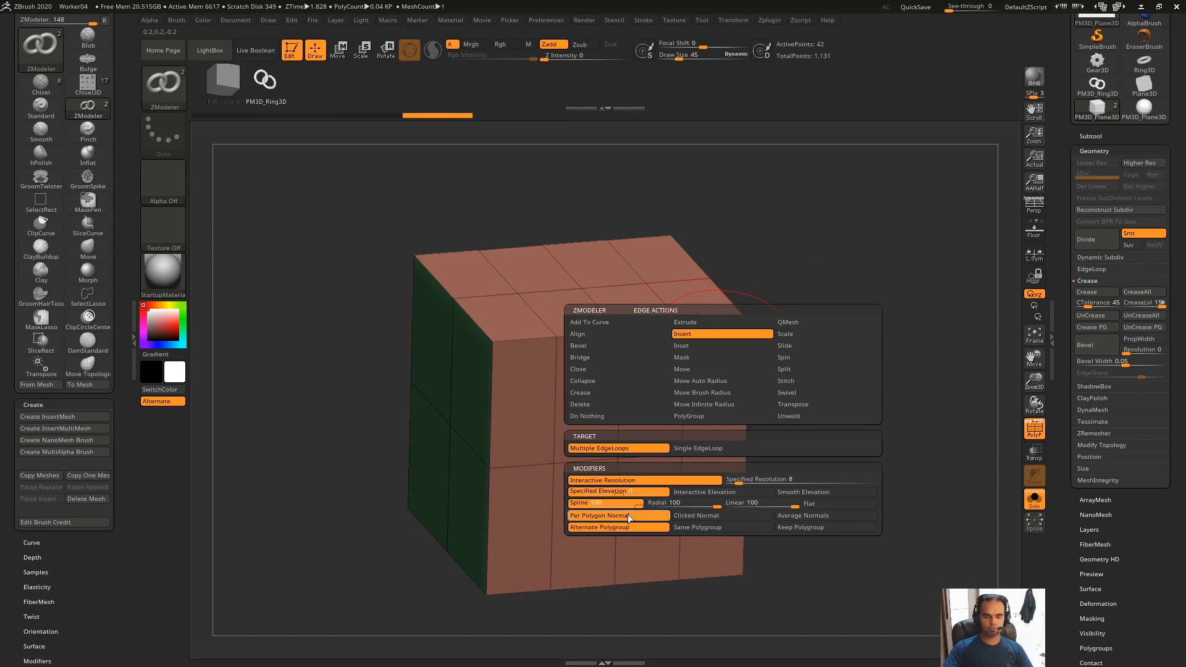
pyautogui.moveTo(715, 317); pyautogui.dragTo(927, 247)
pyautogui.press('space')
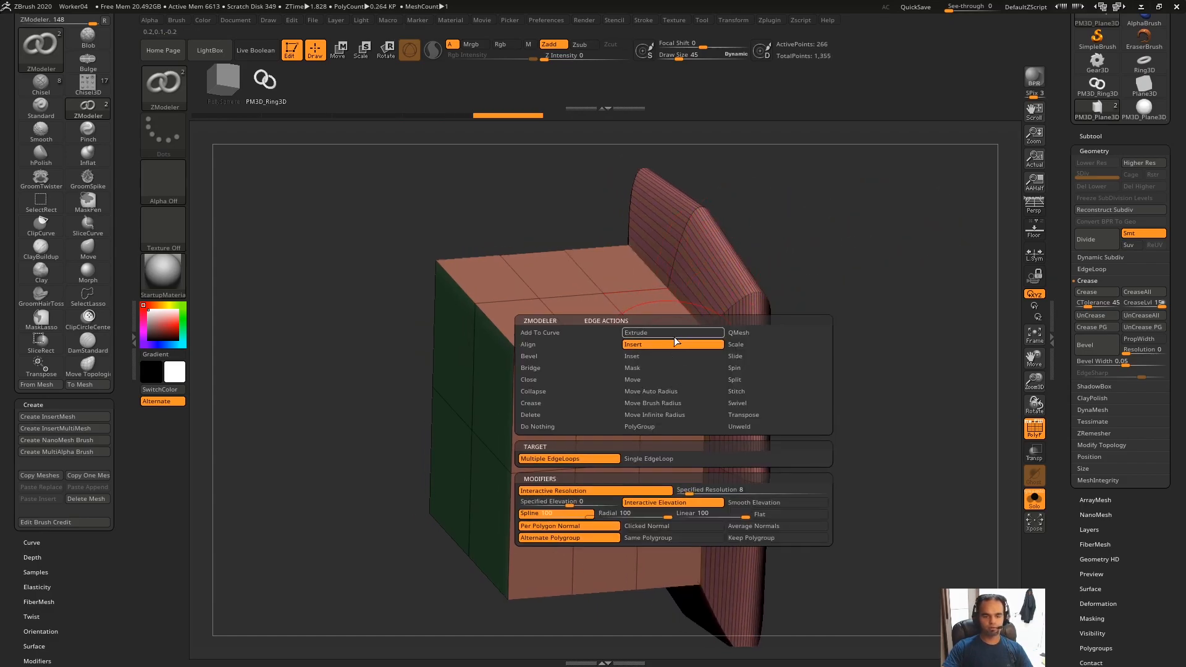
pyautogui.moveTo(667, 335); pyautogui.dragTo(872, 254)
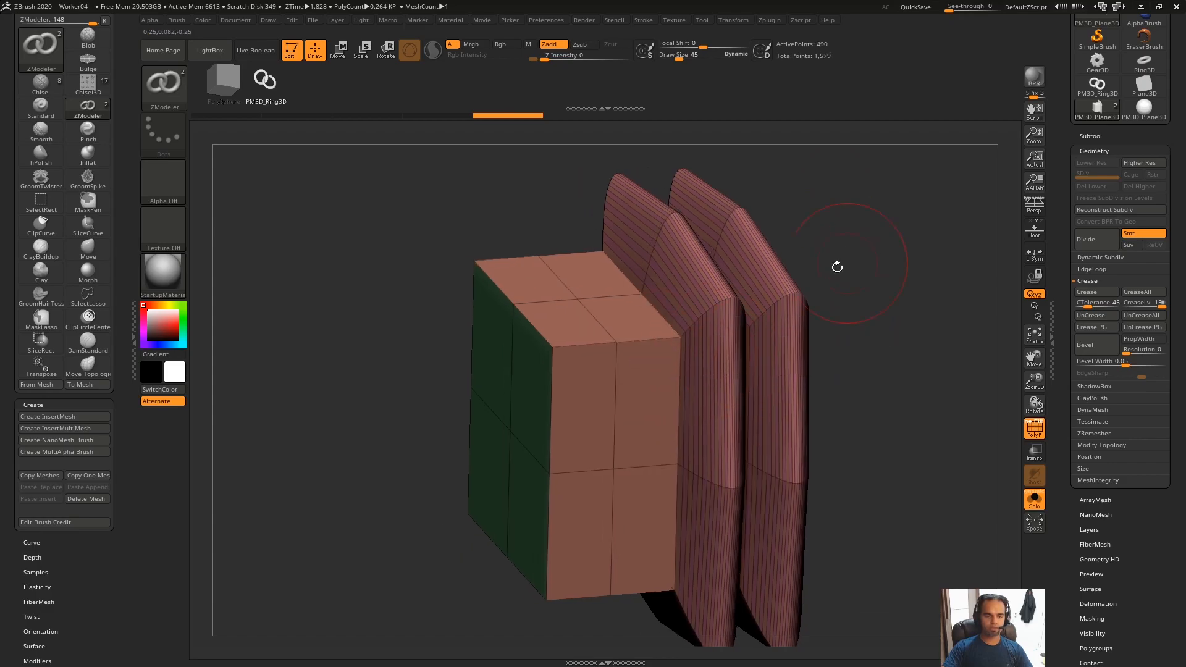
# Step: Change the elevation profile for raised loops in the third vertical band and use Flat for those in the last one
pyautogui.press('space')
pyautogui.click(696, 518)
pyautogui.moveTo(635, 449); pyautogui.dragTo(723, 269)
pyautogui.press('space')
pyautogui.click(744, 518)
pyautogui.moveTo(871, 290); pyautogui.dragTo(780, 153)
pyautogui.moveTo(680, 187); pyautogui.dragTo(796, 197)
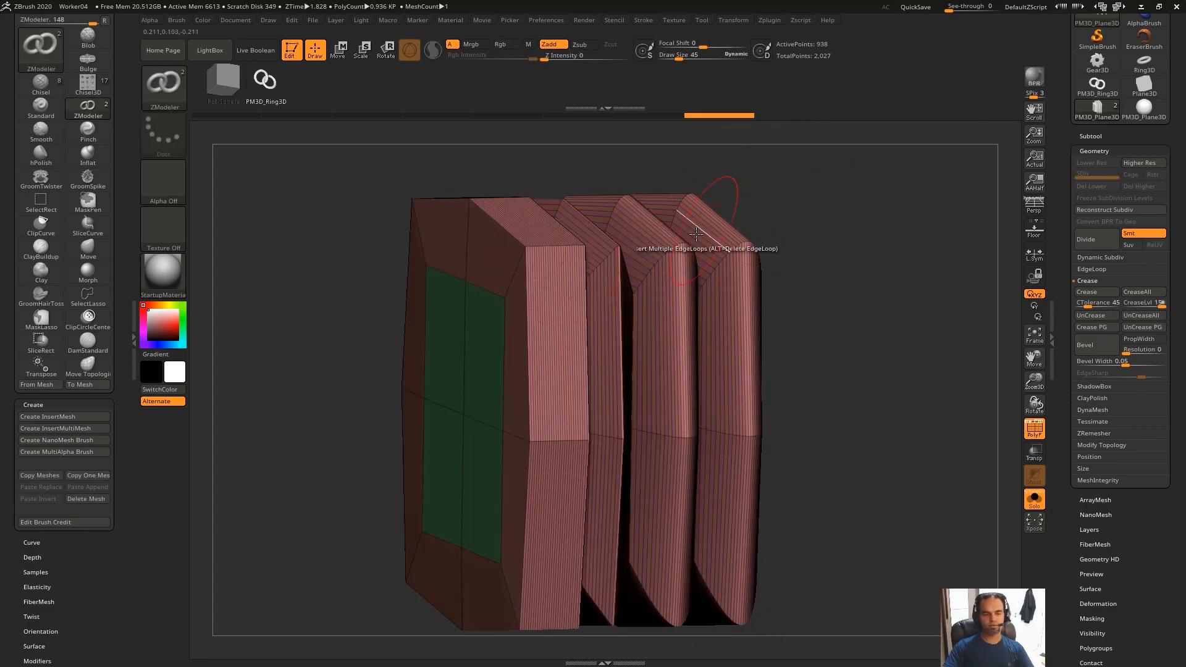
# Step: Undo the raised edge loops strip by strip, then try one more insertion in the cube's front band and undo it
pyautogui.hotkey('ctrl', 'z')
pyautogui.hotkey('ctrl', 'z')
pyautogui.hotkey('ctrl', 'z')
pyautogui.hotkey('ctrl', 'z')
pyautogui.hotkey('ctrl', 'z')
pyautogui.hotkey('ctrl', 'z')
pyautogui.keyDown('alt'); pyautogui.moveTo(834, 305); pyautogui.dragTo(831, 278); pyautogui.keyUp('alt')
pyautogui.moveTo(646, 333); pyautogui.dragTo(762, 337)
pyautogui.hotkey('ctrl', 'z')
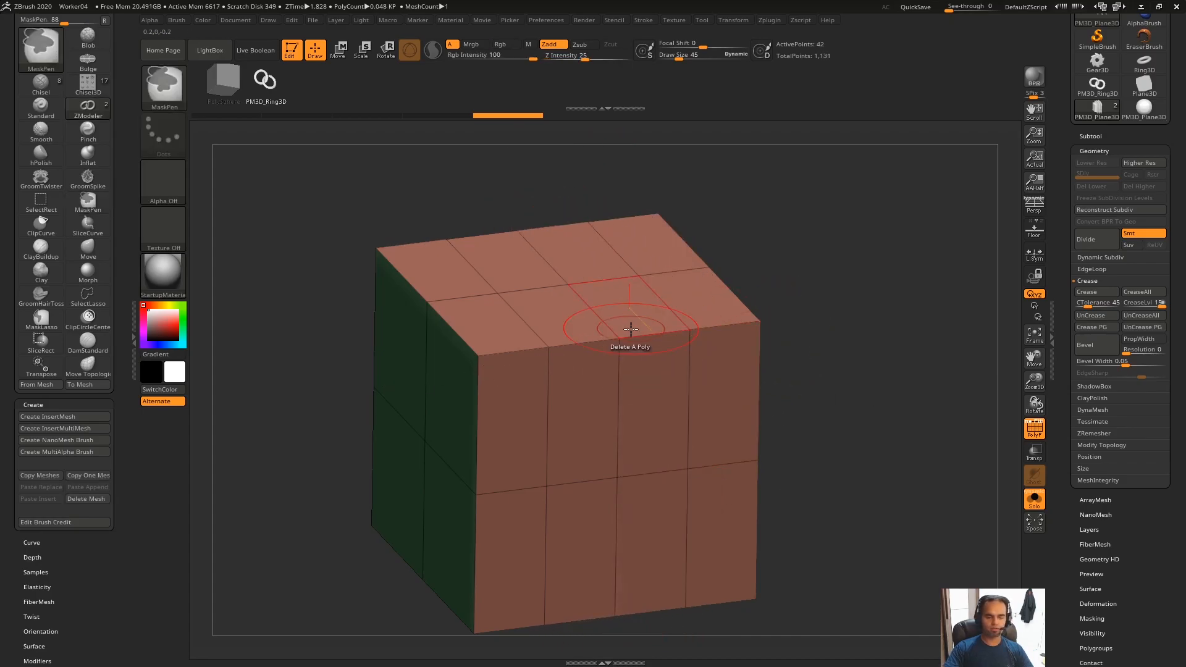
# Step: Set the edge Insert modifiers to Interactive Resolution, Specified Elevation and Spline, and preview an edge loop in the cube's outer vertical band
pyautogui.press('space')
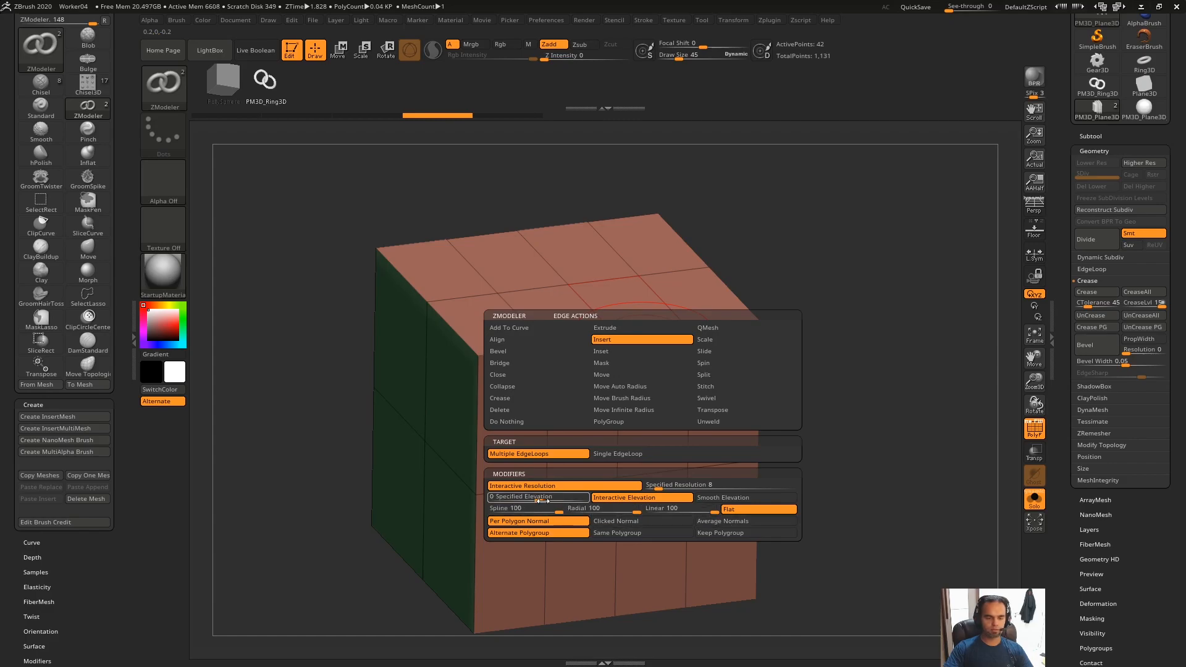
pyautogui.click(540, 498)
pyautogui.click(684, 487)
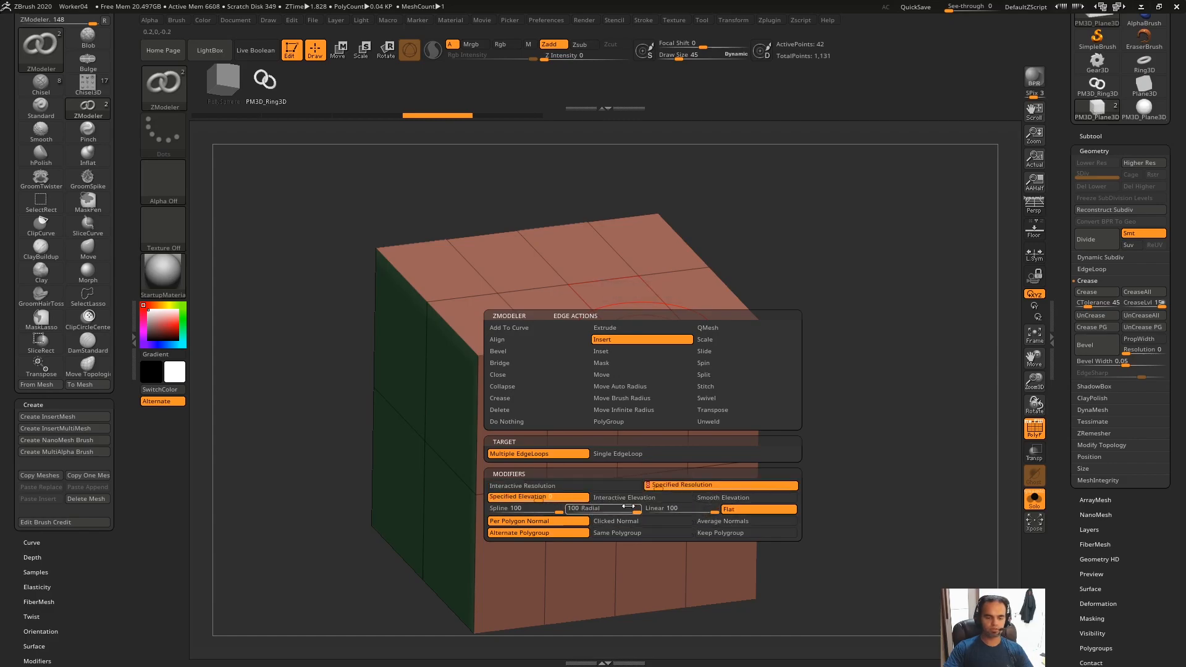
pyautogui.click(585, 485)
pyautogui.click(556, 507)
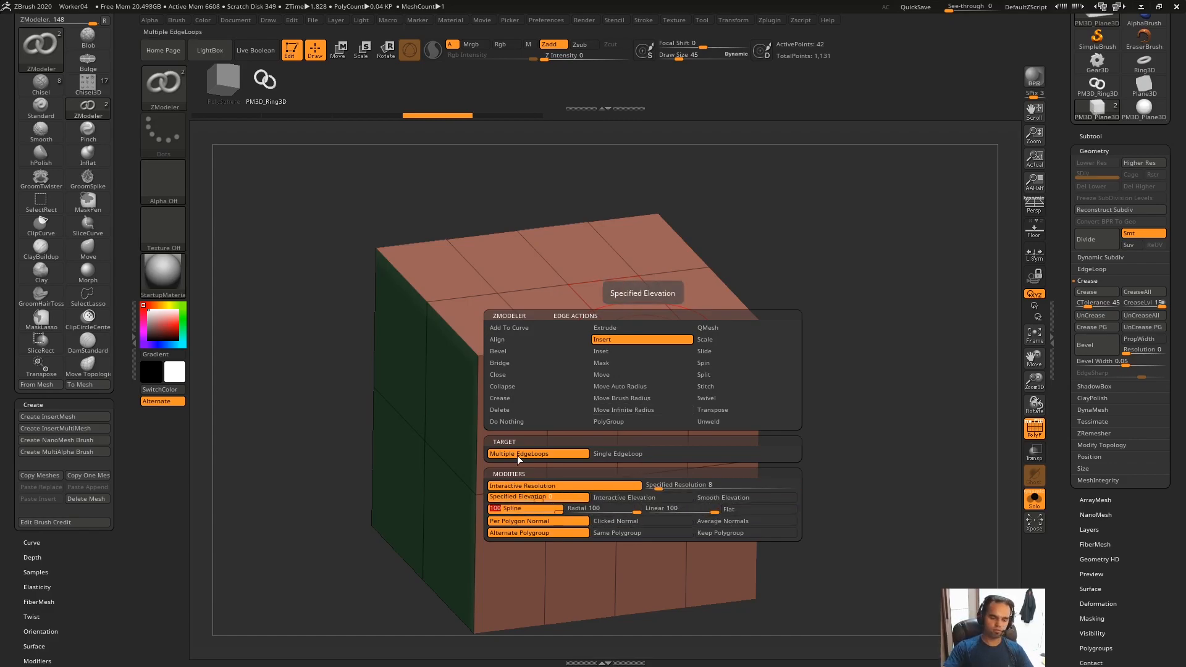
pyautogui.moveTo(920, 336); pyautogui.dragTo(634, 349)
# Step: Switch to Interactive Elevation with Per Polygon Normal and insert one raised edge loop in the vertical band beside the green side
pyautogui.press('space')
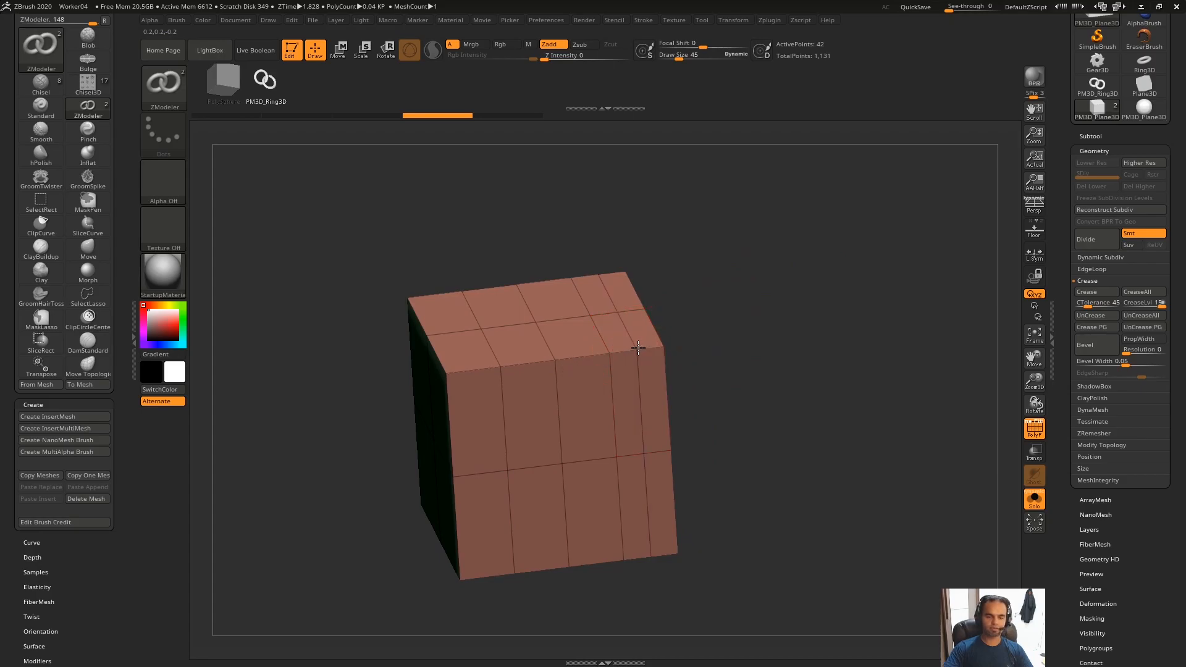
pyautogui.press('space')
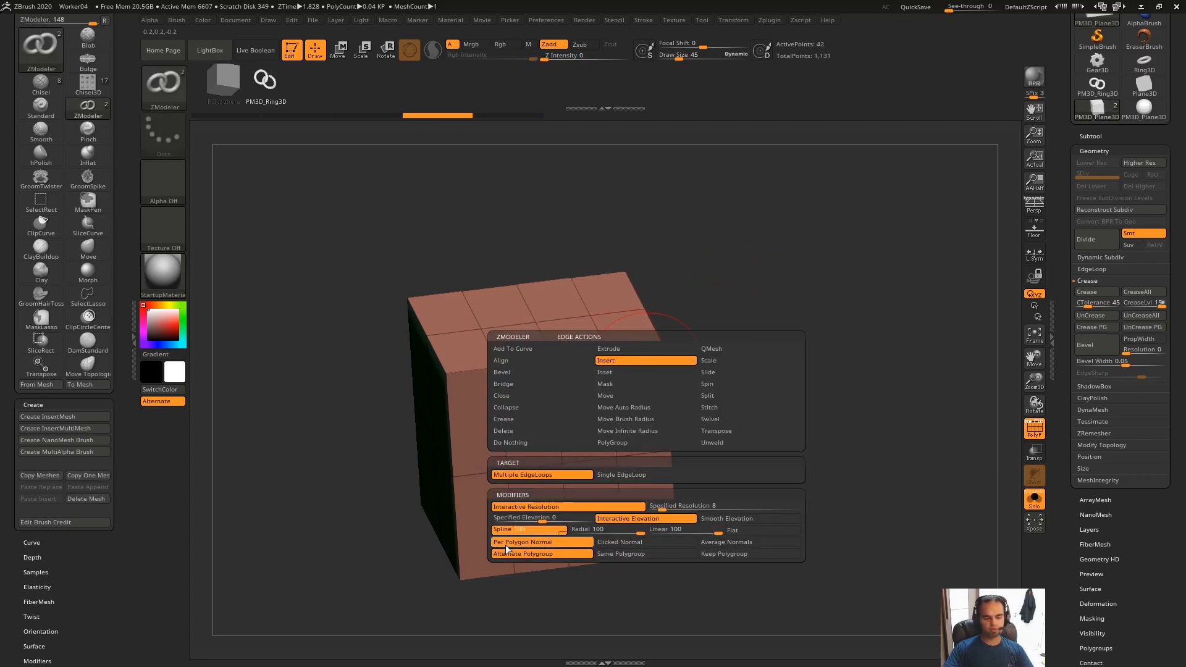
pyautogui.moveTo(711, 320); pyautogui.dragTo(812, 358)
# Step: Capture the viewport area around the cube, sketch red arrows on its faces to show per-polygon normals, and discard the capture
pyautogui.press('Print')
pyautogui.moveTo(905, 191); pyautogui.dragTo(397, 666)
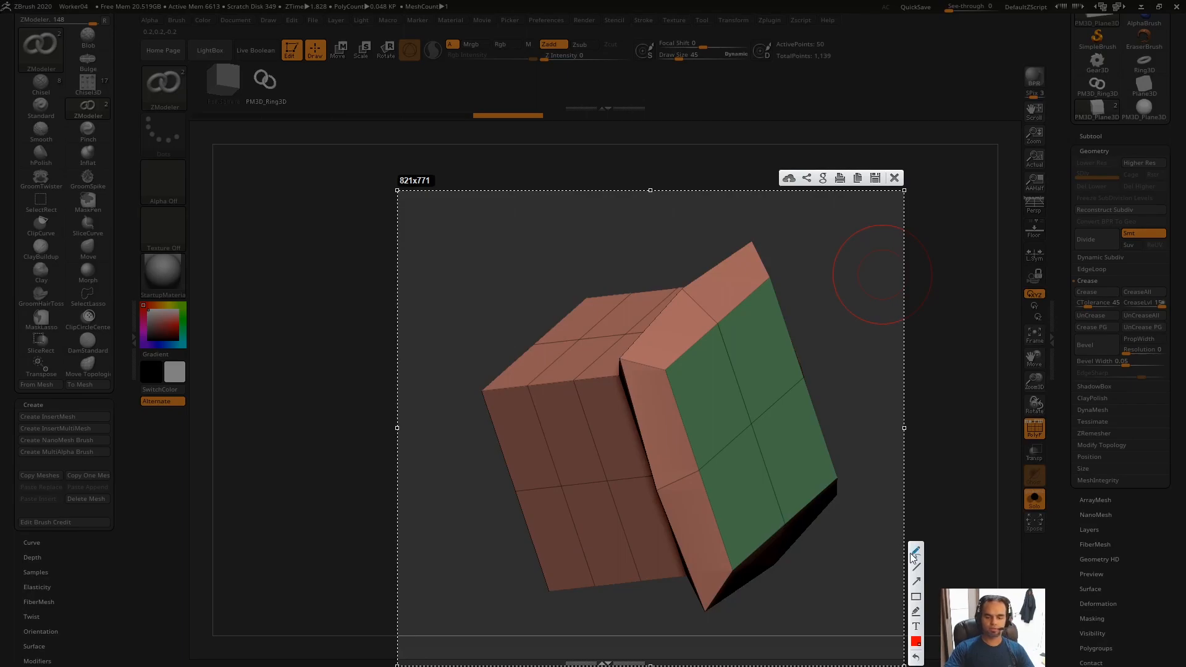
pyautogui.moveTo(578, 360); pyautogui.dragTo(560, 331)
pyautogui.moveTo(629, 312); pyautogui.dragTo(620, 285)
pyautogui.moveTo(572, 439); pyautogui.dragTo(525, 465)
pyautogui.moveTo(597, 524); pyautogui.dragTo(583, 544)
pyautogui.moveTo(732, 295); pyautogui.dragTo(728, 268)
pyautogui.moveTo(687, 341); pyautogui.dragTo(662, 331)
pyautogui.moveTo(674, 424); pyautogui.dragTo(646, 437)
pyautogui.moveTo(709, 533); pyautogui.dragTo(691, 551)
pyautogui.moveTo(657, 427); pyautogui.dragTo(664, 464)
pyautogui.moveTo(668, 343); pyautogui.dragTo(679, 316)
pyautogui.moveTo(746, 275); pyautogui.dragTo(723, 286)
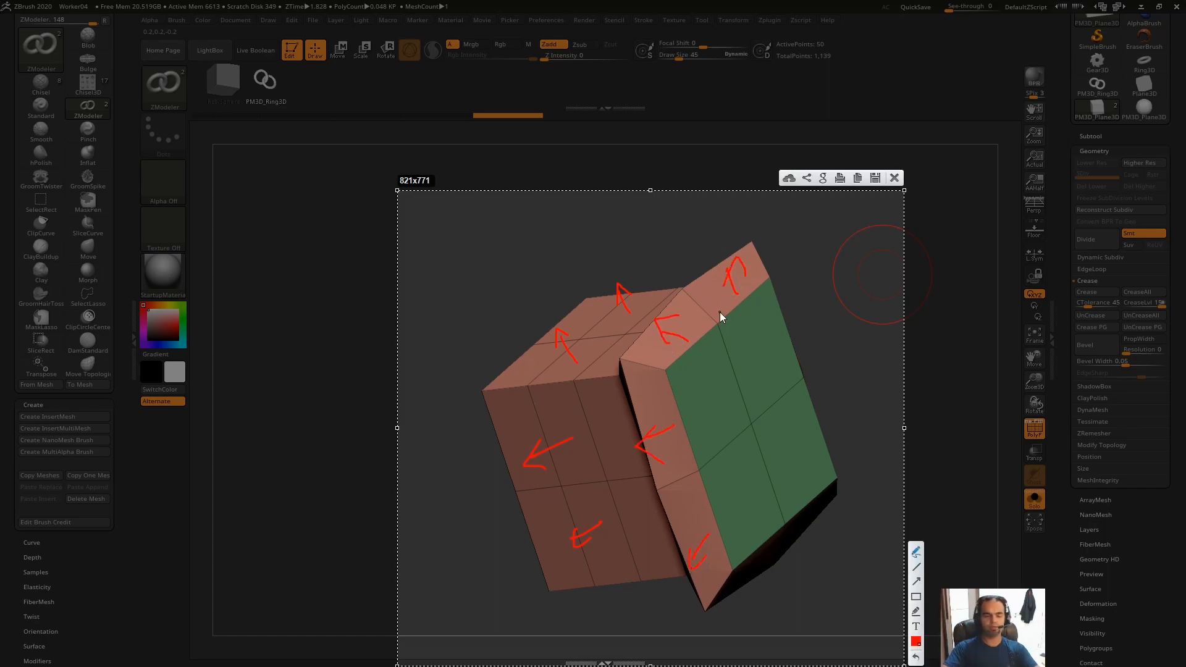
pyautogui.press('Escape')
# Step: Undo the raised edge loop and set the elevation direction to Clicked Normal
pyautogui.hotkey('ctrl', 'z')
pyautogui.press('space')
pyautogui.click(680, 520)
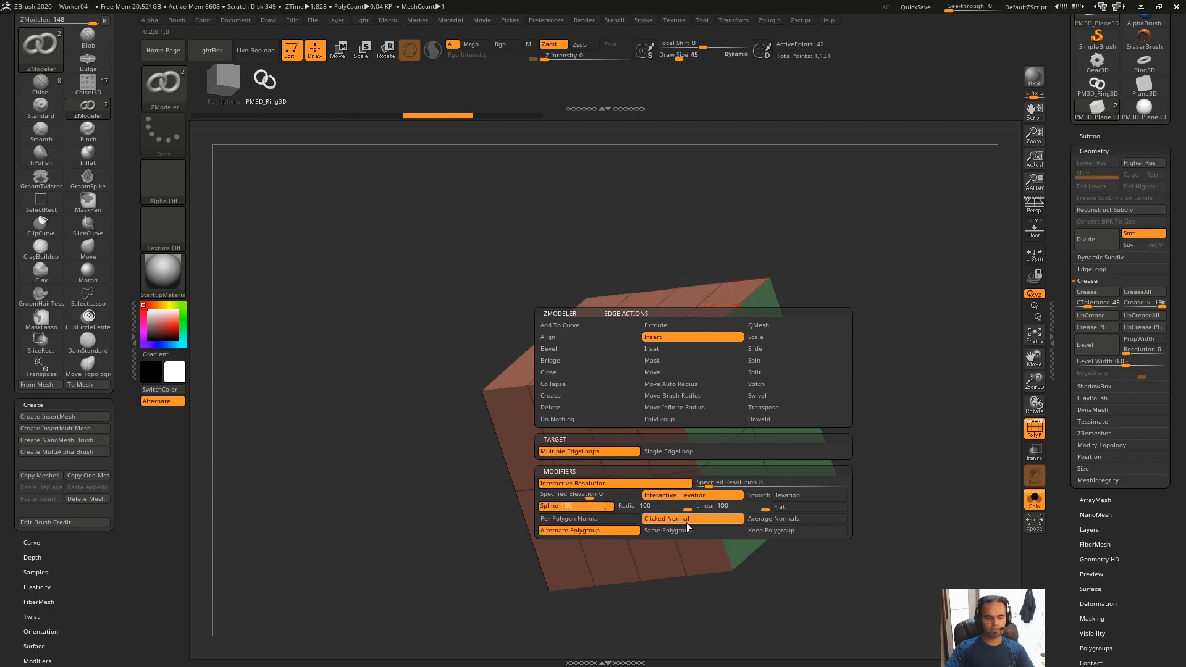
# Step: Try raising edge loops from the cube's top, green side and front using Clicked Normal, undoing each attempt
pyautogui.moveTo(694, 327); pyautogui.dragTo(957, 286)
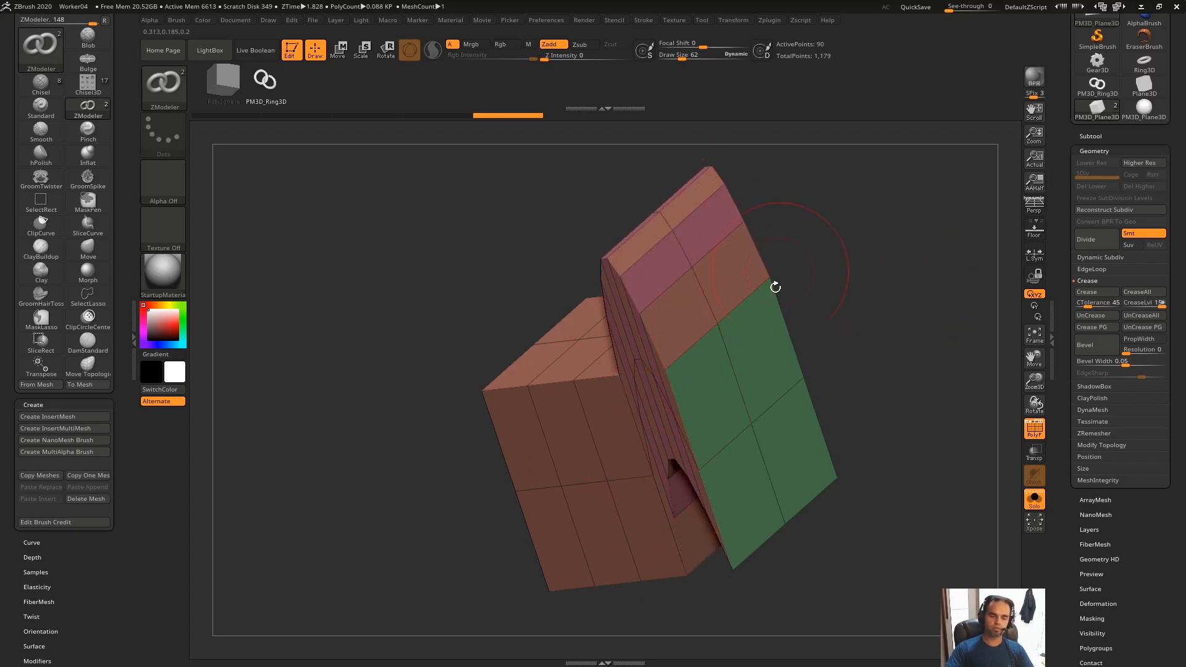
pyautogui.hotkey('ctrl', 'z')
pyautogui.moveTo(737, 376); pyautogui.dragTo(923, 307)
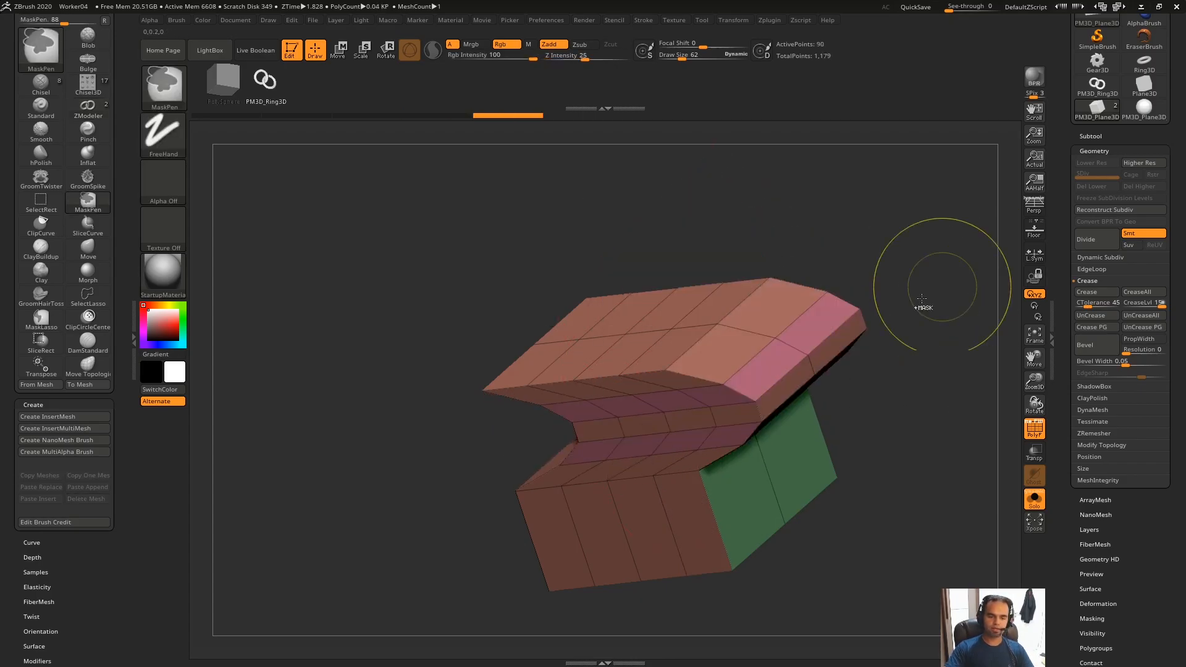
pyautogui.hotkey('ctrl', 'z')
pyautogui.moveTo(640, 429); pyautogui.dragTo(752, 378)
pyautogui.hotkey('ctrl', 'z')
# Step: Revisit the edge Insert modifiers and try another elevated edge loop near the cube's green side, undoing it
pyautogui.press('space')
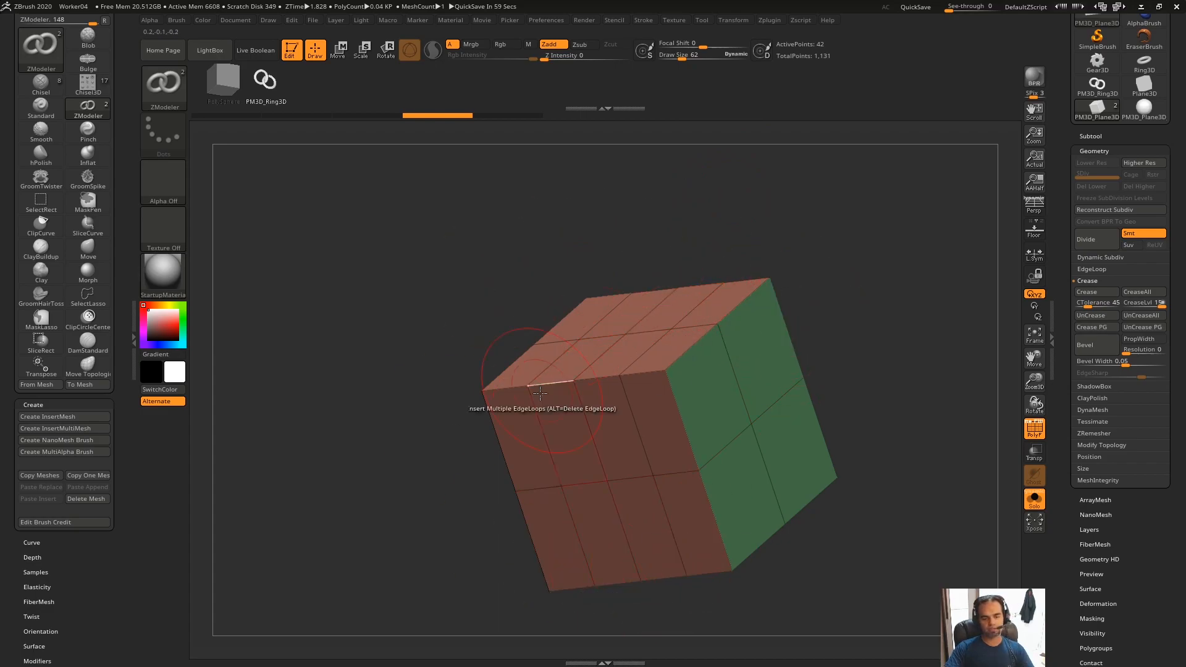
pyautogui.moveTo(853, 378); pyautogui.dragTo(842, 318)
pyautogui.hotkey('ctrl', 'z')
pyautogui.press('space')
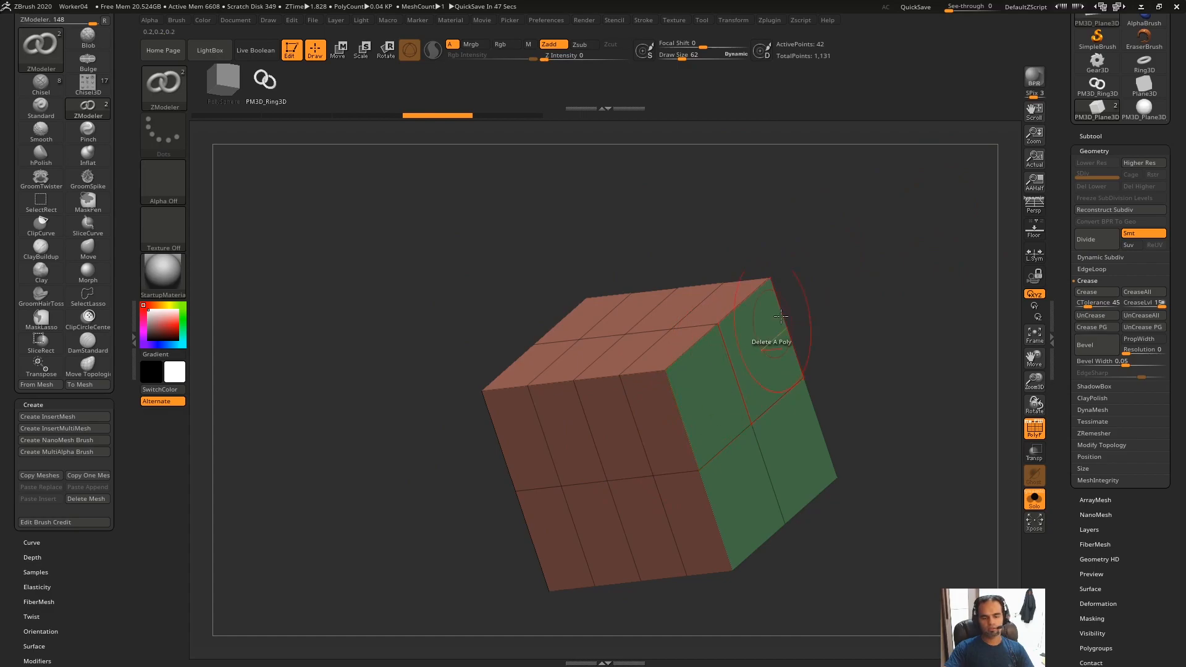
# Step: Try elevated edge loops from the cube's front corner edge and the green side's far edge, undoing every attempt
pyautogui.keyDown('ctrl'); pyautogui.moveTo(770, 322); pyautogui.dragTo(758, 350, button='right'); pyautogui.keyUp('ctrl')
pyautogui.click(683, 395)
pyautogui.hotkey('ctrl', 'z')
pyautogui.keyDown('alt'); pyautogui.moveTo(865, 286); pyautogui.dragTo(862, 278, button='right'); pyautogui.keyUp('alt')
pyautogui.moveTo(787, 323)
pyautogui.mouseDown()
pyautogui.moveTo(804, 266)
pyautogui.moveTo(815, 297)
pyautogui.moveTo(790, 280)
pyautogui.mouseUp()
pyautogui.hotkey('ctrl', 'z')
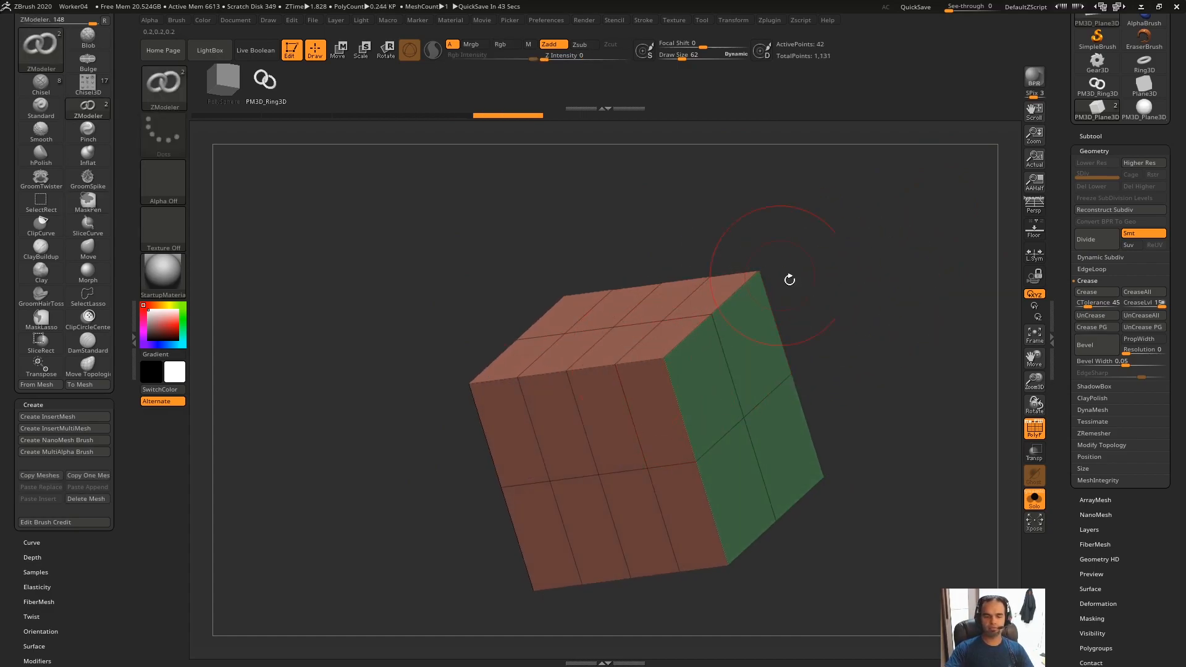
pyautogui.hotkey('ctrl', 'z')
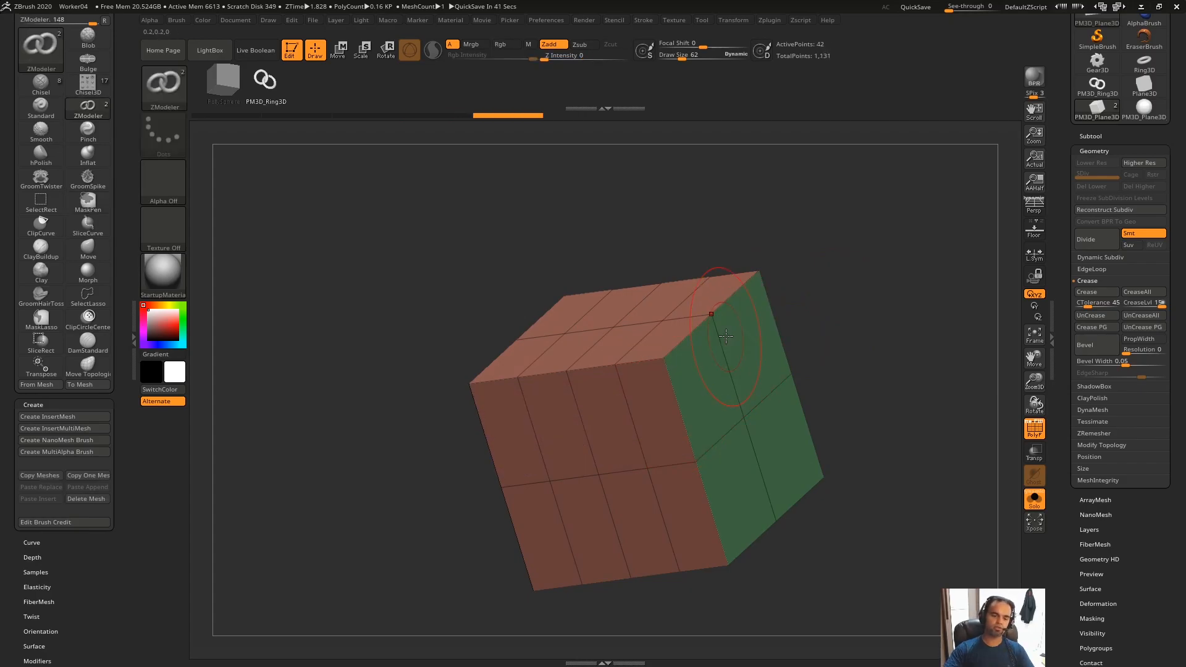
pyautogui.hotkey('ctrl', 'z')
# Step: Capture the cube view, draw red outward arrows labelled 50% on two opposite sides, and discard the capture
pyautogui.press('Print')
pyautogui.moveTo(935, 178); pyautogui.dragTo(346, 665)
pyautogui.moveTo(746, 374); pyautogui.dragTo(751, 384)
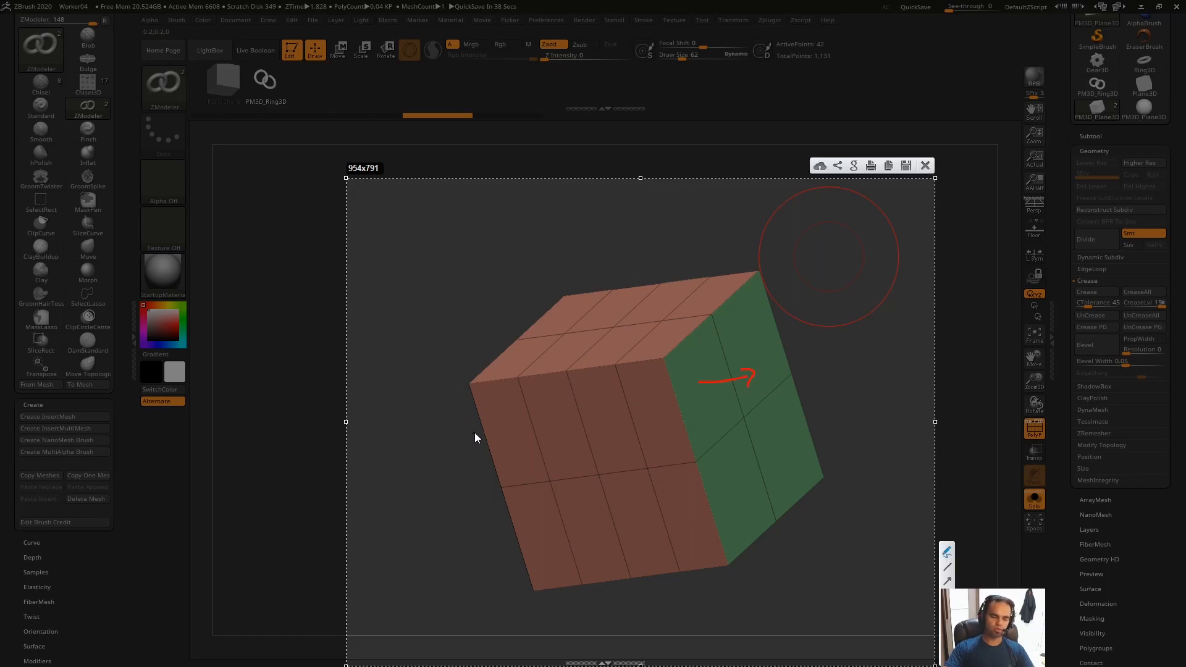
pyautogui.moveTo(441, 435); pyautogui.dragTo(448, 444)
pyautogui.moveTo(818, 331); pyautogui.dragTo(890, 341)
pyautogui.moveTo(402, 390)
pyautogui.mouseDown()
pyautogui.moveTo(395, 410)
pyautogui.moveTo(440, 391)
pyautogui.moveTo(432, 370)
pyautogui.mouseUp()
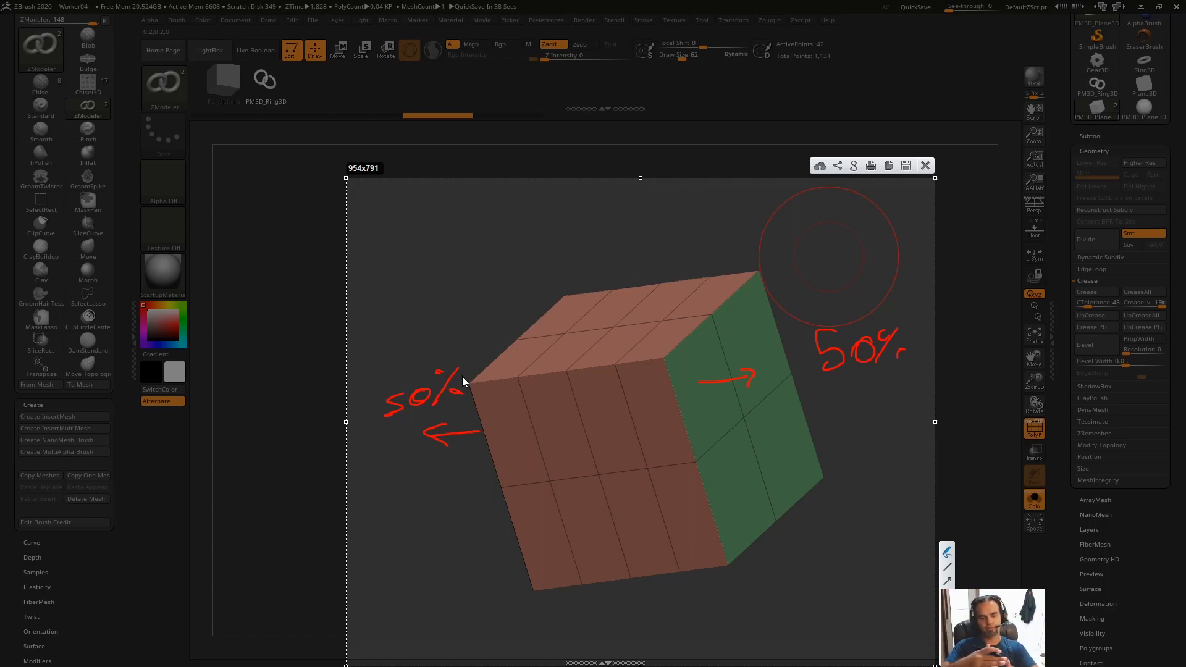
pyautogui.moveTo(573, 403)
pyautogui.mouseDown()
pyautogui.moveTo(562, 432)
pyautogui.moveTo(575, 405)
pyautogui.mouseUp()
pyautogui.press('Escape')
# Step: Try one more elevated edge loop insertion from the vertical corner edge between the cube's front and green side, and undo it
pyautogui.click(682, 405)
pyautogui.moveTo(739, 395); pyautogui.dragTo(771, 341)
pyautogui.hotkey('ctrl', 'z')
# Step: Switch to the ball model and undo all of its inserted edge loops
pyautogui.click(1144, 109)
pyautogui.keyDown('ctrl'); pyautogui.moveTo(800, 331); pyautogui.dragTo(836, 264, button='right'); pyautogui.keyUp('ctrl')
pyautogui.hotkey('ctrl', 'z')
pyautogui.hotkey('ctrl', 'z')
pyautogui.hotkey('ctrl', 'z')
pyautogui.hotkey('ctrl', 'z')
pyautogui.hotkey('ctrl', 'z')
pyautogui.hotkey('ctrl', 'z')
pyautogui.hotkey('ctrl', 'z')
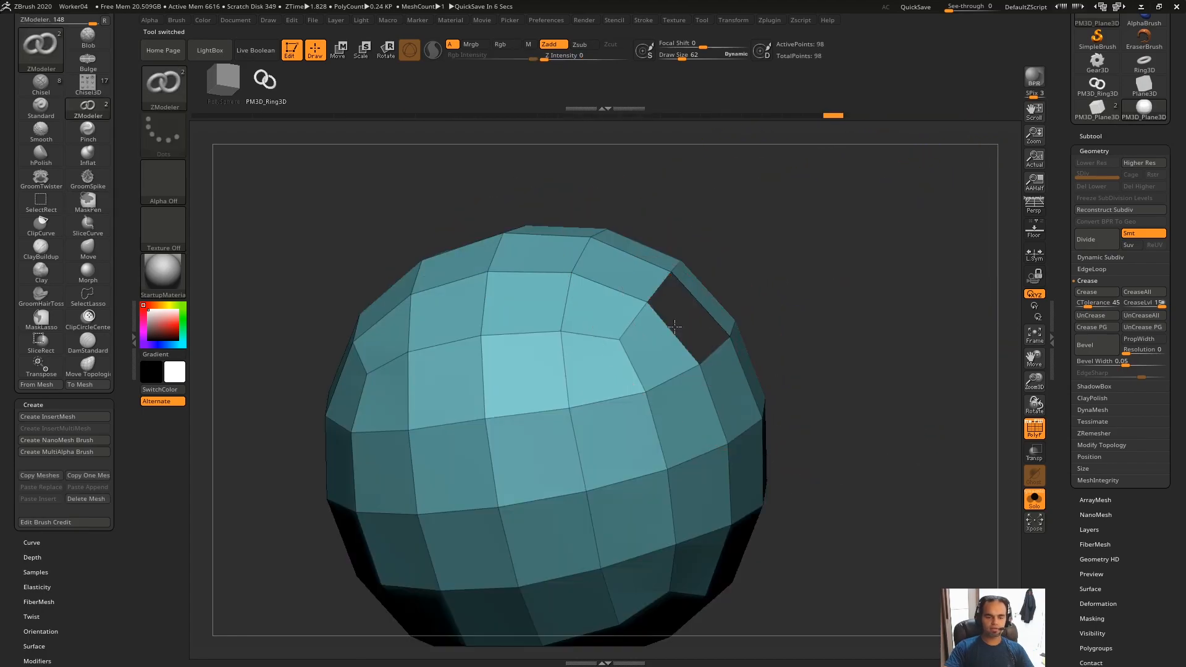
# Step: Try inserting dense raised edge loops around the ball's upper face band, orbit to inspect them, and undo them
pyautogui.moveTo(680, 328)
pyautogui.mouseDown()
pyautogui.moveTo(773, 309)
pyautogui.moveTo(841, 243)
pyautogui.moveTo(865, 245)
pyautogui.mouseUp()
pyautogui.moveTo(865, 245)
pyautogui.mouseDown(button='right')
pyautogui.moveTo(596, 209)
pyautogui.moveTo(716, 338)
pyautogui.moveTo(833, 343)
pyautogui.mouseUp(button='right')
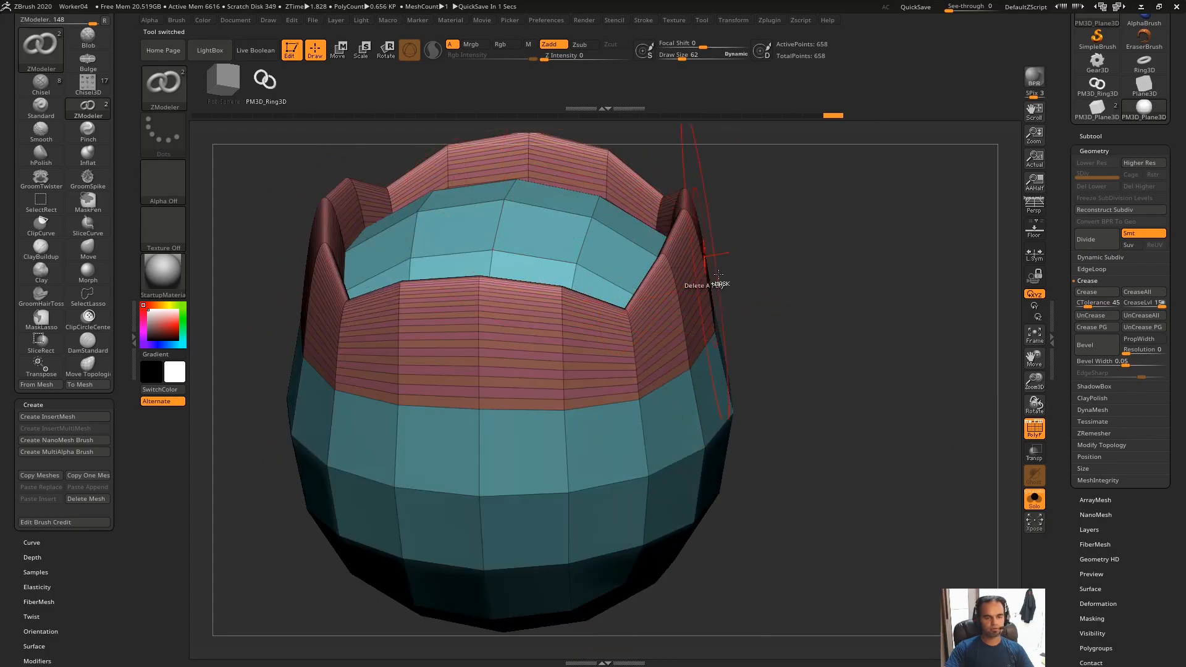
pyautogui.hotkey('ctrl', 'z')
pyautogui.hotkey('ctrl', 'z')
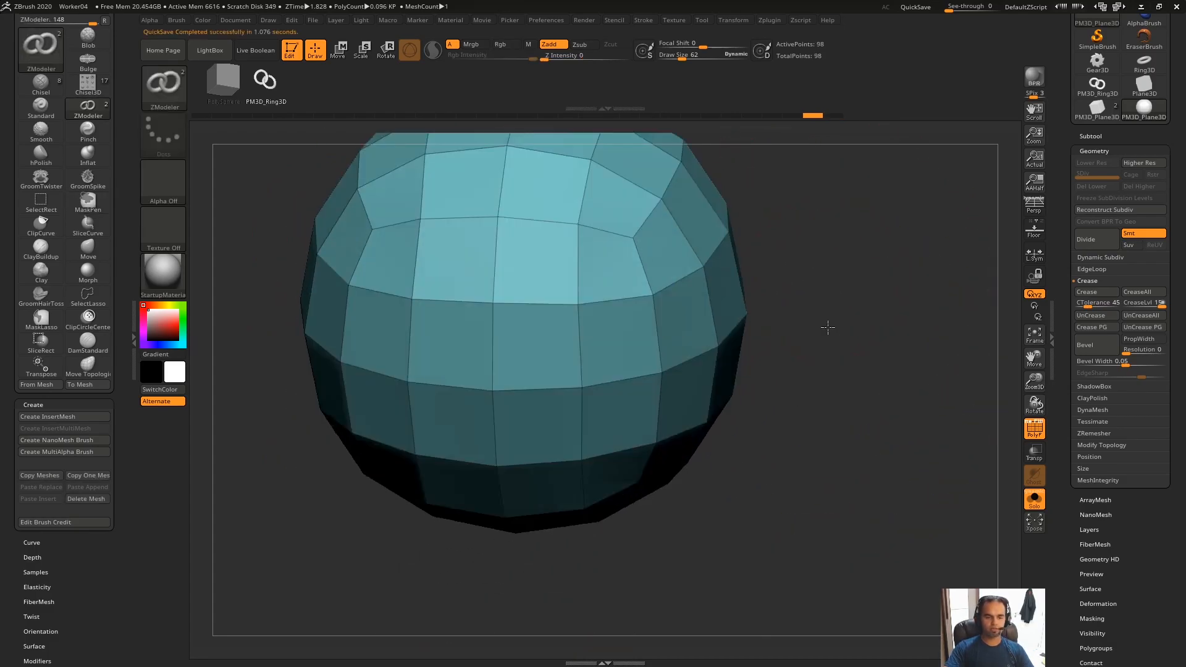
pyautogui.hotkey('ctrl', 'shift', 'z')
pyautogui.hotkey('ctrl', 'z')
# Step: Try a coarser set of raised edge loops around the ball's upper band and another lower down, undoing them
pyautogui.moveTo(667, 352); pyautogui.dragTo(794, 262)
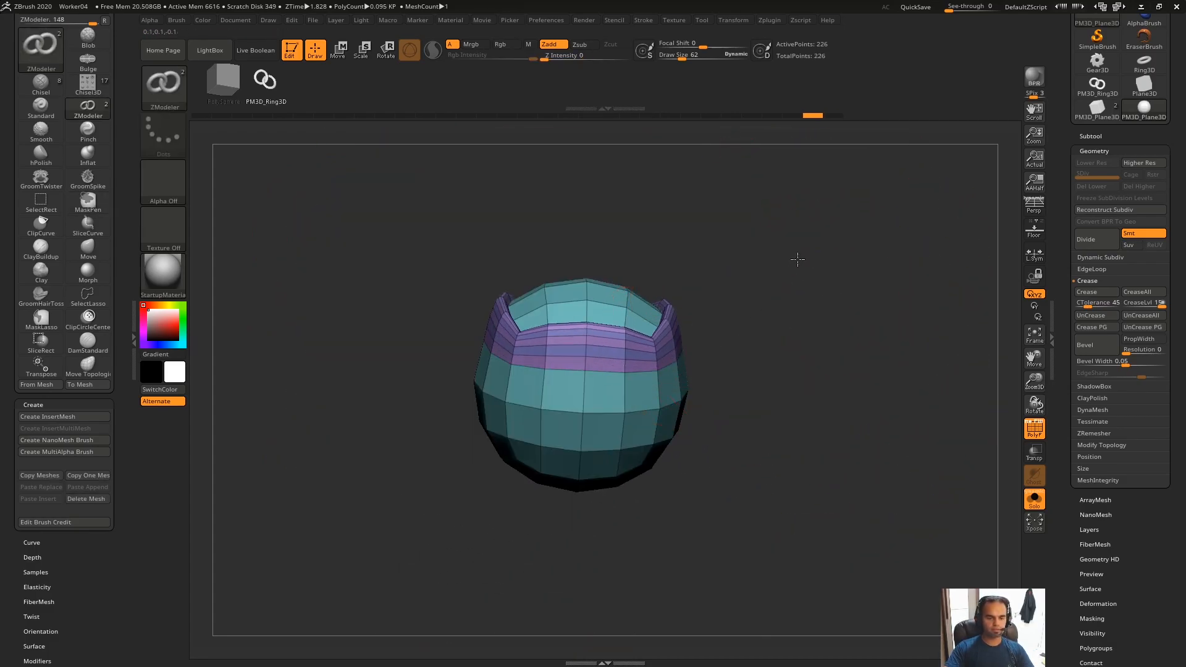
pyautogui.hotkey('ctrl', 'z')
pyautogui.moveTo(671, 420); pyautogui.dragTo(817, 260)
pyautogui.press('space')
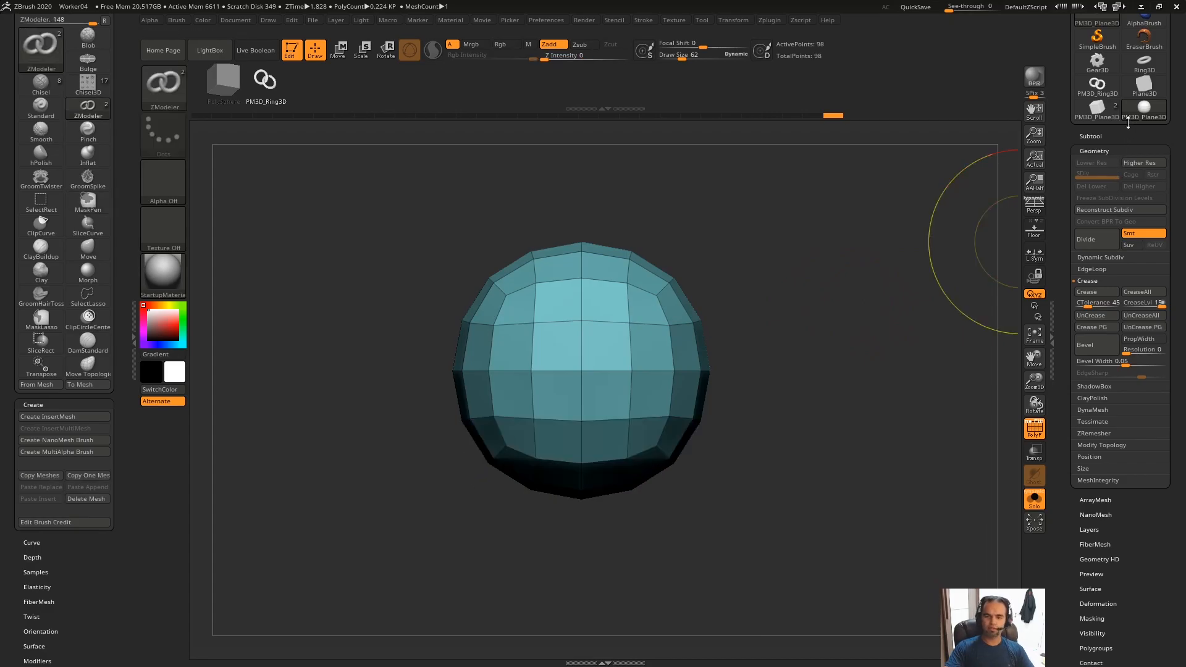
# Step: Switch back to the cube, set the edge action to Move, and pull the green side's middle horizontal edge outward
pyautogui.click(1097, 109)
pyautogui.moveTo(769, 278); pyautogui.dragTo(627, 400)
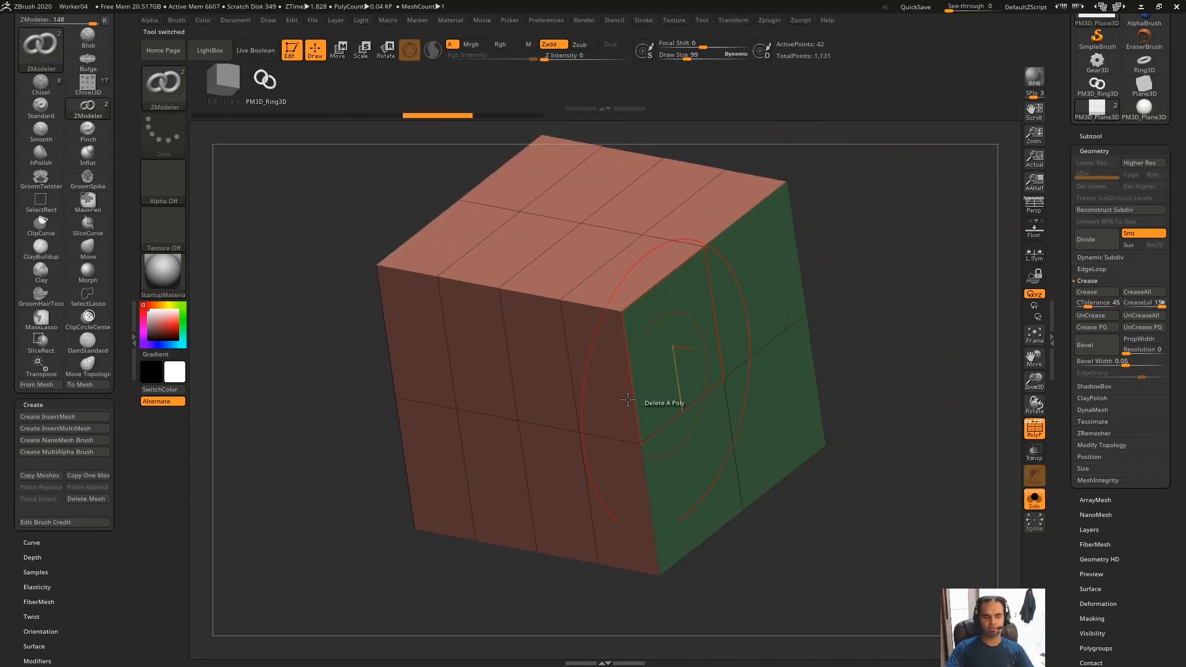
pyautogui.press('space')
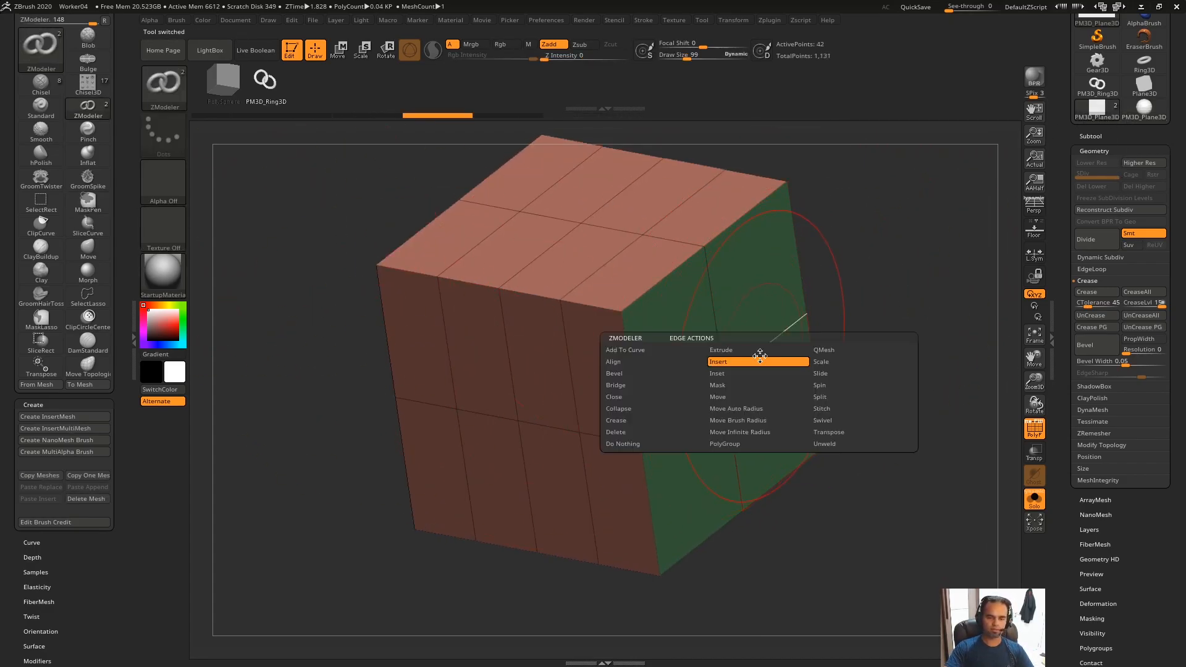
pyautogui.click(761, 396)
pyautogui.moveTo(775, 341); pyautogui.dragTo(835, 399)
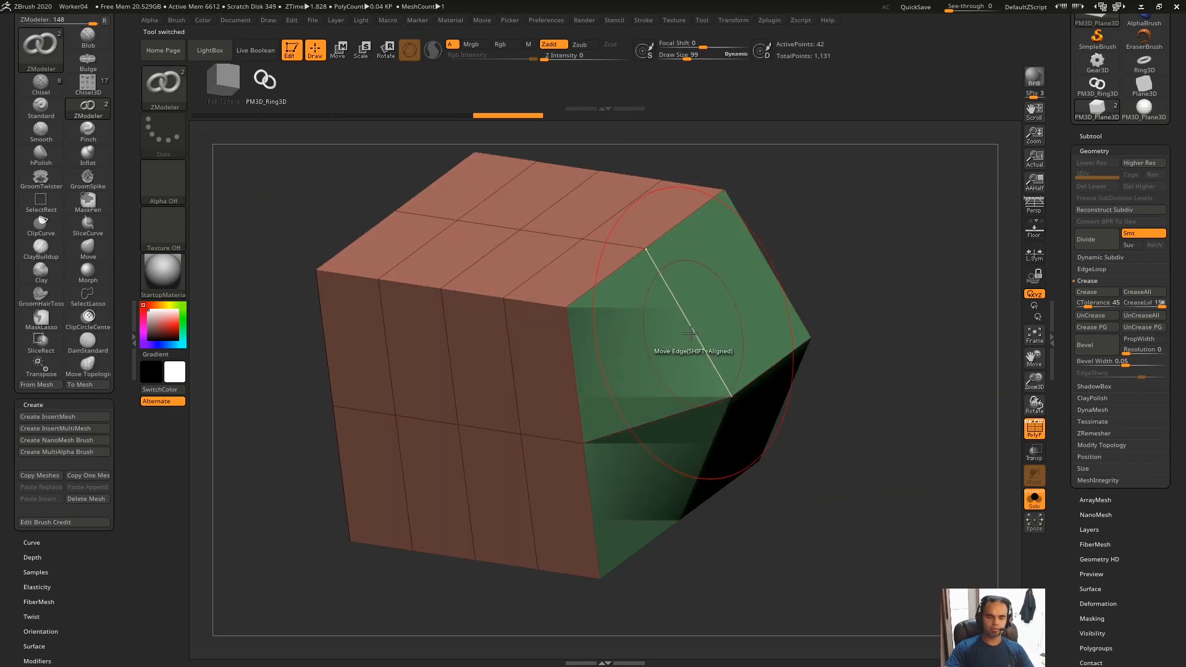
# Step: Set the edge action back to Insert and try elevated edge loops from the green side's upper middle edge, undoing them
pyautogui.press('space')
pyautogui.click(680, 340)
pyautogui.moveTo(682, 314); pyautogui.dragTo(841, 272)
pyautogui.hotkey('ctrl', 'z')
# Step: Insert several raised edge loops around the upper horizontal band of the deformed cube and orbit to inspect the result
pyautogui.press('space')
pyautogui.moveTo(706, 321); pyautogui.dragTo(865, 246)
pyautogui.moveTo(754, 226); pyautogui.dragTo(674, 195)
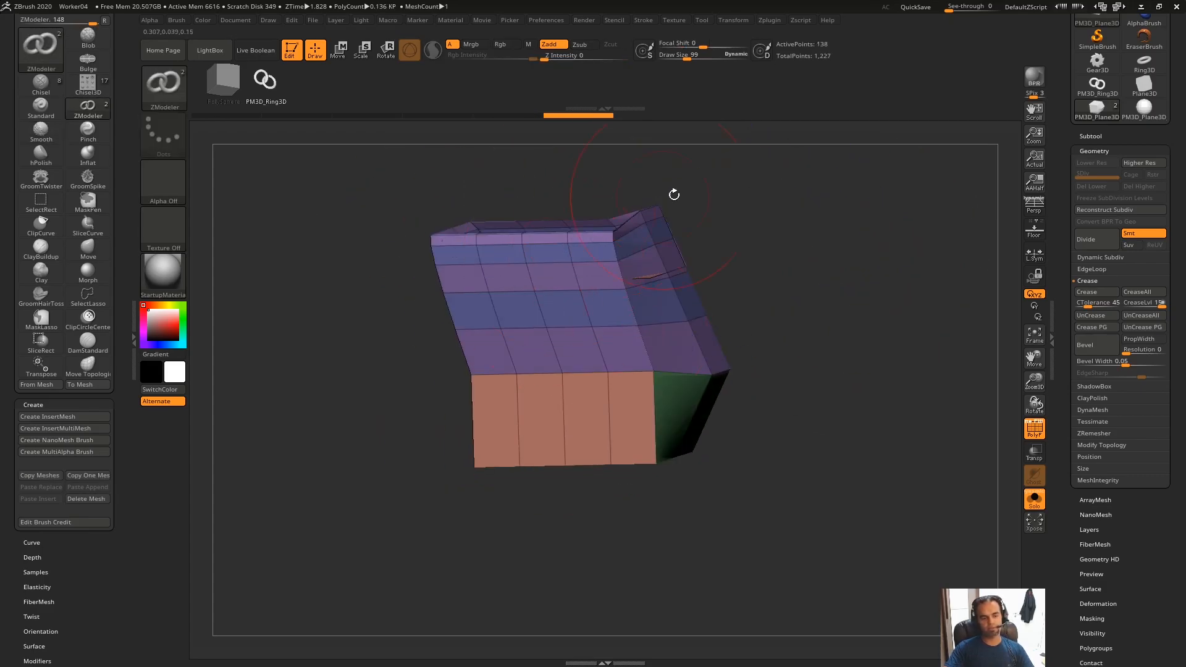
# Step: Undo the raised edge loops and outward edge move, and insert several flat, alternately grouped edge loops around the cube's upper band
pyautogui.hotkey('ctrl', 'z')
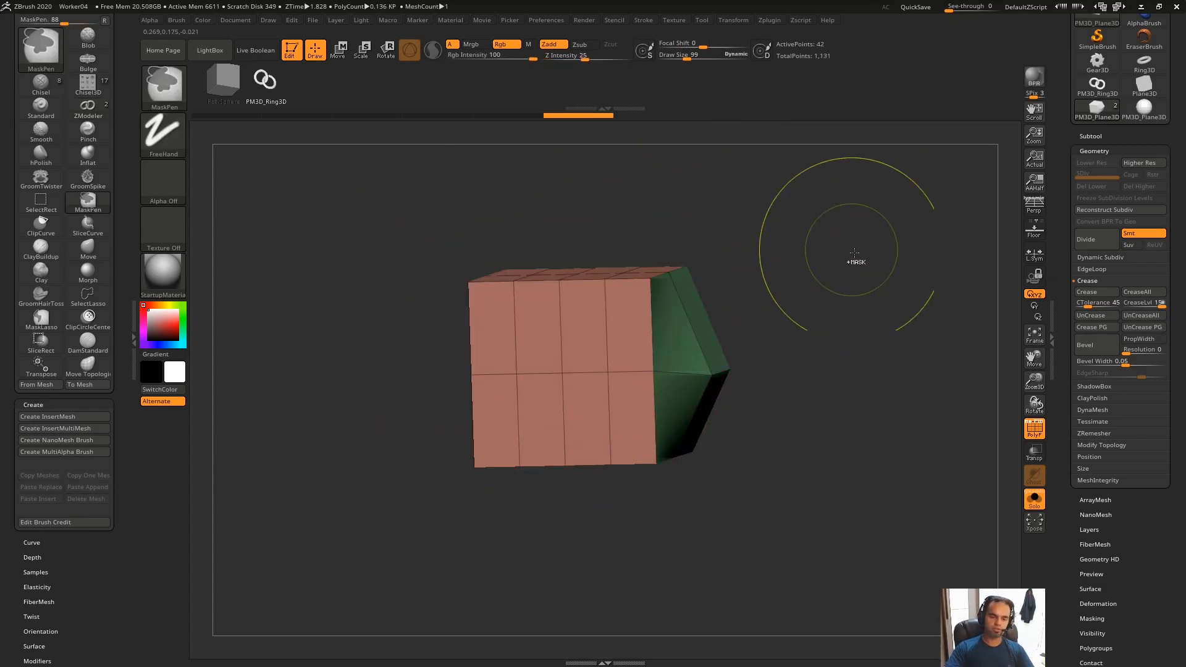
pyautogui.moveTo(847, 248); pyautogui.dragTo(643, 339)
pyautogui.press('space')
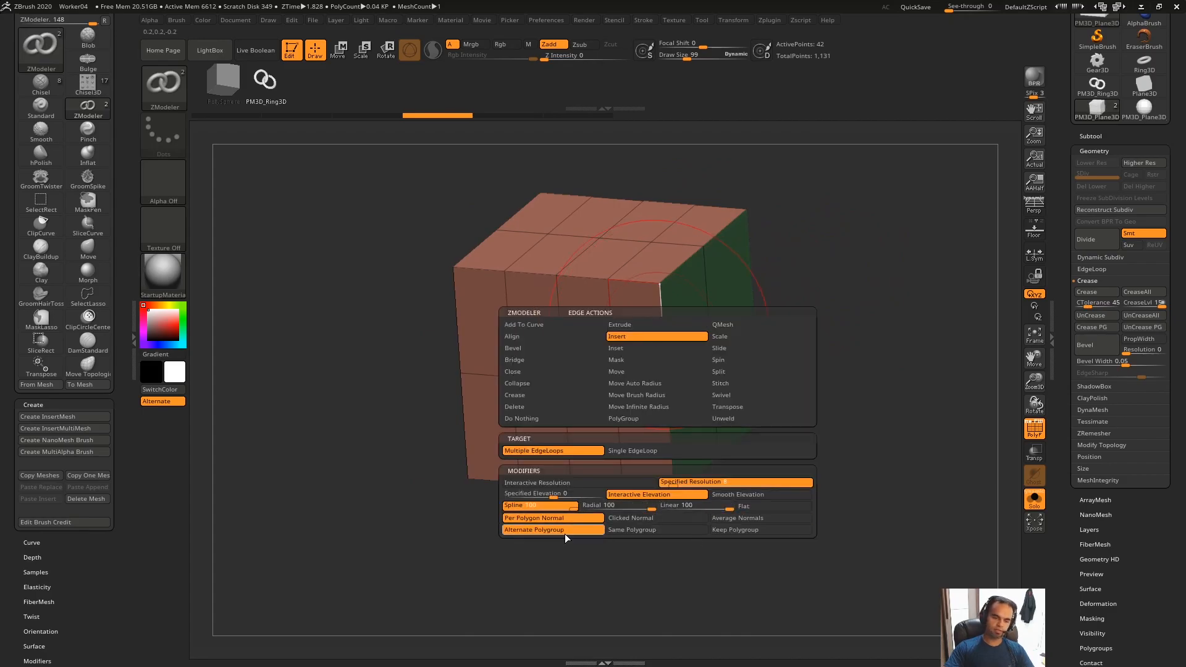
pyautogui.press('space')
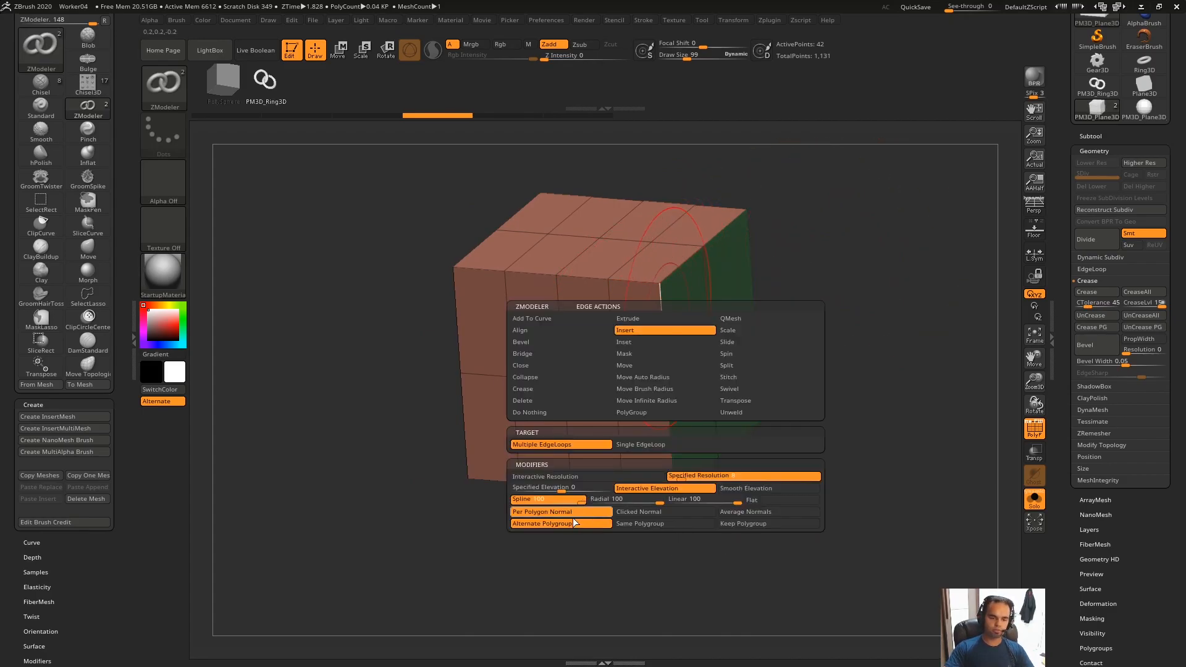
pyautogui.click(675, 331)
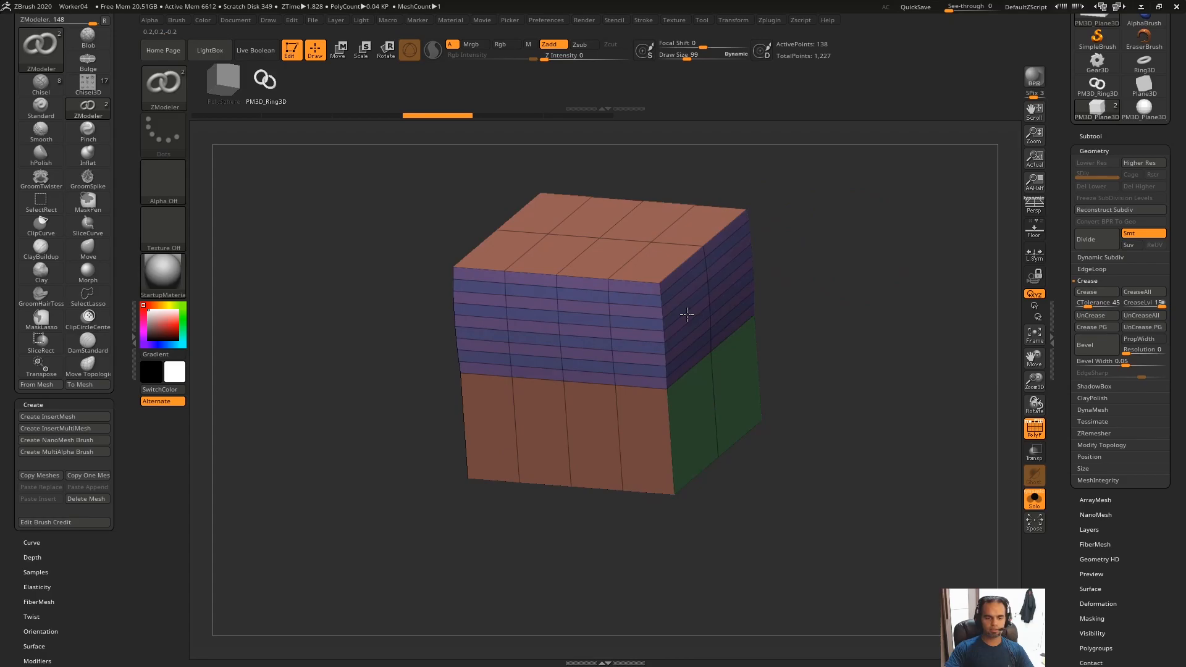
pyautogui.moveTo(624, 317)
pyautogui.mouseDown(button='right')
pyautogui.moveTo(623, 269)
pyautogui.moveTo(620, 334)
pyautogui.mouseUp(button='right')
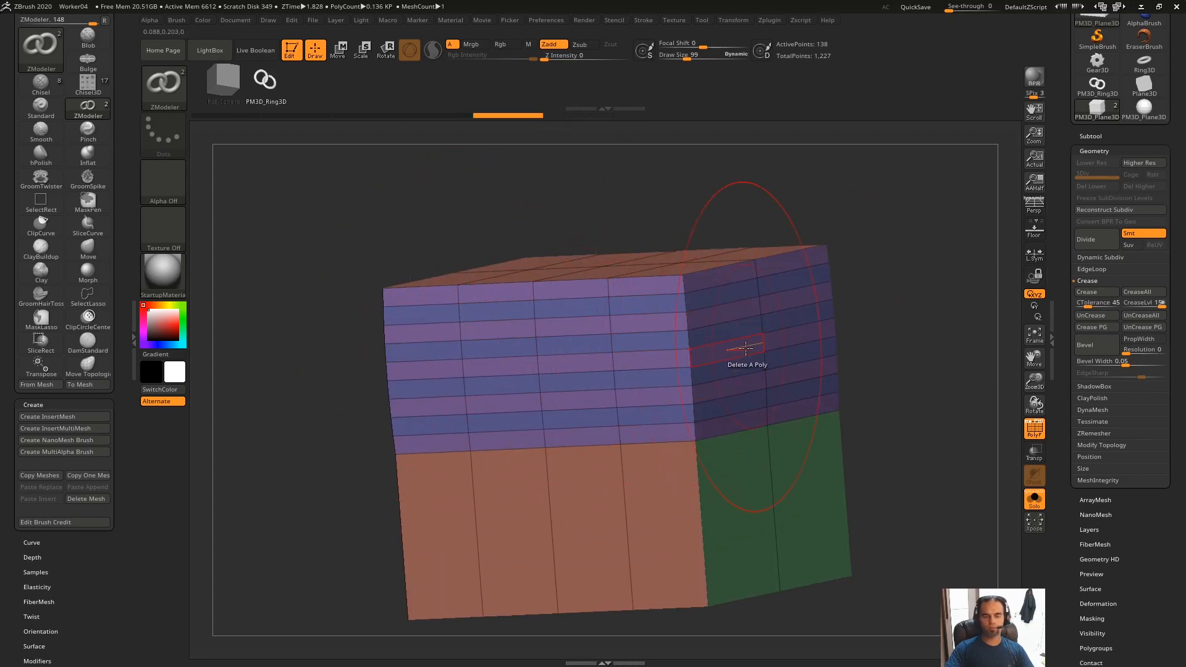
# Step: Insert outward-curved edge loops sharing one polygroup around the cube's lower band and inspect the shape
pyautogui.keyDown('alt'); pyautogui.moveTo(673, 414); pyautogui.dragTo(668, 357, button='right'); pyautogui.keyUp('alt')
pyautogui.press('space')
pyautogui.moveTo(672, 369); pyautogui.dragTo(739, 347)
pyautogui.moveTo(865, 303)
pyautogui.keyDown('ctrl'); pyautogui.mouseDown(button='right')
pyautogui.moveTo(873, 251)
pyautogui.moveTo(859, 285)
pyautogui.mouseUp(button='right'); pyautogui.keyUp('ctrl')
pyautogui.moveTo(764, 183); pyautogui.dragTo(803, 321, button='right')
pyautogui.moveTo(803, 321); pyautogui.dragTo(741, 303, button='right')
# Step: Try multiple edge loops across the end column of the top face's front edge, undoing them
pyautogui.keyDown('alt'); pyautogui.moveTo(634, 380); pyautogui.dragTo(628, 424, button='right'); pyautogui.keyUp('alt')
pyautogui.click(596, 402)
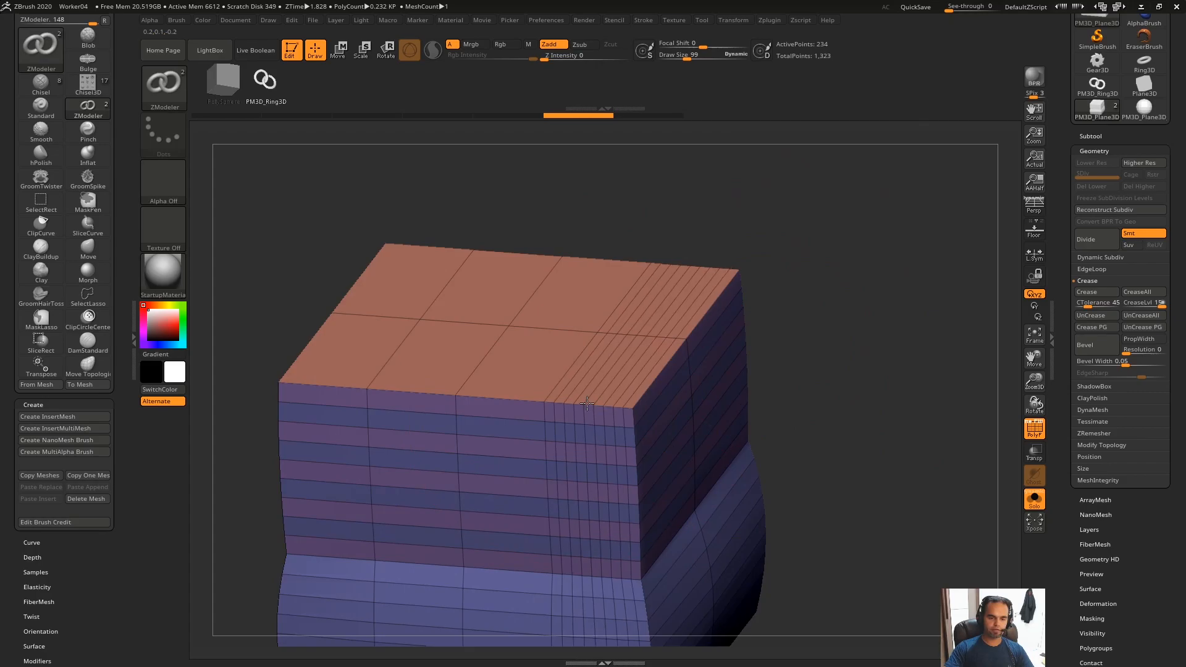
pyautogui.hotkey('ctrl', 'z')
pyautogui.moveTo(576, 403)
pyautogui.mouseDown()
pyautogui.moveTo(646, 407)
pyautogui.moveTo(584, 392)
pyautogui.mouseUp()
pyautogui.hotkey('ctrl', 'z')
# Step: Undo the cube's edge loop insertions back to the plain cube with two-by-two faces on each side
pyautogui.keyDown('alt'); pyautogui.moveTo(826, 269); pyautogui.dragTo(892, 200, button='right'); pyautogui.keyUp('alt')
pyautogui.moveTo(656, 333)
pyautogui.mouseDown()
pyautogui.moveTo(656, 277)
pyautogui.moveTo(662, 334)
pyautogui.mouseUp()
pyautogui.press('space')
pyautogui.moveTo(652, 333); pyautogui.dragTo(704, 344, button='right')
pyautogui.moveTo(852, 377)
pyautogui.keyDown('ctrl'); pyautogui.mouseDown(button='right')
pyautogui.moveTo(857, 337)
pyautogui.moveTo(768, 299)
pyautogui.moveTo(906, 265)
pyautogui.moveTo(836, 219)
pyautogui.moveTo(884, 257)
pyautogui.mouseUp(button='right'); pyautogui.keyUp('ctrl')
pyautogui.hotkey('ctrl', 'z')
pyautogui.hotkey('ctrl', 'z')
pyautogui.hotkey('ctrl', 'z')
pyautogui.hotkey('ctrl', 'z')
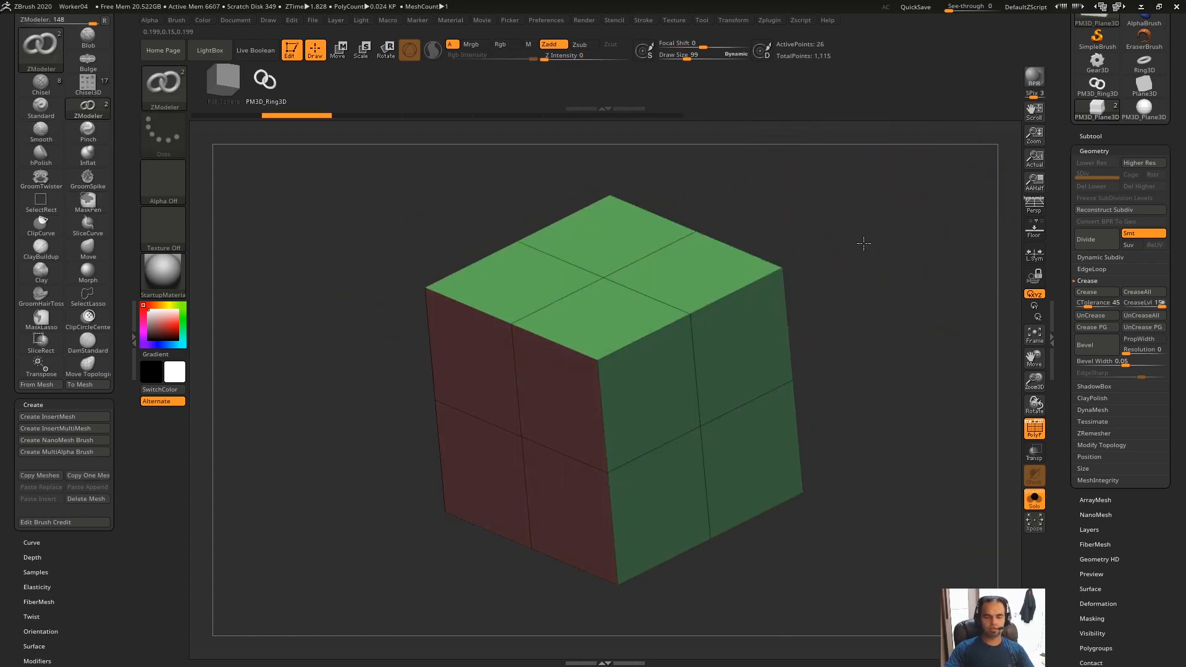
# Step: Try splitting the faces of the cube's green top and side into triangles around centre points, undoing the splits
pyautogui.press('space')
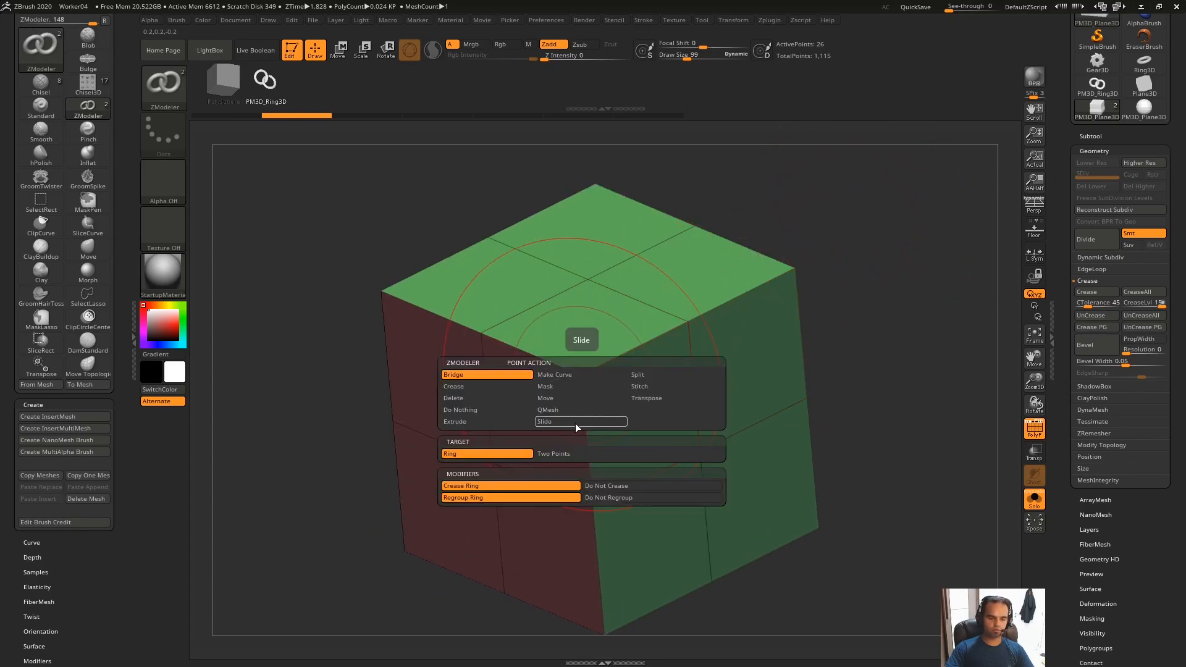
pyautogui.moveTo(881, 252); pyautogui.dragTo(835, 251, button='right')
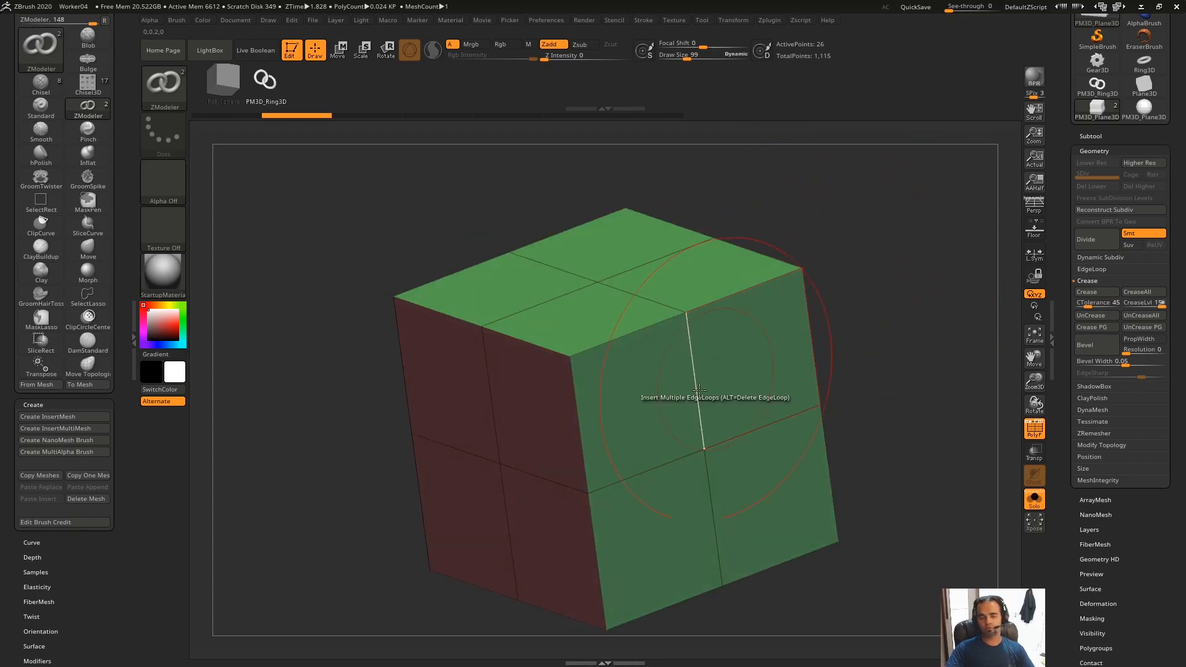
pyautogui.press('space')
pyautogui.click(636, 269)
pyautogui.click(640, 396)
pyautogui.click(747, 378)
pyautogui.click(765, 488)
pyautogui.click(661, 525)
pyautogui.click(590, 322)
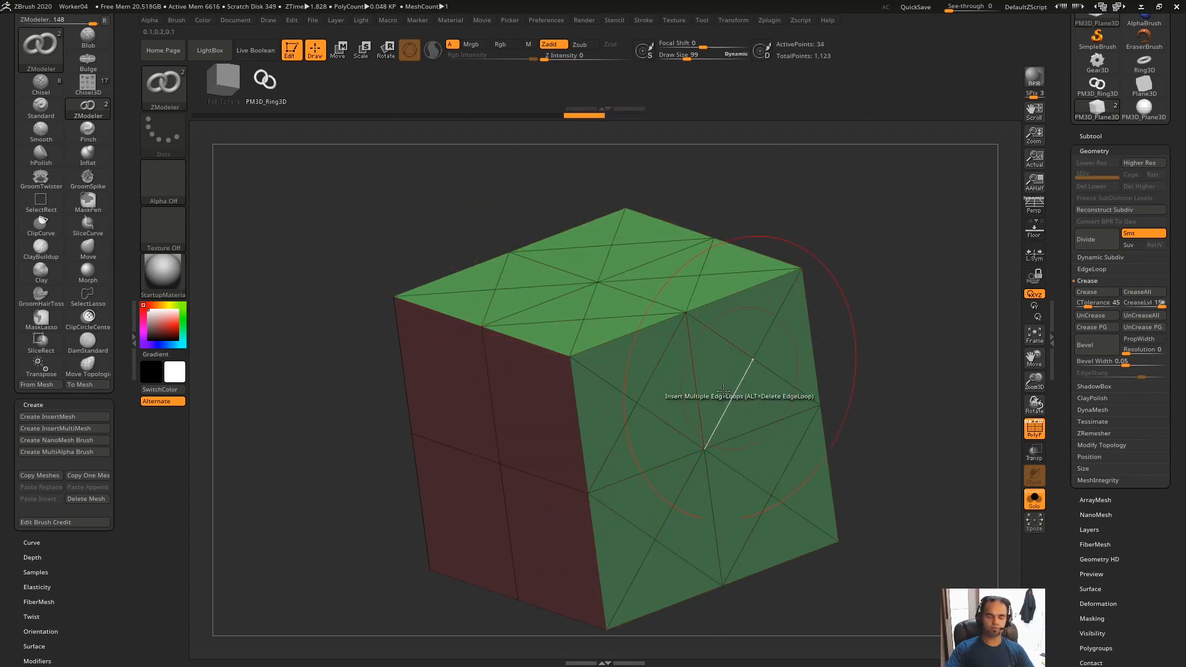
pyautogui.press('ctrl')
pyautogui.hotkey('ctrl', 'z')
pyautogui.hotkey('ctrl', 'z')
pyautogui.hotkey('ctrl', 'z')
pyautogui.hotkey('ctrl', 'z')
pyautogui.hotkey('ctrl', 'z')
pyautogui.moveTo(889, 239)
pyautogui.mouseDown(button='right')
pyautogui.moveTo(892, 222)
pyautogui.moveTo(890, 244)
pyautogui.mouseUp(button='right')
pyautogui.press('Print')
pyautogui.moveTo(294, 136); pyautogui.dragTo(883, 624)
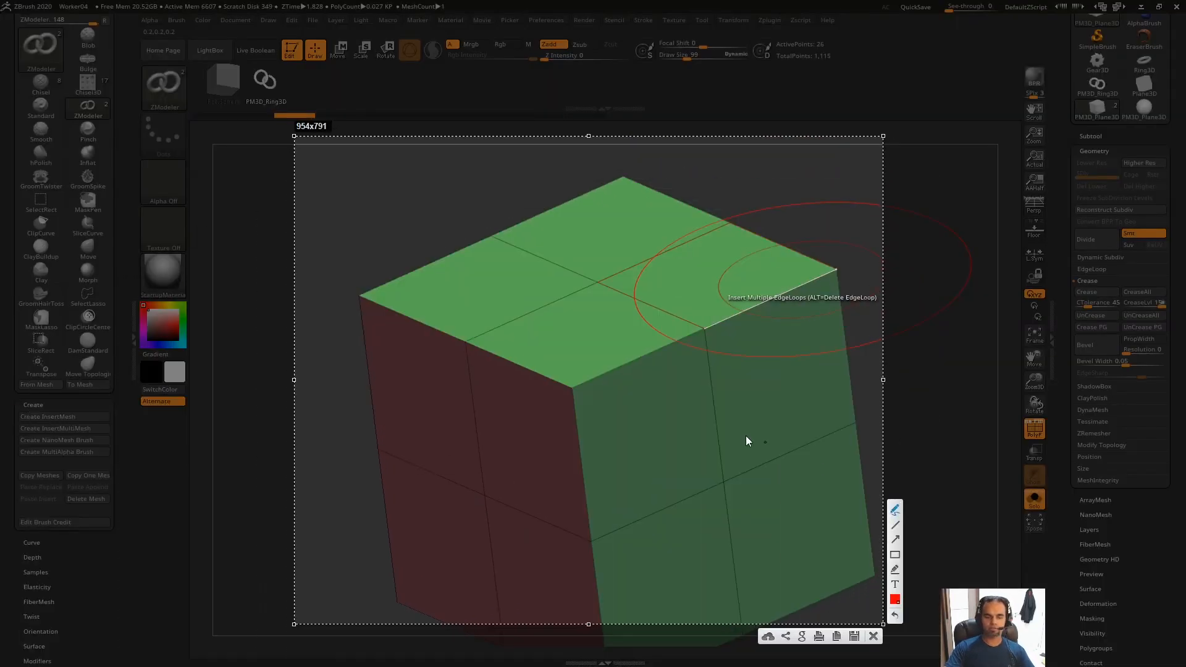
pyautogui.moveTo(624, 369); pyautogui.dragTo(624, 366)
pyautogui.press('Escape')
# Step: Try cutting a new polygroup across one upper corner of the cube with the SliceCurve brush, undoing the cut
pyautogui.moveTo(787, 283); pyautogui.dragTo(742, 271, button='right')
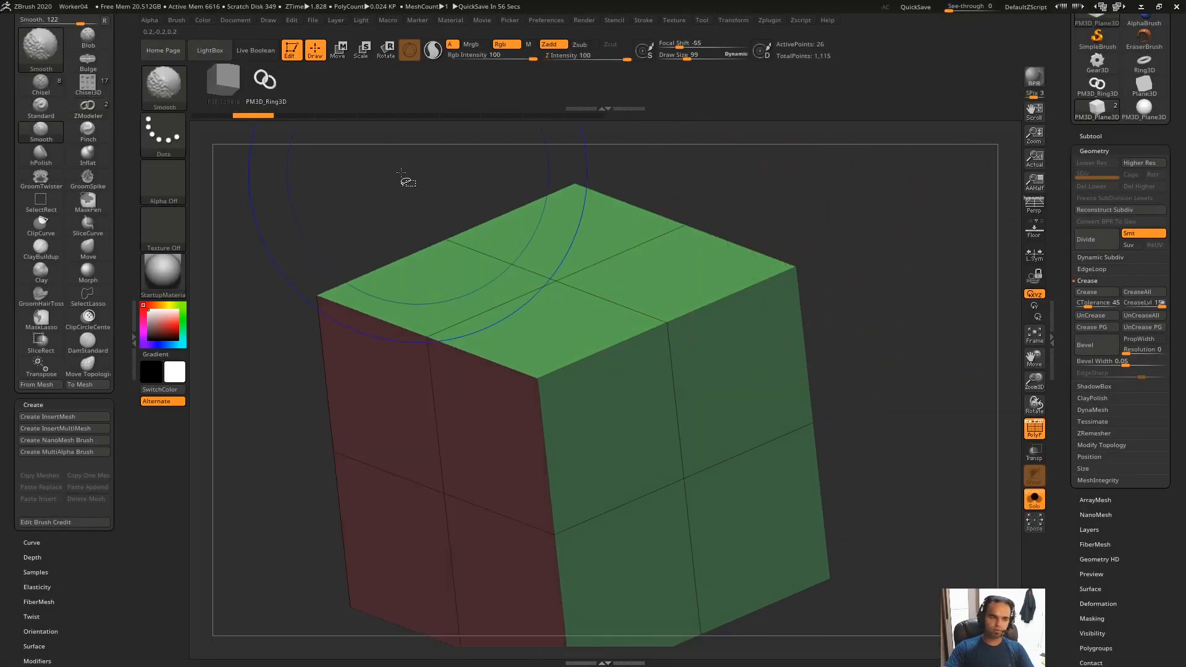
pyautogui.keyDown('ctrl'); pyautogui.keyDown('shift'); pyautogui.click(162, 81); pyautogui.keyUp('shift'); pyautogui.keyUp('ctrl')
pyautogui.press('b')
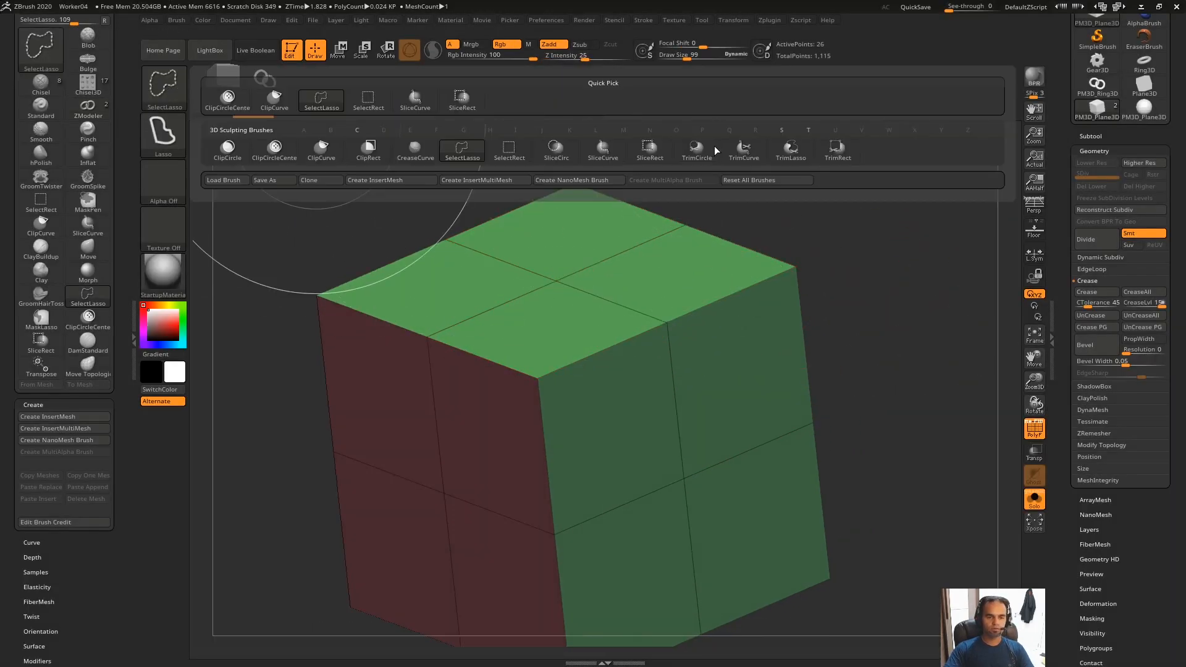
pyautogui.click(613, 160)
pyautogui.keyDown('ctrl'); pyautogui.keyDown('shift'); pyautogui.moveTo(776, 251); pyautogui.dragTo(864, 256); pyautogui.keyUp('shift'); pyautogui.keyUp('ctrl')
pyautogui.moveTo(816, 270); pyautogui.dragTo(729, 196)
pyautogui.moveTo(869, 266); pyautogui.dragTo(884, 268)
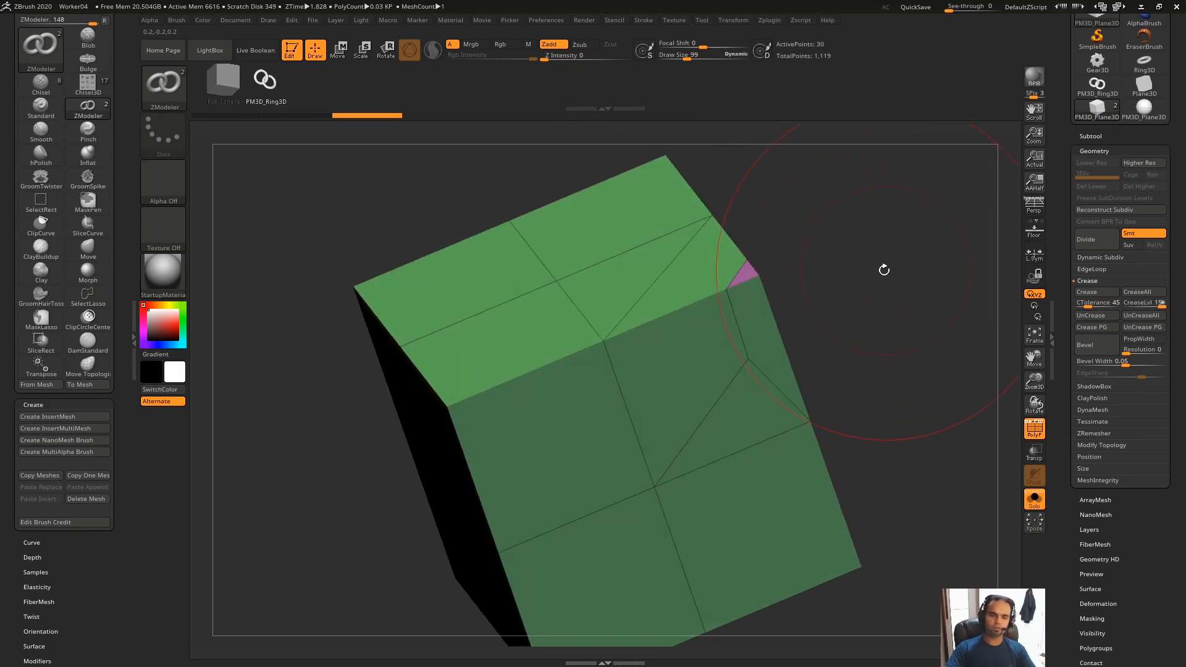
pyautogui.moveTo(820, 228); pyautogui.dragTo(842, 235)
pyautogui.hotkey('ctrl', 'z')
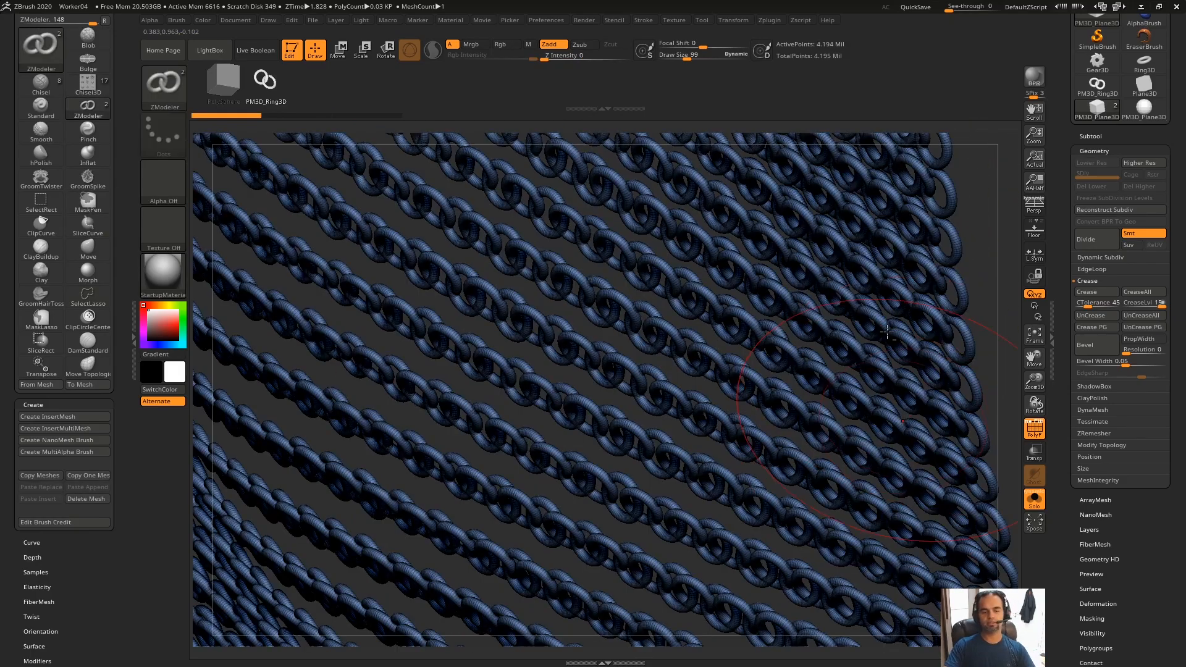
# Step: Switch to the subdivided ball and orbit around it
pyautogui.moveTo(889, 291); pyautogui.dragTo(969, 226)
pyautogui.click(1096, 114)
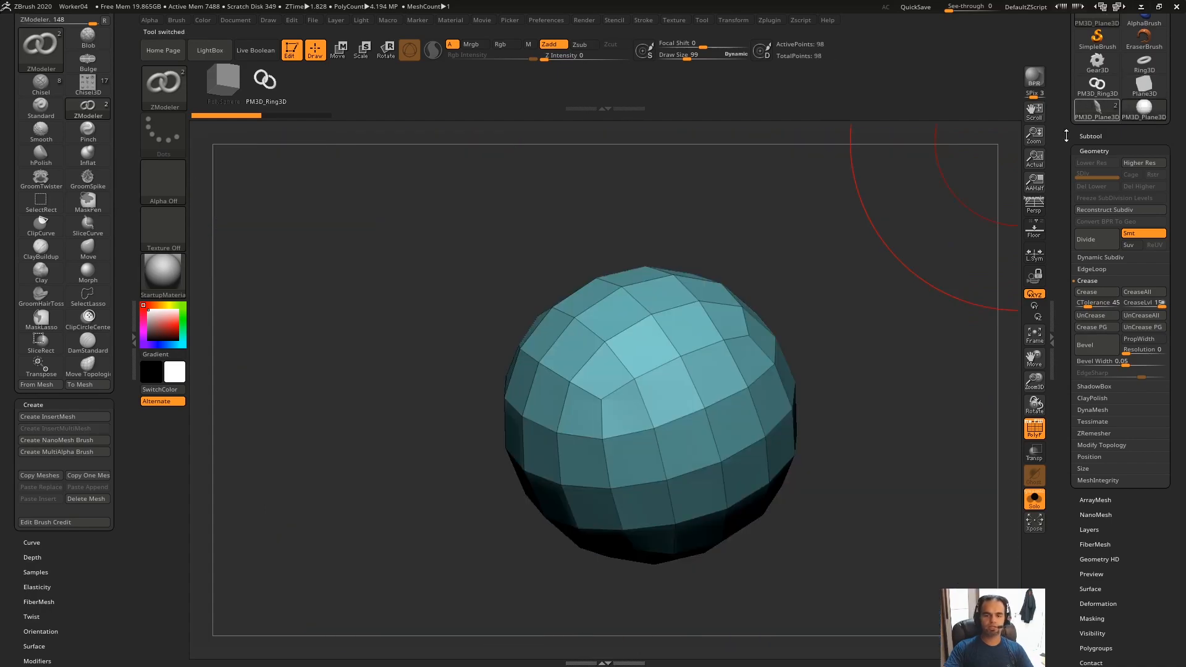
pyautogui.moveTo(782, 305); pyautogui.dragTo(892, 252)
pyautogui.moveTo(818, 254)
pyautogui.mouseDown()
pyautogui.moveTo(828, 286)
pyautogui.moveTo(838, 241)
pyautogui.mouseUp()
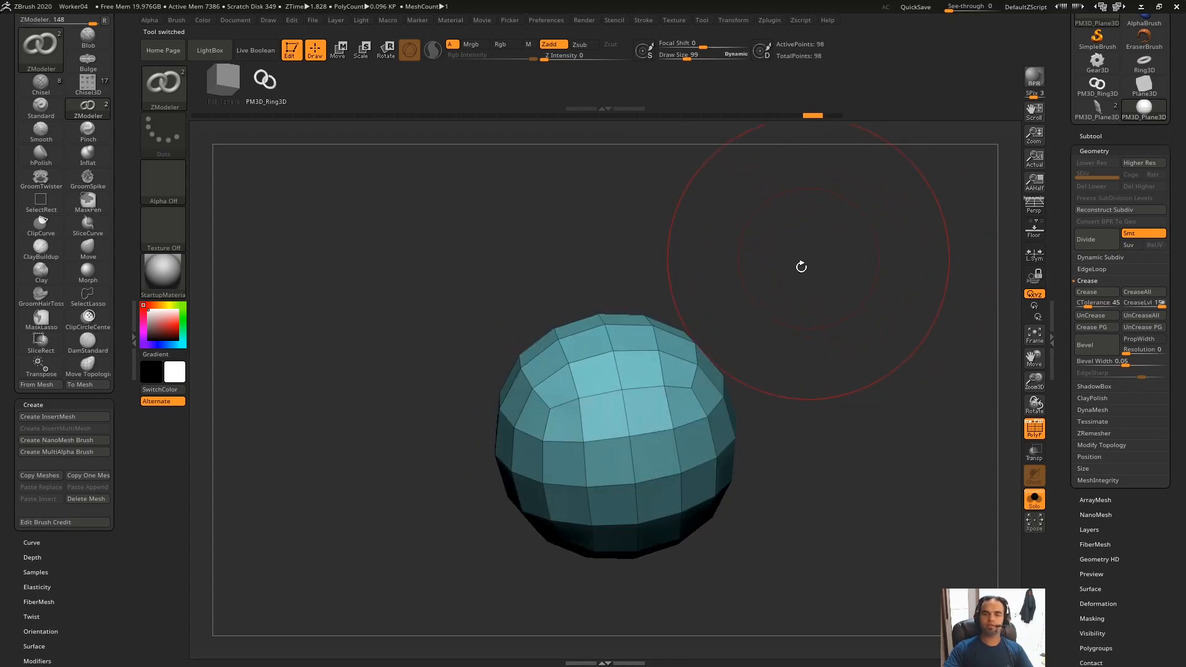